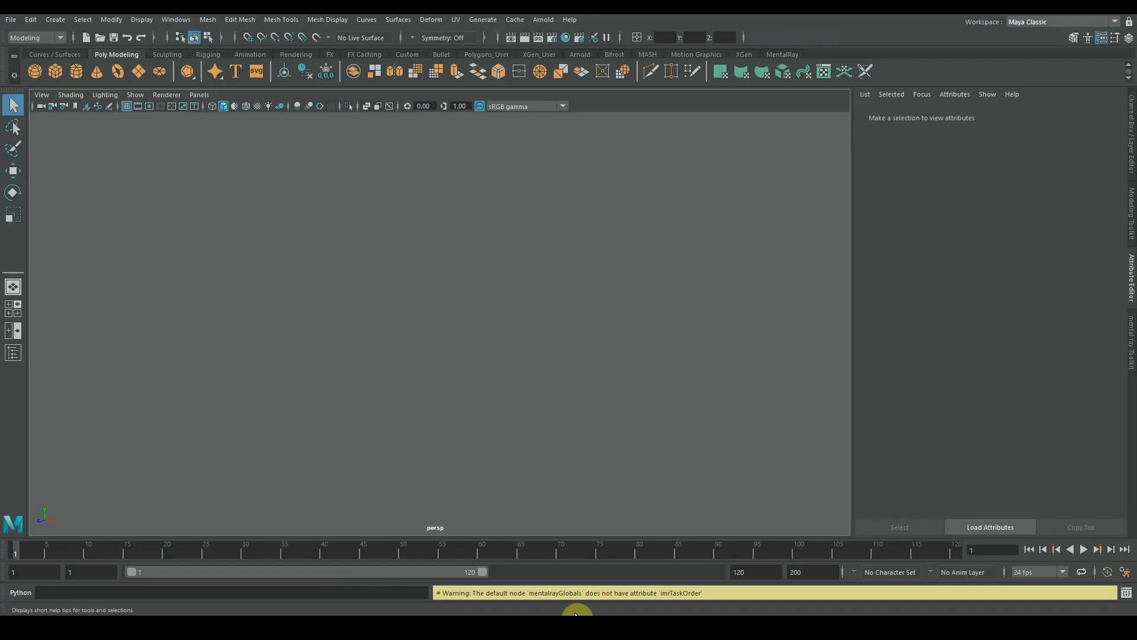
# Create a polygon cube, widen it evenly in X and Z to about 6.7, and stretch it further along X.
pyautogui.click(55, 74)
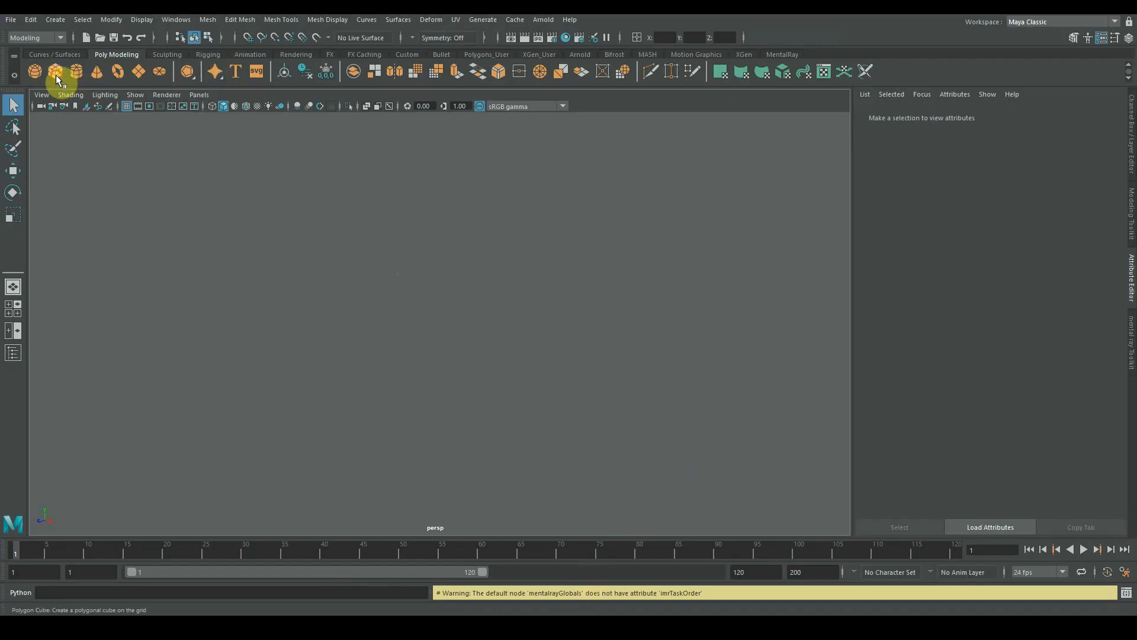
pyautogui.hotkey('ctrl', 'a')
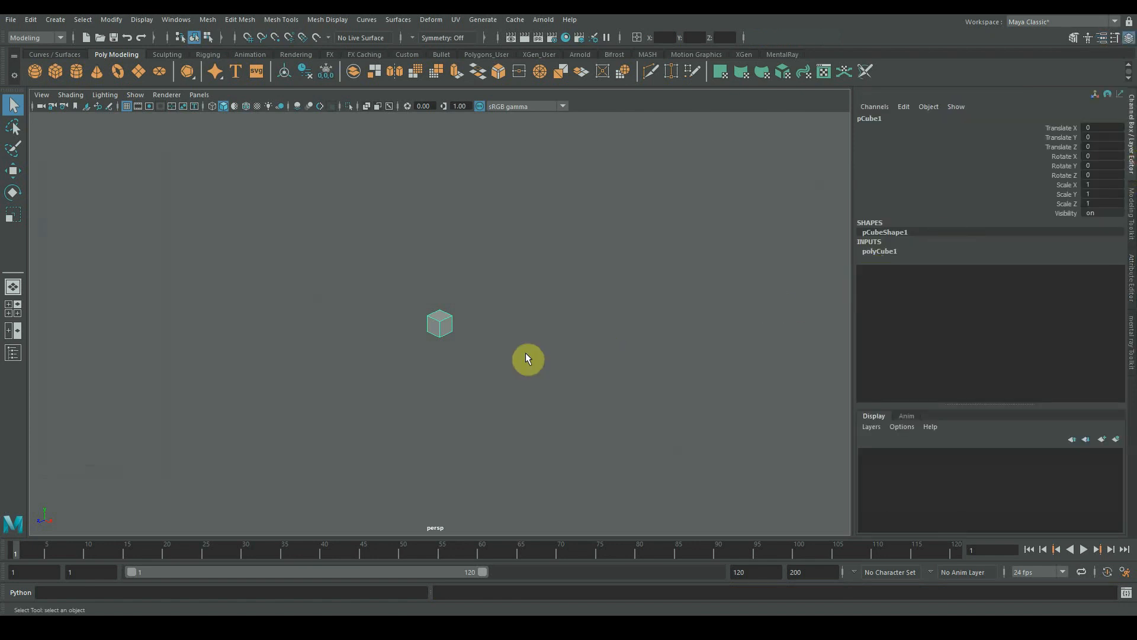
pyautogui.press('r')
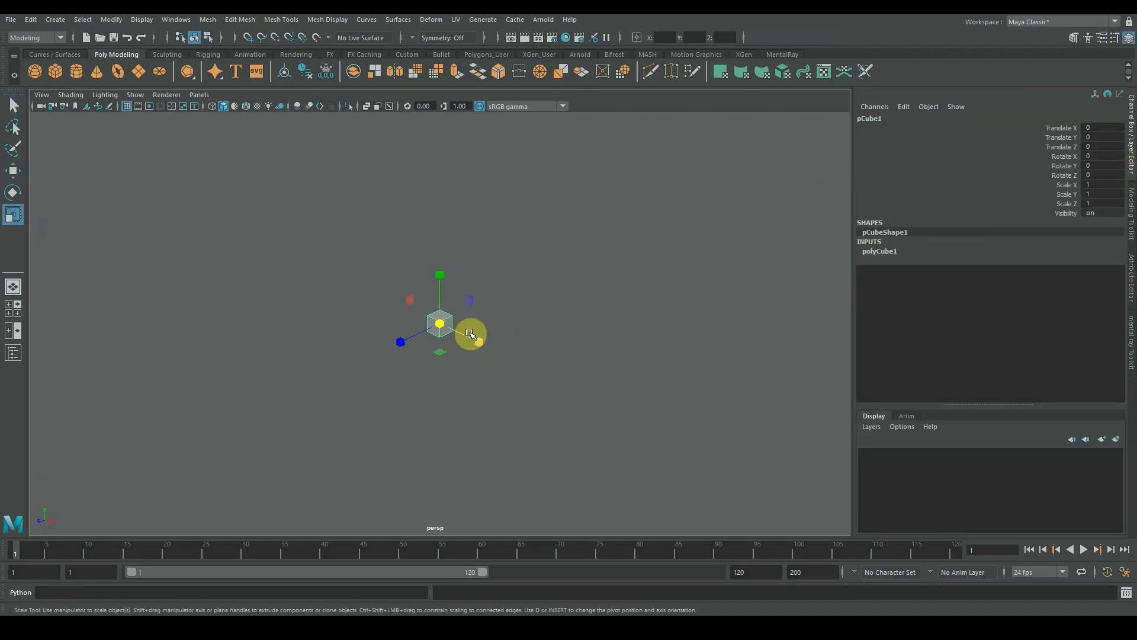
pyautogui.moveTo(439, 351); pyautogui.dragTo(657, 371)
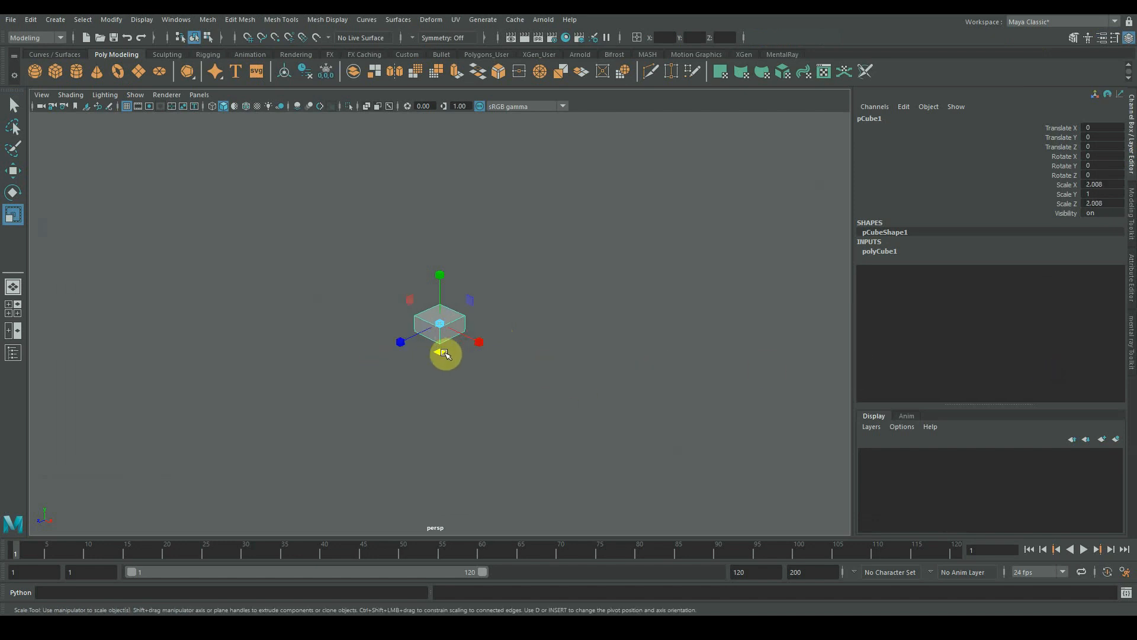
pyautogui.moveTo(442, 351); pyautogui.dragTo(539, 361)
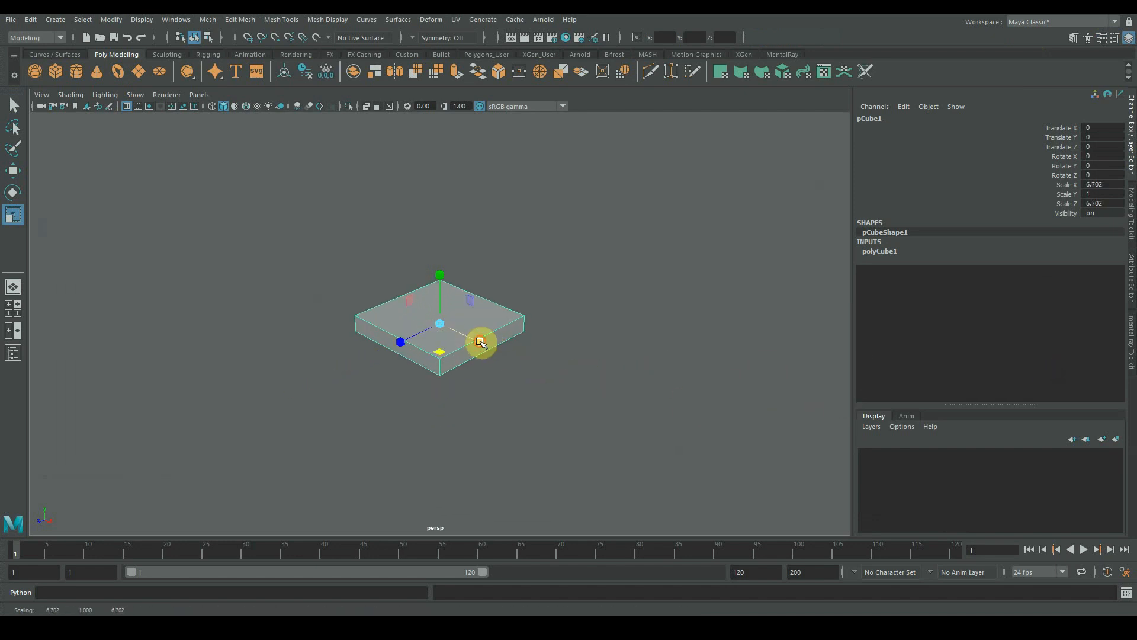
pyautogui.moveTo(478, 342); pyautogui.dragTo(546, 381)
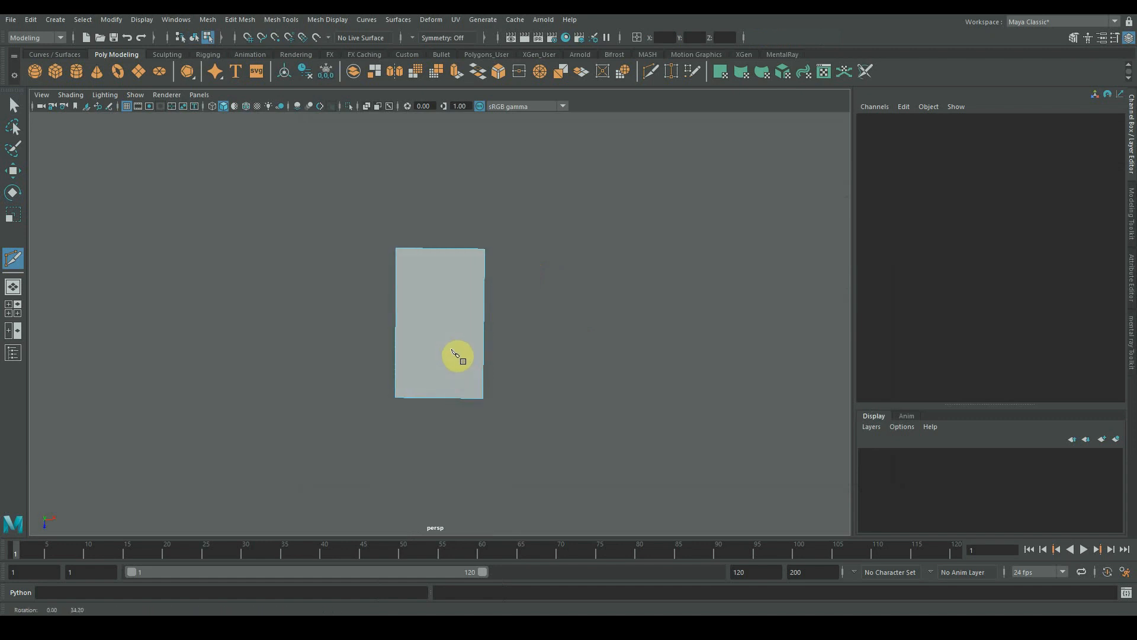
# Cut a lengthwise centre edge loop and three crosswise edge loops into the slab with Multi-Cut.
pyautogui.keyDown('alt'); pyautogui.moveTo(464, 348); pyautogui.dragTo(546, 350, button='right'); pyautogui.keyUp('alt')
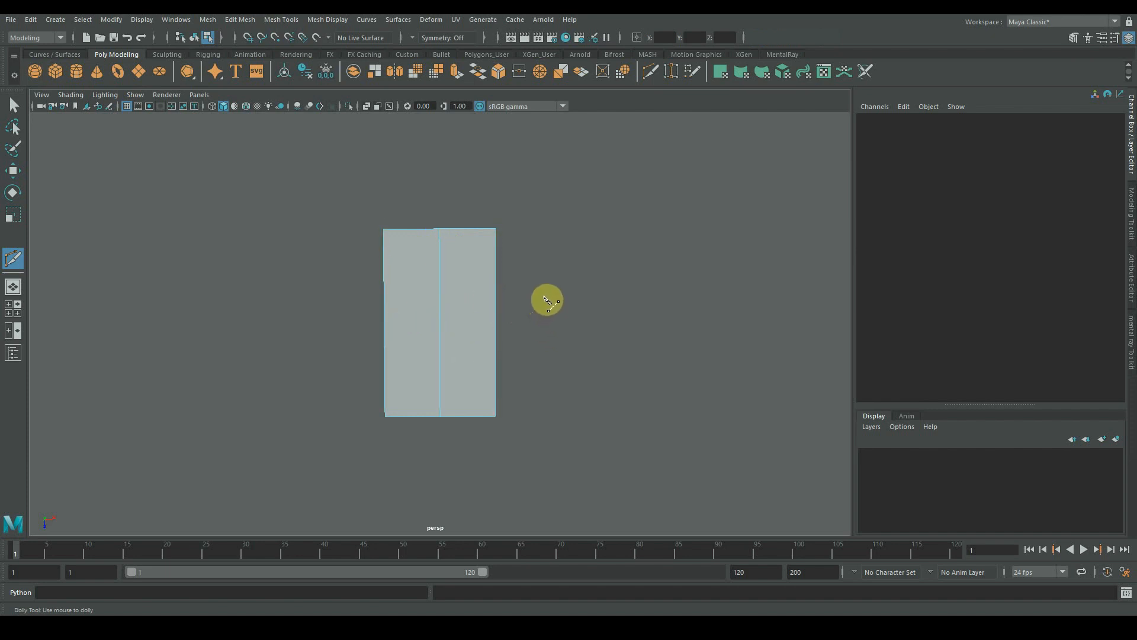
pyautogui.keyDown('ctrl'); pyautogui.click(384, 270); pyautogui.keyUp('ctrl')
pyautogui.keyDown('ctrl'); pyautogui.click(384, 264); pyautogui.keyUp('ctrl')
pyautogui.keyDown('ctrl'); pyautogui.click(385, 319); pyautogui.keyUp('ctrl')
pyautogui.keyDown('ctrl'); pyautogui.click(385, 394); pyautogui.keyUp('ctrl')
pyautogui.press('q')
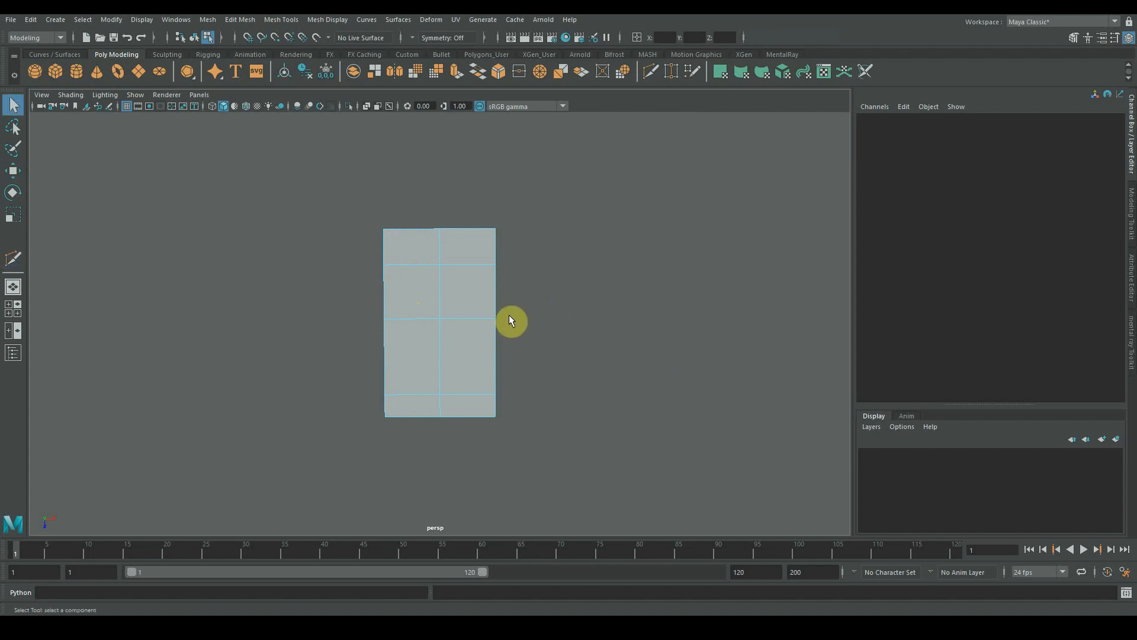
# Round the slab's upper end by narrowing its end vertices and pulling the middle ones outward.
pyautogui.moveTo(422, 294); pyautogui.dragTo(380, 276, button='right')
pyautogui.moveTo(441, 232); pyautogui.dragTo(501, 252)
pyautogui.press('r')
pyautogui.moveTo(385, 231); pyautogui.dragTo(422, 233)
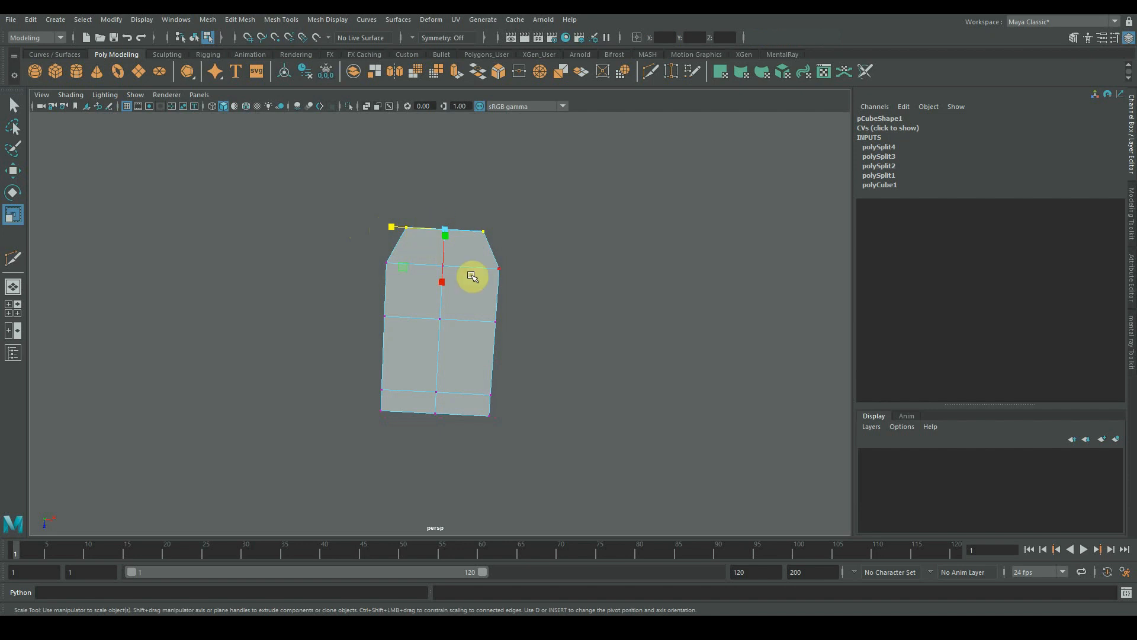
pyautogui.moveTo(459, 269)
pyautogui.keyDown('alt'); pyautogui.mouseDown()
pyautogui.moveTo(444, 257)
pyautogui.moveTo(438, 279)
pyautogui.moveTo(444, 270)
pyautogui.mouseUp(); pyautogui.keyUp('alt')
pyautogui.press('w')
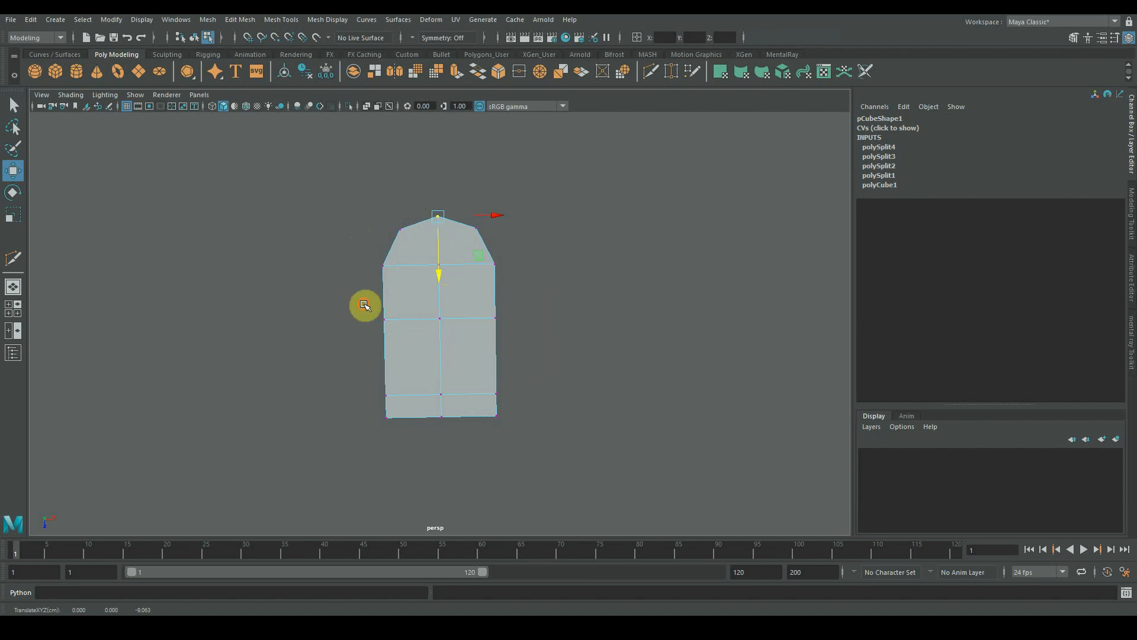
# Scale the slab's middle vertex row wider and taper the rows at its lower end inward.
pyautogui.moveTo(363, 304); pyautogui.dragTo(530, 347)
pyautogui.press('r')
pyautogui.moveTo(385, 319); pyautogui.dragTo(324, 409)
pyautogui.moveTo(391, 419); pyautogui.dragTo(406, 421)
pyautogui.moveTo(352, 371); pyautogui.dragTo(579, 461)
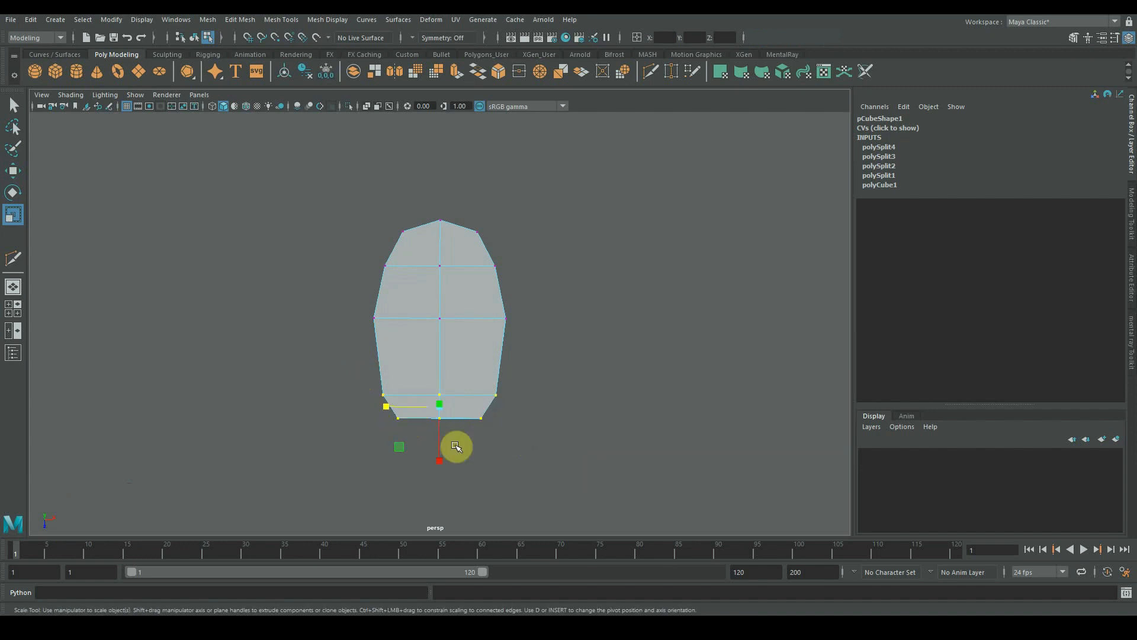
pyautogui.moveTo(387, 406); pyautogui.dragTo(389, 407)
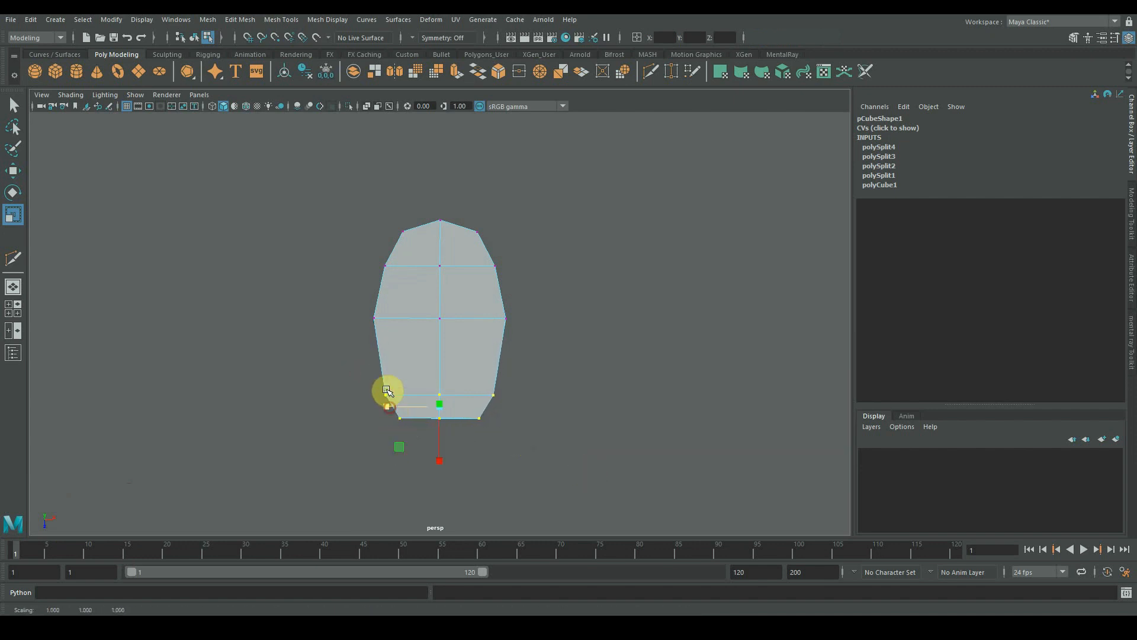
# Shift the middle vertex row slightly down and the row beneath it up and wider, then return to object mode.
pyautogui.moveTo(347, 290); pyautogui.dragTo(576, 373)
pyautogui.press('w')
pyautogui.moveTo(441, 354); pyautogui.dragTo(439, 362)
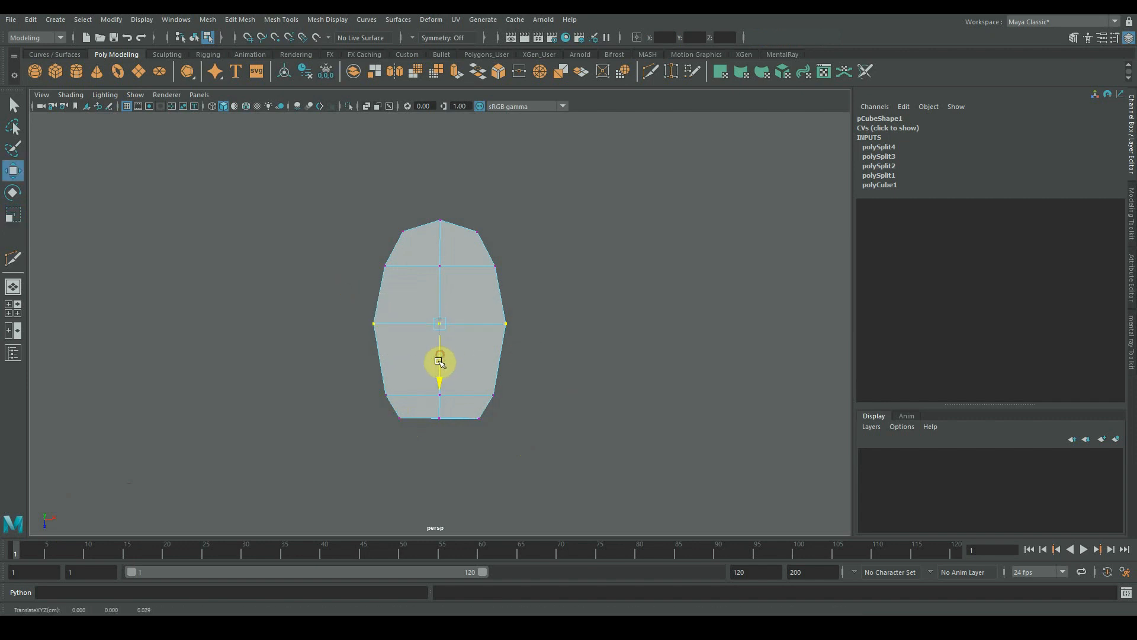
pyautogui.click(325, 401)
pyautogui.moveTo(363, 378); pyautogui.dragTo(511, 404)
pyautogui.moveTo(436, 417); pyautogui.dragTo(381, 389)
pyautogui.press('r')
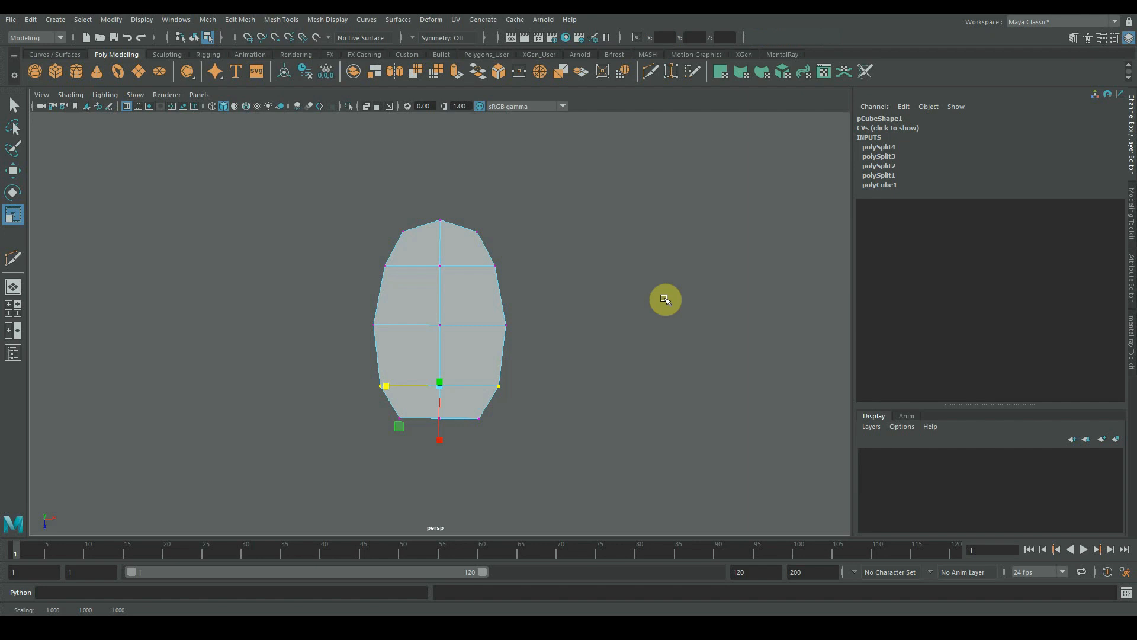
pyautogui.press('F8')
# Widen the whole oval plate to a Z scale of about 10.5.
pyautogui.keyDown('alt'); pyautogui.moveTo(655, 310); pyautogui.dragTo(325, 308, button='right'); pyautogui.keyUp('alt')
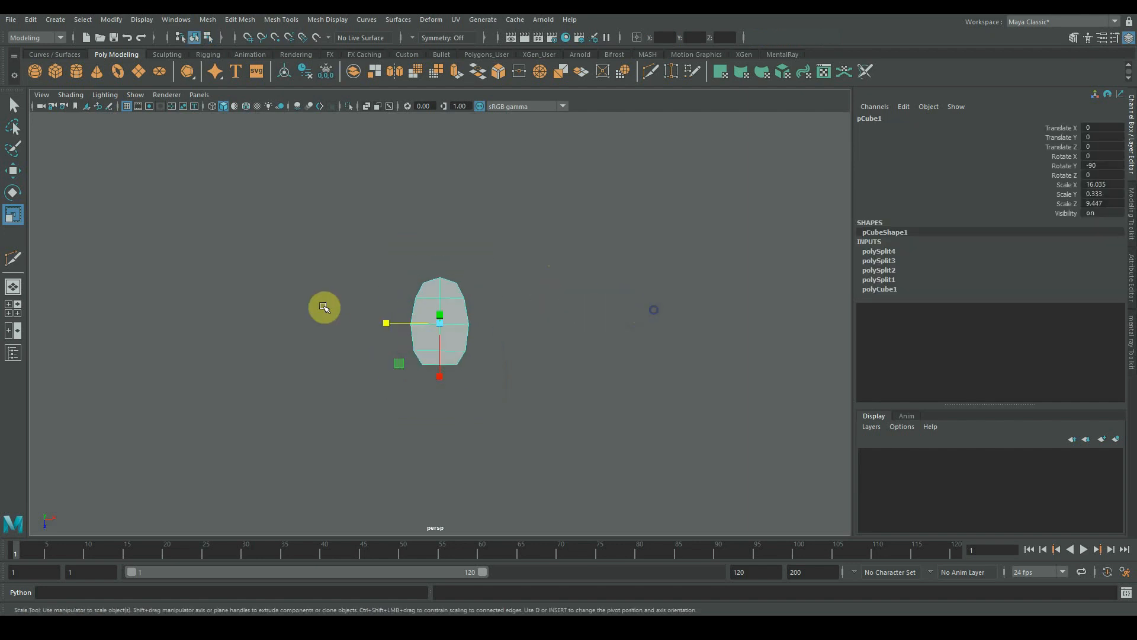
pyautogui.keyDown('alt'); pyautogui.moveTo(566, 325); pyautogui.dragTo(524, 324, button='middle'); pyautogui.keyUp('alt')
pyautogui.keyDown('alt'); pyautogui.moveTo(524, 324); pyautogui.dragTo(506, 342); pyautogui.keyUp('alt')
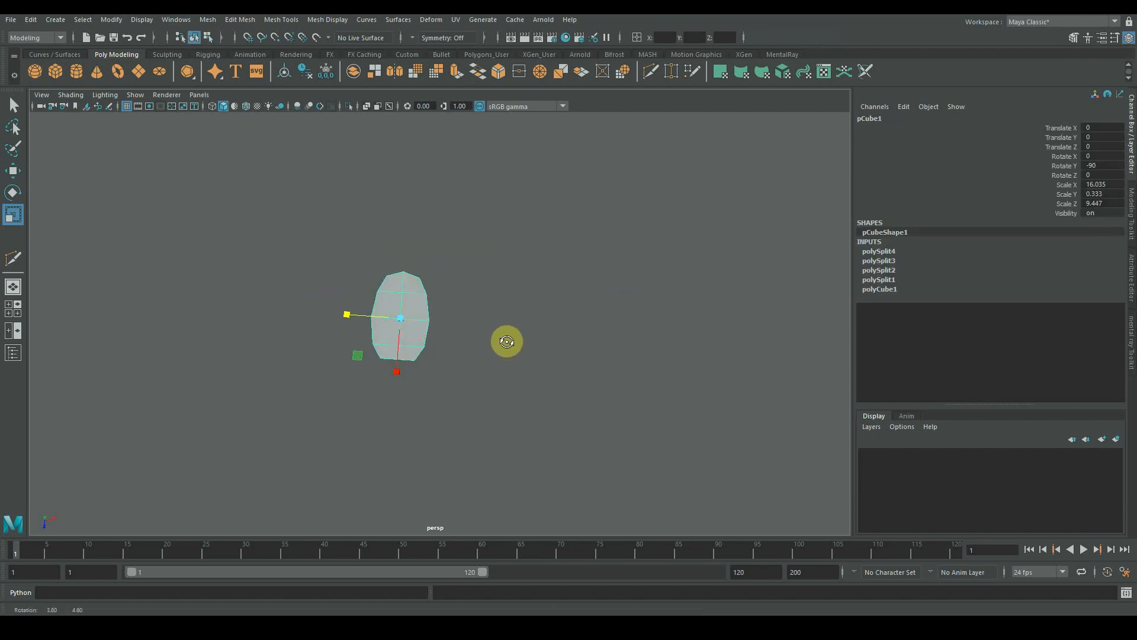
pyautogui.moveTo(347, 314); pyautogui.dragTo(367, 312)
# Duplicate the oval plate about 17.3 units along X and repeat the copy to form a row of four.
pyautogui.hotkey('ctrl', 'd')
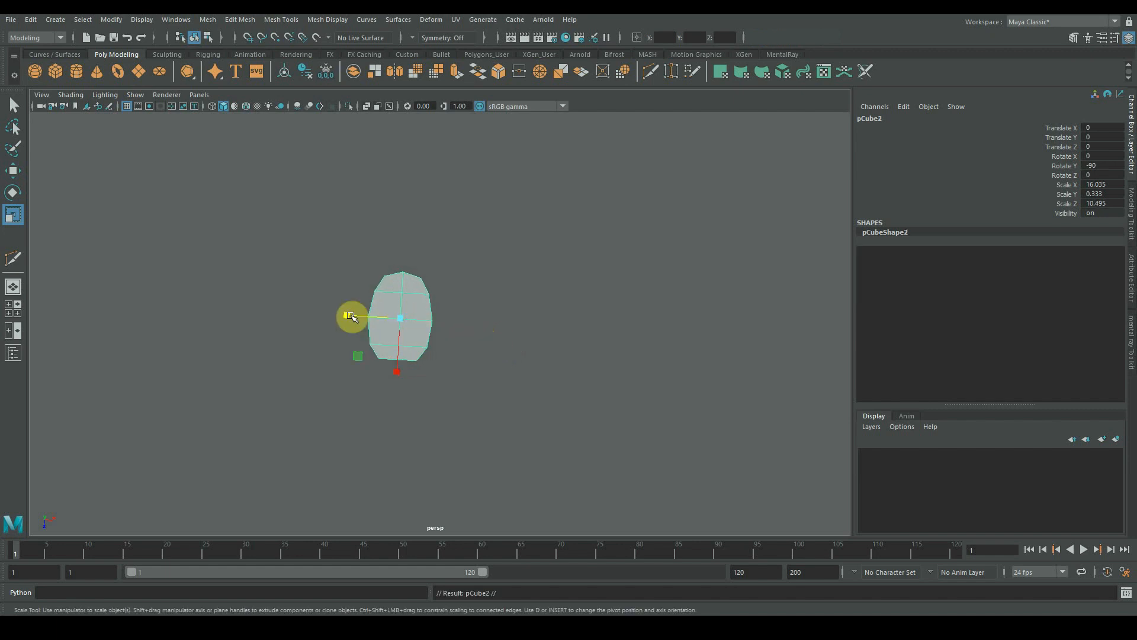
pyautogui.press('w')
pyautogui.moveTo(460, 322); pyautogui.dragTo(548, 341)
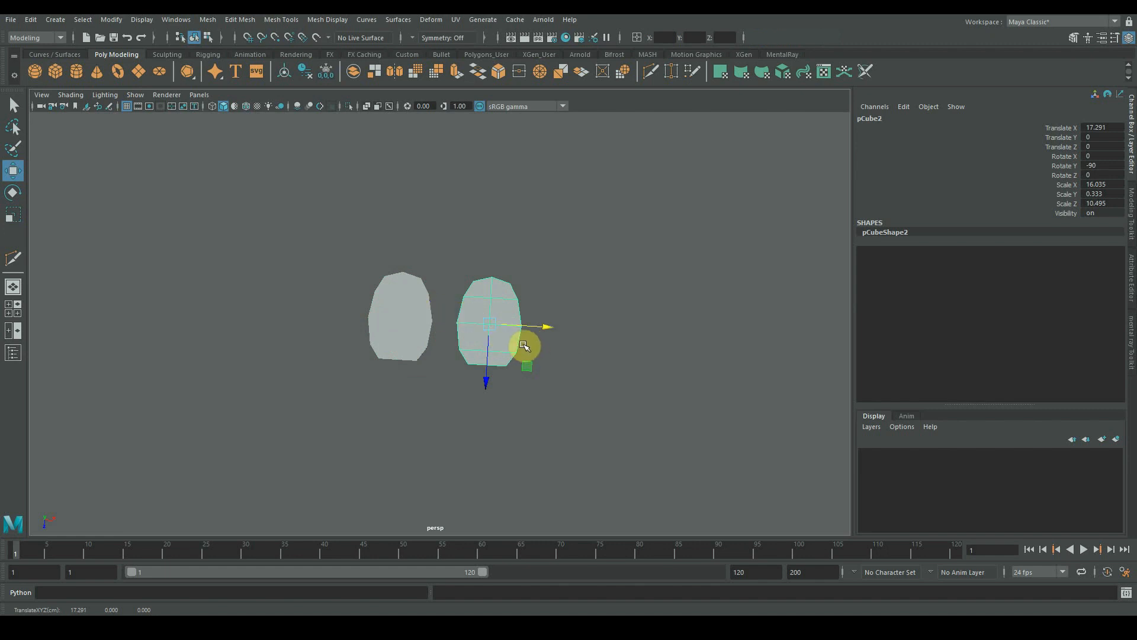
pyautogui.hotkey('shift', 'd')
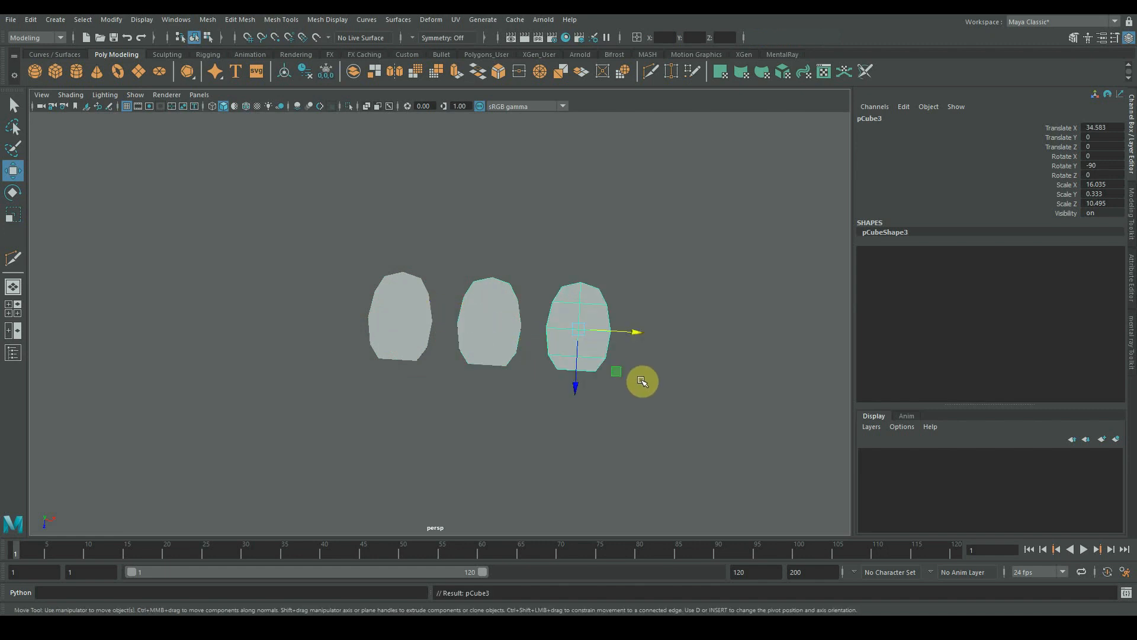
pyautogui.hotkey('shift', 'd')
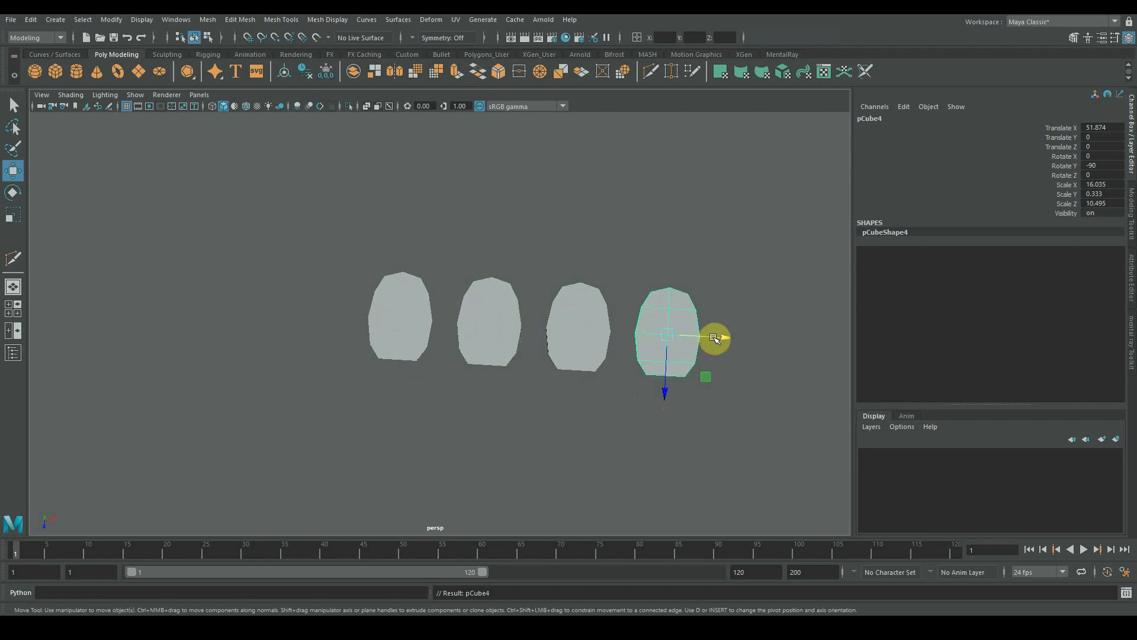
# Duplicate the first plate, move the copy to about 25.7 on Z, and narrow it to a Z scale of about 9.1.
pyautogui.click(411, 328)
pyautogui.keyDown('alt'); pyautogui.moveTo(411, 328); pyautogui.dragTo(497, 278); pyautogui.keyUp('alt')
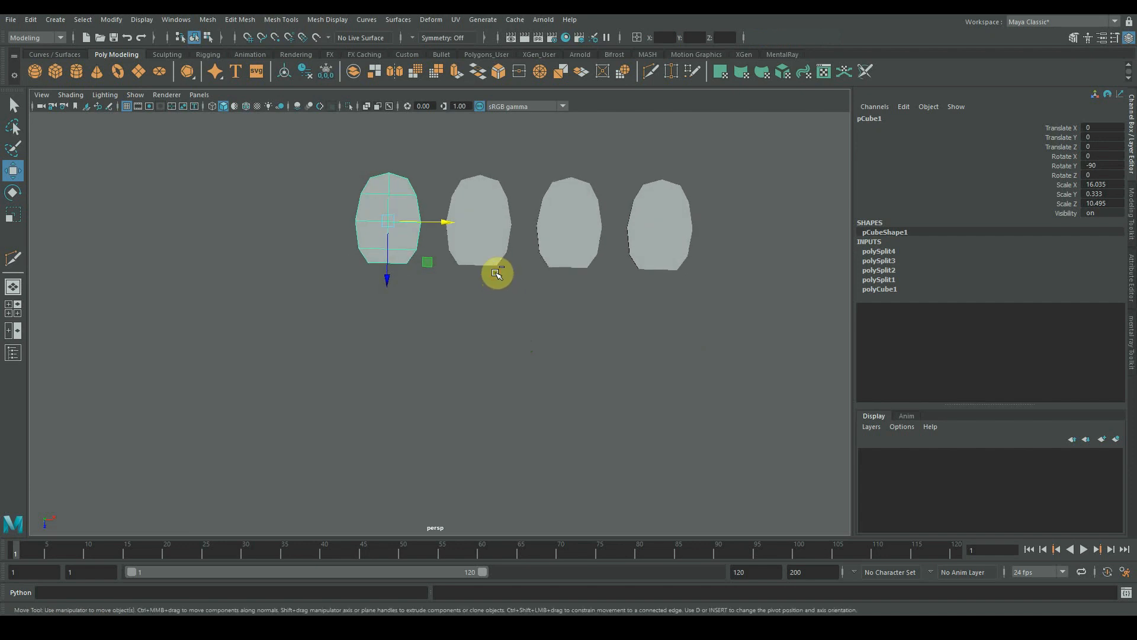
pyautogui.hotkey('ctrl', 'd')
pyautogui.moveTo(389, 277); pyautogui.dragTo(384, 411)
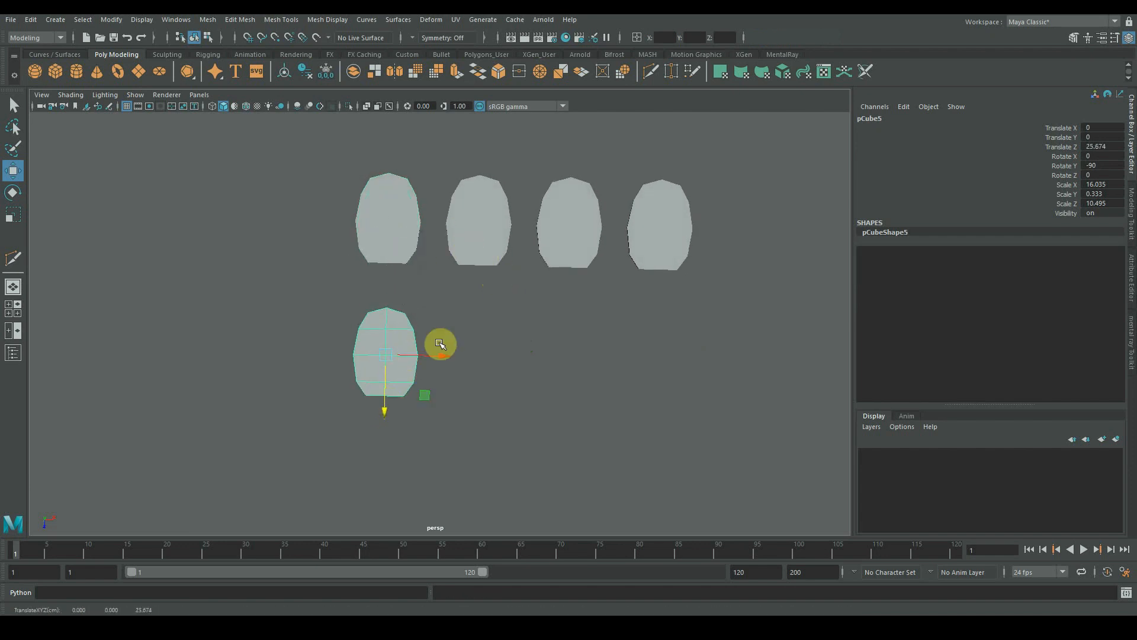
pyautogui.press('r')
pyautogui.moveTo(337, 350); pyautogui.dragTo(341, 353)
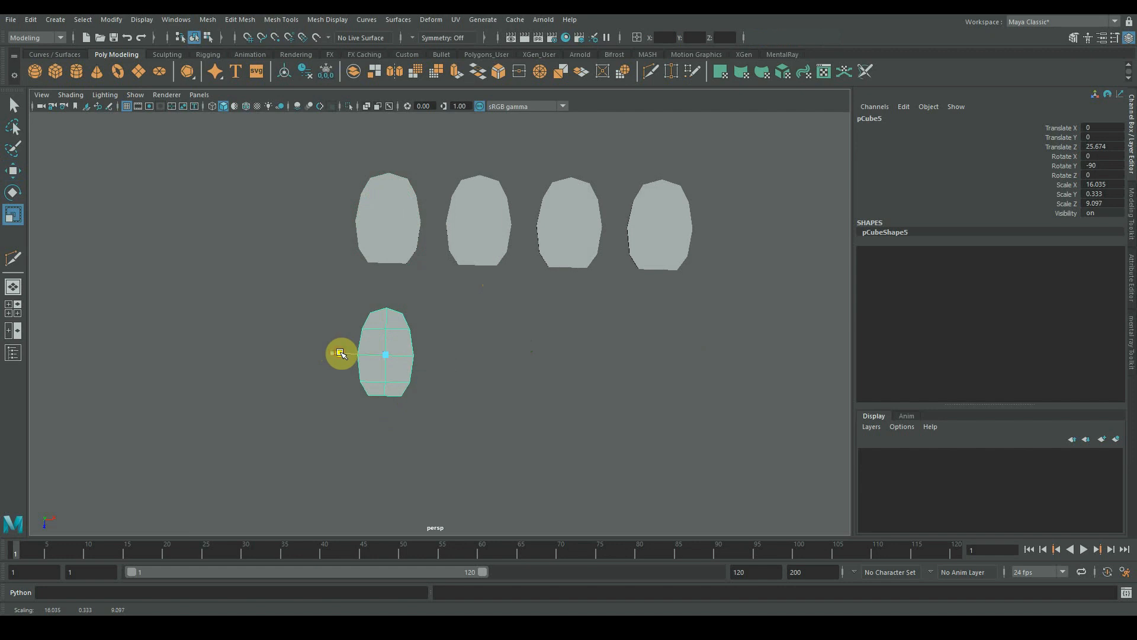
# Duplicate the narrower plate along X and repeat the copy to form a second row of three.
pyautogui.hotkey('ctrl', 'd')
pyautogui.press('w')
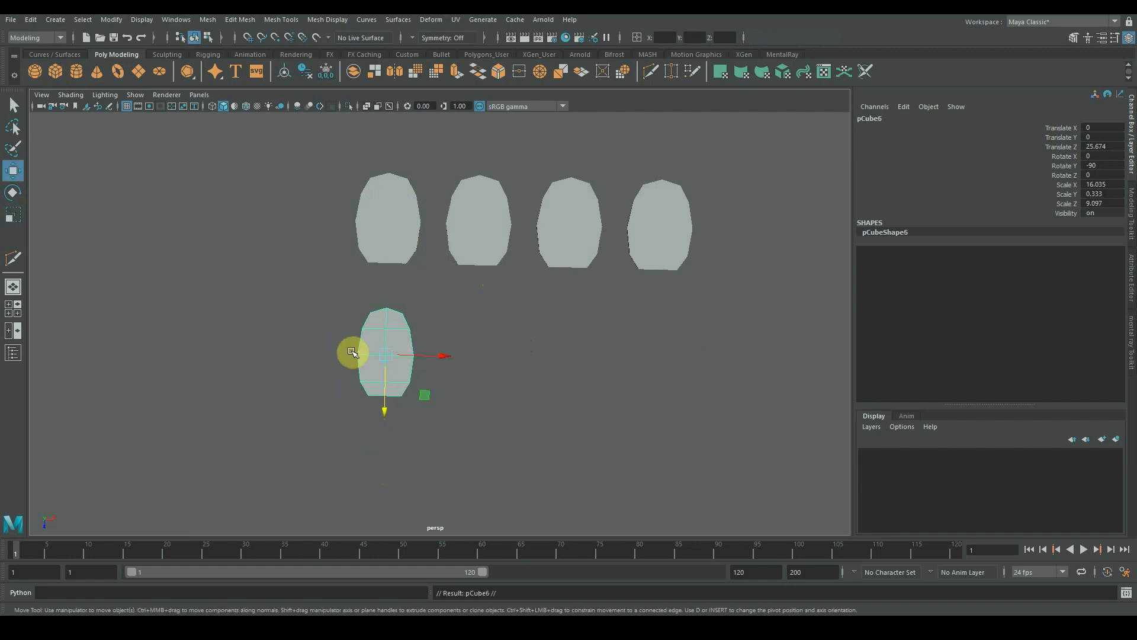
pyautogui.moveTo(441, 357); pyautogui.dragTo(519, 369)
pyautogui.hotkey('shift', 'd')
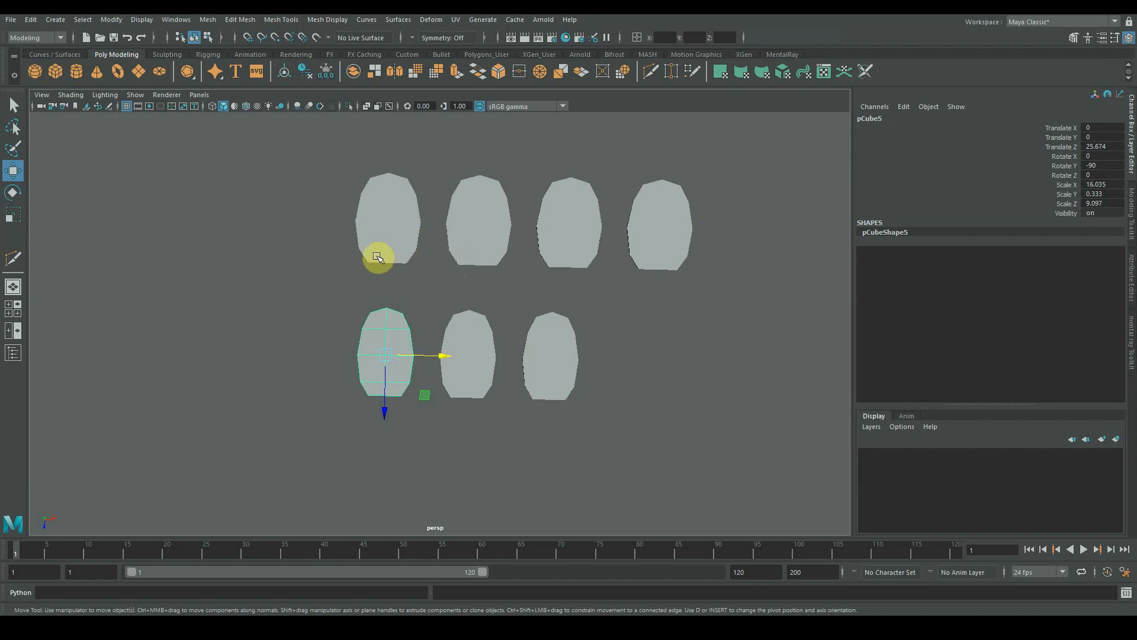
# Create a new polygon cube and move it to about -90 on X, away from the oval plates.
pyautogui.click(56, 72)
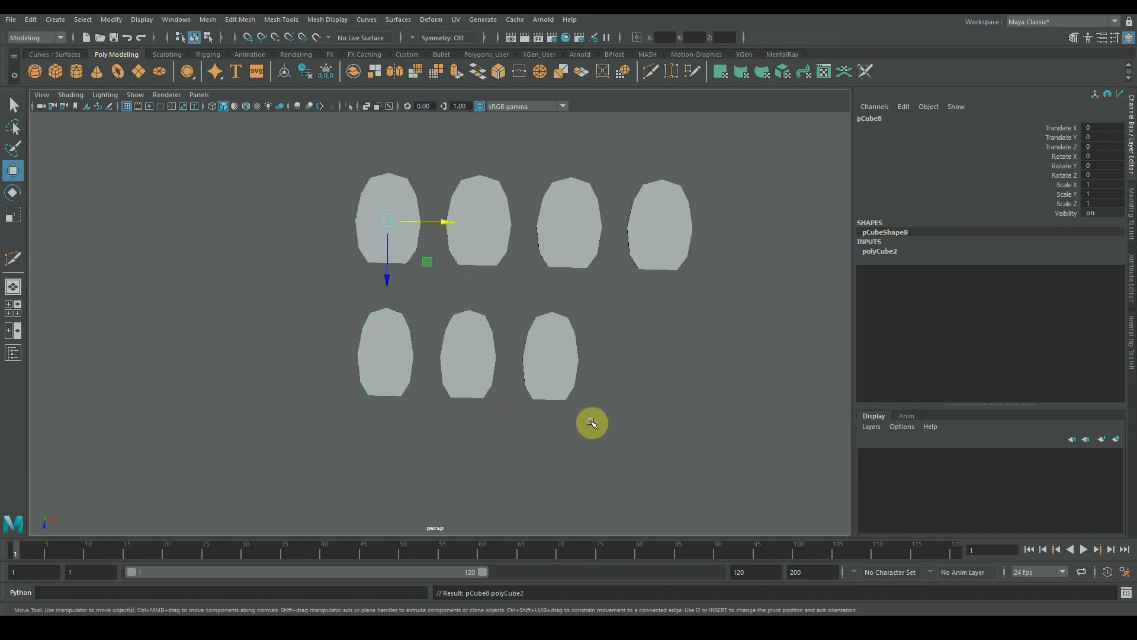
pyautogui.keyDown('alt'); pyautogui.moveTo(663, 383); pyautogui.dragTo(351, 350, button='right'); pyautogui.keyUp('alt')
pyautogui.keyDown('alt'); pyautogui.moveTo(351, 350); pyautogui.dragTo(395, 396, button='middle'); pyautogui.keyUp('alt')
pyautogui.keyDown('alt'); pyautogui.moveTo(394, 397); pyautogui.dragTo(375, 340); pyautogui.keyUp('alt')
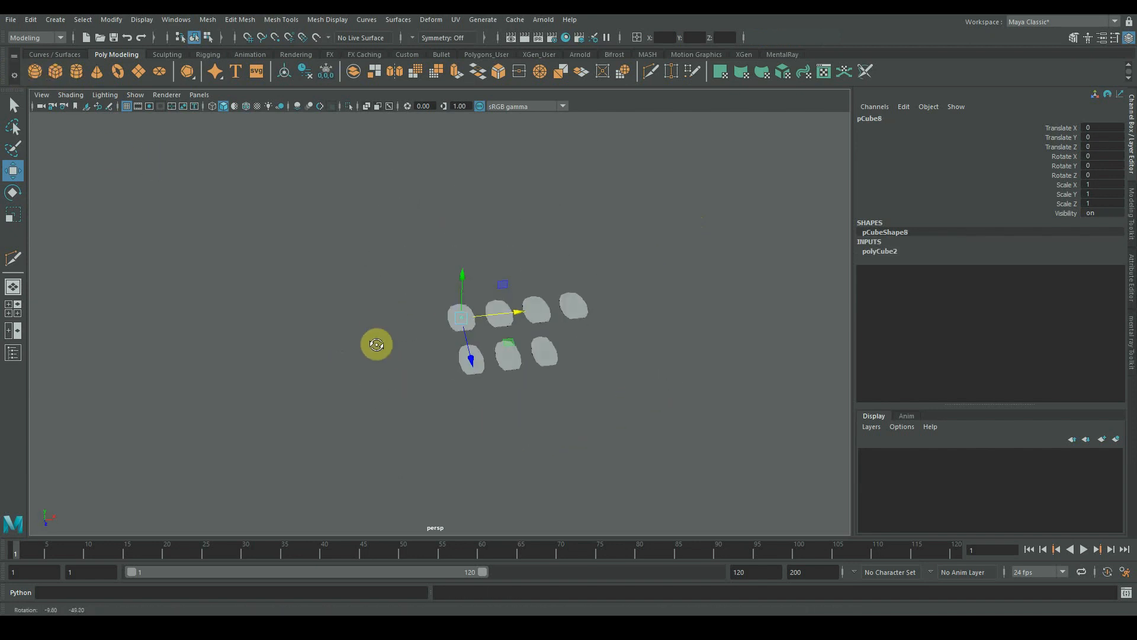
pyautogui.moveTo(520, 315); pyautogui.dragTo(278, 357)
pyautogui.keyDown('alt'); pyautogui.moveTo(278, 357); pyautogui.dragTo(322, 343, button='middle'); pyautogui.keyUp('alt')
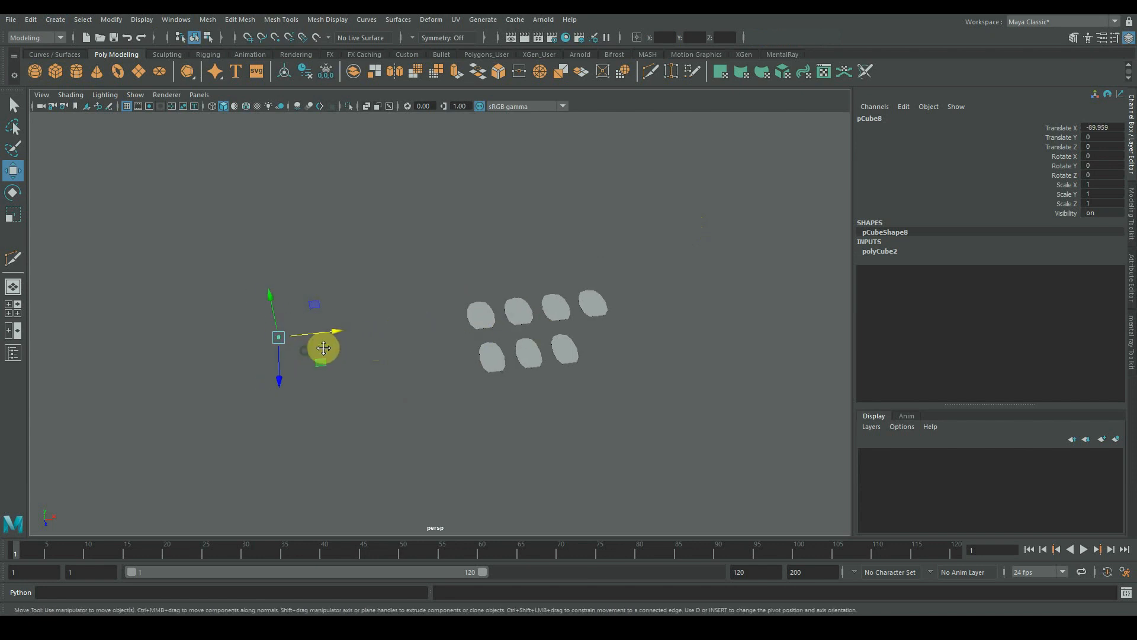
# Scale the new cube into a long strip about 16.6 in X and 67.4 in Z.
pyautogui.press('r')
pyautogui.moveTo(335, 332); pyautogui.dragTo(460, 323)
pyautogui.moveTo(285, 378); pyautogui.dragTo(293, 542)
pyautogui.moveTo(320, 361); pyautogui.dragTo(375, 385)
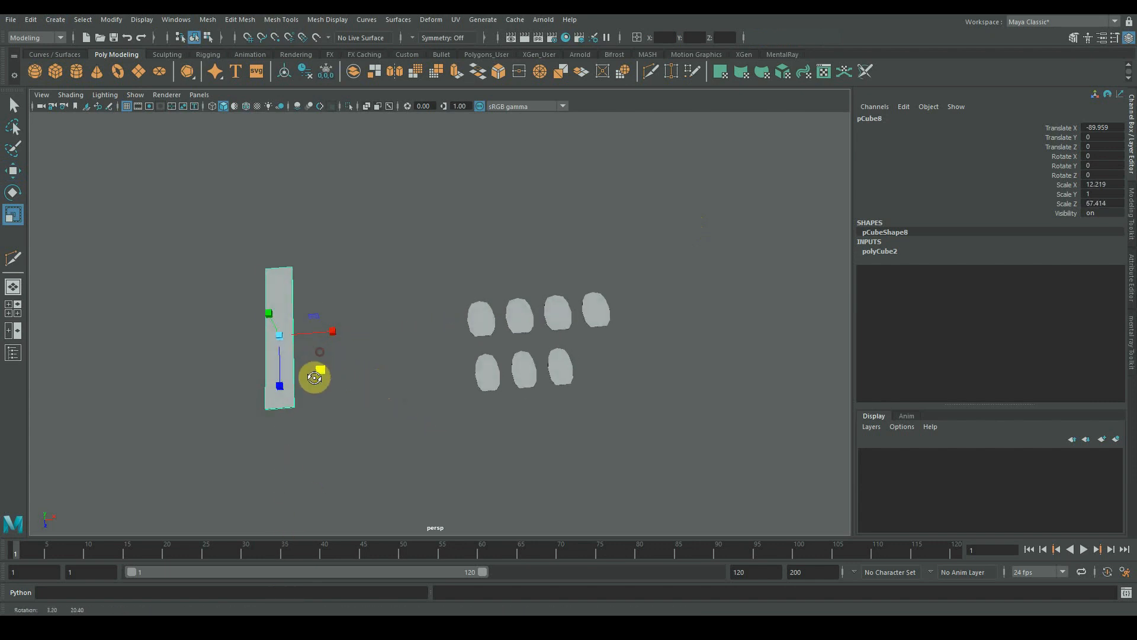
pyautogui.moveTo(332, 331); pyautogui.dragTo(347, 336)
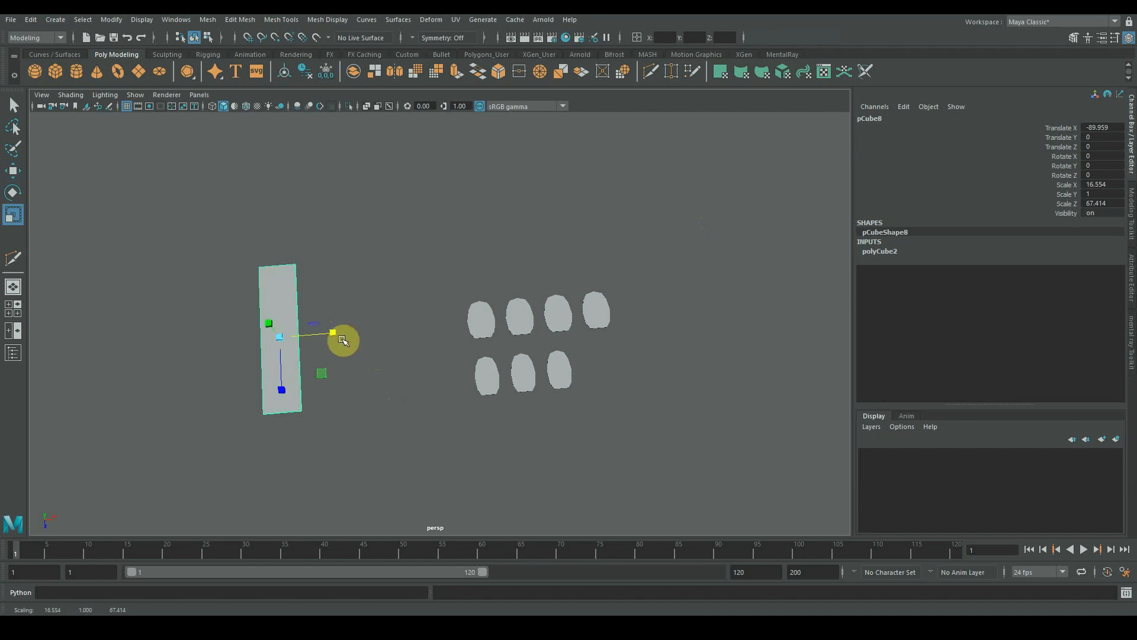
# Duplicate the strip, move the copy to the side away from the oval plates, and enlarge it, mainly in length.
pyautogui.keyDown('alt'); pyautogui.moveTo(342, 341); pyautogui.dragTo(420, 331, button='middle'); pyautogui.keyUp('alt')
pyautogui.hotkey('ctrl', 'd')
pyautogui.press('w')
pyautogui.moveTo(413, 330); pyautogui.dragTo(287, 419)
pyautogui.press('r')
pyautogui.keyDown('alt'); pyautogui.moveTo(457, 279); pyautogui.dragTo(386, 281); pyautogui.keyUp('alt')
# Cut a lengthwise edge loop into the shorter strip with Multi-Cut.
pyautogui.click(394, 265)
pyautogui.keyDown('shift'); pyautogui.rightClick(398, 264); pyautogui.keyUp('shift')
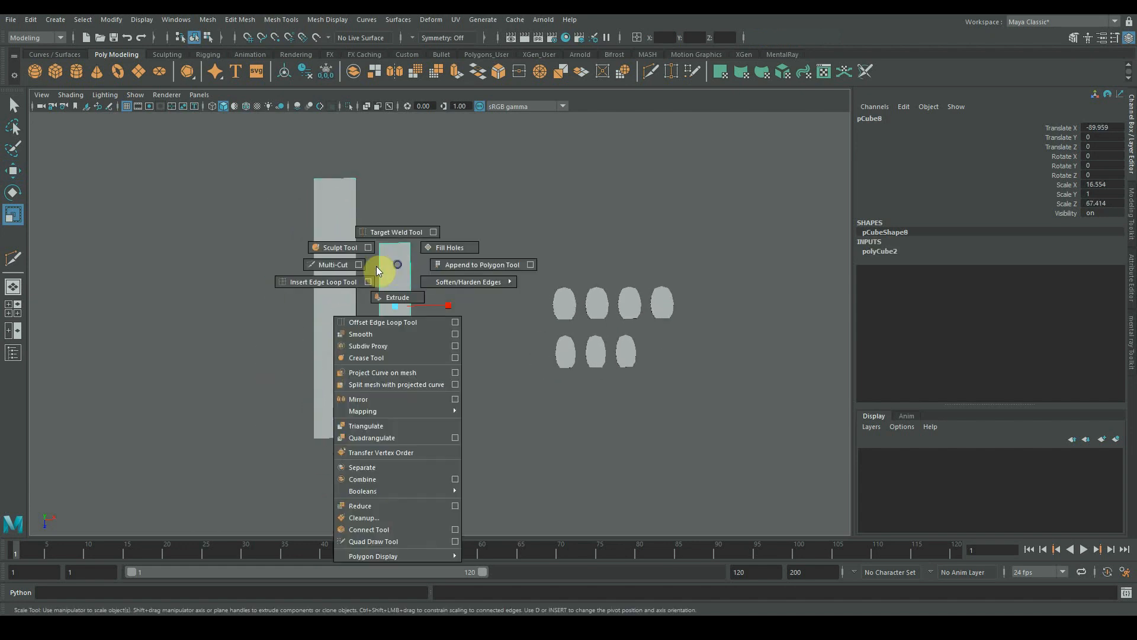
pyautogui.keyDown('shift'); pyautogui.moveTo(377, 267); pyautogui.dragTo(325, 265, button='right'); pyautogui.keyUp('shift')
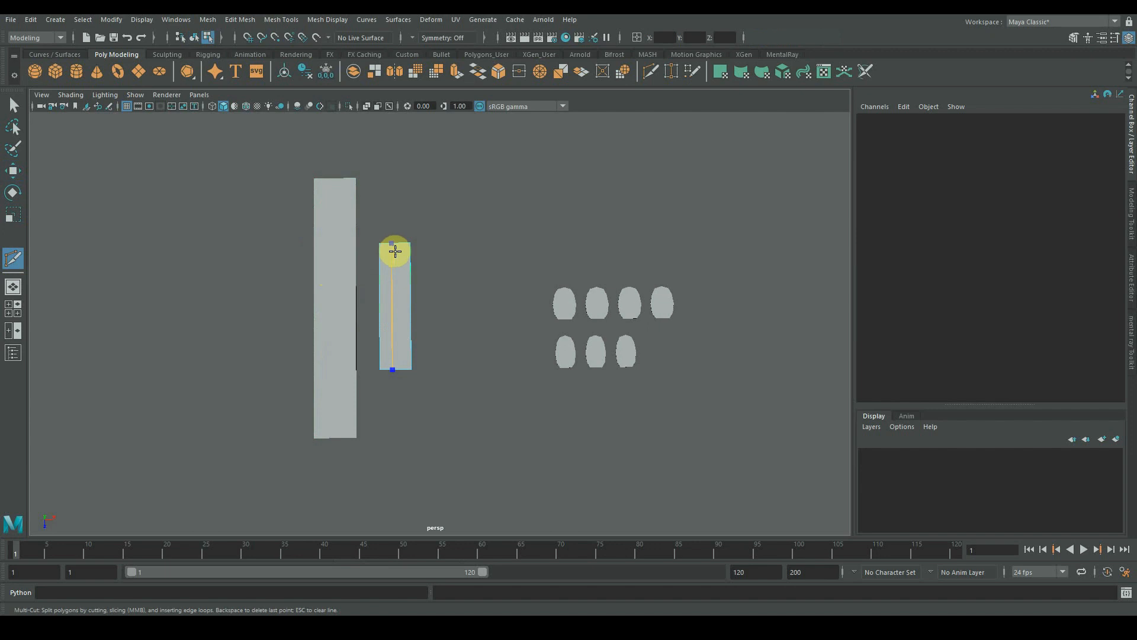
pyautogui.keyDown('ctrl'); pyautogui.click(396, 251); pyautogui.keyUp('ctrl')
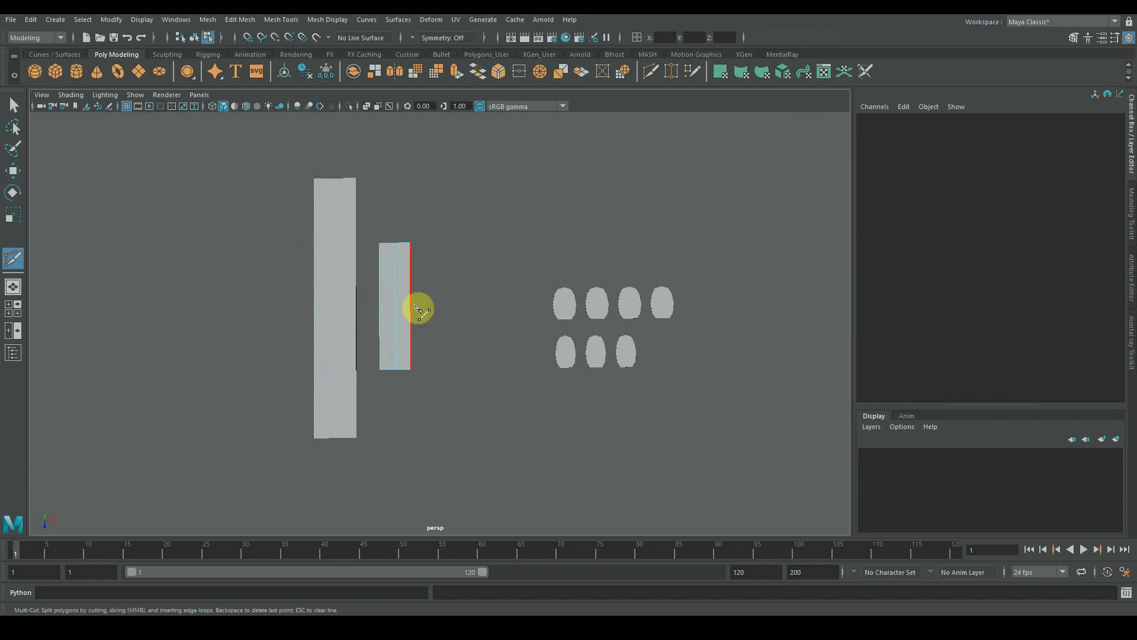
pyautogui.scroll(2, 508, 290)
# Try to cut the longer strip about halfway along its side edge with Multi-Cut, then leave the tool.
pyautogui.keyDown('alt'); pyautogui.moveTo(507, 290); pyautogui.dragTo(447, 305); pyautogui.keyUp('alt')
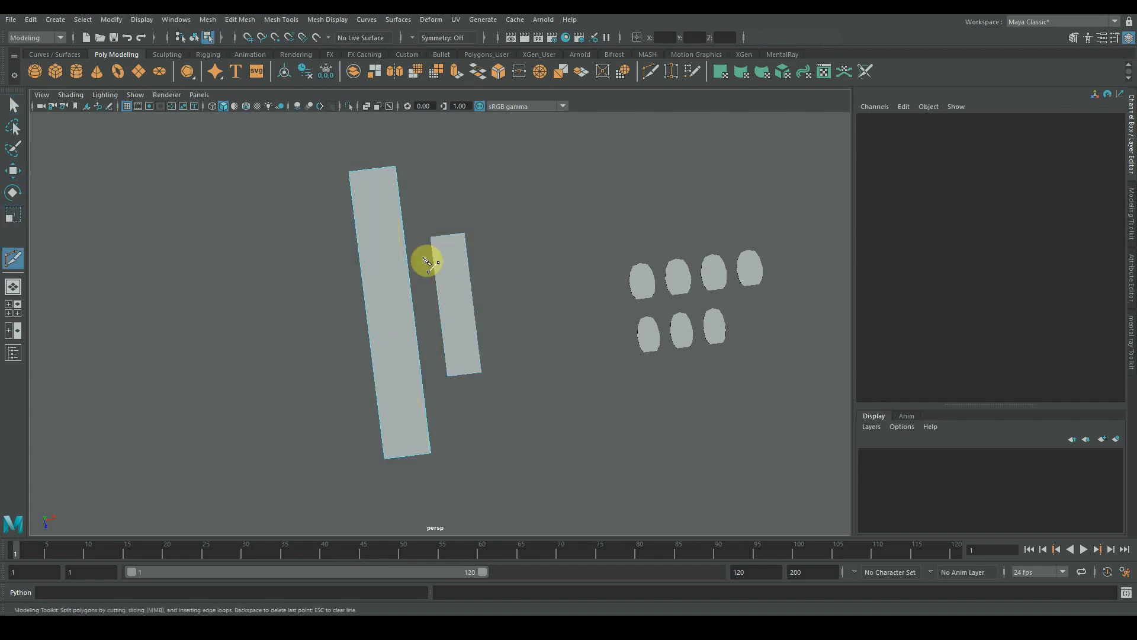
pyautogui.click(405, 304)
pyautogui.click(413, 301)
pyautogui.press('q')
pyautogui.keyDown('alt'); pyautogui.moveTo(540, 238); pyautogui.dragTo(461, 238); pyautogui.keyUp('alt')
pyautogui.keyDown('alt'); pyautogui.moveTo(459, 233); pyautogui.dragTo(500, 244, button='right'); pyautogui.keyUp('alt')
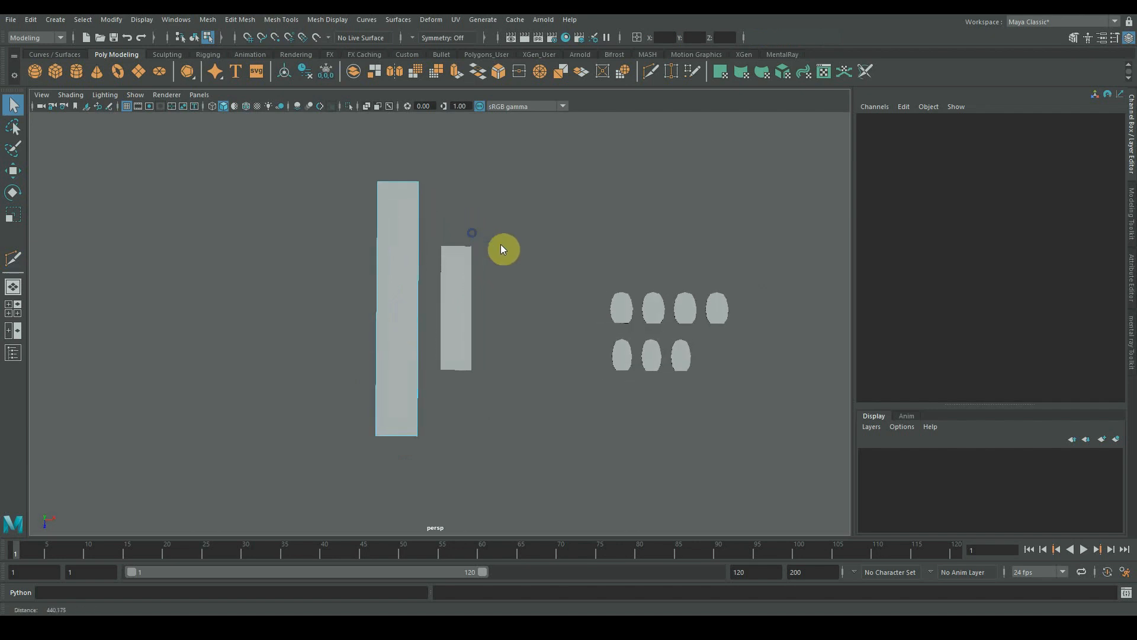
# Cut a lengthwise edge loop and a crosswise edge loop through the middle of the longer strip with Multi-Cut.
pyautogui.keyDown('alt'); pyautogui.moveTo(500, 244); pyautogui.dragTo(507, 256, button='middle'); pyautogui.keyUp('alt')
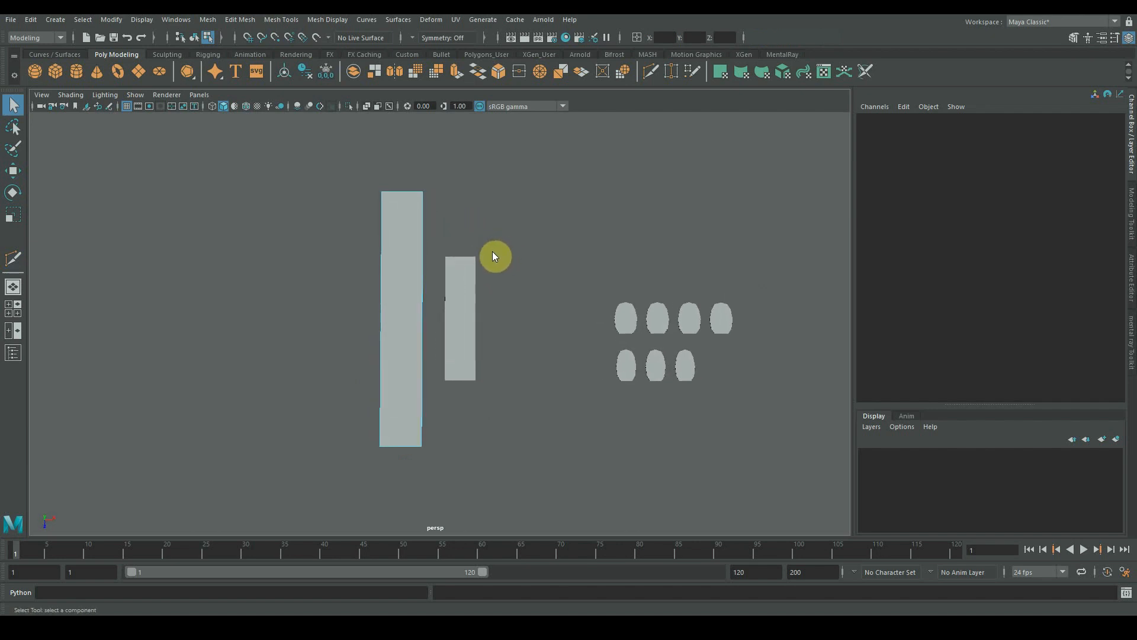
pyautogui.click(15, 260)
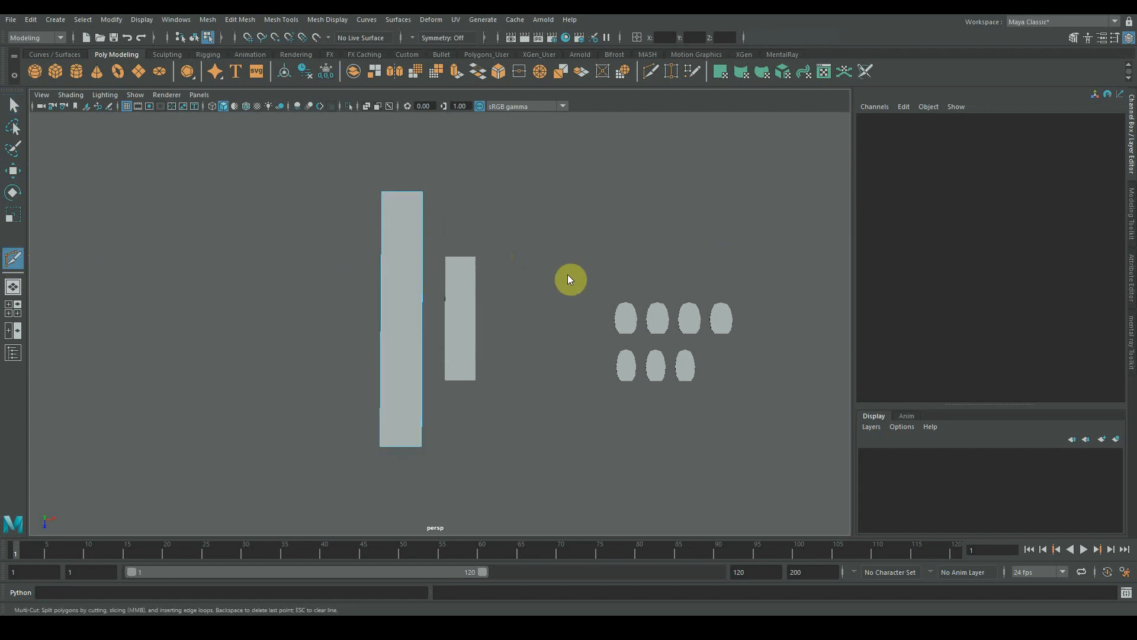
pyautogui.keyDown('ctrl'); pyautogui.click(402, 197); pyautogui.keyUp('ctrl')
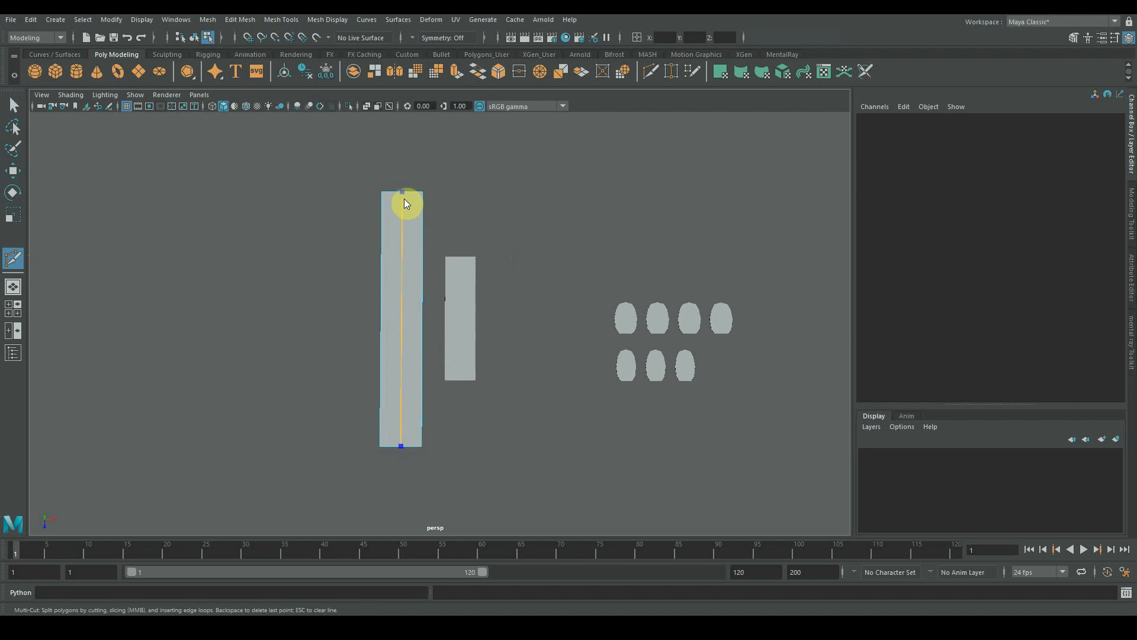
pyautogui.keyDown('ctrl'); pyautogui.click(386, 318); pyautogui.keyUp('ctrl')
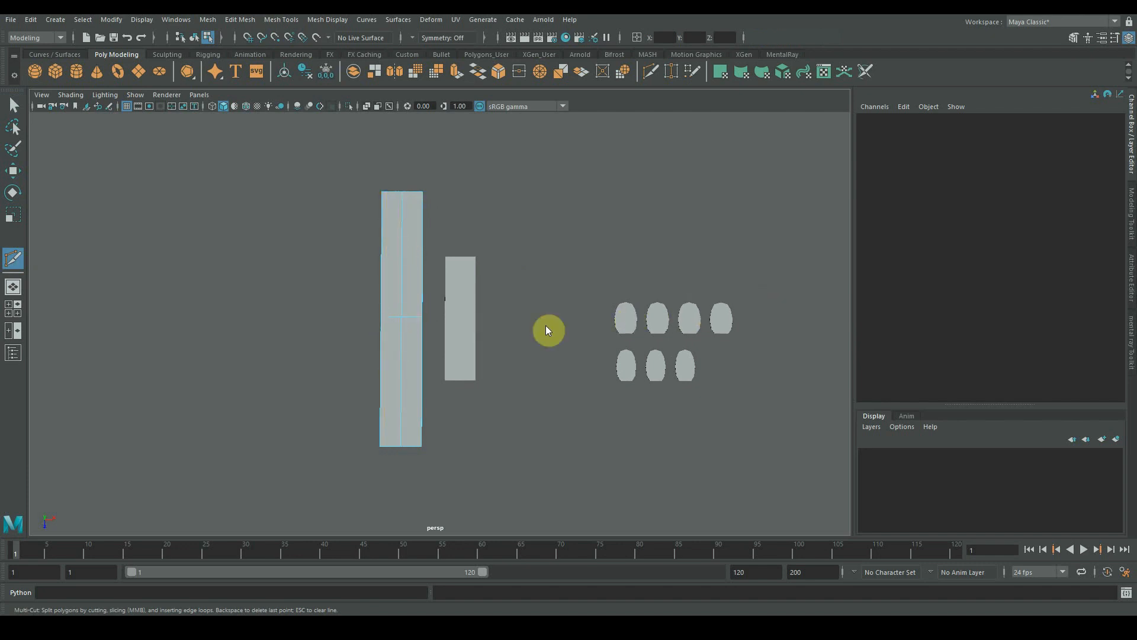
pyautogui.press('q')
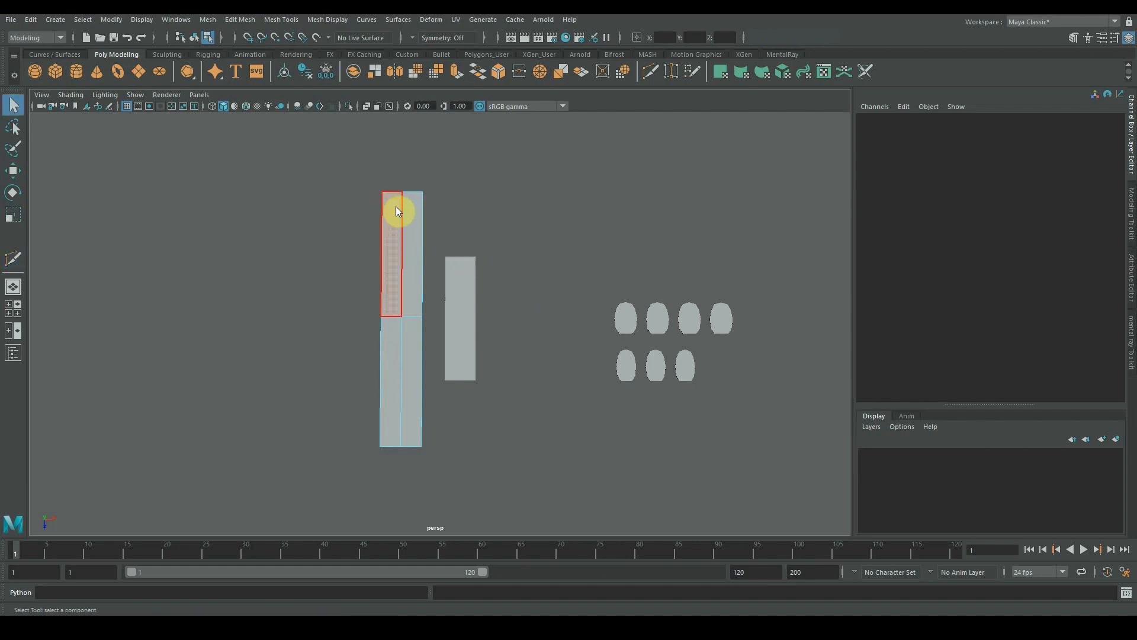
# Scale the centre-line vertices of both strips outward in length and width to form pointed ends and slightly bowed sides.
pyautogui.moveTo(393, 200); pyautogui.dragTo(363, 190, button='right')
pyautogui.moveTo(397, 174); pyautogui.dragTo(407, 486)
pyautogui.press('r')
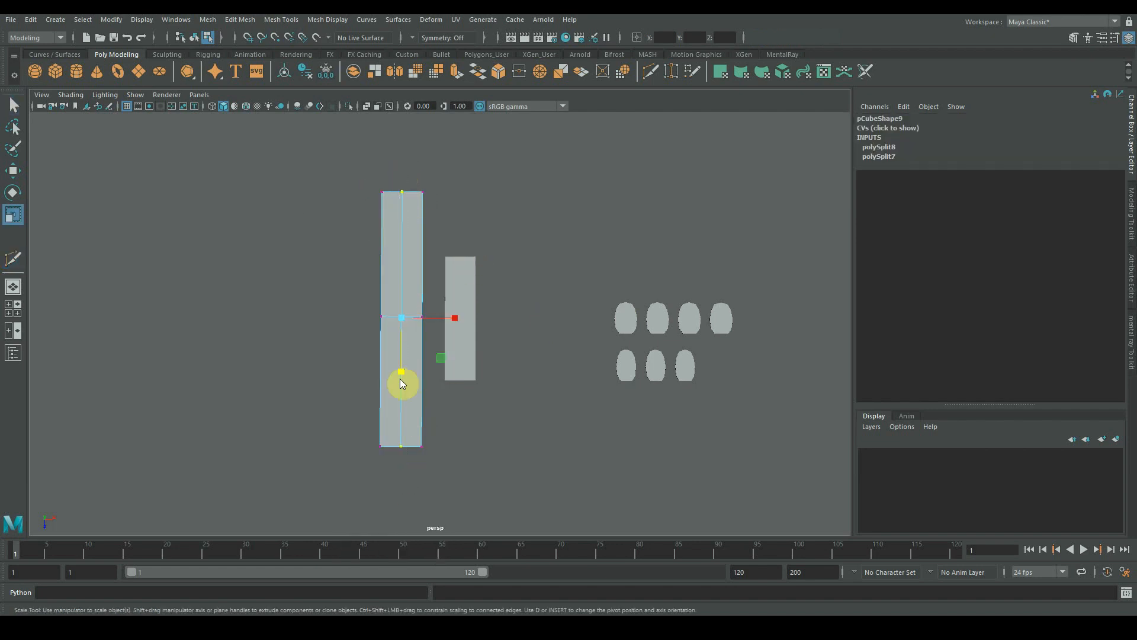
pyautogui.moveTo(400, 378); pyautogui.dragTo(396, 379)
pyautogui.moveTo(450, 320); pyautogui.dragTo(460, 400)
pyautogui.click(470, 270)
pyautogui.moveTo(511, 336); pyautogui.dragTo(528, 319)
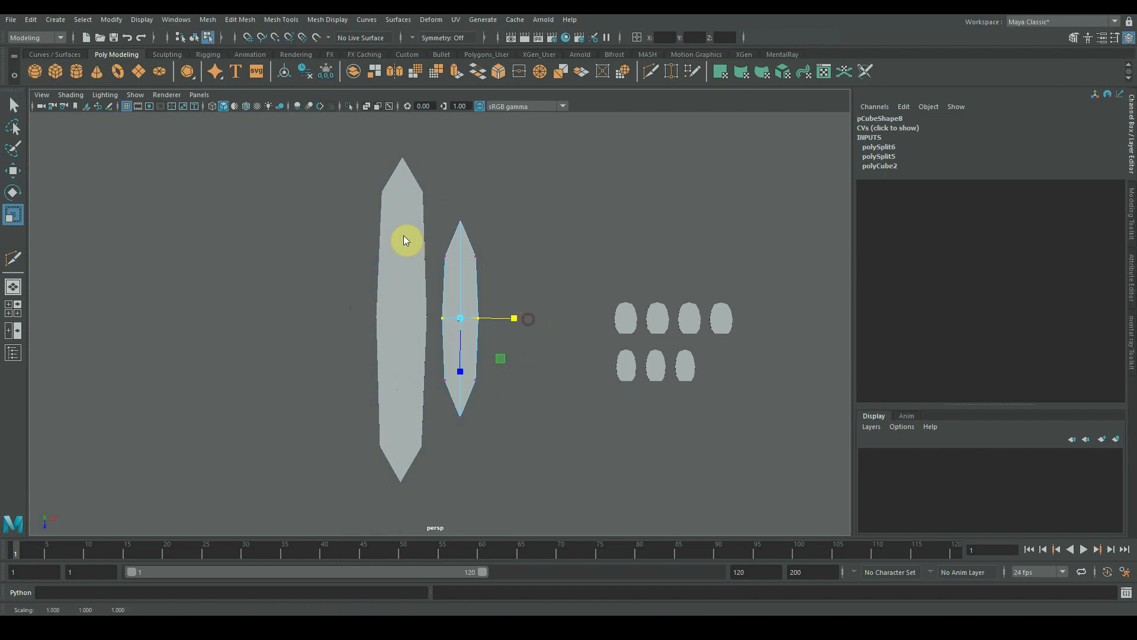
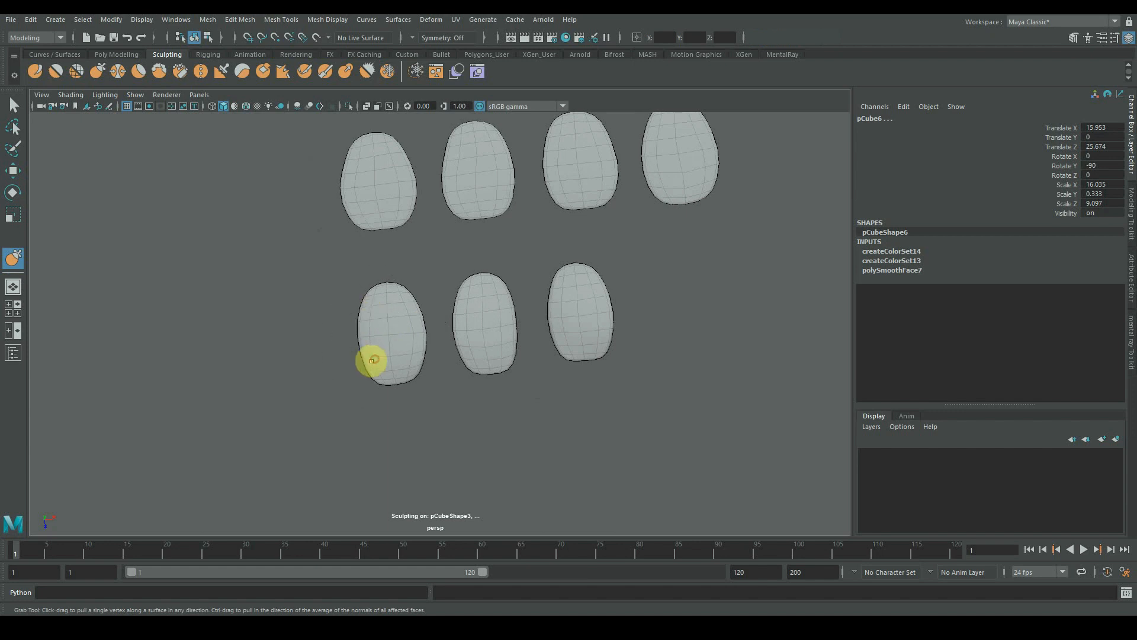
# Pull out the sides of the second and third plates in the three-plate row with the Grab tool to widen them.
pyautogui.moveTo(472, 315); pyautogui.dragTo(515, 315)
pyautogui.moveTo(561, 332); pyautogui.dragTo(567, 300)
pyautogui.moveTo(594, 307); pyautogui.dragTo(607, 299)
pyautogui.moveTo(602, 326); pyautogui.dragTo(614, 328)
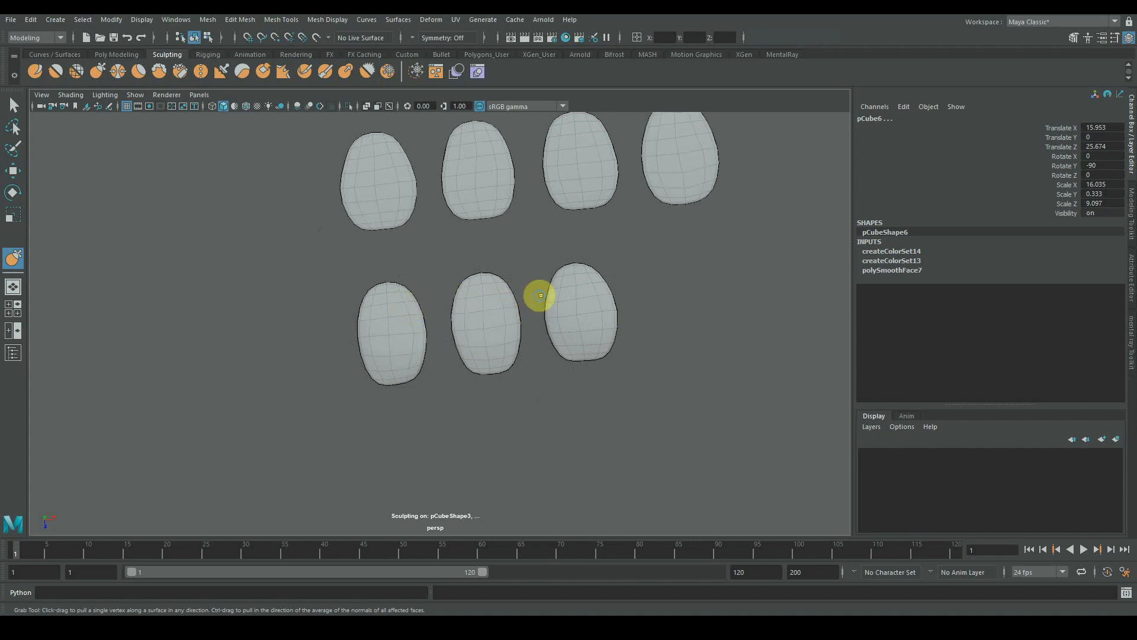
# Smooth all seven oval plates with one division.
pyautogui.scroll(-2, 541, 295)
pyautogui.keyDown('alt'); pyautogui.moveTo(434, 287); pyautogui.dragTo(395, 335, button='middle'); pyautogui.keyUp('alt')
pyautogui.click(35, 72)
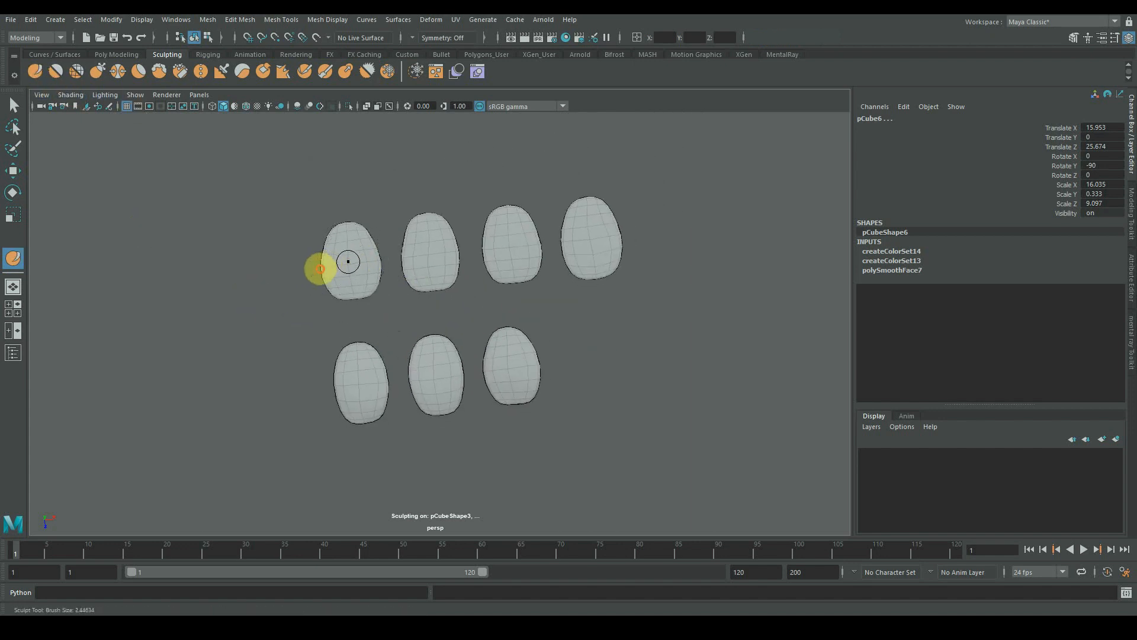
pyautogui.keyDown('alt'); pyautogui.moveTo(320, 268); pyautogui.dragTo(352, 269, button='right'); pyautogui.keyUp('alt')
pyautogui.keyDown('alt'); pyautogui.moveTo(351, 269); pyautogui.dragTo(347, 268); pyautogui.keyUp('alt')
pyautogui.keyDown('alt'); pyautogui.moveTo(346, 267); pyautogui.dragTo(405, 293, button='middle'); pyautogui.keyUp('alt')
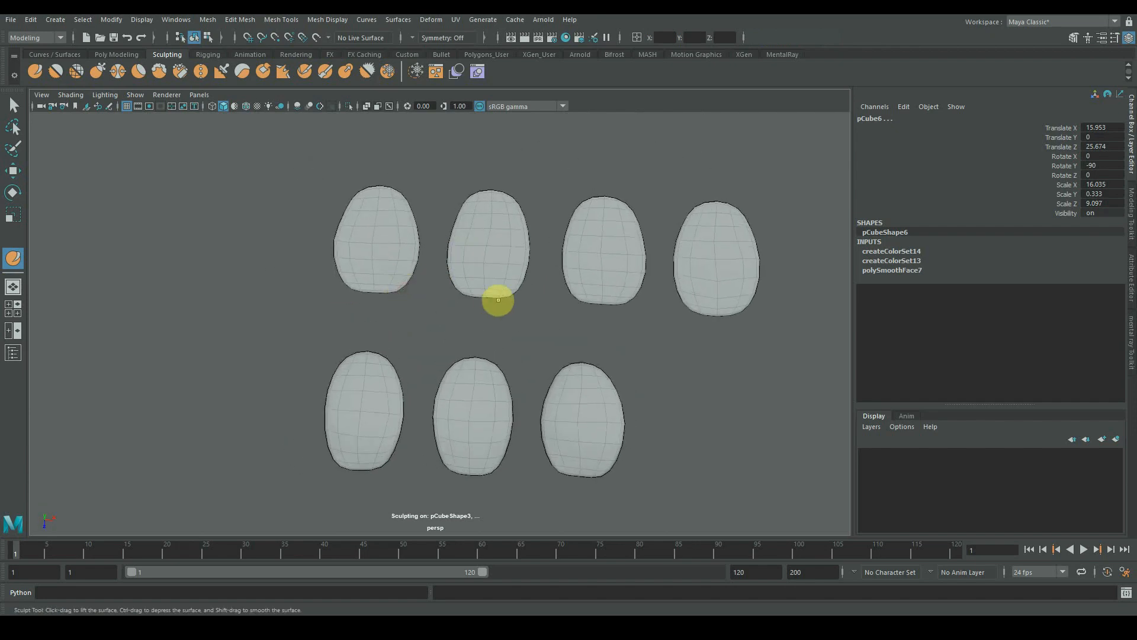
pyautogui.press('q')
pyautogui.keyDown('shift'); pyautogui.rightClick(486, 265); pyautogui.keyUp('shift')
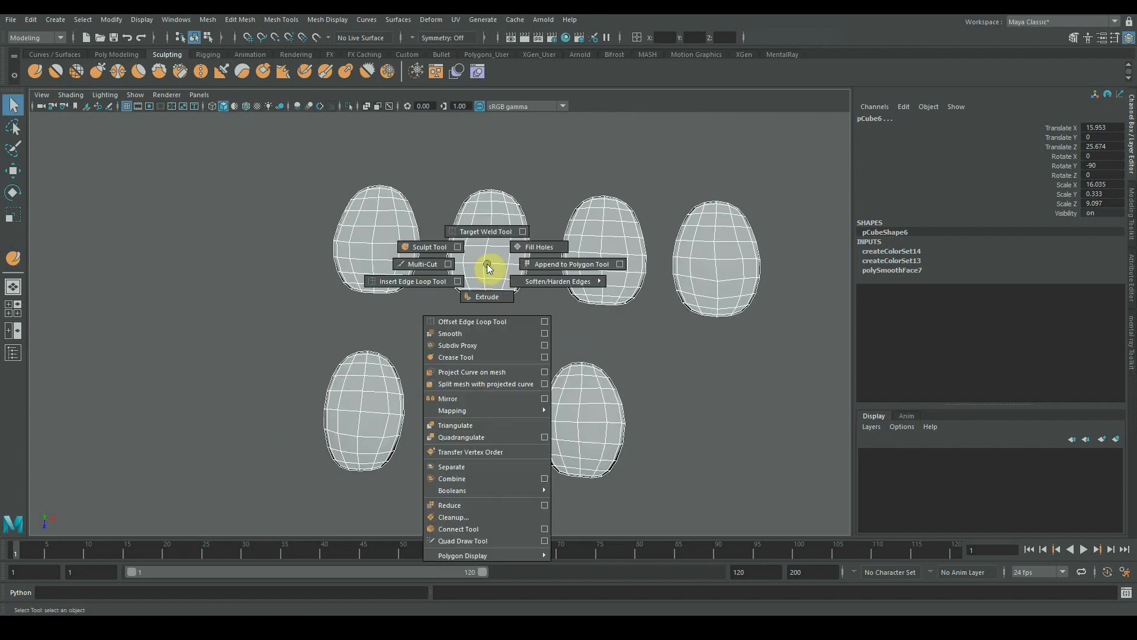
pyautogui.click(482, 335)
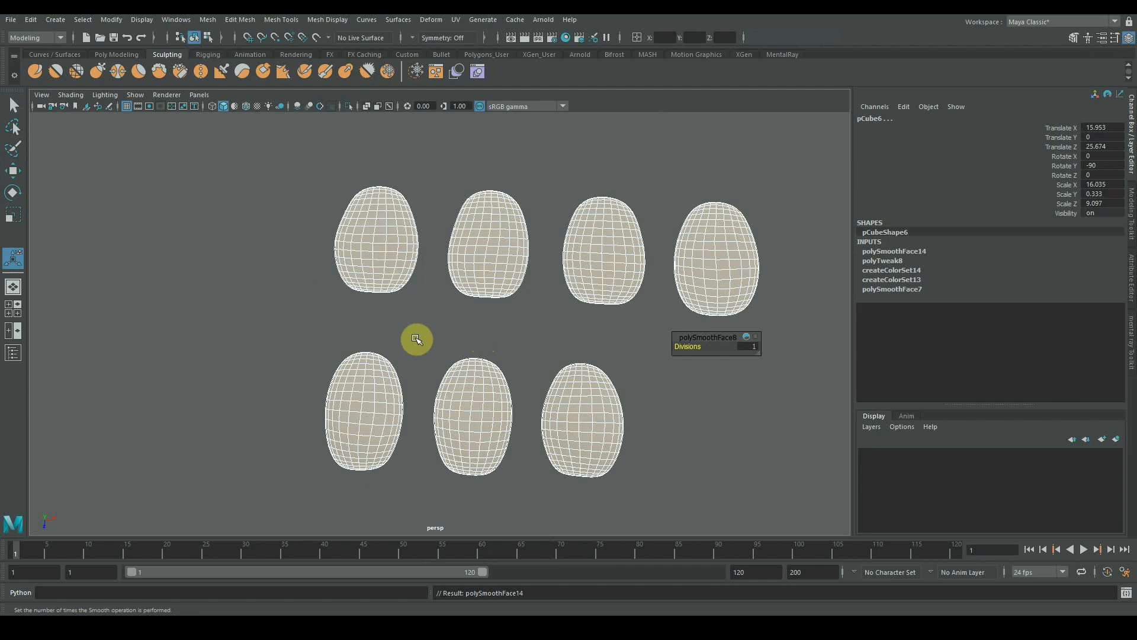
# Set the Sculpt Tool's strength to 0.5 and make trial strokes on the first plate of the four-plate row.
pyautogui.click(38, 69)
pyautogui.moveTo(373, 246)
pyautogui.keyDown('alt'); pyautogui.mouseDown()
pyautogui.moveTo(378, 256)
pyautogui.moveTo(361, 243)
pyautogui.moveTo(371, 231)
pyautogui.moveTo(372, 242)
pyautogui.moveTo(345, 234)
pyautogui.moveTo(362, 283)
pyautogui.mouseUp(); pyautogui.keyUp('alt')
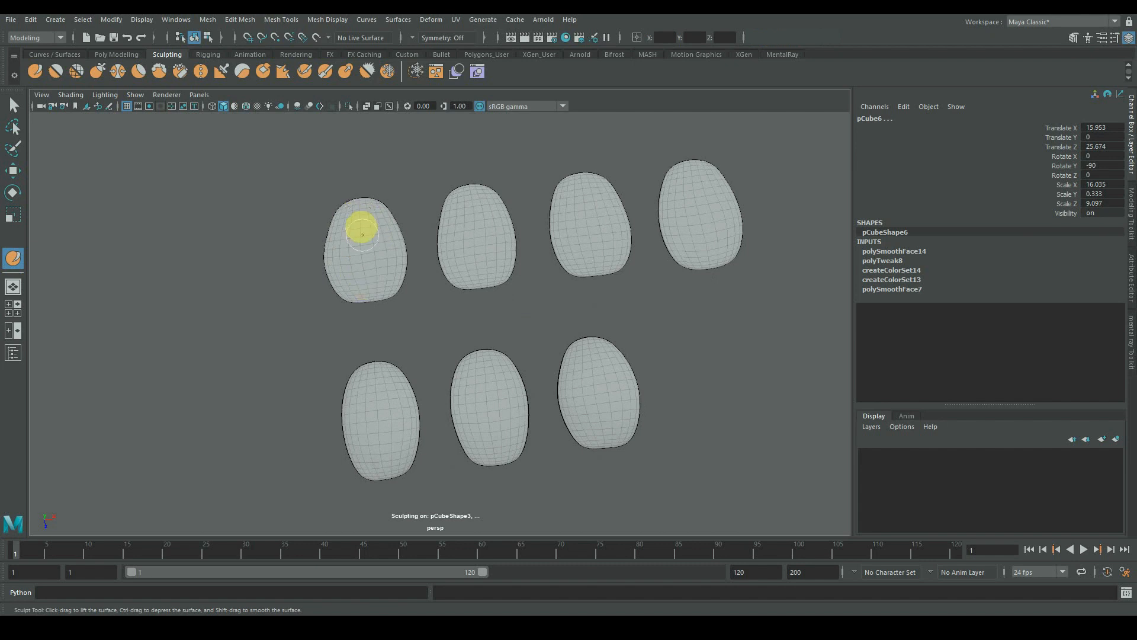
pyautogui.moveTo(375, 268)
pyautogui.keyDown('alt'); pyautogui.mouseDown()
pyautogui.moveTo(385, 236)
pyautogui.moveTo(370, 322)
pyautogui.moveTo(338, 300)
pyautogui.moveTo(349, 285)
pyautogui.mouseUp(); pyautogui.keyUp('alt')
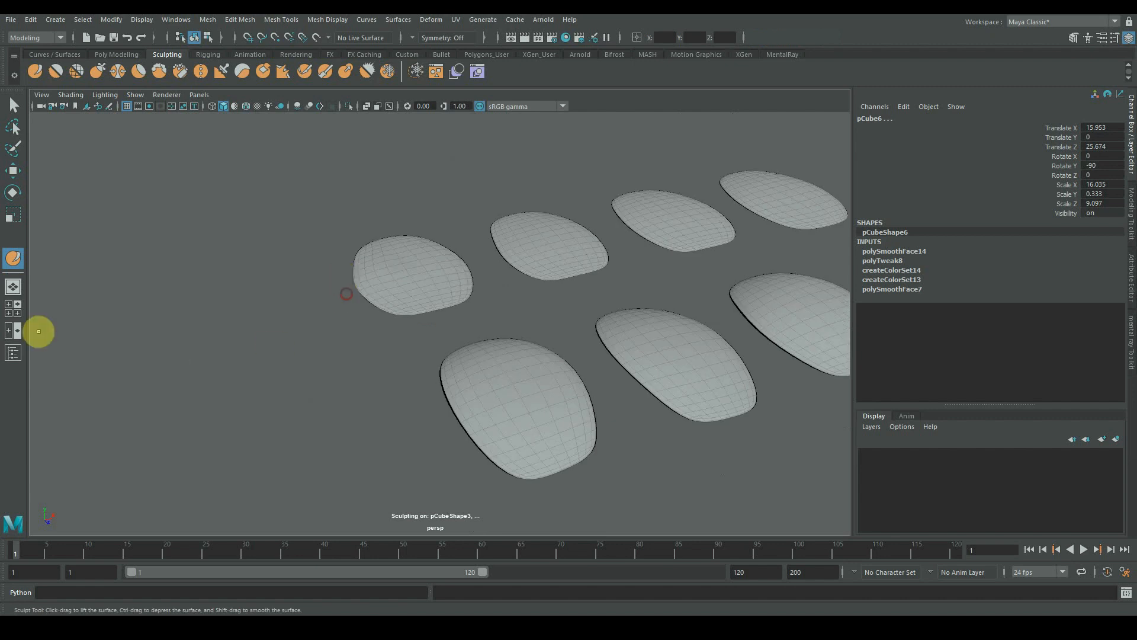
pyautogui.doubleClick(13, 259)
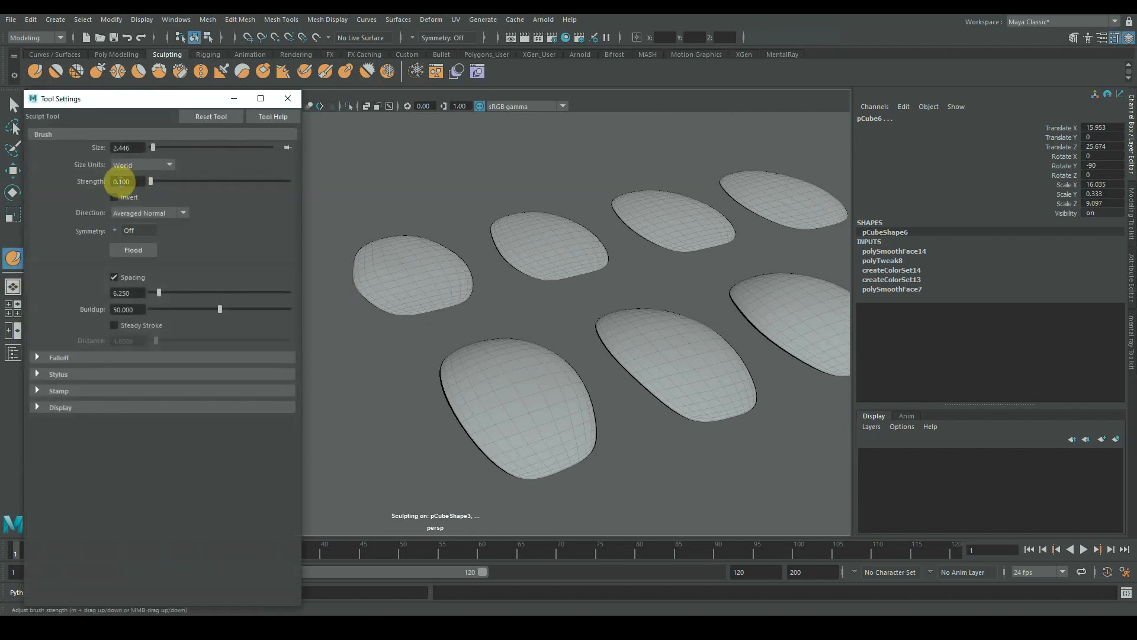
pyautogui.moveTo(120, 182); pyautogui.dragTo(154, 180)
pyautogui.moveTo(426, 274)
pyautogui.mouseDown()
pyautogui.moveTo(408, 275)
pyautogui.moveTo(407, 300)
pyautogui.moveTo(436, 287)
pyautogui.mouseUp()
pyautogui.moveTo(424, 242)
pyautogui.mouseDown()
pyautogui.moveTo(440, 256)
pyautogui.moveTo(396, 258)
pyautogui.mouseUp()
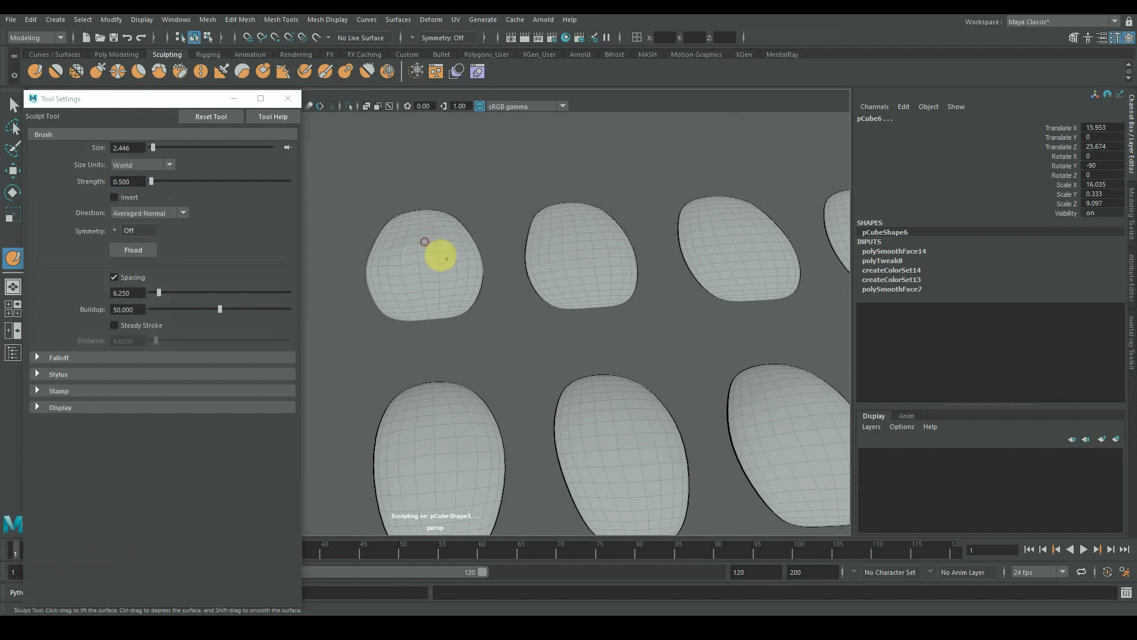
pyautogui.moveTo(424, 312)
pyautogui.keyDown('alt'); pyautogui.mouseDown()
pyautogui.moveTo(418, 286)
pyautogui.moveTo(431, 337)
pyautogui.mouseUp(); pyautogui.keyUp('alt')
pyautogui.click(286, 101)
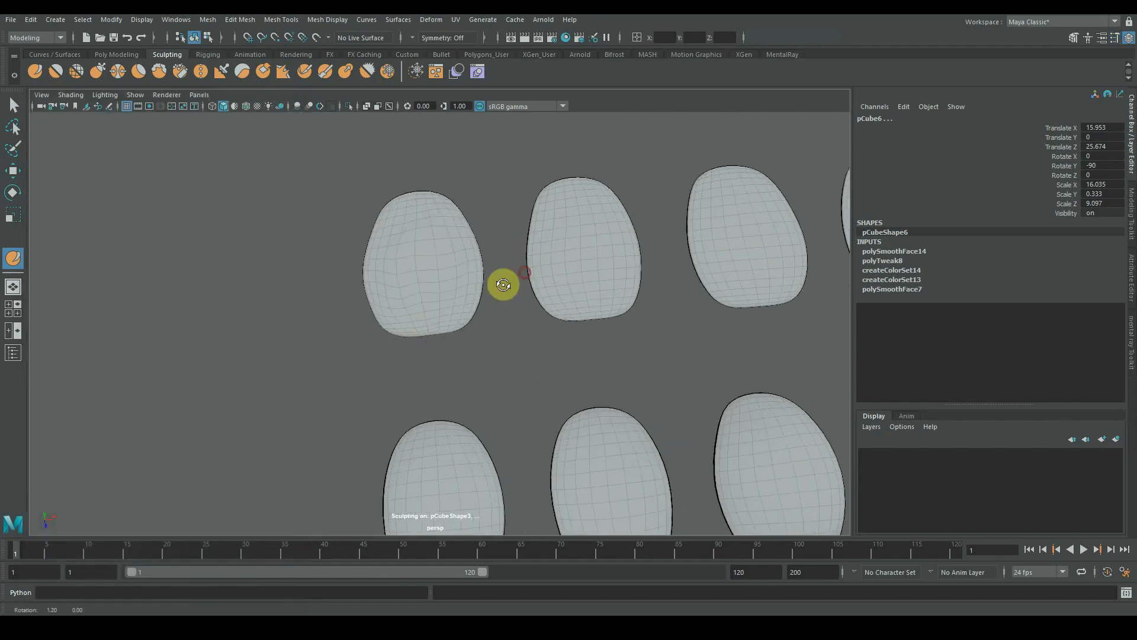
# Resize the Sculpt brush and sculpt a lengthwise centre line down the plates of both rows.
pyautogui.moveTo(503, 284)
pyautogui.keyDown('alt'); pyautogui.mouseDown()
pyautogui.moveTo(521, 266)
pyautogui.moveTo(480, 312)
pyautogui.moveTo(437, 265)
pyautogui.moveTo(426, 284)
pyautogui.moveTo(428, 263)
pyautogui.moveTo(490, 225)
pyautogui.moveTo(454, 247)
pyautogui.mouseUp(); pyautogui.keyUp('alt')
pyautogui.press('b')
pyautogui.moveTo(579, 204); pyautogui.dragTo(591, 241)
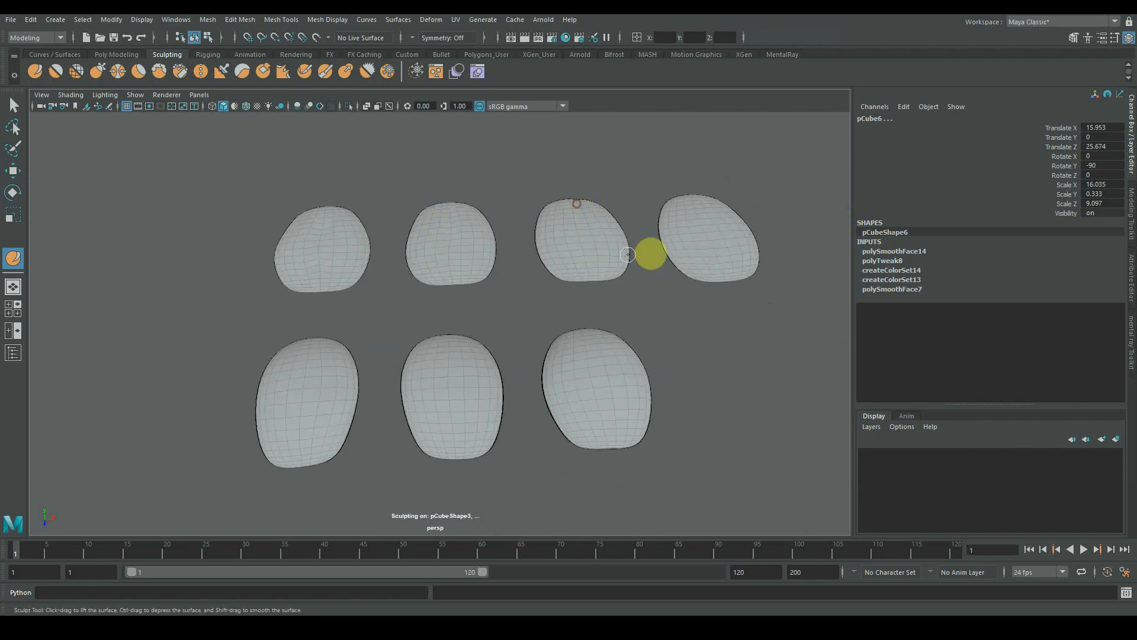
pyautogui.keyDown('alt'); pyautogui.moveTo(706, 221); pyautogui.dragTo(707, 218); pyautogui.keyUp('alt')
pyautogui.moveTo(715, 208); pyautogui.dragTo(722, 279)
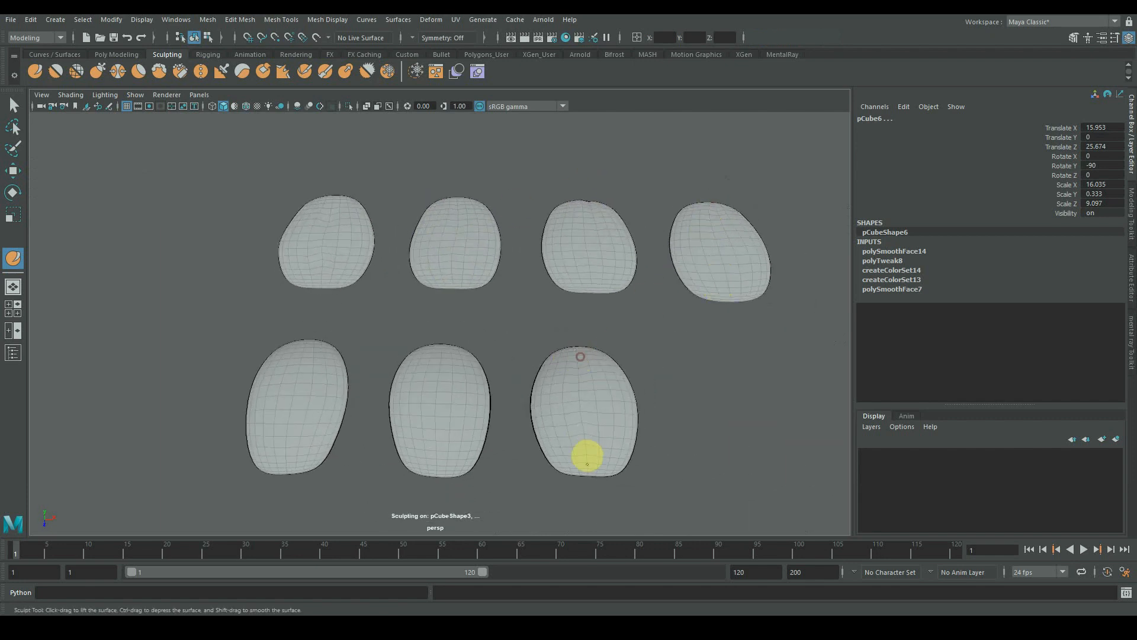
pyautogui.moveTo(587, 464); pyautogui.dragTo(587, 468)
pyautogui.moveTo(442, 358); pyautogui.dragTo(437, 462)
pyautogui.moveTo(299, 350); pyautogui.dragTo(294, 400)
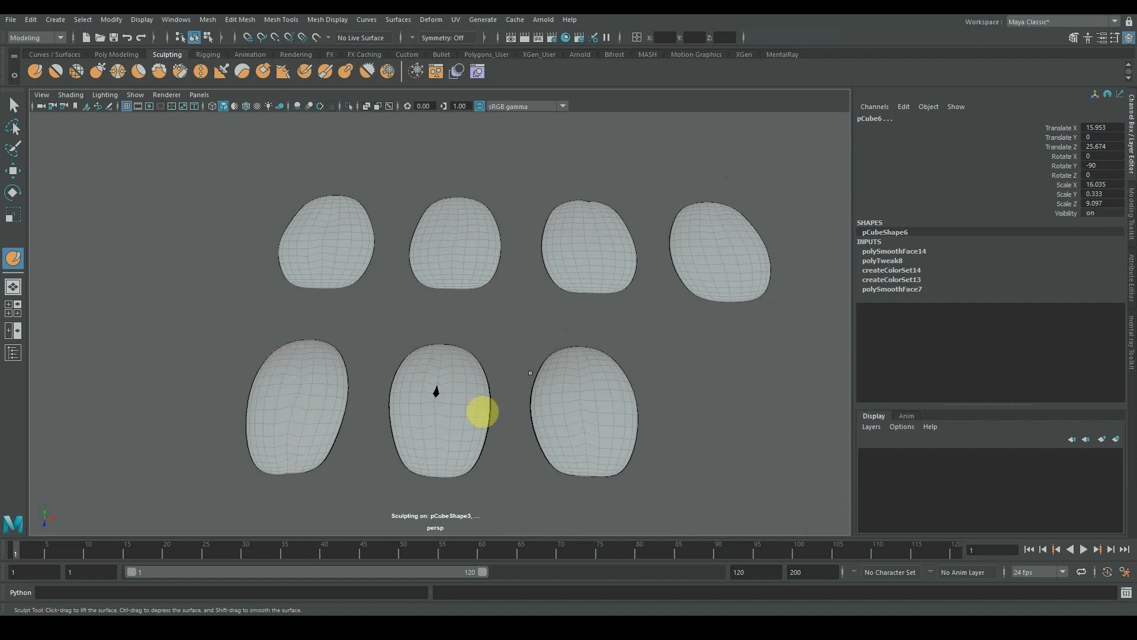
# Pull a small notch into the middle of each plate's upper edge in both rows with the Grab tool.
pyautogui.keyDown('alt'); pyautogui.moveTo(442, 397); pyautogui.dragTo(447, 444, button='right'); pyautogui.keyUp('alt')
pyautogui.keyDown('alt'); pyautogui.moveTo(446, 444); pyautogui.dragTo(463, 366); pyautogui.keyUp('alt')
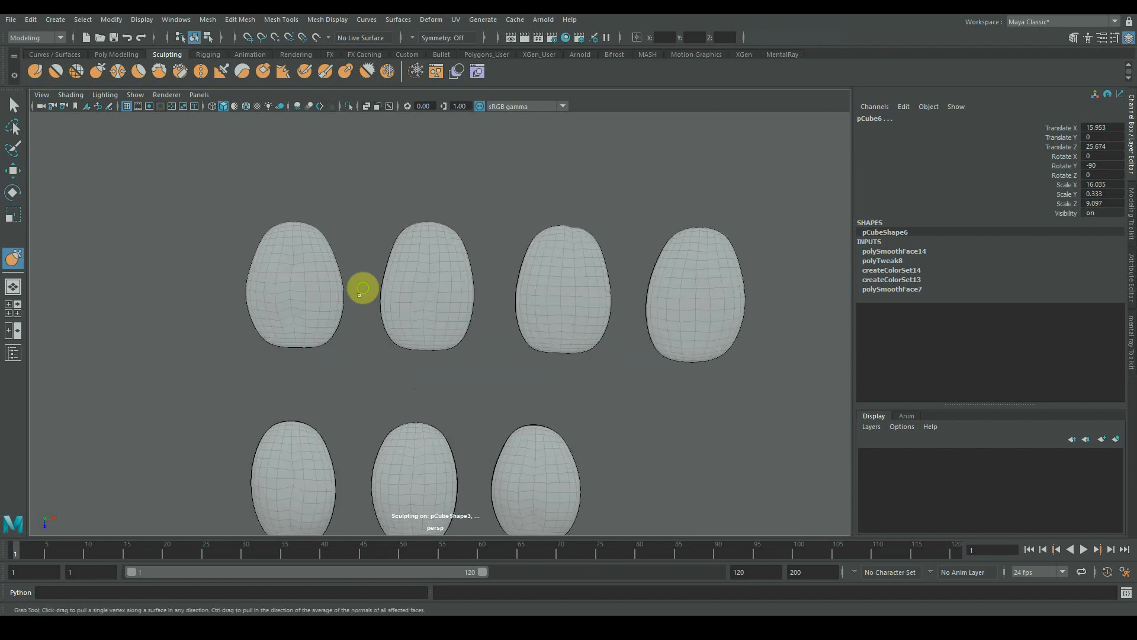
pyautogui.keyDown('alt'); pyautogui.moveTo(363, 289); pyautogui.dragTo(391, 257, button='middle'); pyautogui.keyUp('alt')
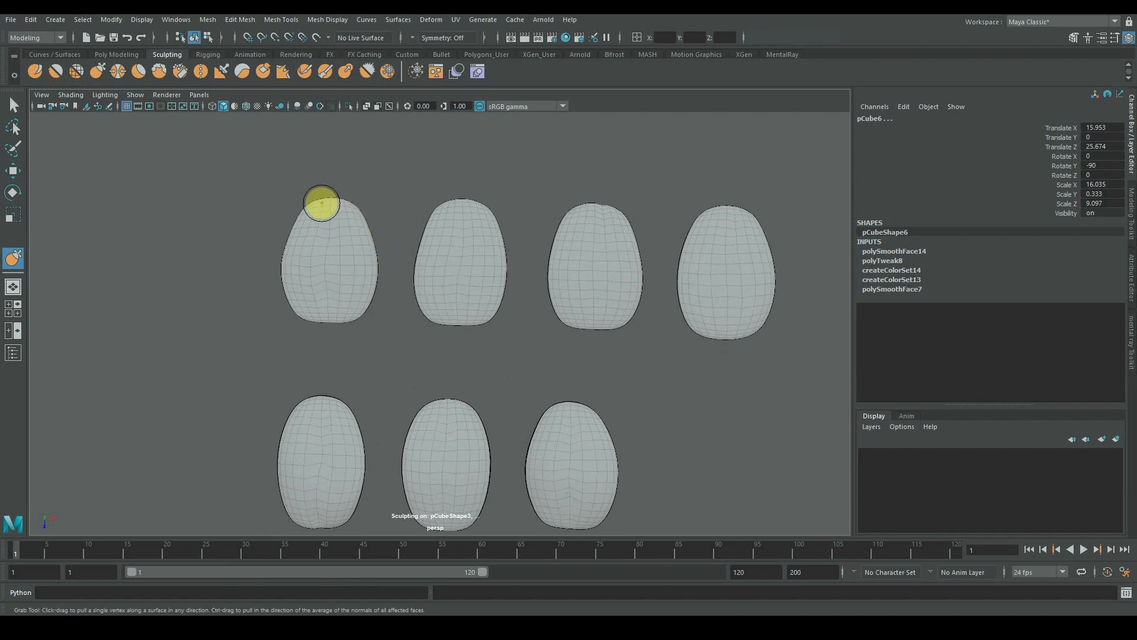
pyautogui.press('b')
pyautogui.moveTo(334, 205); pyautogui.dragTo(332, 206)
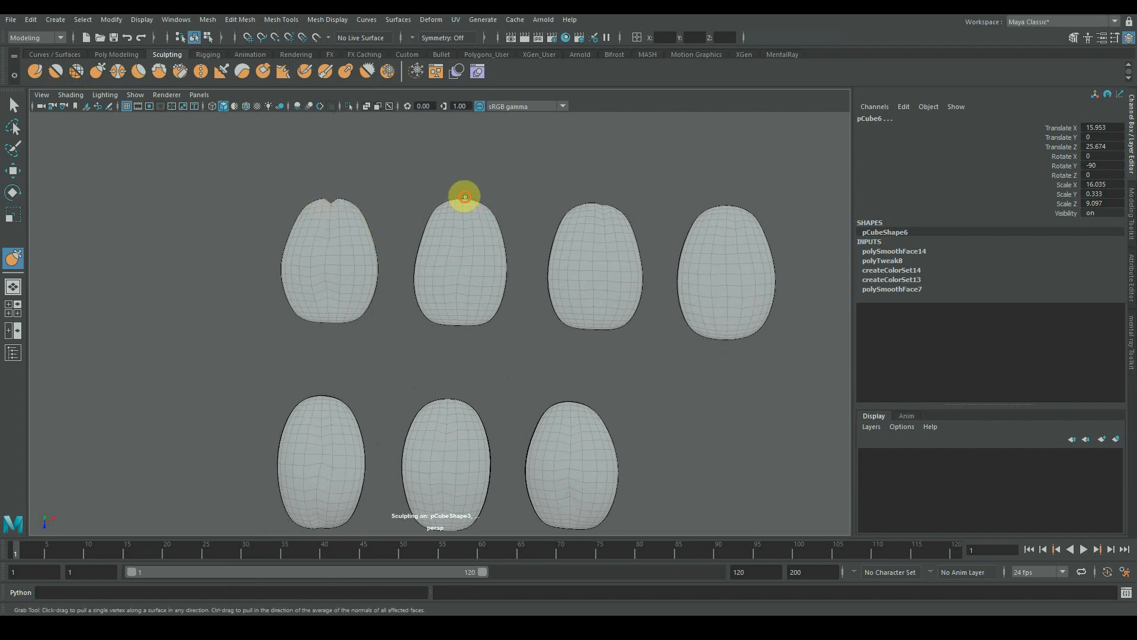
pyautogui.keyDown('alt'); pyautogui.moveTo(597, 201); pyautogui.dragTo(550, 178, button='middle'); pyautogui.keyUp('alt')
pyautogui.moveTo(550, 178); pyautogui.dragTo(551, 189)
pyautogui.keyDown('alt'); pyautogui.moveTo(676, 176); pyautogui.dragTo(660, 157, button='middle'); pyautogui.keyUp('alt')
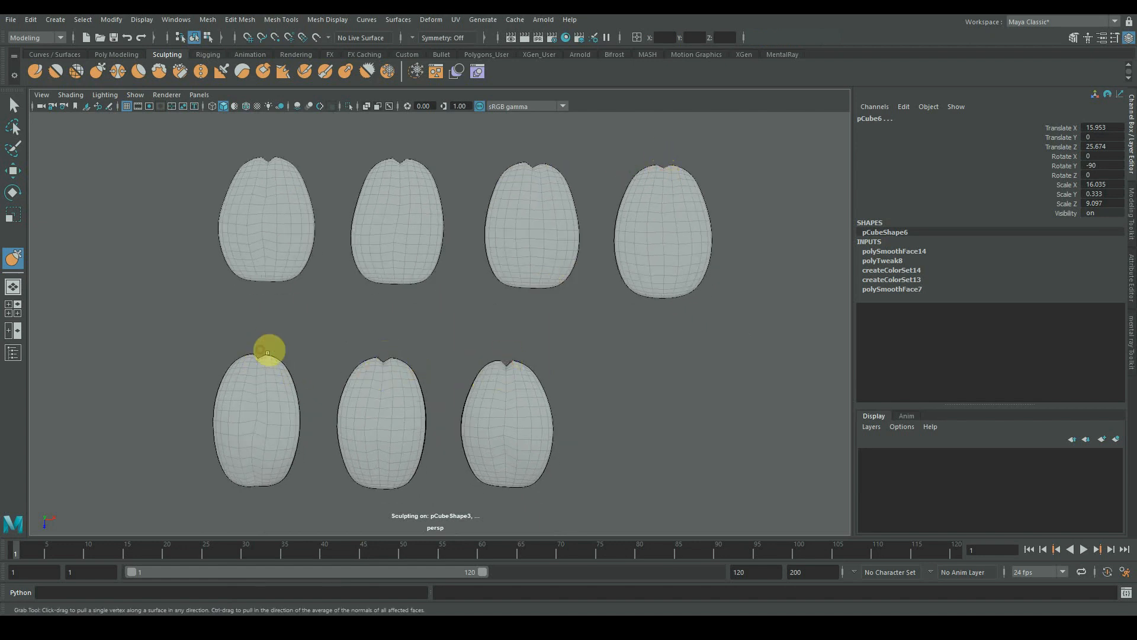
pyautogui.moveTo(267, 352); pyautogui.dragTo(258, 362)
# Sculpt the two halves of the first plate in the four-plate row with a larger Sculpt brush, on either side of its centre line.
pyautogui.keyDown('alt'); pyautogui.moveTo(346, 385); pyautogui.dragTo(363, 386); pyautogui.keyUp('alt')
pyautogui.click(36, 71)
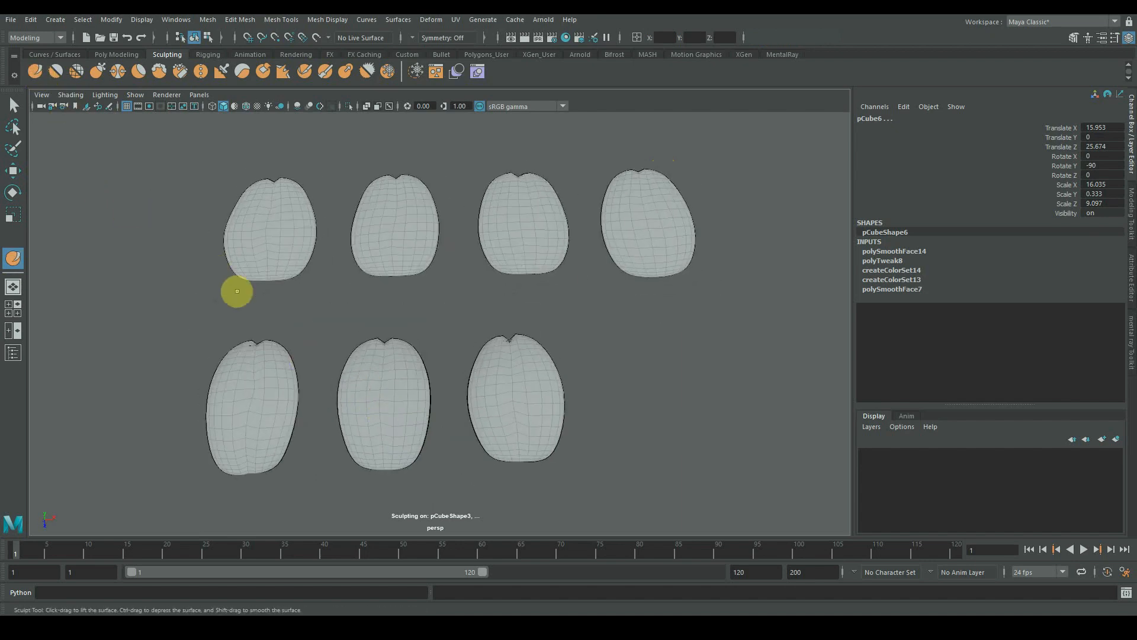
pyautogui.keyDown('alt'); pyautogui.moveTo(295, 302); pyautogui.dragTo(308, 277); pyautogui.keyUp('alt')
pyautogui.keyDown('alt'); pyautogui.moveTo(307, 277); pyautogui.dragTo(339, 290, button='middle'); pyautogui.keyUp('alt')
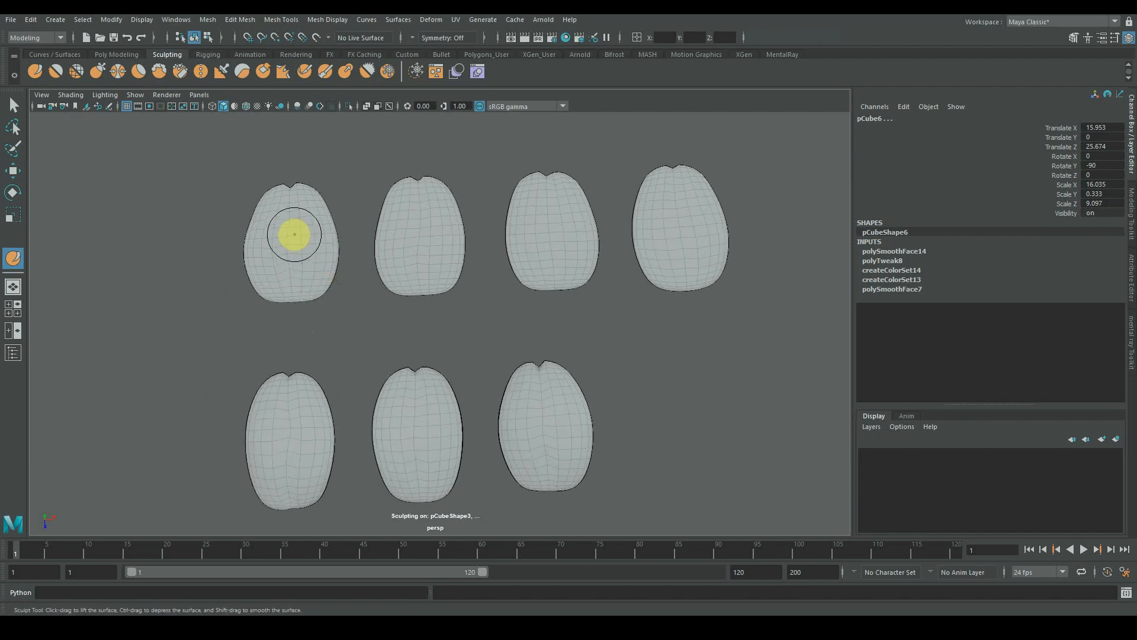
pyautogui.moveTo(269, 203)
pyautogui.mouseDown()
pyautogui.moveTo(259, 244)
pyautogui.moveTo(269, 215)
pyautogui.mouseUp()
pyautogui.moveTo(272, 205)
pyautogui.mouseDown()
pyautogui.moveTo(269, 261)
pyautogui.moveTo(269, 215)
pyautogui.moveTo(308, 222)
pyautogui.mouseUp()
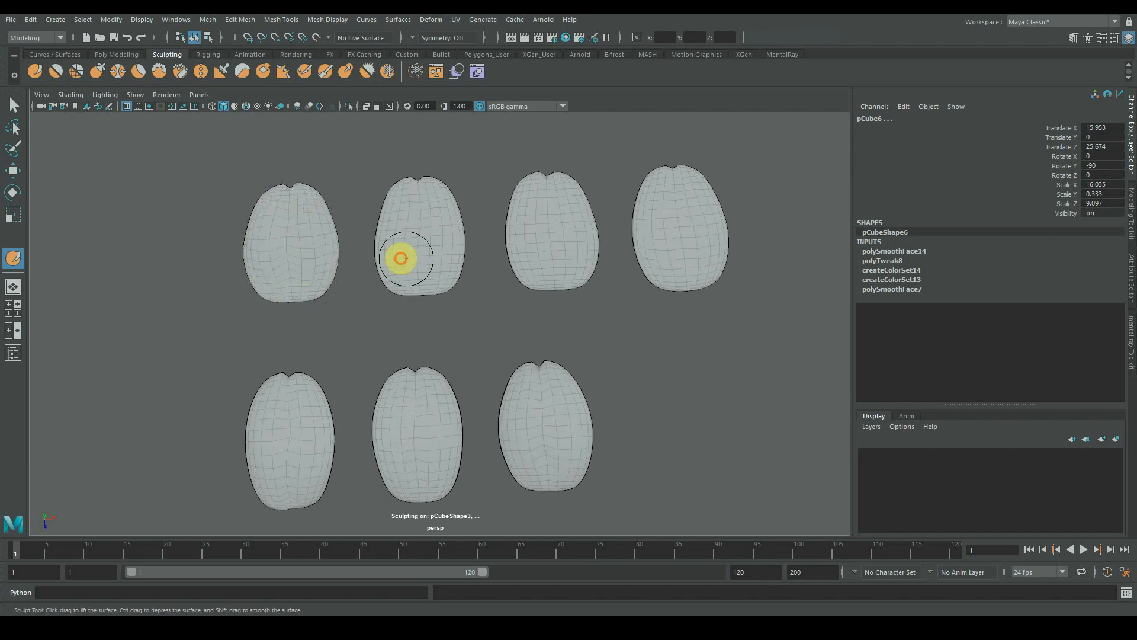
# Sculpt lengthwise strokes on both sides of the centre line of the other three plates in the four-plate row.
pyautogui.moveTo(401, 253)
pyautogui.keyDown('alt'); pyautogui.mouseDown()
pyautogui.moveTo(373, 197)
pyautogui.moveTo(393, 254)
pyautogui.mouseUp(); pyautogui.keyUp('alt')
pyautogui.moveTo(406, 202)
pyautogui.mouseDown()
pyautogui.moveTo(402, 236)
pyautogui.moveTo(435, 252)
pyautogui.mouseUp()
pyautogui.keyDown('alt'); pyautogui.moveTo(522, 226); pyautogui.dragTo(451, 233, button='middle'); pyautogui.keyUp('alt')
pyautogui.moveTo(477, 213); pyautogui.dragTo(478, 264)
pyautogui.moveTo(501, 207)
pyautogui.mouseDown()
pyautogui.moveTo(504, 252)
pyautogui.moveTo(535, 254)
pyautogui.mouseUp()
pyautogui.moveTo(594, 221); pyautogui.dragTo(596, 261)
pyautogui.moveTo(629, 216); pyautogui.dragTo(635, 273)
# Sculpt lengthwise strokes on both sides of the centre line of each plate in the three-plate row.
pyautogui.moveTo(528, 329)
pyautogui.keyDown('alt'); pyautogui.mouseDown(button='middle')
pyautogui.moveTo(566, 256)
pyautogui.moveTo(563, 233)
pyautogui.mouseUp(button='middle'); pyautogui.keyUp('alt')
pyautogui.moveTo(536, 298); pyautogui.dragTo(530, 351)
pyautogui.moveTo(490, 309); pyautogui.dragTo(487, 364)
pyautogui.moveTo(393, 311); pyautogui.dragTo(392, 361)
pyautogui.moveTo(354, 312); pyautogui.dragTo(374, 366)
pyautogui.moveTo(266, 311); pyautogui.dragTo(250, 354)
pyautogui.moveTo(224, 309); pyautogui.dragTo(228, 355)
# Sculpt lengthwise strokes down the centre line of each plate in the four-plate row with a smaller Sculpt brush.
pyautogui.moveTo(286, 398)
pyautogui.keyDown('alt'); pyautogui.mouseDown()
pyautogui.moveTo(304, 289)
pyautogui.moveTo(278, 304)
pyautogui.moveTo(315, 325)
pyautogui.moveTo(327, 249)
pyautogui.moveTo(525, 221)
pyautogui.moveTo(366, 330)
pyautogui.mouseUp(); pyautogui.keyUp('alt')
pyautogui.moveTo(206, 214); pyautogui.dragTo(198, 217)
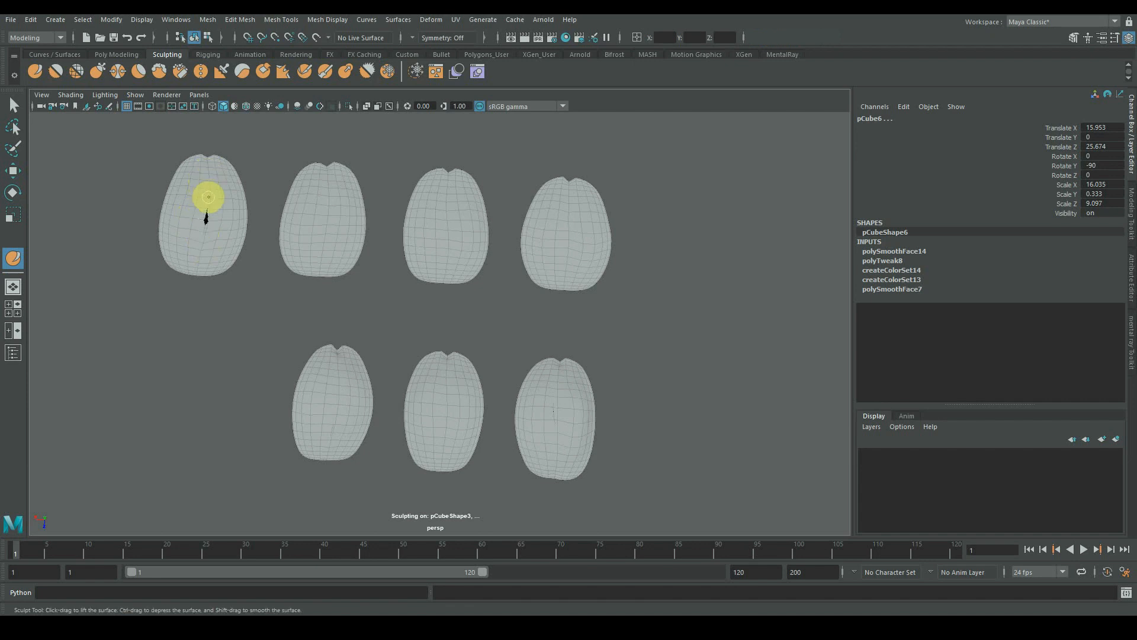
pyautogui.moveTo(205, 171); pyautogui.dragTo(201, 256)
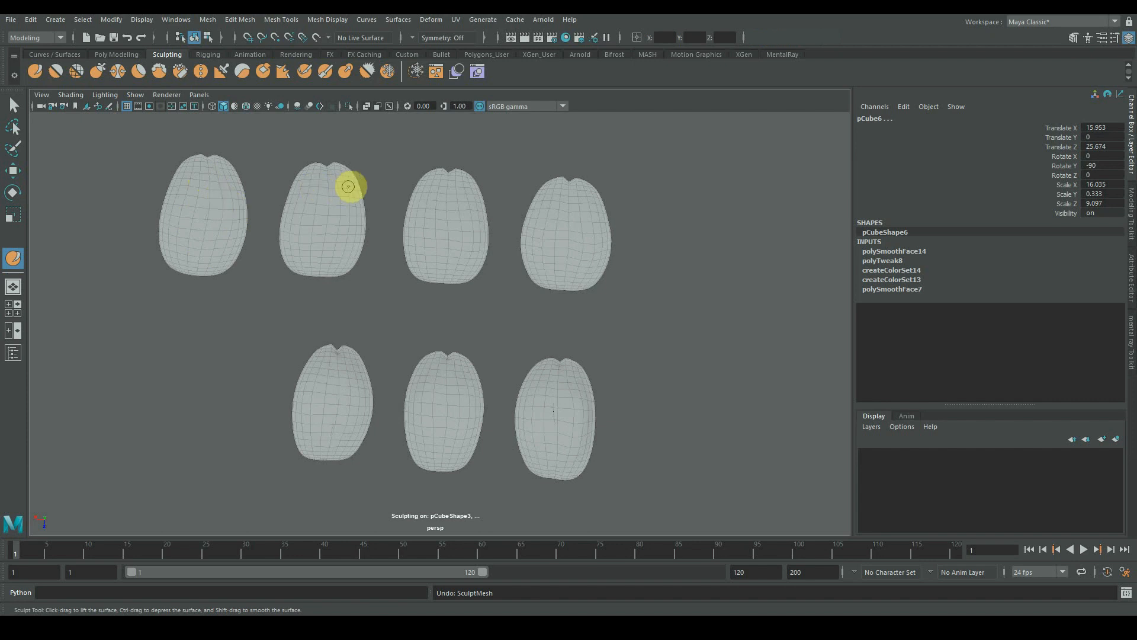
pyautogui.moveTo(331, 180); pyautogui.dragTo(327, 238)
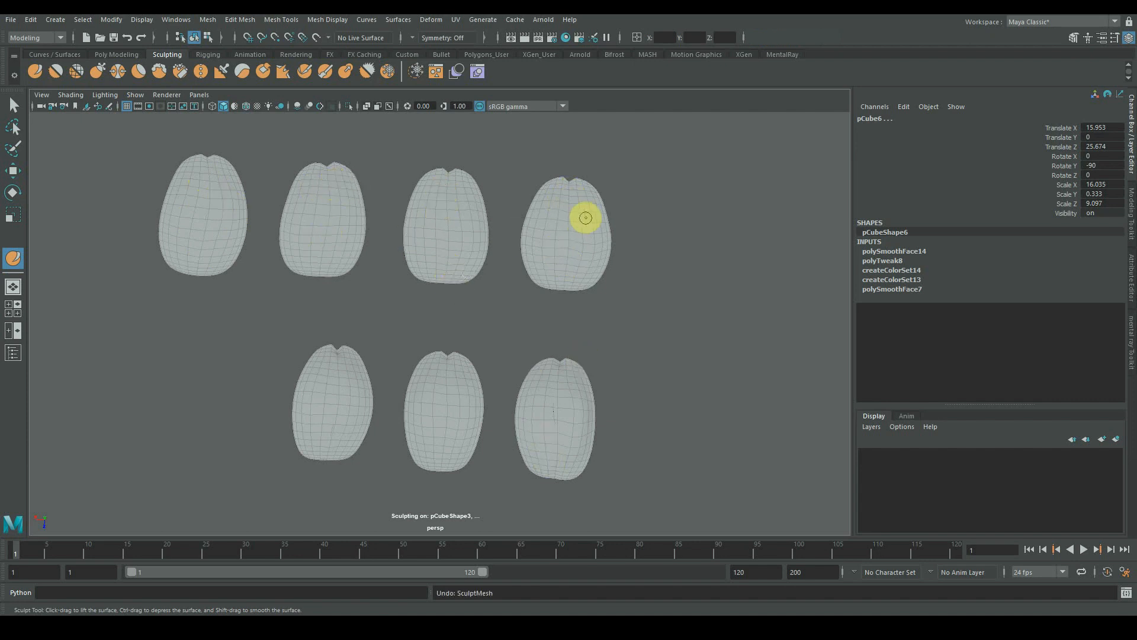
pyautogui.moveTo(566, 195); pyautogui.dragTo(567, 268)
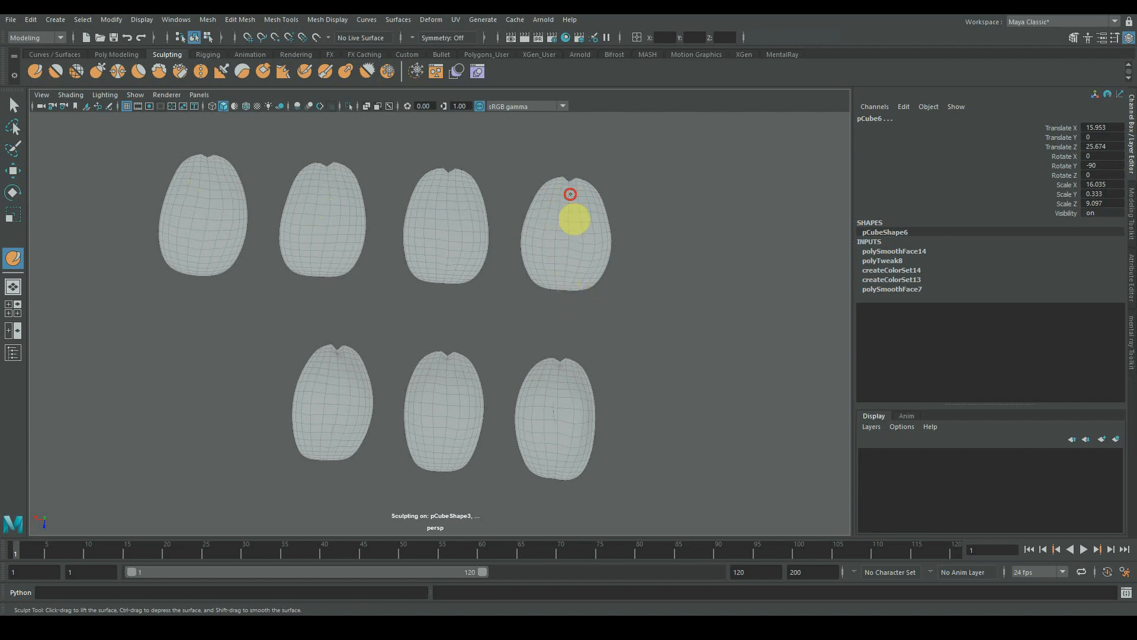
pyautogui.moveTo(570, 194); pyautogui.dragTo(578, 315)
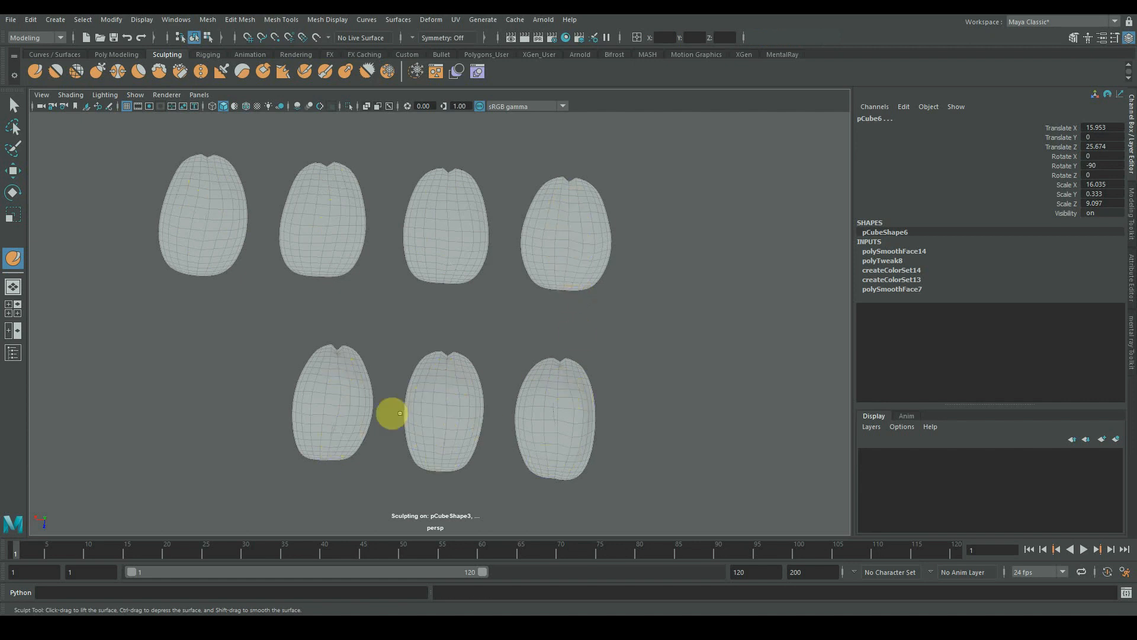
# Sculpt lengthwise strokes down the middle of each plate in the three-plate row.
pyautogui.moveTo(371, 407); pyautogui.dragTo(370, 405)
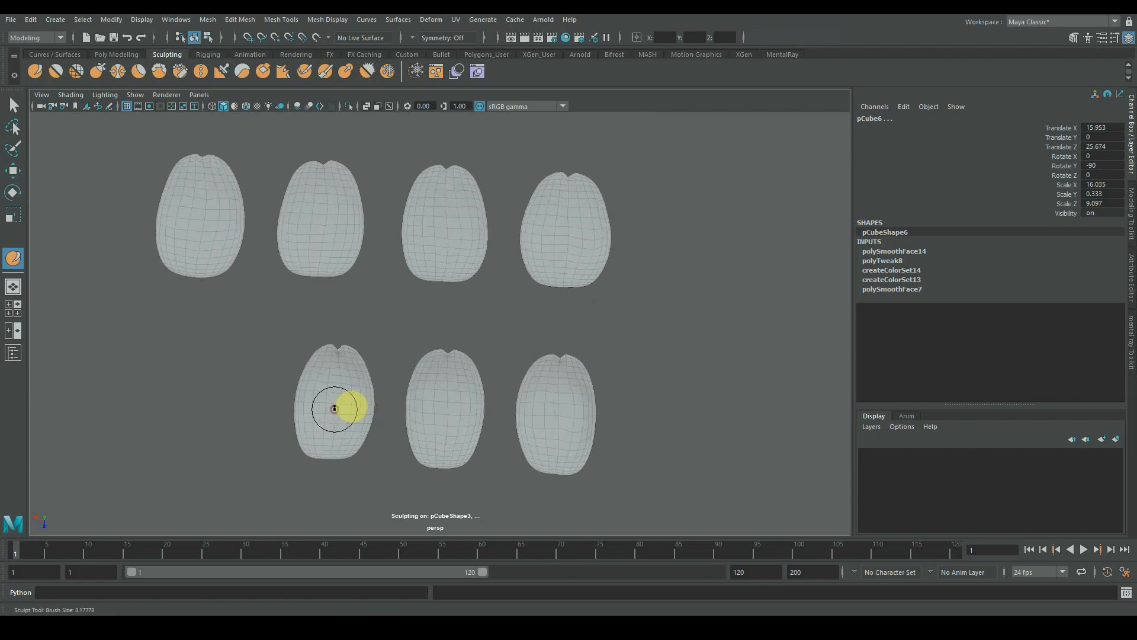
pyautogui.keyDown('alt'); pyautogui.moveTo(338, 399); pyautogui.dragTo(375, 399, button='middle'); pyautogui.keyUp('alt')
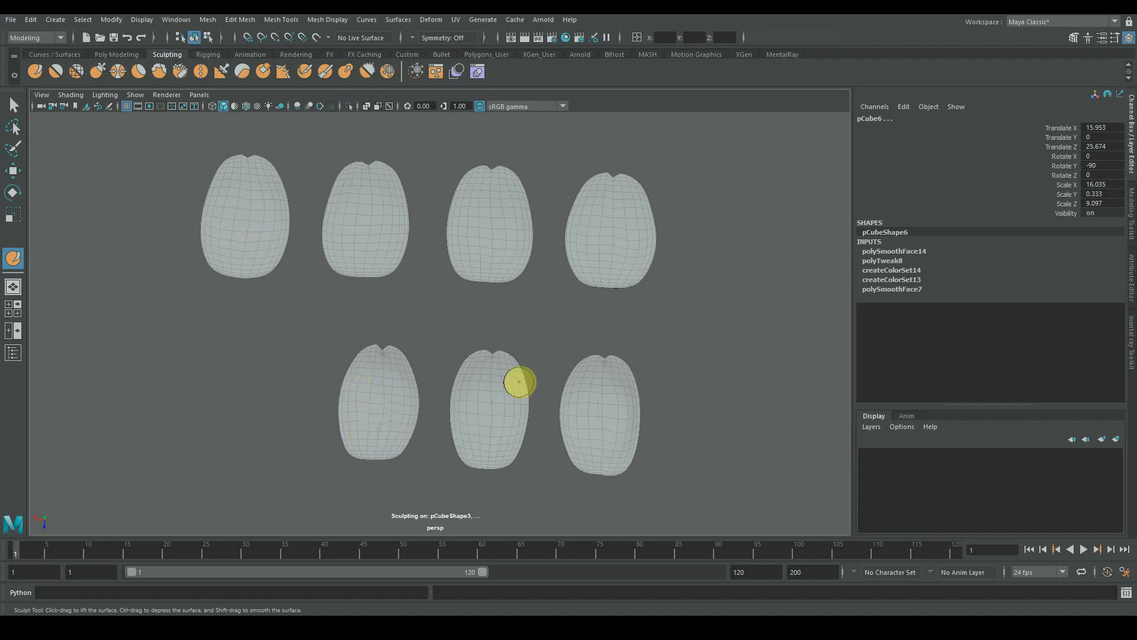
pyautogui.moveTo(477, 382)
pyautogui.mouseDown()
pyautogui.moveTo(476, 436)
pyautogui.moveTo(502, 425)
pyautogui.mouseUp()
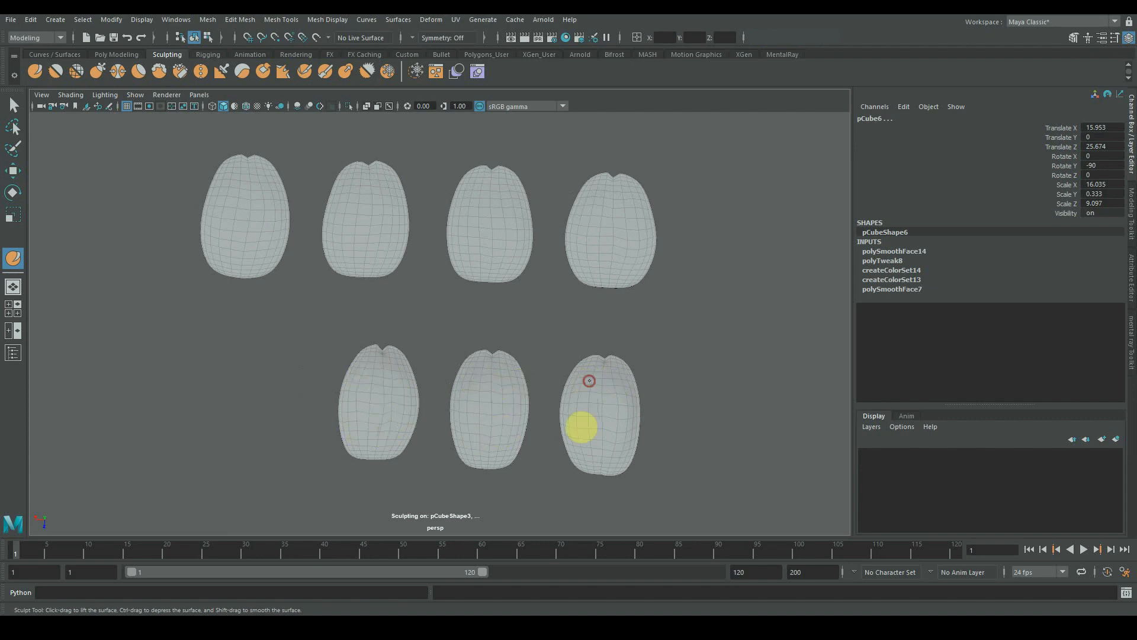
# Touch up the plate surfaces in both rows with the Sculpt brush and save the scene.
pyautogui.moveTo(596, 442)
pyautogui.keyDown('alt'); pyautogui.mouseDown()
pyautogui.moveTo(540, 360)
pyautogui.moveTo(548, 325)
pyautogui.moveTo(559, 400)
pyautogui.moveTo(539, 325)
pyautogui.mouseUp(); pyautogui.keyUp('alt')
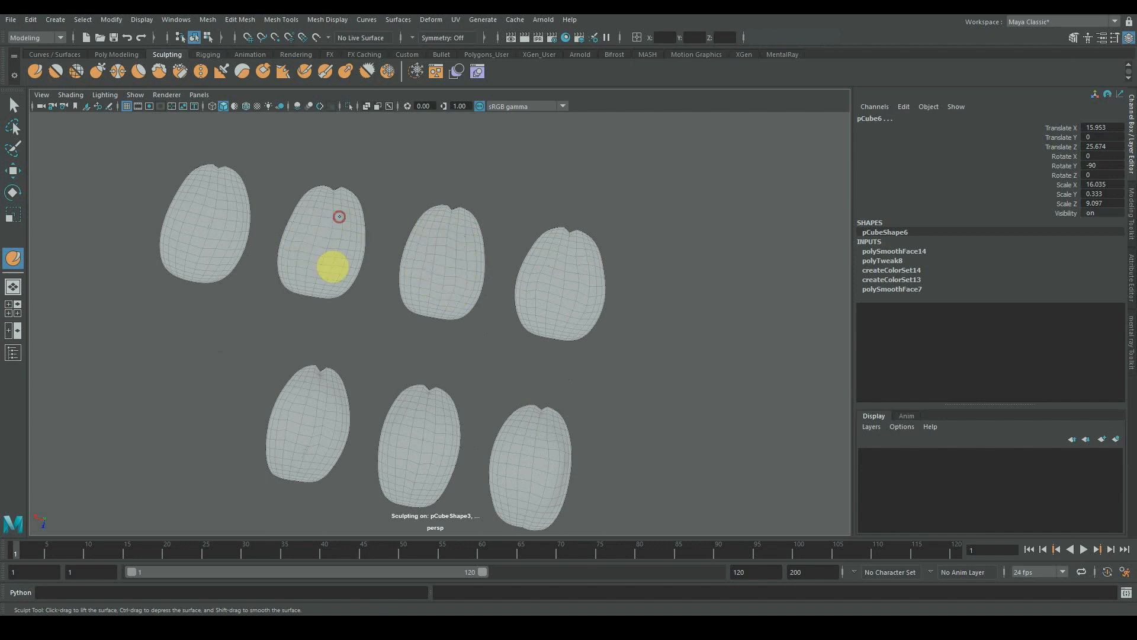
pyautogui.keyDown('alt'); pyautogui.moveTo(224, 191); pyautogui.dragTo(312, 385); pyautogui.keyUp('alt')
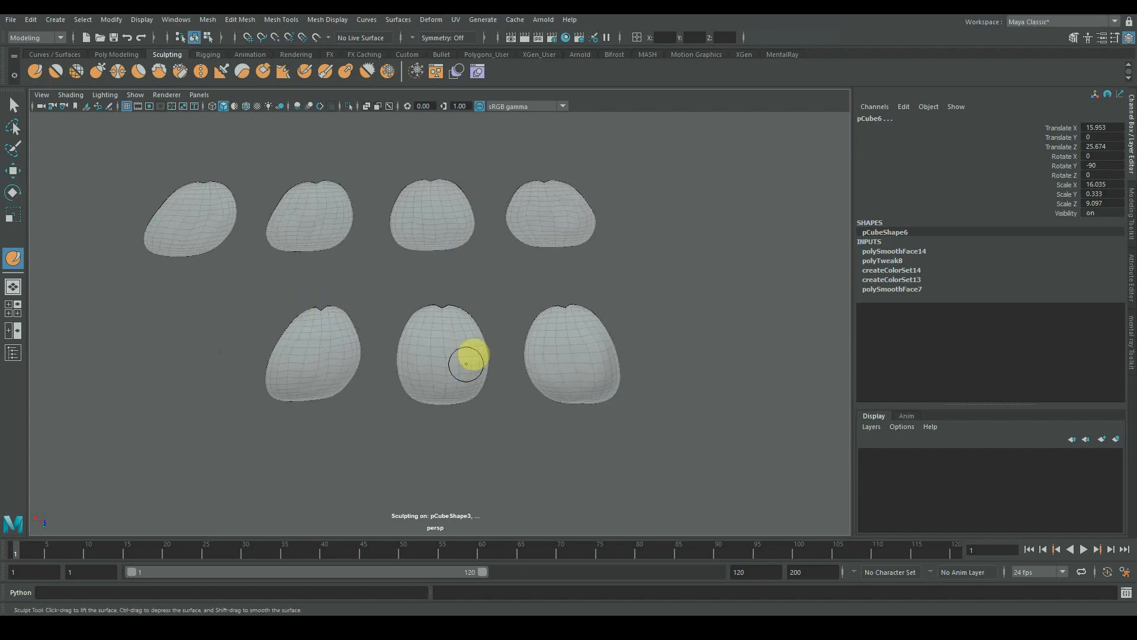
pyautogui.moveTo(517, 316)
pyautogui.keyDown('alt'); pyautogui.mouseDown()
pyautogui.moveTo(517, 353)
pyautogui.moveTo(518, 317)
pyautogui.moveTo(458, 336)
pyautogui.mouseUp(); pyautogui.keyUp('alt')
pyautogui.keyDown('alt'); pyautogui.moveTo(448, 380); pyautogui.dragTo(554, 345); pyautogui.keyUp('alt')
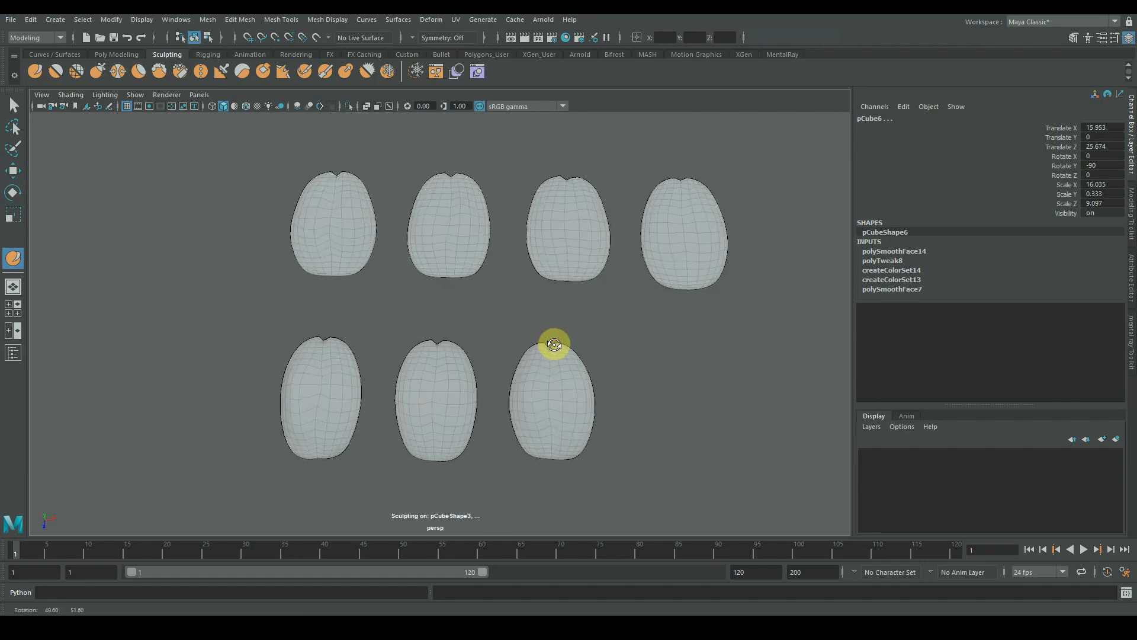
pyautogui.keyDown('alt'); pyautogui.moveTo(524, 305); pyautogui.dragTo(524, 318); pyautogui.keyUp('alt')
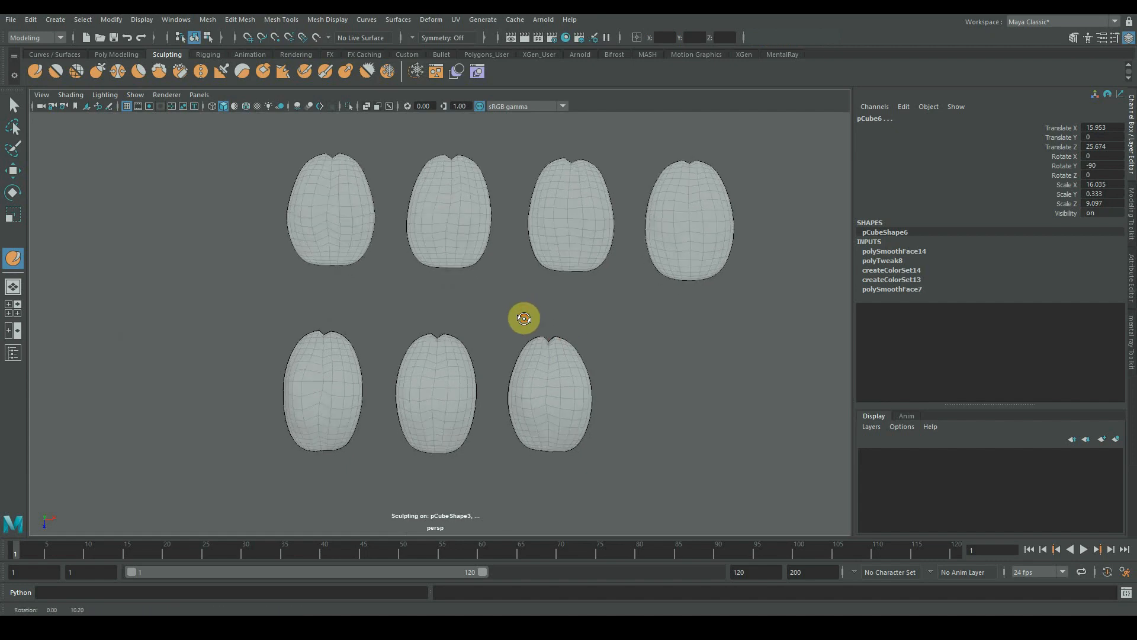
pyautogui.keyDown('alt'); pyautogui.moveTo(589, 297); pyautogui.dragTo(545, 297, button='right'); pyautogui.keyUp('alt')
pyautogui.keyDown('alt'); pyautogui.moveTo(531, 296); pyautogui.dragTo(506, 306, button='middle'); pyautogui.keyUp('alt')
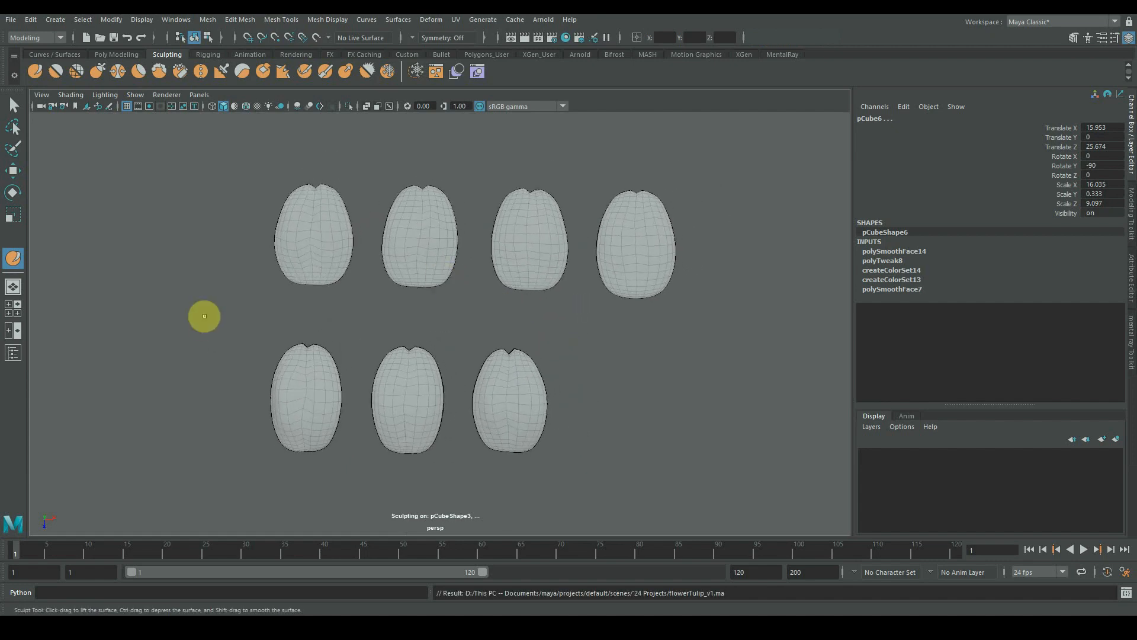
# Bend the plates in both rows into curved, cupped petals with a large Grab brush.
pyautogui.press('q')
pyautogui.moveTo(357, 256)
pyautogui.keyDown('alt'); pyautogui.mouseDown()
pyautogui.moveTo(355, 367)
pyautogui.moveTo(367, 310)
pyautogui.moveTo(457, 211)
pyautogui.moveTo(126, 83)
pyautogui.mouseUp(); pyautogui.keyUp('alt')
pyautogui.click(98, 72)
pyautogui.moveTo(379, 242)
pyautogui.keyDown('alt'); pyautogui.mouseDown()
pyautogui.moveTo(401, 271)
pyautogui.moveTo(339, 312)
pyautogui.moveTo(348, 292)
pyautogui.moveTo(376, 290)
pyautogui.moveTo(347, 285)
pyautogui.moveTo(404, 256)
pyautogui.moveTo(375, 256)
pyautogui.moveTo(424, 249)
pyautogui.moveTo(489, 289)
pyautogui.moveTo(558, 276)
pyautogui.mouseUp(); pyautogui.keyUp('alt')
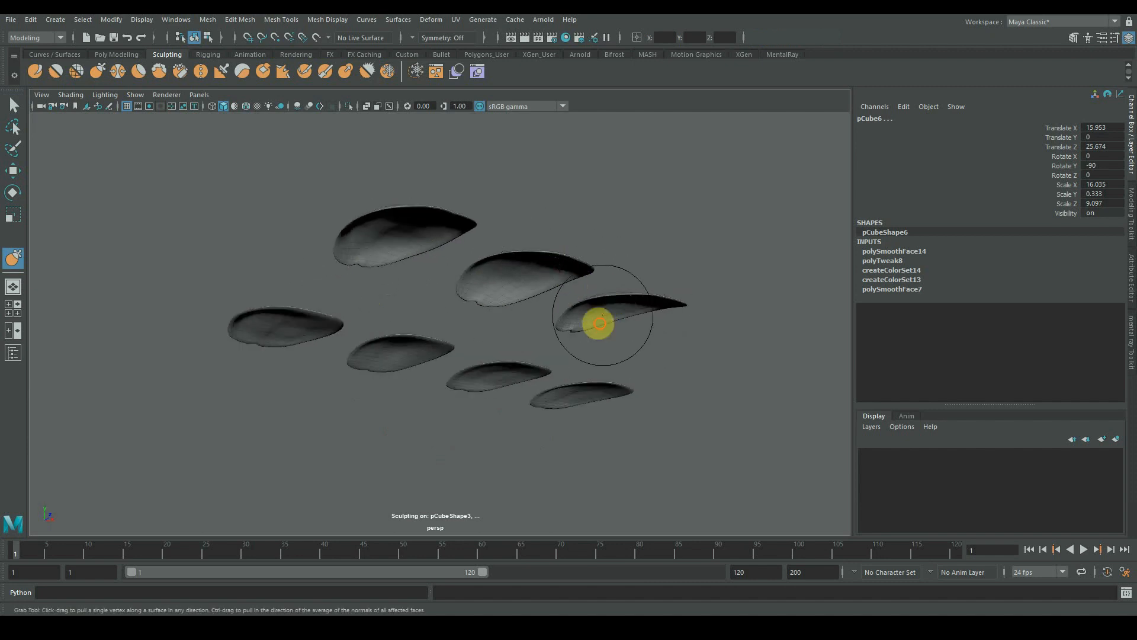
pyautogui.keyDown('alt'); pyautogui.moveTo(499, 386); pyautogui.dragTo(438, 397); pyautogui.keyUp('alt')
pyautogui.moveTo(398, 355)
pyautogui.mouseDown()
pyautogui.moveTo(431, 355)
pyautogui.moveTo(375, 359)
pyautogui.moveTo(391, 357)
pyautogui.mouseUp()
pyautogui.keyDown('alt'); pyautogui.moveTo(550, 374); pyautogui.dragTo(533, 340); pyautogui.keyUp('alt')
pyautogui.moveTo(668, 422); pyautogui.dragTo(647, 411)
pyautogui.keyDown('alt'); pyautogui.moveTo(719, 381); pyautogui.dragTo(424, 355, button='right'); pyautogui.keyUp('alt')
pyautogui.moveTo(424, 355)
pyautogui.keyDown('alt'); pyautogui.mouseDown()
pyautogui.moveTo(440, 389)
pyautogui.moveTo(525, 373)
pyautogui.moveTo(439, 477)
pyautogui.moveTo(460, 399)
pyautogui.moveTo(450, 398)
pyautogui.moveTo(478, 361)
pyautogui.moveTo(563, 355)
pyautogui.moveTo(530, 372)
pyautogui.mouseUp(); pyautogui.keyUp('alt')
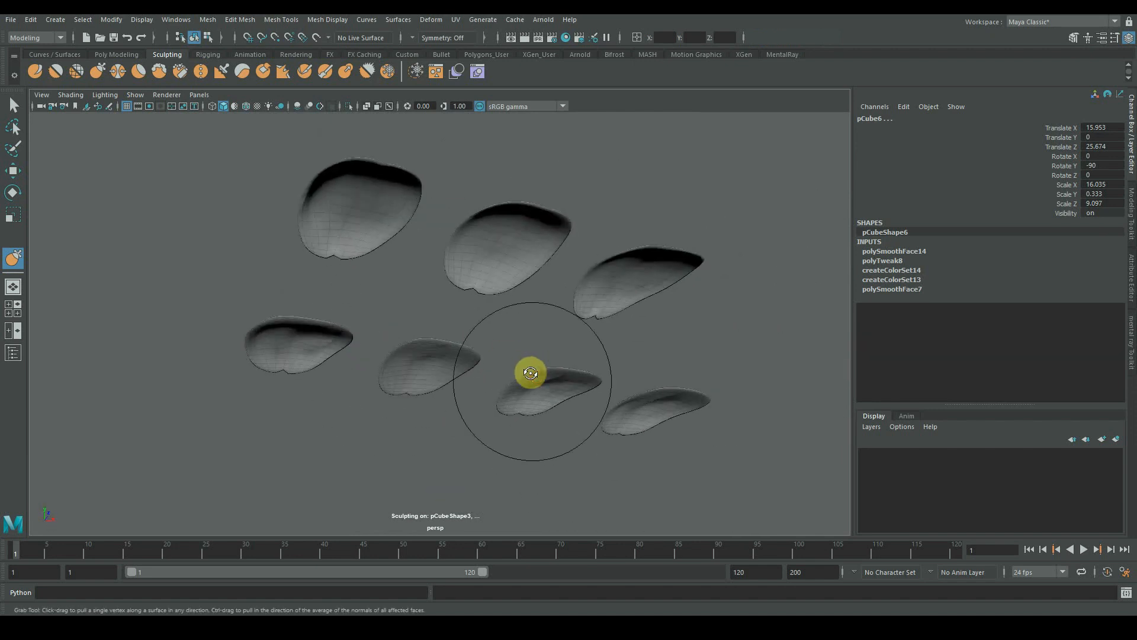
pyautogui.moveTo(660, 388)
pyautogui.keyDown('alt'); pyautogui.mouseDown()
pyautogui.moveTo(692, 428)
pyautogui.moveTo(670, 449)
pyautogui.moveTo(675, 438)
pyautogui.mouseUp(); pyautogui.keyUp('alt')
# Select all seven petals and even out the bumps near their upper ends with the Smooth tool.
pyautogui.click(391, 380)
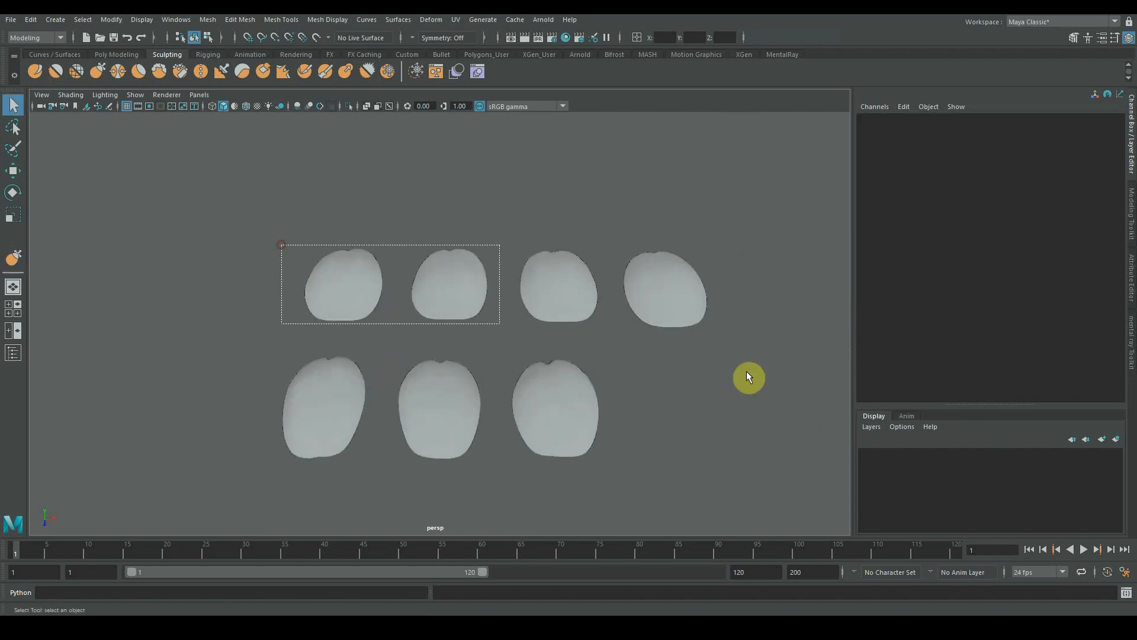
pyautogui.moveTo(746, 372); pyautogui.dragTo(753, 445)
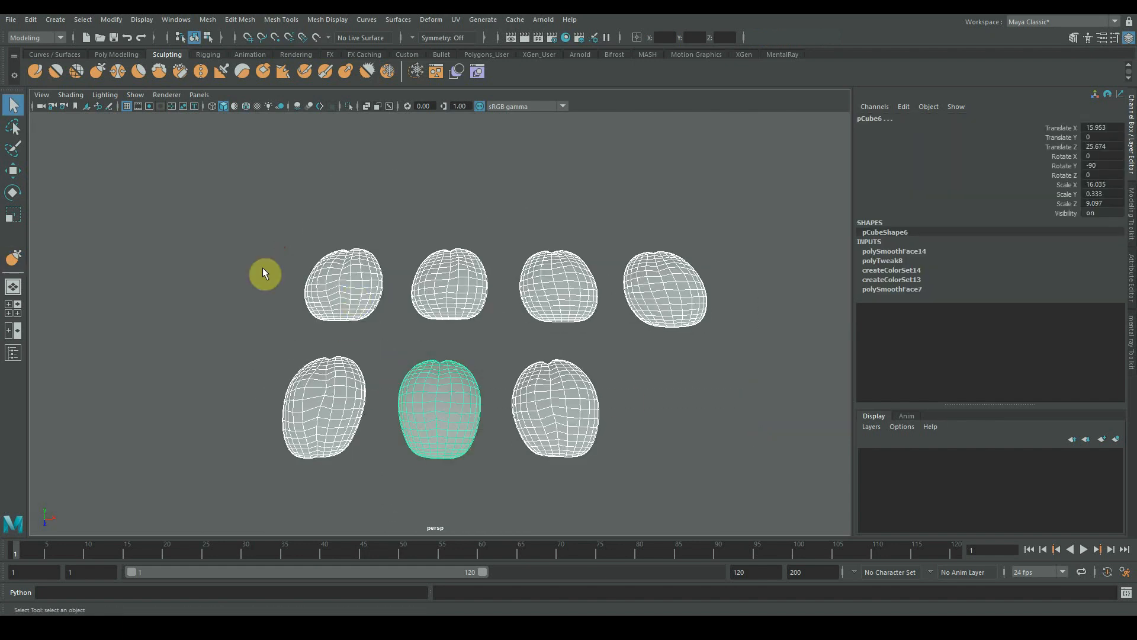
pyautogui.click(55, 70)
pyautogui.press('f')
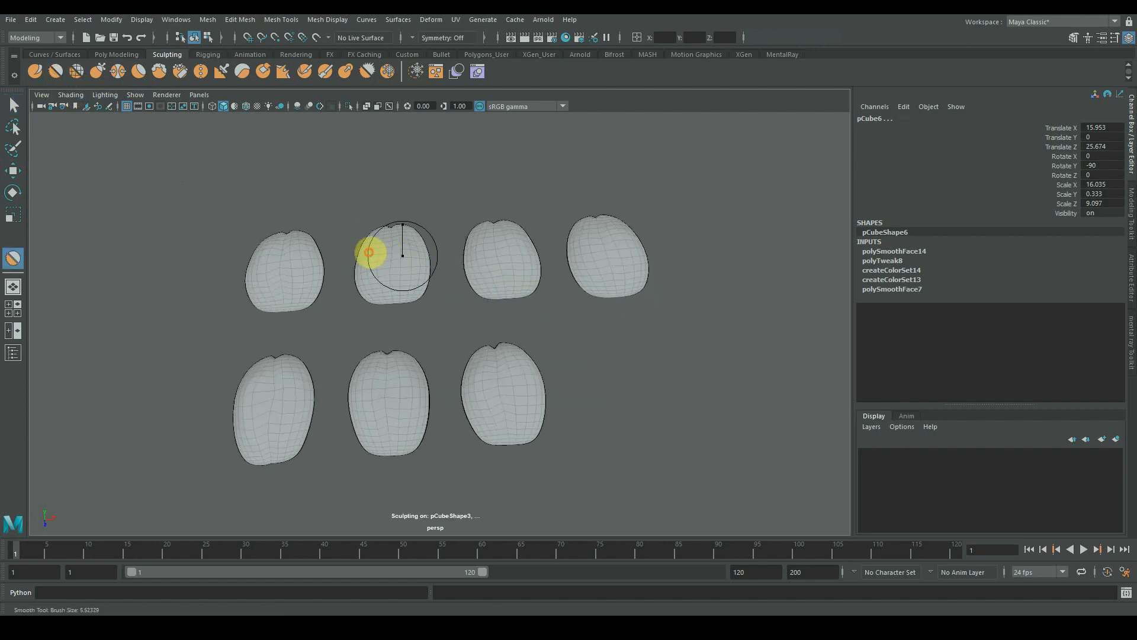
pyautogui.moveTo(371, 251)
pyautogui.keyDown('alt'); pyautogui.mouseDown()
pyautogui.moveTo(404, 236)
pyautogui.moveTo(414, 254)
pyautogui.mouseUp(); pyautogui.keyUp('alt')
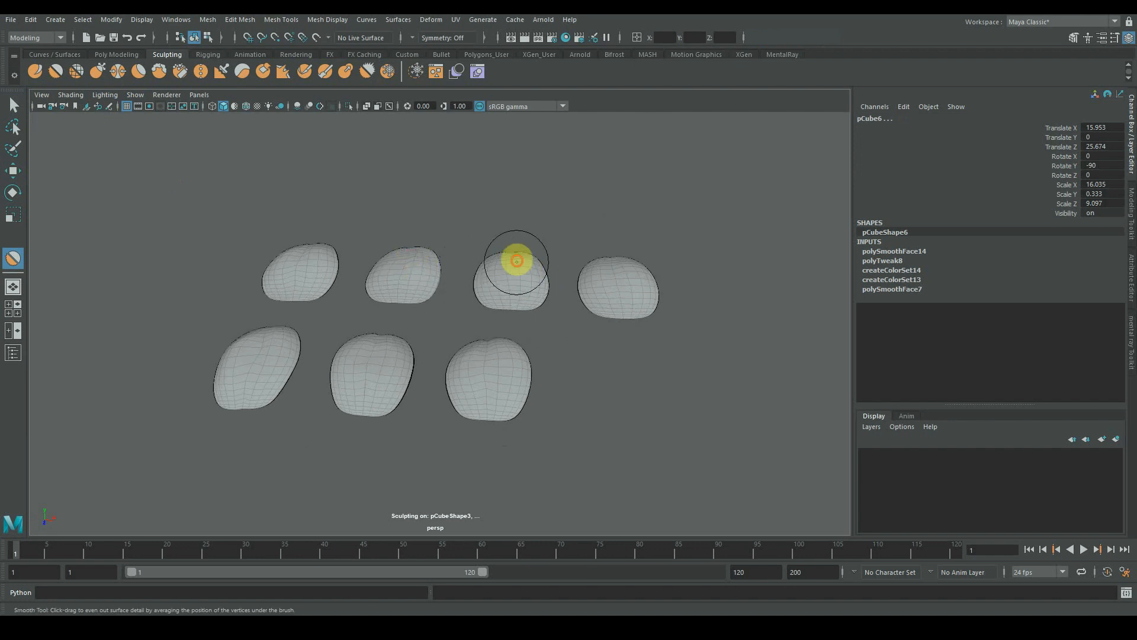
pyautogui.click(633, 268)
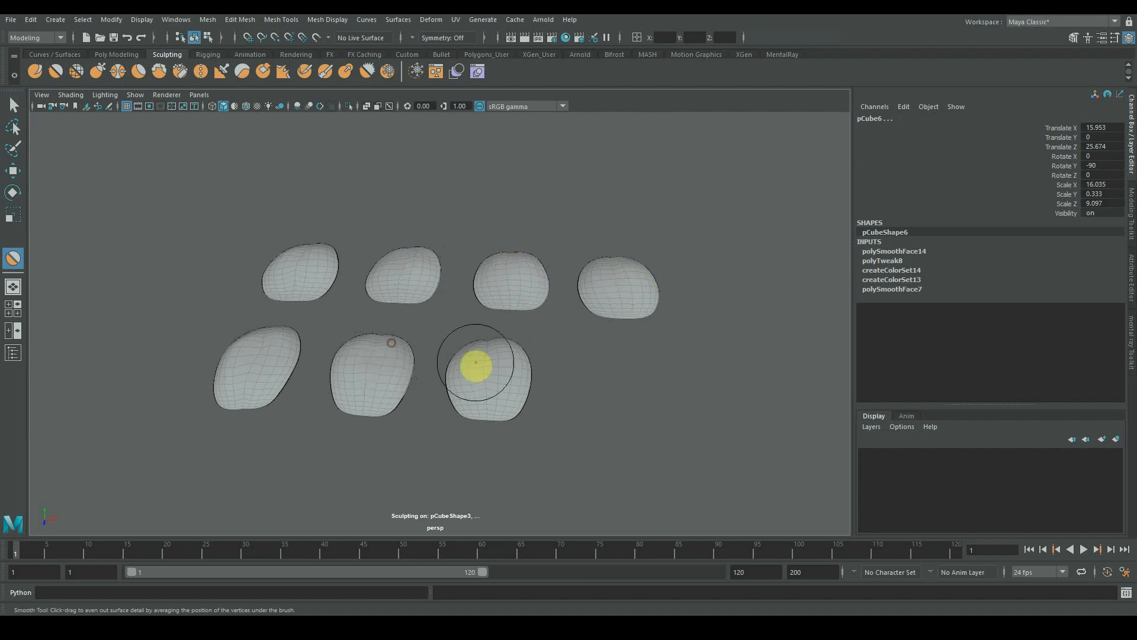
pyautogui.click(502, 343)
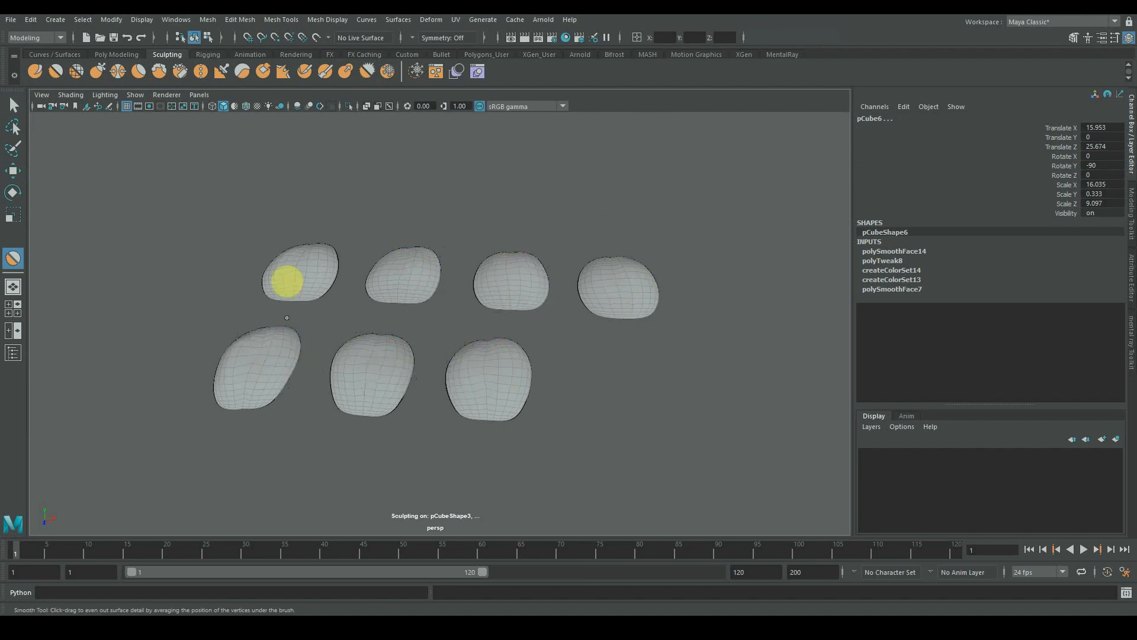
# Turn off the wireframe display in the Smooth tool's settings.
pyautogui.doubleClick(11, 260)
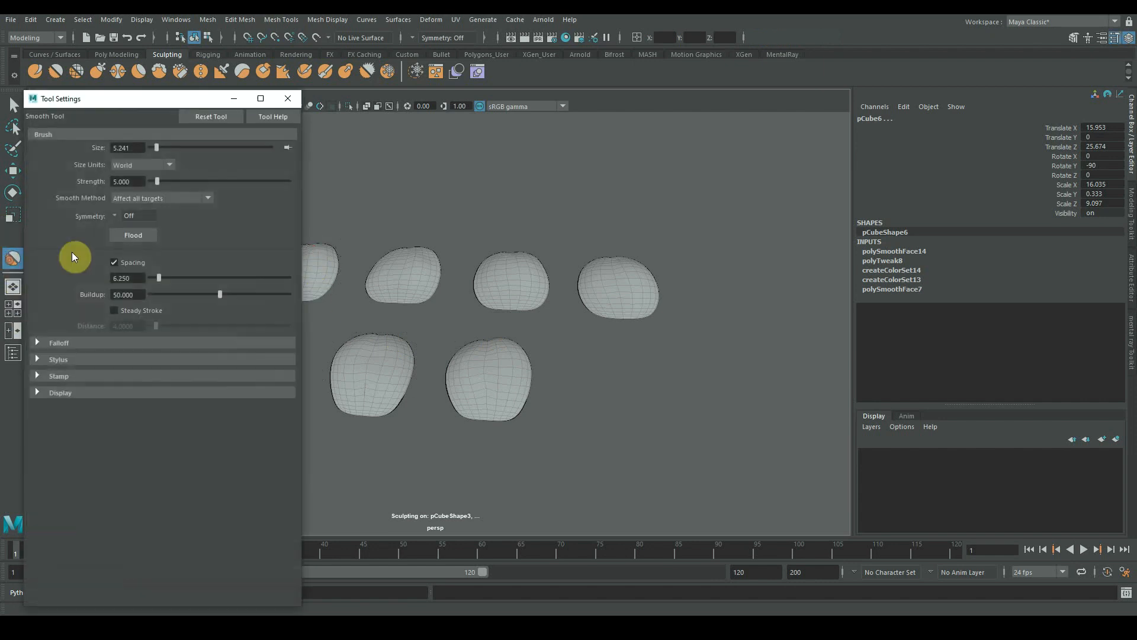
pyautogui.click(69, 391)
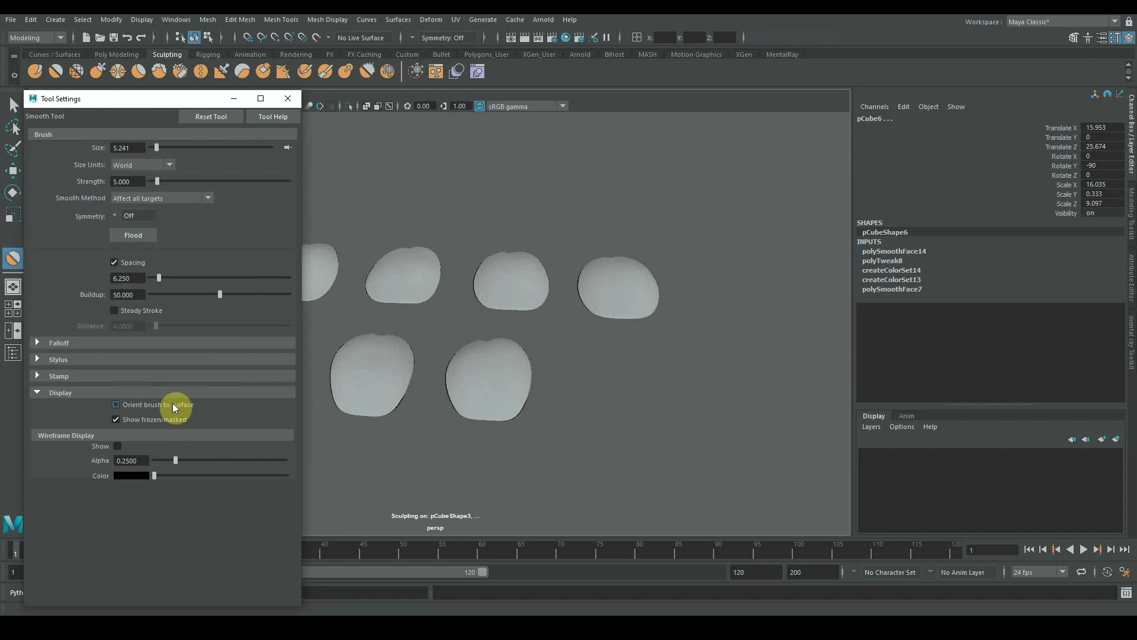
pyautogui.click(287, 98)
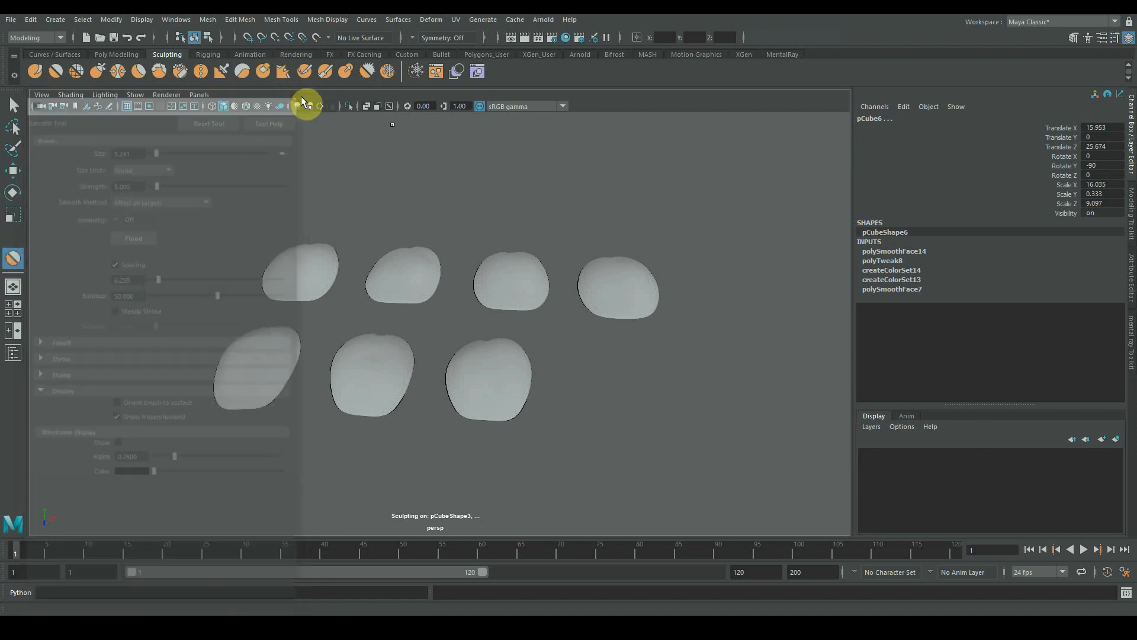
# Smooth the surface around the notched upper ends of the petals in both rows.
pyautogui.moveTo(525, 350)
pyautogui.keyDown('alt'); pyautogui.mouseDown()
pyautogui.moveTo(444, 312)
pyautogui.moveTo(444, 322)
pyautogui.mouseUp(); pyautogui.keyUp('alt')
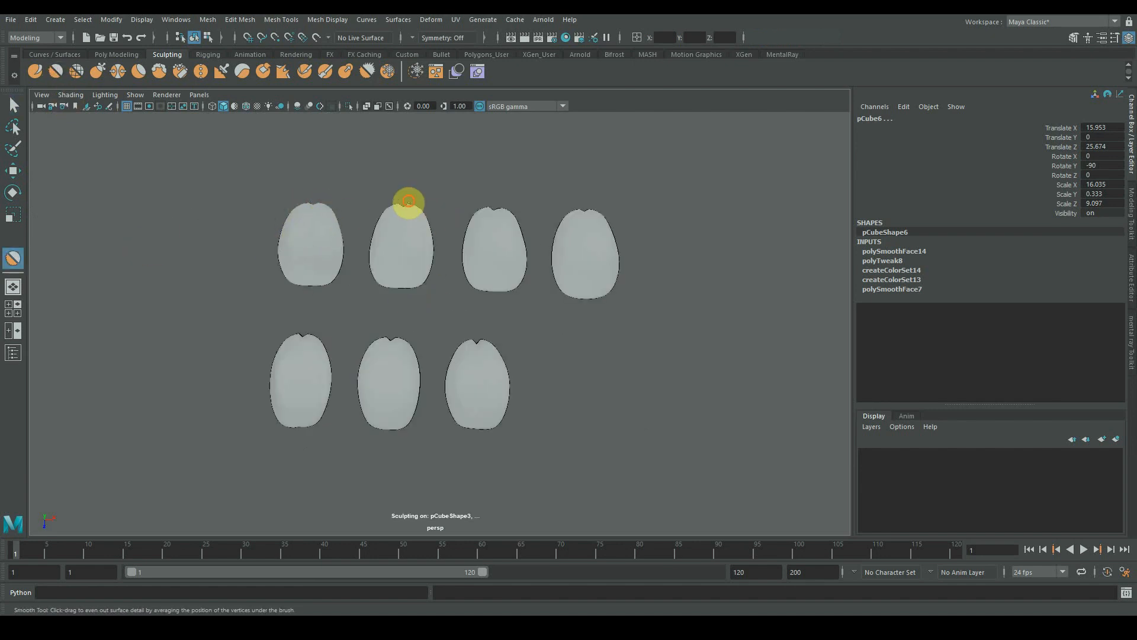
pyautogui.moveTo(493, 214)
pyautogui.mouseDown()
pyautogui.moveTo(591, 210)
pyautogui.moveTo(570, 253)
pyautogui.mouseUp()
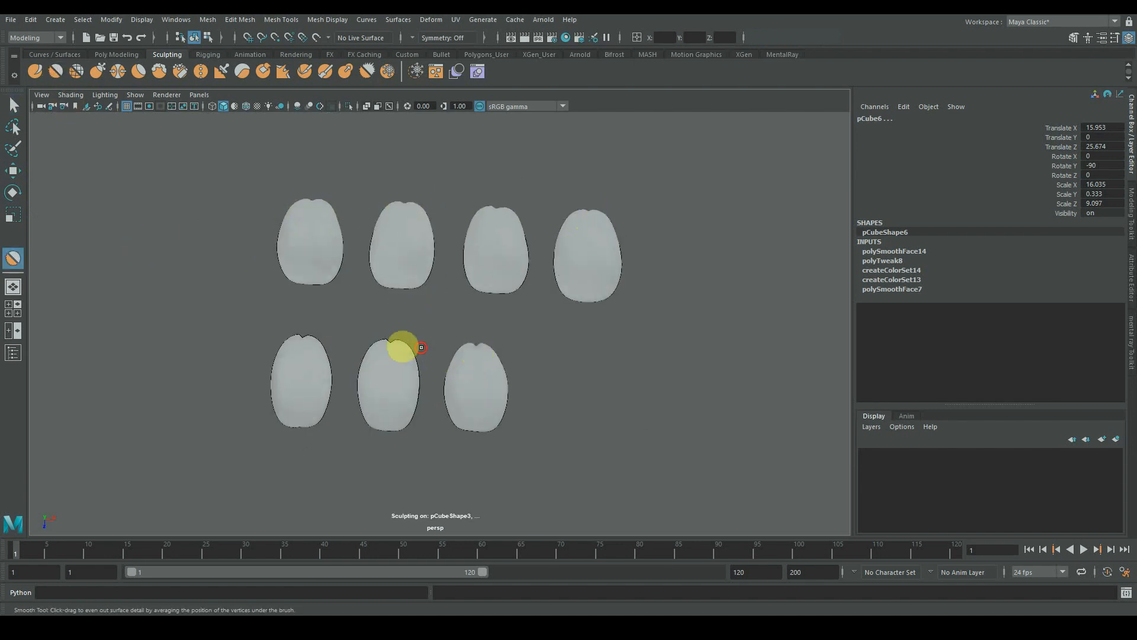
pyautogui.keyDown('alt'); pyautogui.moveTo(304, 393); pyautogui.dragTo(331, 385); pyautogui.keyUp('alt')
# Sculpt fine surface relief on the outer faces of the petals in the four-petal row with a small Sculpt brush.
pyautogui.click(35, 71)
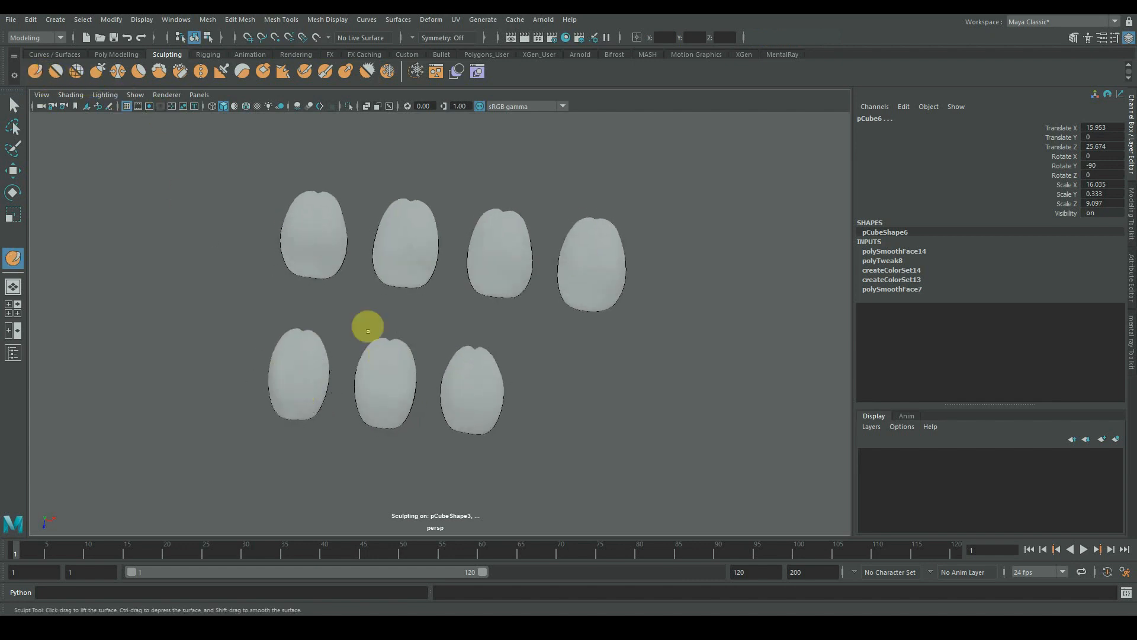
pyautogui.keyDown('alt'); pyautogui.moveTo(330, 196); pyautogui.dragTo(325, 237); pyautogui.keyUp('alt')
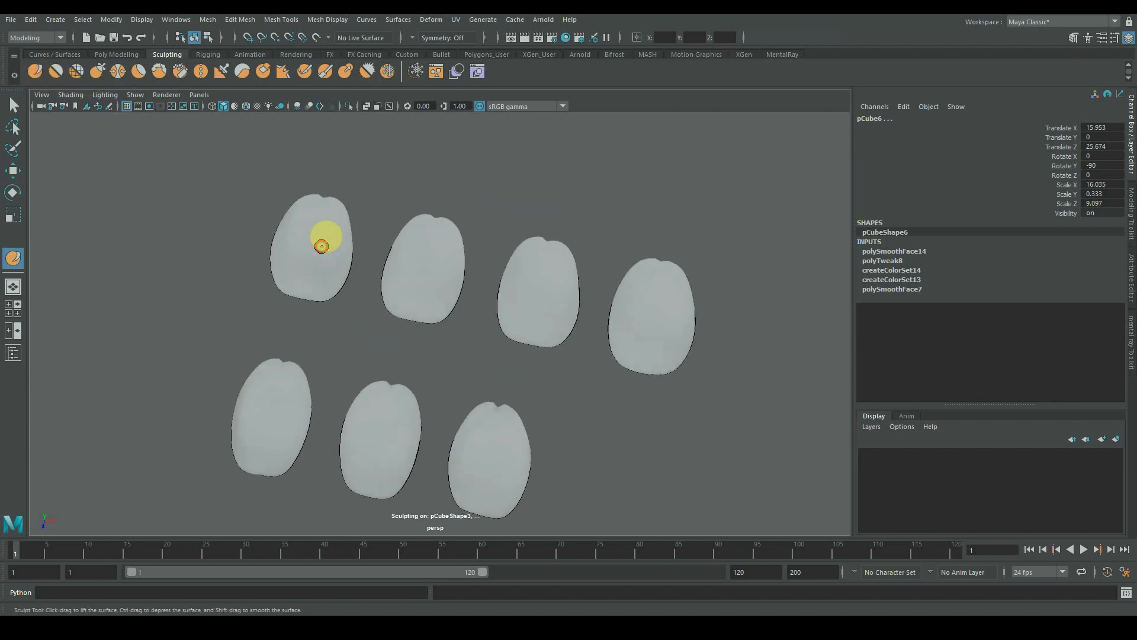
pyautogui.moveTo(325, 236)
pyautogui.keyDown('alt'); pyautogui.mouseDown(button='right')
pyautogui.moveTo(330, 312)
pyautogui.moveTo(335, 267)
pyautogui.mouseUp(button='right'); pyautogui.keyUp('alt')
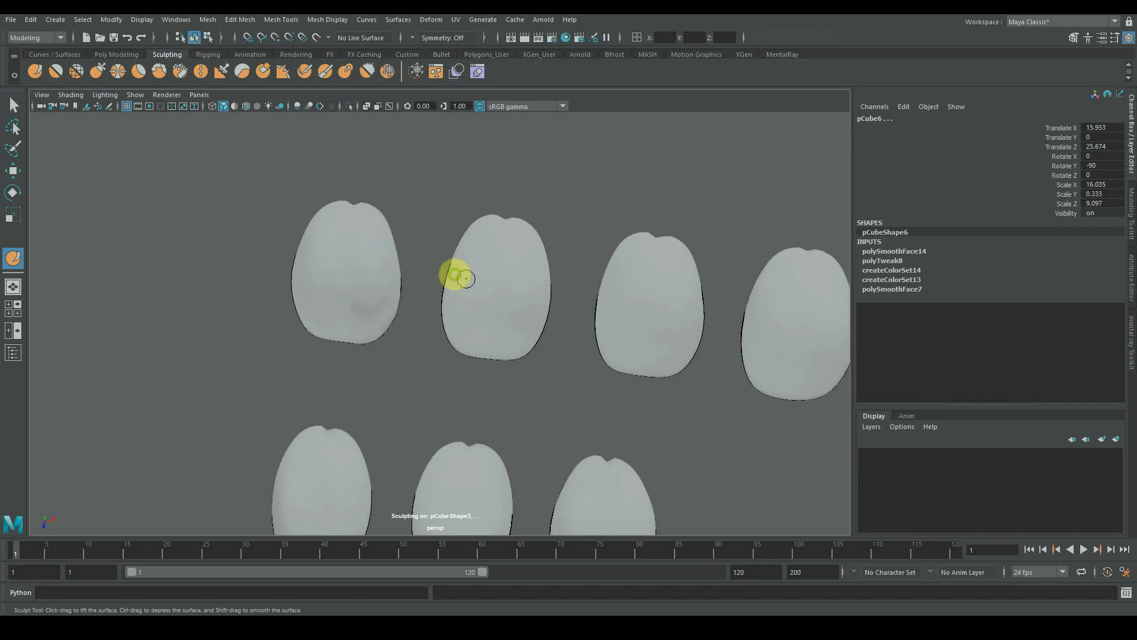
pyautogui.keyDown('alt'); pyautogui.moveTo(455, 274); pyautogui.dragTo(359, 232); pyautogui.keyUp('alt')
pyautogui.keyDown('alt'); pyautogui.moveTo(279, 245); pyautogui.dragTo(323, 223, button='middle'); pyautogui.keyUp('alt')
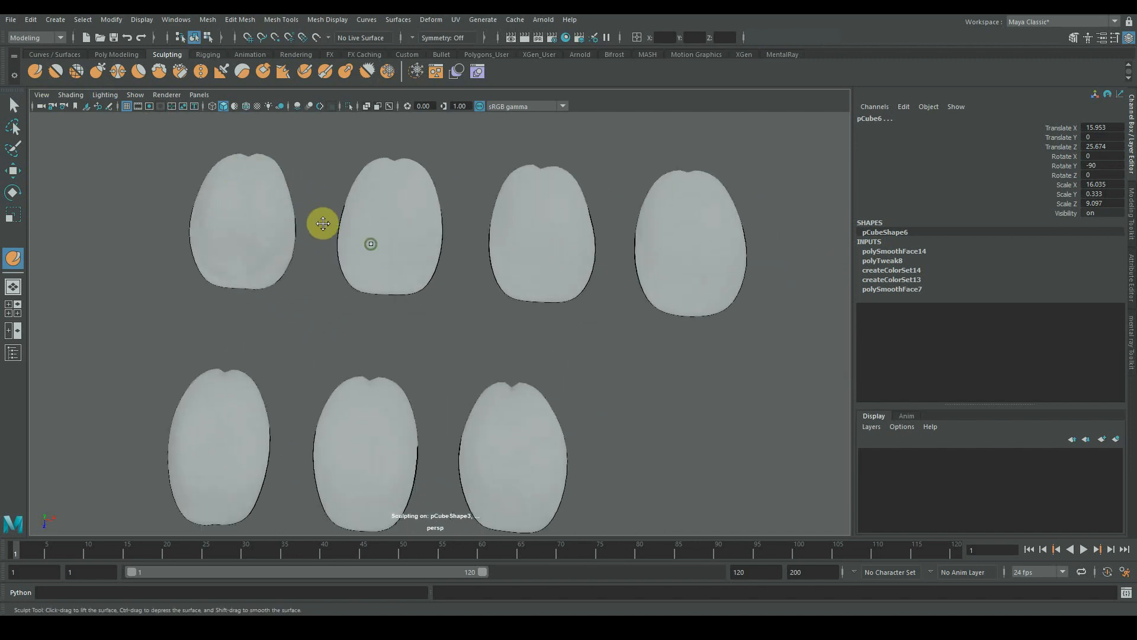
pyautogui.keyDown('alt'); pyautogui.moveTo(534, 200); pyautogui.dragTo(460, 171, button='middle'); pyautogui.keyUp('alt')
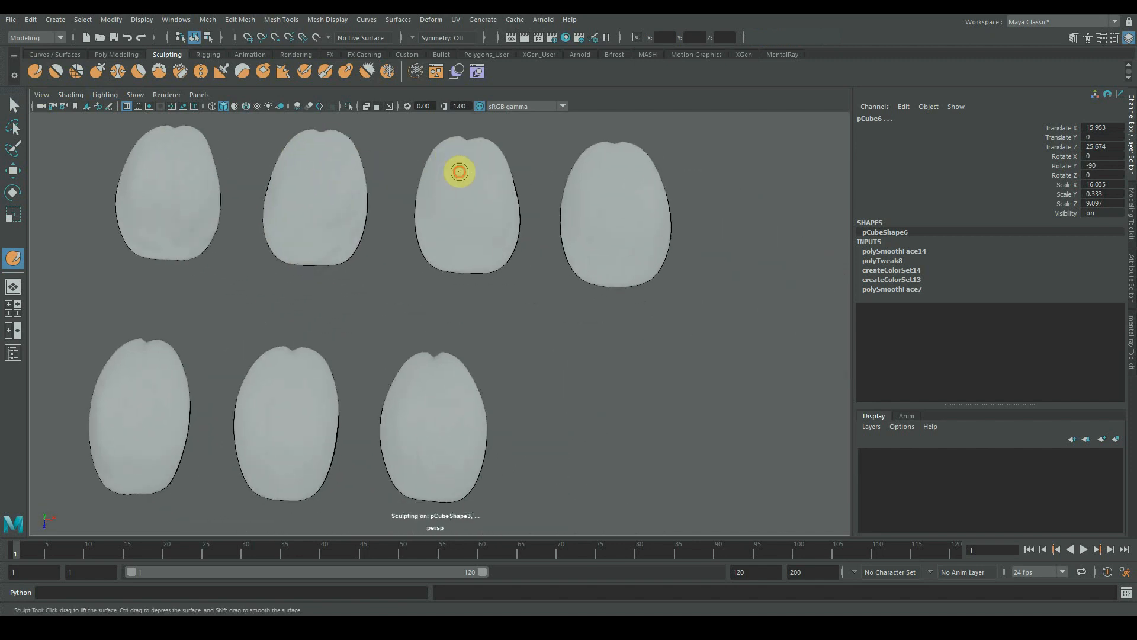
pyautogui.moveTo(508, 222)
pyautogui.keyDown('alt'); pyautogui.mouseDown(button='middle')
pyautogui.moveTo(517, 179)
pyautogui.moveTo(437, 234)
pyautogui.mouseUp(button='middle'); pyautogui.keyUp('alt')
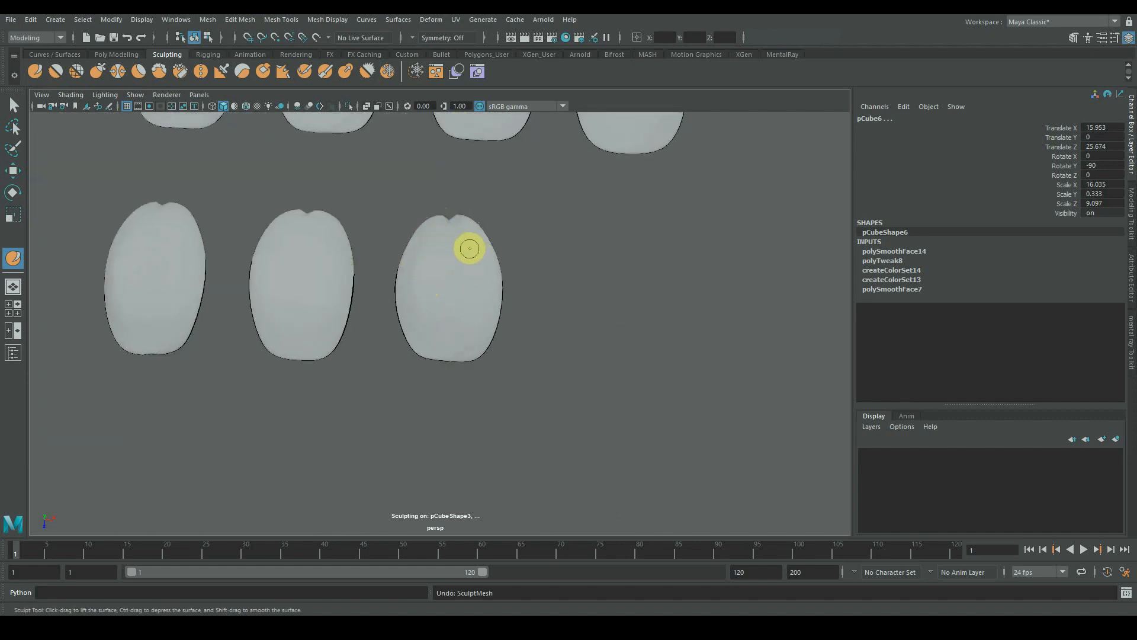
# Sculpt fine surface relief on the outer faces of the petals in the three-petal row.
pyautogui.keyDown('alt'); pyautogui.moveTo(498, 257); pyautogui.dragTo(481, 245); pyautogui.keyUp('alt')
pyautogui.keyDown('alt'); pyautogui.moveTo(408, 266); pyautogui.dragTo(384, 286, button='middle'); pyautogui.keyUp('alt')
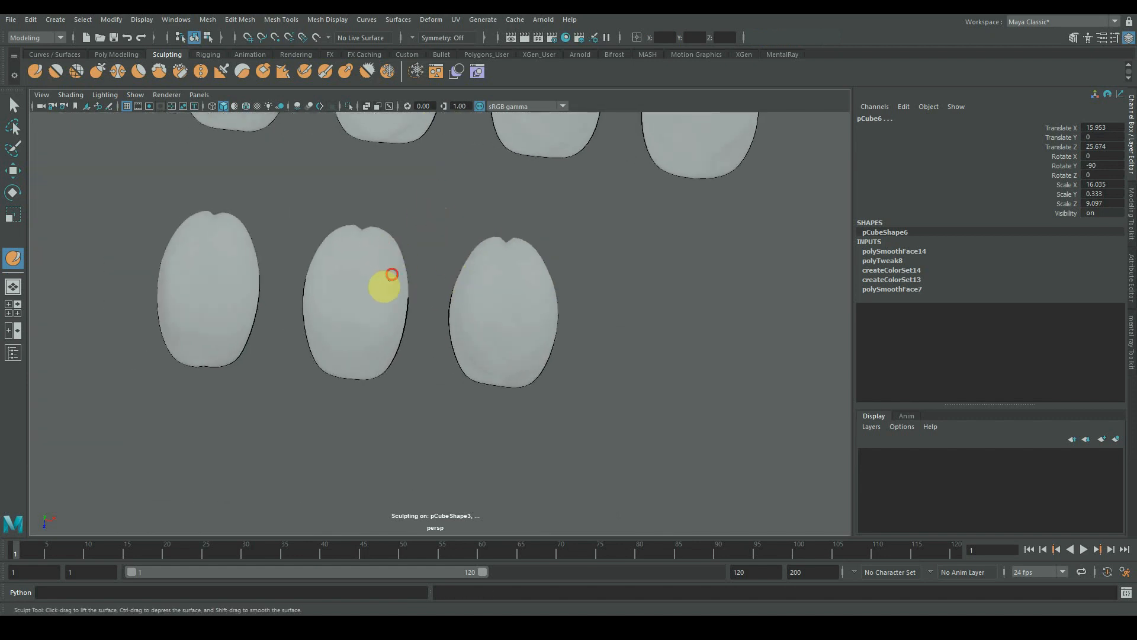
pyautogui.keyDown('alt'); pyautogui.moveTo(340, 322); pyautogui.dragTo(409, 265, button='middle'); pyautogui.keyUp('alt')
# Pull the outlines of the petals in the four-petal row into uneven, wavy edges with the Grab tool.
pyautogui.keyDown('alt'); pyautogui.moveTo(347, 345); pyautogui.dragTo(445, 281); pyautogui.keyUp('alt')
pyautogui.moveTo(445, 280)
pyautogui.keyDown('alt'); pyautogui.mouseDown(button='right')
pyautogui.moveTo(446, 315)
pyautogui.moveTo(455, 292)
pyautogui.mouseUp(button='right'); pyautogui.keyUp('alt')
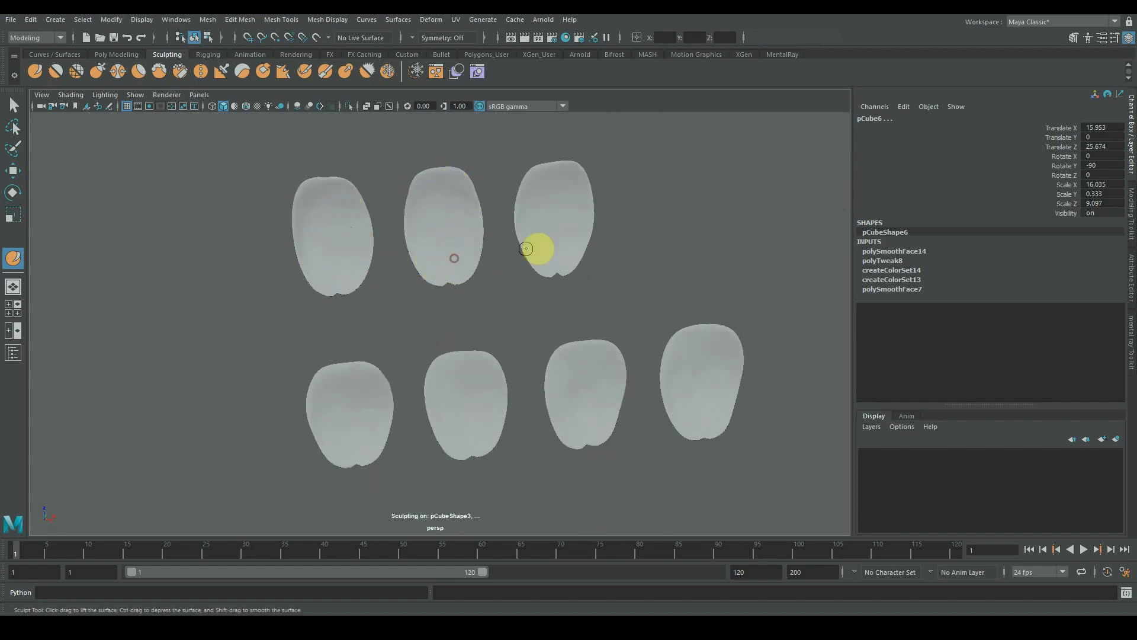
pyautogui.keyDown('alt'); pyautogui.moveTo(369, 384); pyautogui.dragTo(336, 351); pyautogui.keyUp('alt')
pyautogui.keyDown('alt'); pyautogui.moveTo(412, 346); pyautogui.dragTo(574, 241); pyautogui.keyUp('alt')
pyautogui.moveTo(624, 299)
pyautogui.keyDown('alt'); pyautogui.mouseDown()
pyautogui.moveTo(386, 292)
pyautogui.moveTo(347, 208)
pyautogui.mouseUp(); pyautogui.keyUp('alt')
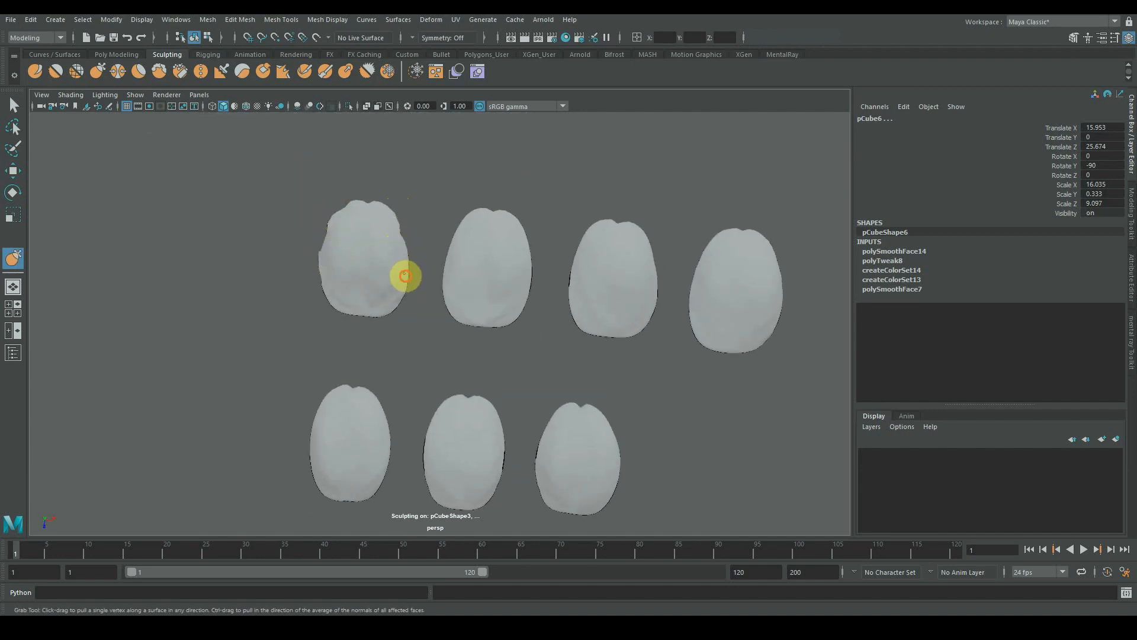
pyautogui.keyDown('alt'); pyautogui.moveTo(409, 285); pyautogui.dragTo(461, 188); pyautogui.keyUp('alt')
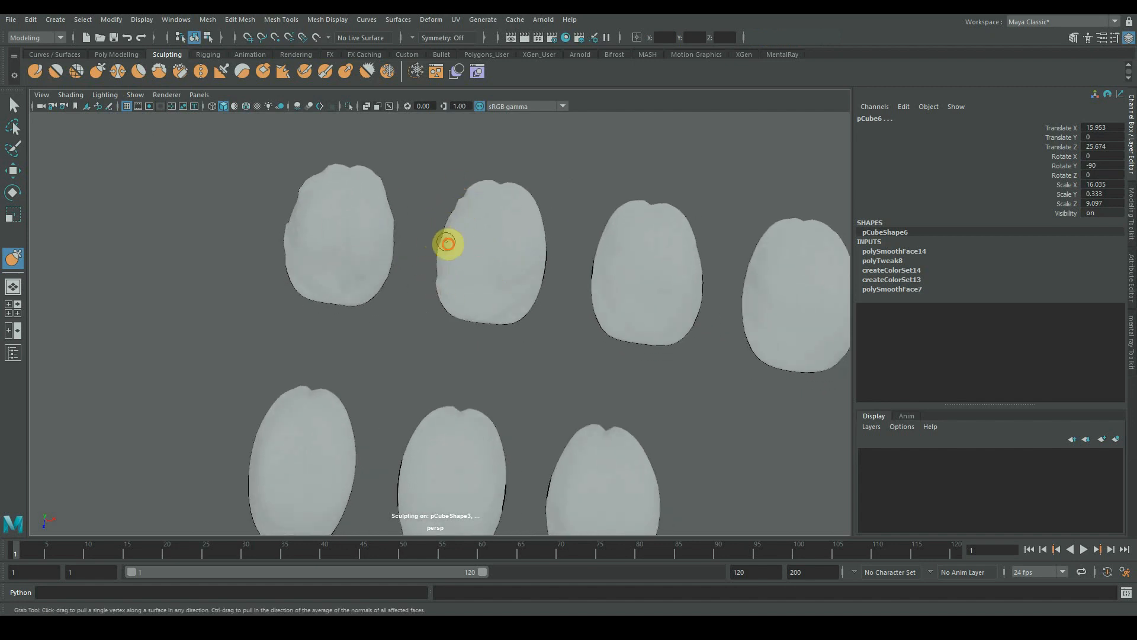
pyautogui.keyDown('alt'); pyautogui.moveTo(447, 243); pyautogui.dragTo(545, 271); pyautogui.keyUp('alt')
pyautogui.keyDown('alt'); pyautogui.moveTo(529, 202); pyautogui.dragTo(538, 181); pyautogui.keyUp('alt')
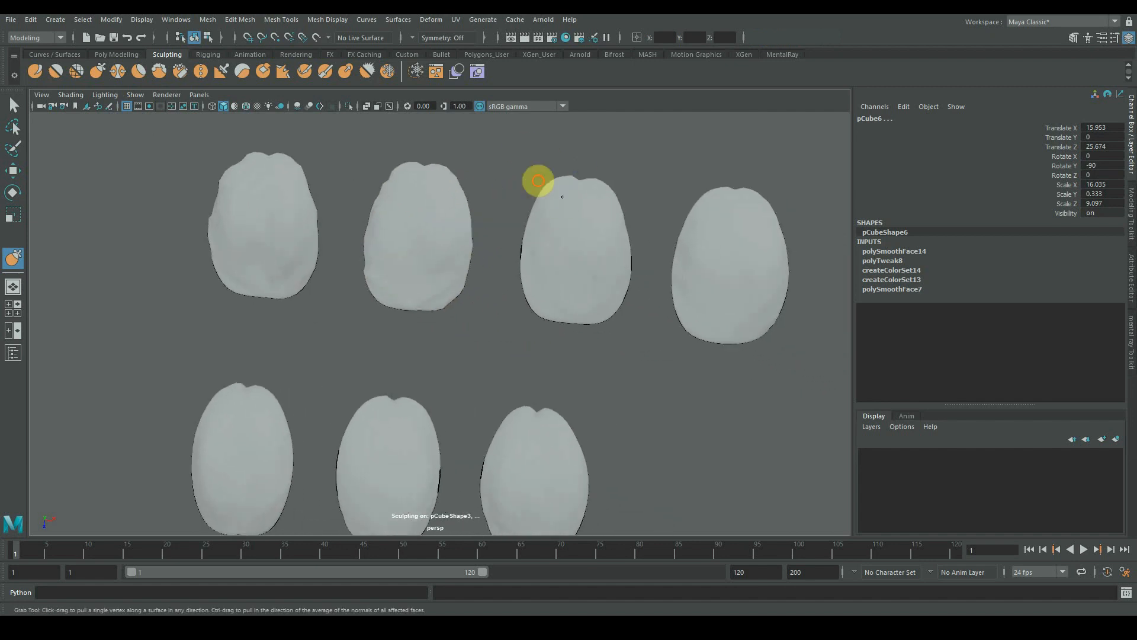
pyautogui.keyDown('alt'); pyautogui.moveTo(525, 257); pyautogui.dragTo(536, 272); pyautogui.keyUp('alt')
pyautogui.keyDown('alt'); pyautogui.moveTo(525, 326); pyautogui.dragTo(638, 225); pyautogui.keyUp('alt')
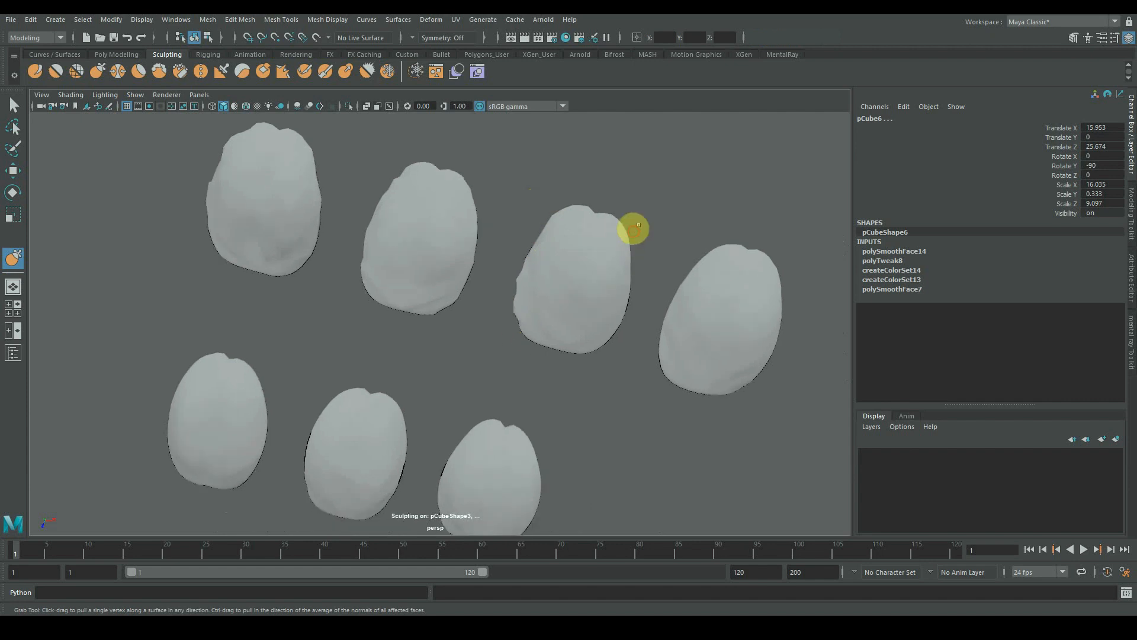
pyautogui.keyDown('alt'); pyautogui.moveTo(604, 339); pyautogui.dragTo(607, 248); pyautogui.keyUp('alt')
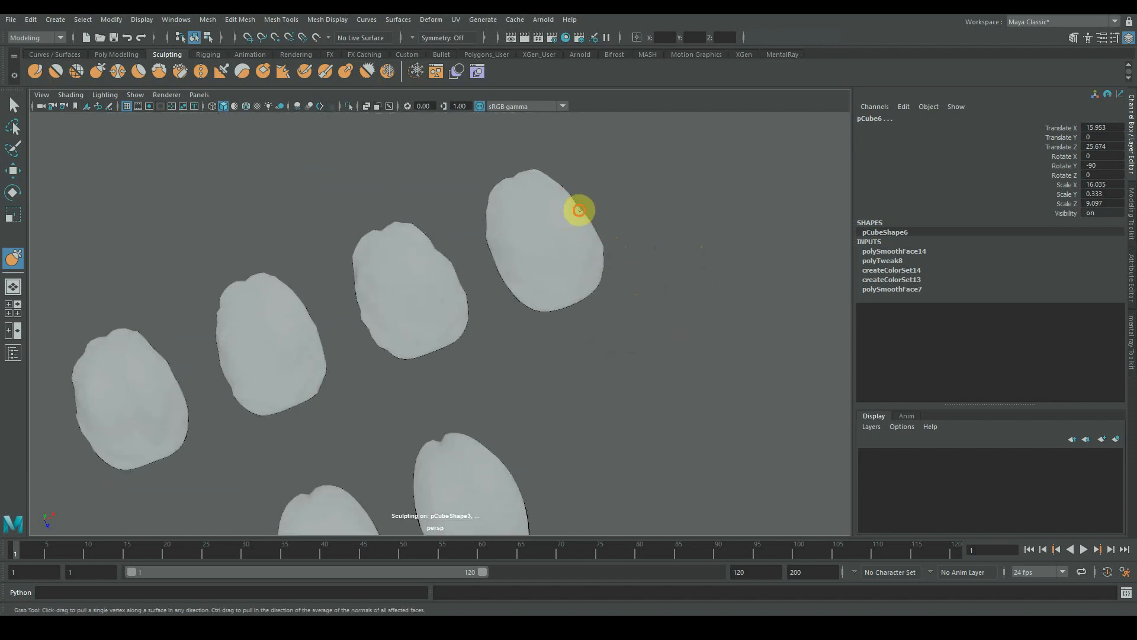
# Pull the edges of the petals in the three-petal row into irregular, wavy outlines with the Grab tool.
pyautogui.keyDown('alt'); pyautogui.moveTo(578, 210); pyautogui.dragTo(557, 266); pyautogui.keyUp('alt')
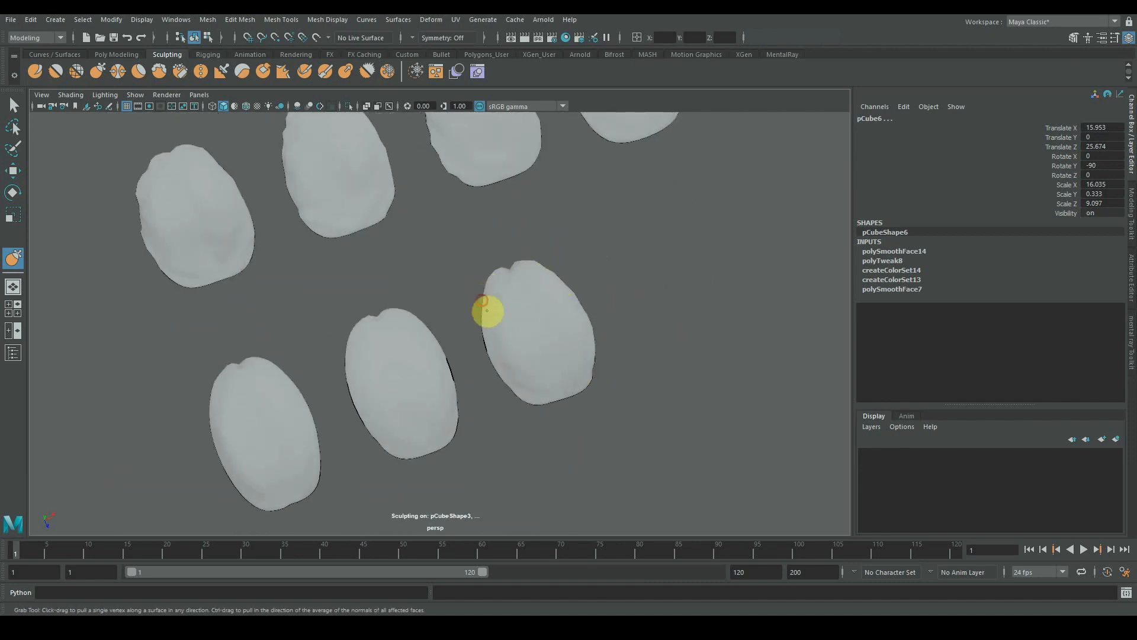
pyautogui.keyDown('alt'); pyautogui.moveTo(497, 352); pyautogui.dragTo(474, 286); pyautogui.keyUp('alt')
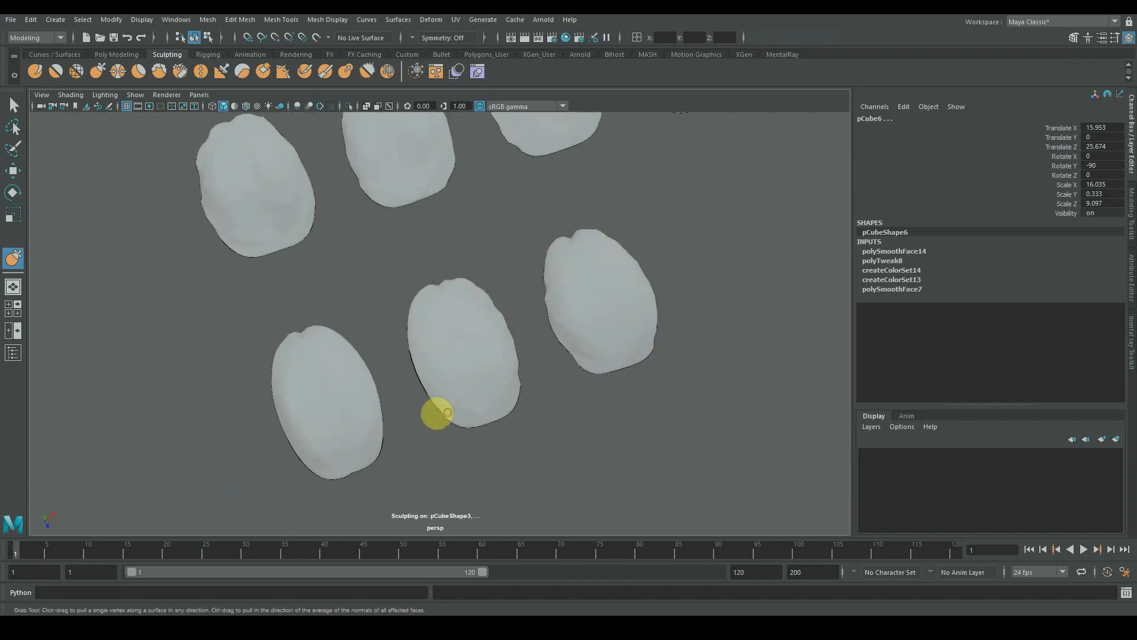
pyautogui.keyDown('alt'); pyautogui.moveTo(425, 348); pyautogui.dragTo(434, 345, button='middle'); pyautogui.keyUp('alt')
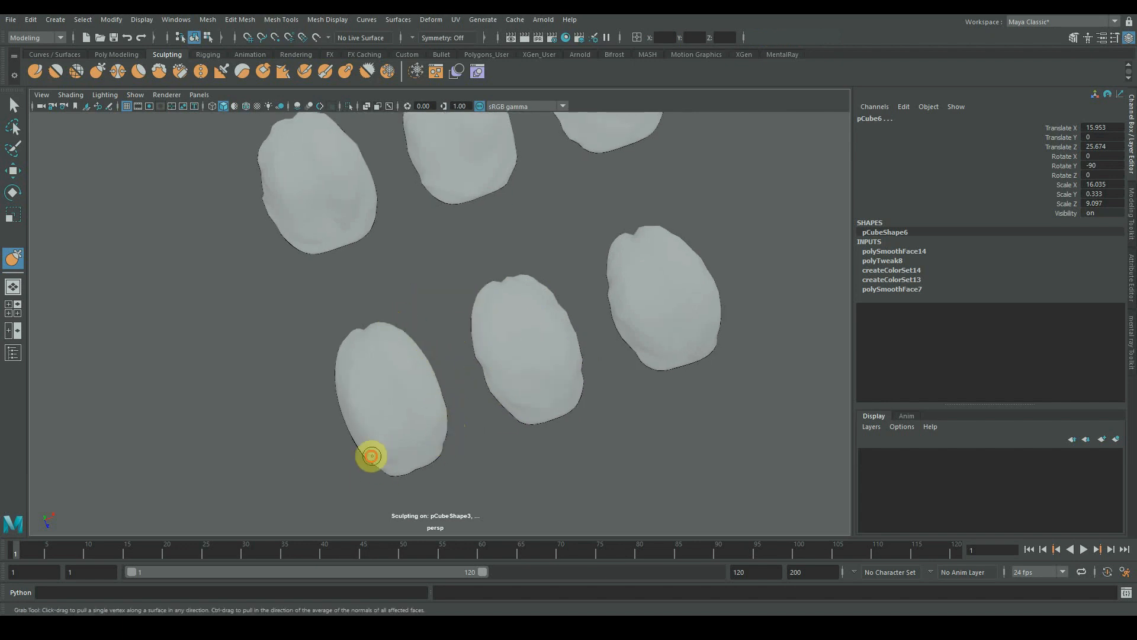
pyautogui.keyDown('alt'); pyautogui.moveTo(577, 379); pyautogui.dragTo(528, 345); pyautogui.keyUp('alt')
pyautogui.keyDown('alt'); pyautogui.moveTo(528, 345); pyautogui.dragTo(490, 365, button='right'); pyautogui.keyUp('alt')
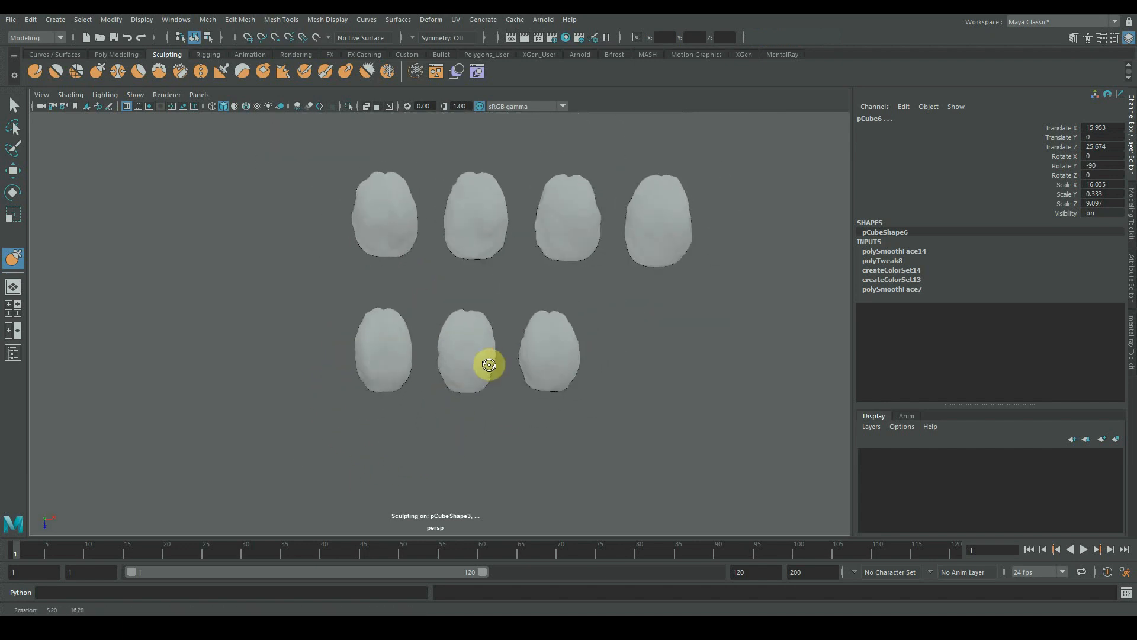
# Smooth the rough edges of the petals in both rows with the Smooth tool and deselect the petals.
pyautogui.click(35, 71)
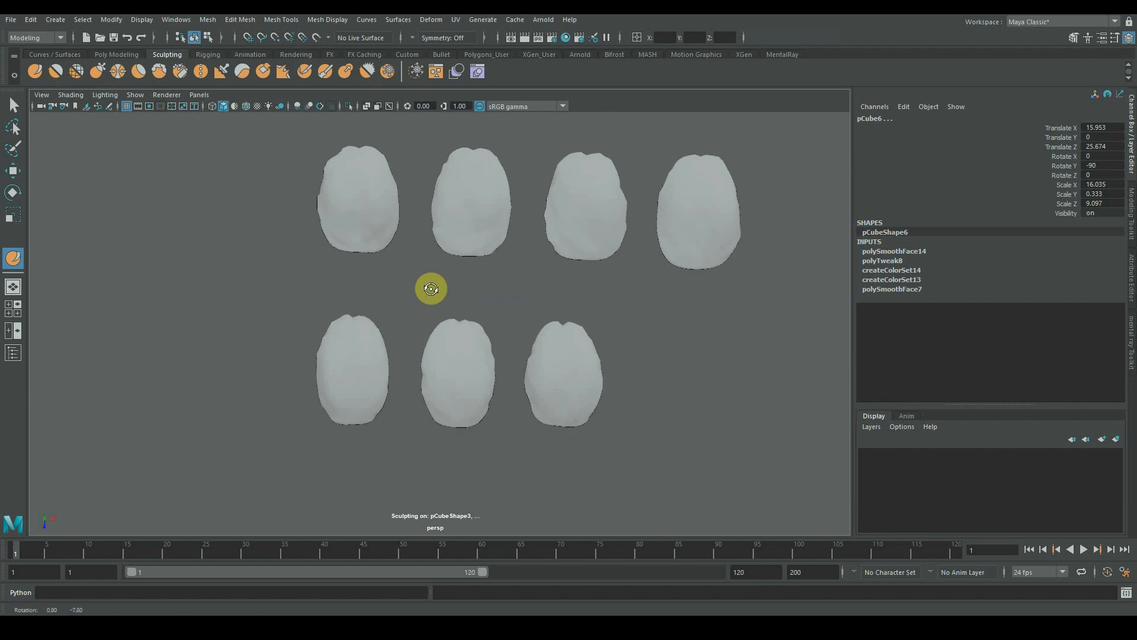
pyautogui.scroll(5, 293, 224)
pyautogui.click(55, 71)
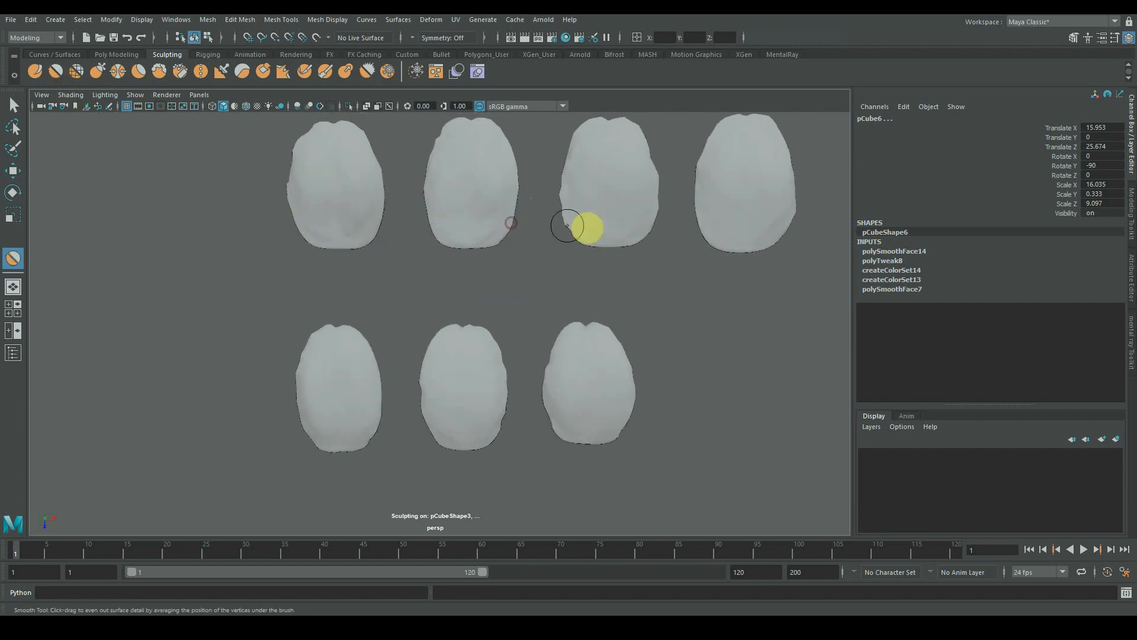
pyautogui.keyDown('alt'); pyautogui.moveTo(724, 215); pyautogui.dragTo(621, 298); pyautogui.keyUp('alt')
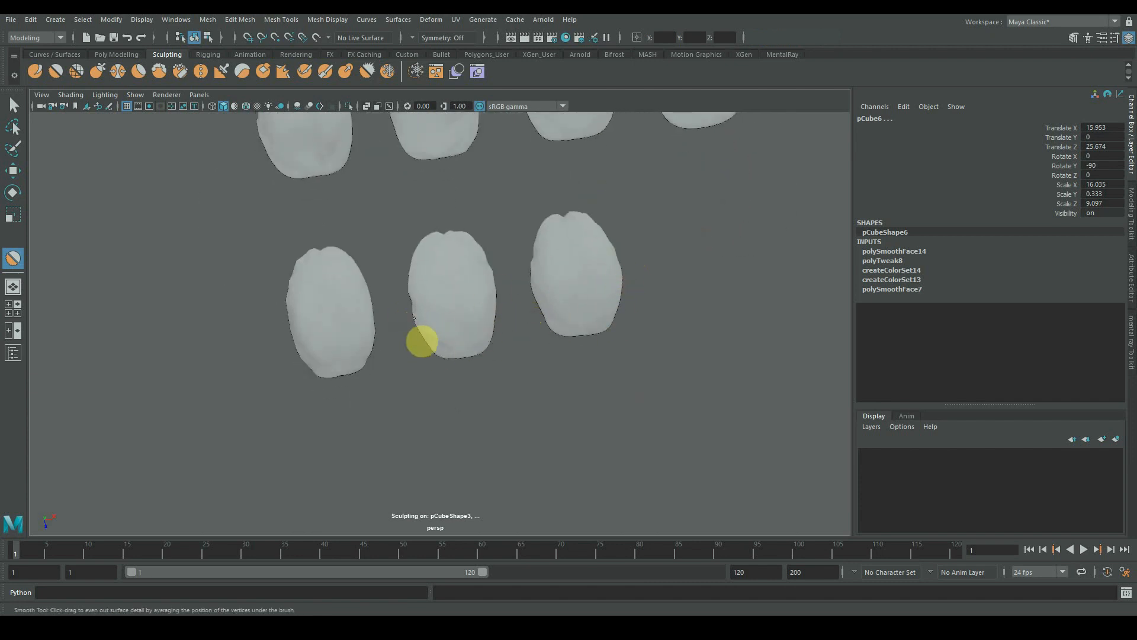
pyautogui.keyDown('alt'); pyautogui.moveTo(514, 327); pyautogui.dragTo(510, 272); pyautogui.keyUp('alt')
pyautogui.press('q')
pyautogui.click(510, 272)
pyautogui.scroll(-3, 450, 272)
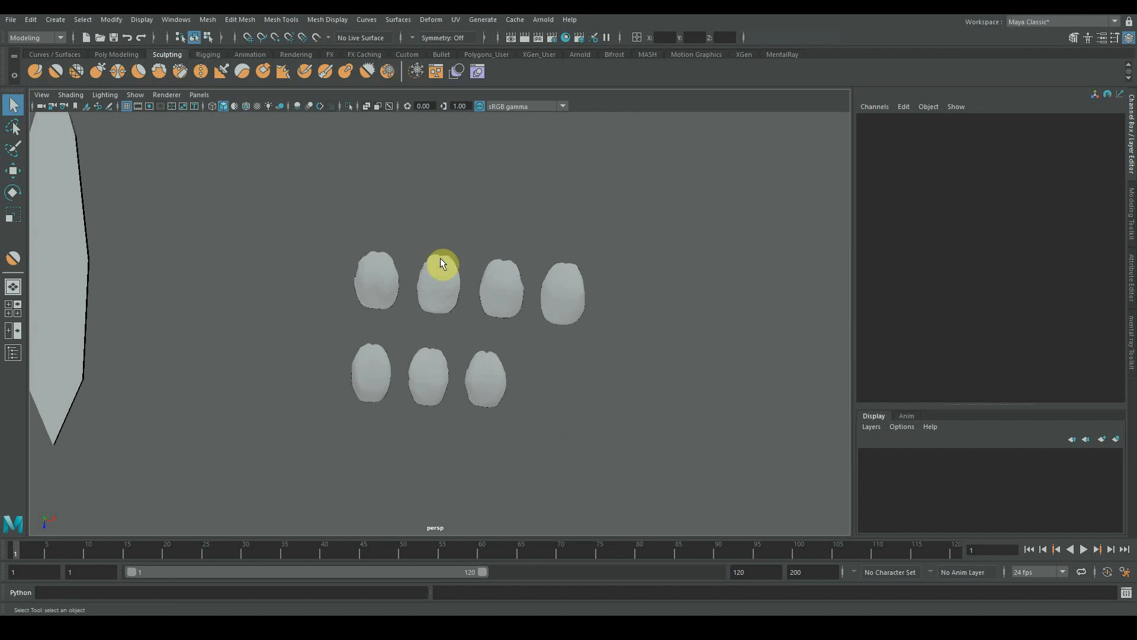
# Select all seven petals and rotate them together by 90° so they stand upright, then deselect them.
pyautogui.keyDown('alt'); pyautogui.moveTo(440, 294); pyautogui.dragTo(401, 363); pyautogui.keyUp('alt')
pyautogui.keyDown('alt'); pyautogui.moveTo(402, 362); pyautogui.dragTo(584, 407, button='right'); pyautogui.keyUp('alt')
pyautogui.keyDown('alt'); pyautogui.moveTo(427, 425); pyautogui.dragTo(430, 354, button='middle'); pyautogui.keyUp('alt')
pyautogui.moveTo(403, 375)
pyautogui.mouseDown()
pyautogui.moveTo(419, 392)
pyautogui.moveTo(406, 338)
pyautogui.moveTo(413, 368)
pyautogui.mouseUp()
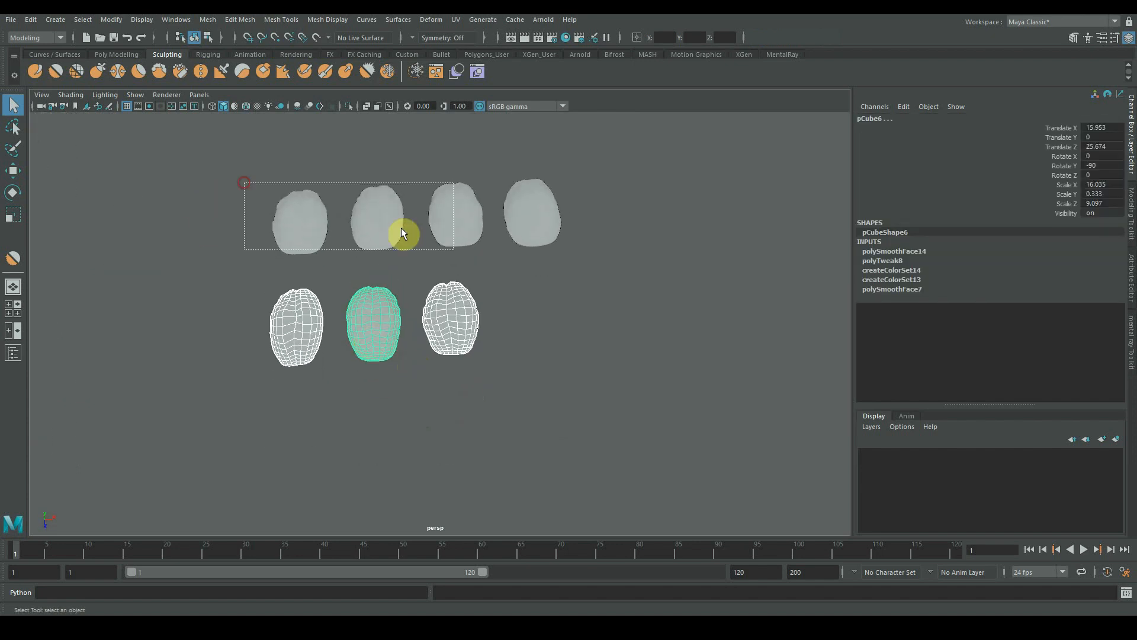
pyautogui.moveTo(401, 228); pyautogui.dragTo(651, 366)
pyautogui.keyDown('alt'); pyautogui.moveTo(488, 400); pyautogui.dragTo(477, 366); pyautogui.keyUp('alt')
pyautogui.keyDown('alt'); pyautogui.moveTo(479, 371); pyautogui.dragTo(486, 410, button='middle'); pyautogui.keyUp('alt')
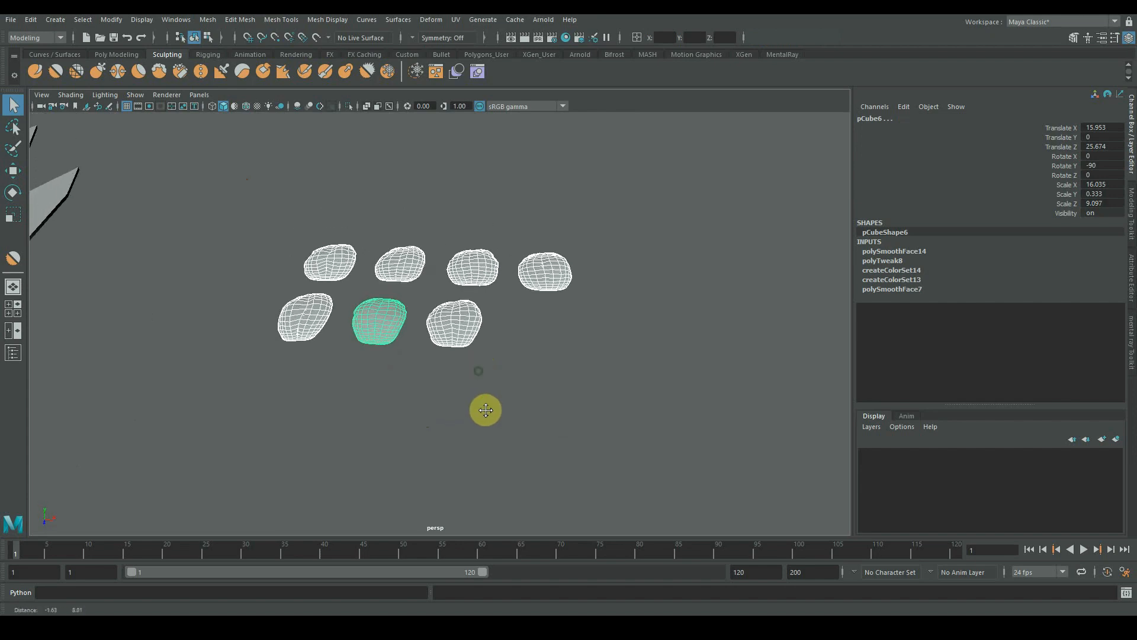
pyautogui.press('e')
pyautogui.moveTo(374, 292); pyautogui.dragTo(386, 366)
pyautogui.keyDown('alt'); pyautogui.moveTo(541, 363); pyautogui.dragTo(536, 491); pyautogui.keyUp('alt')
pyautogui.click(594, 449)
pyautogui.keyDown('alt'); pyautogui.moveTo(495, 414); pyautogui.dragTo(483, 459); pyautogui.keyUp('alt')
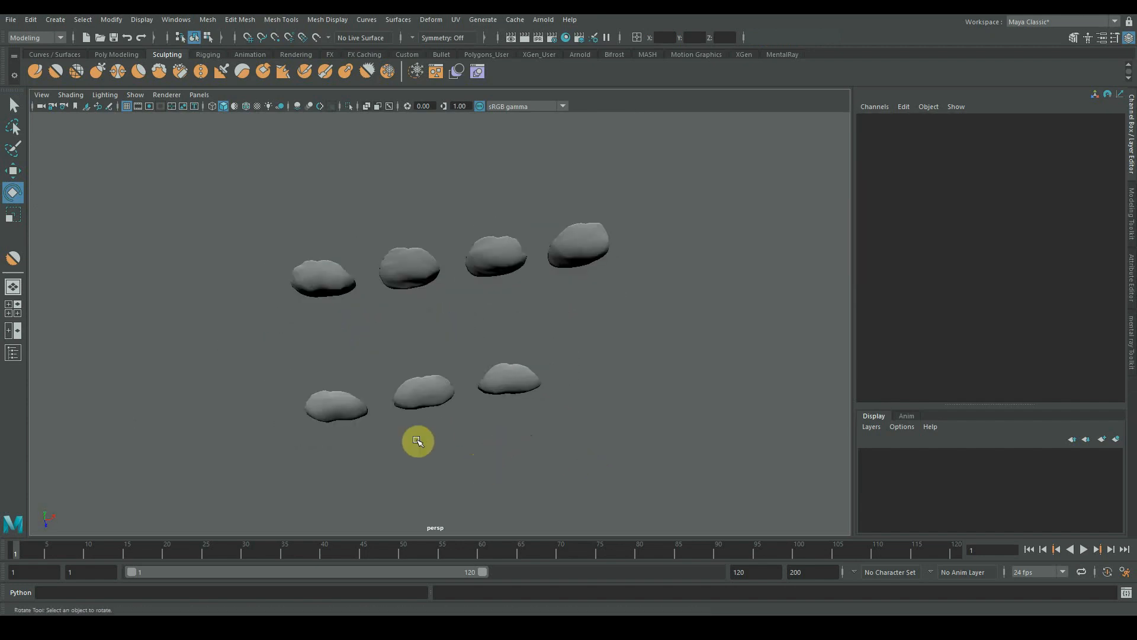
# In the top view, turn the middle petal of the three-petal row to about -33° in X and move it beside the first petal.
pyautogui.click(338, 405)
pyautogui.keyDown('alt'); pyautogui.moveTo(424, 388); pyautogui.dragTo(452, 403, button='middle'); pyautogui.keyUp('alt')
pyautogui.press('space')
pyautogui.press('space')
pyautogui.press('f')
pyautogui.scroll(-10, 472, 314)
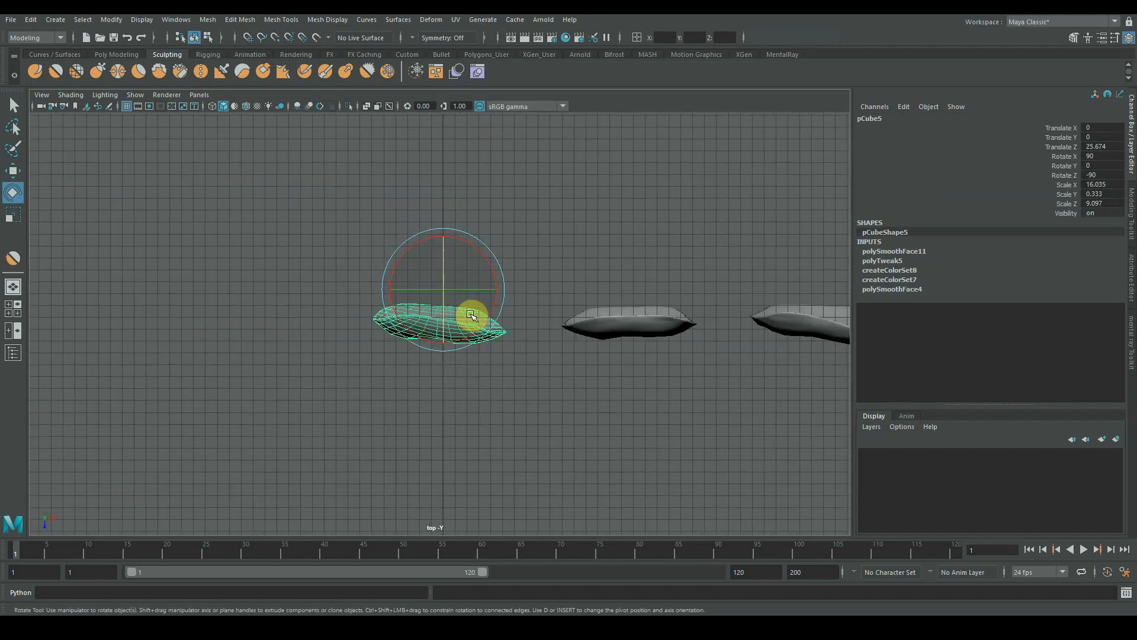
pyautogui.keyDown('alt'); pyautogui.moveTo(482, 299); pyautogui.dragTo(452, 399, button='middle'); pyautogui.keyUp('alt')
pyautogui.click(545, 427)
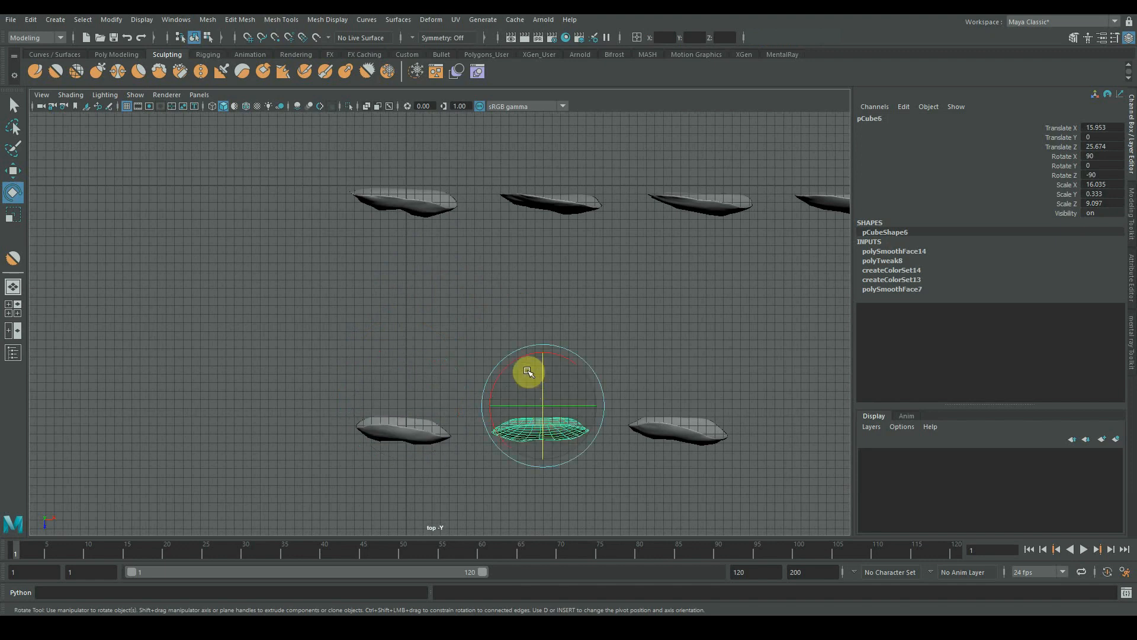
pyautogui.moveTo(532, 344); pyautogui.dragTo(474, 460)
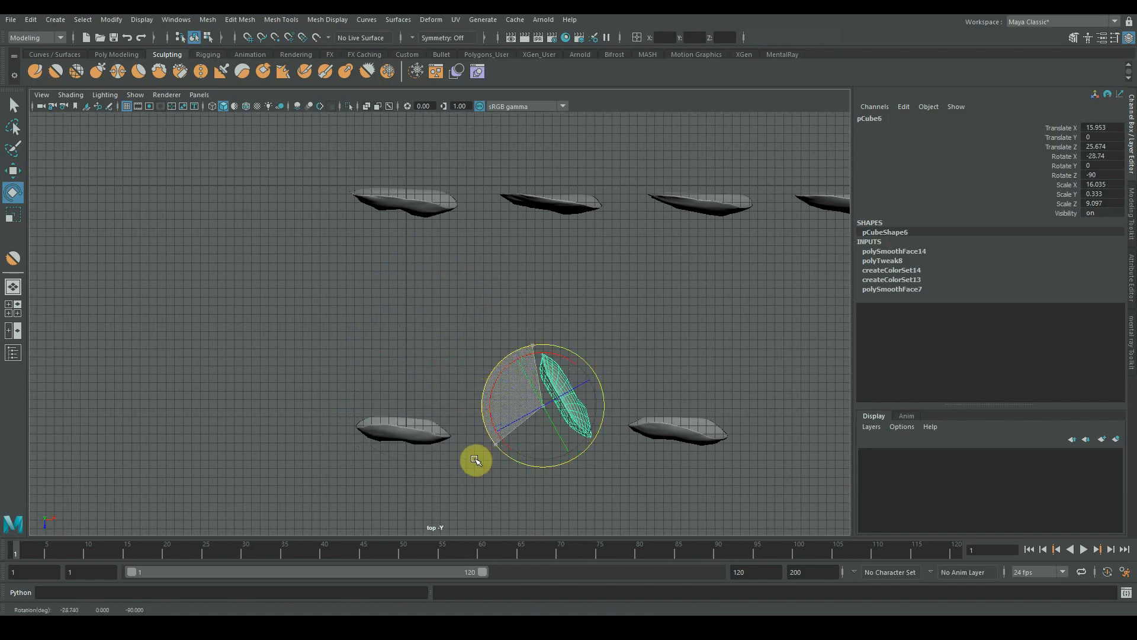
pyautogui.press('w')
pyautogui.moveTo(581, 398); pyautogui.dragTo(416, 393)
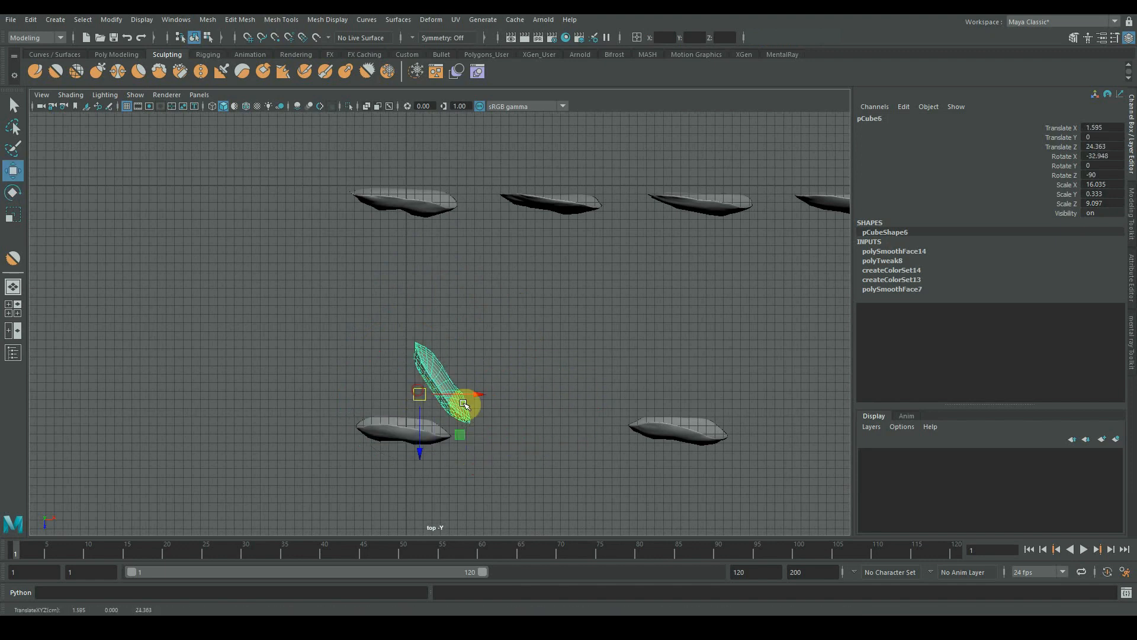
# Rotate the third petal of the three-petal row to about 204° in X and move it against the other two to form a triangle.
pyautogui.click(656, 429)
pyautogui.moveTo(683, 407); pyautogui.dragTo(358, 374)
pyautogui.press('e')
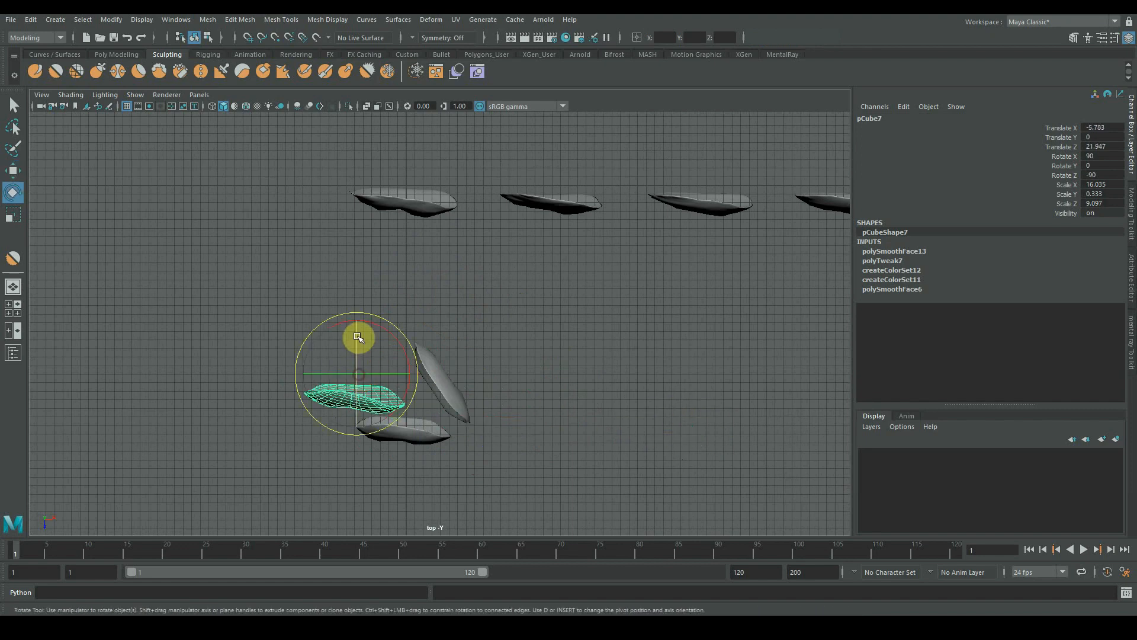
pyautogui.moveTo(368, 312); pyautogui.dragTo(426, 424)
pyautogui.press('w')
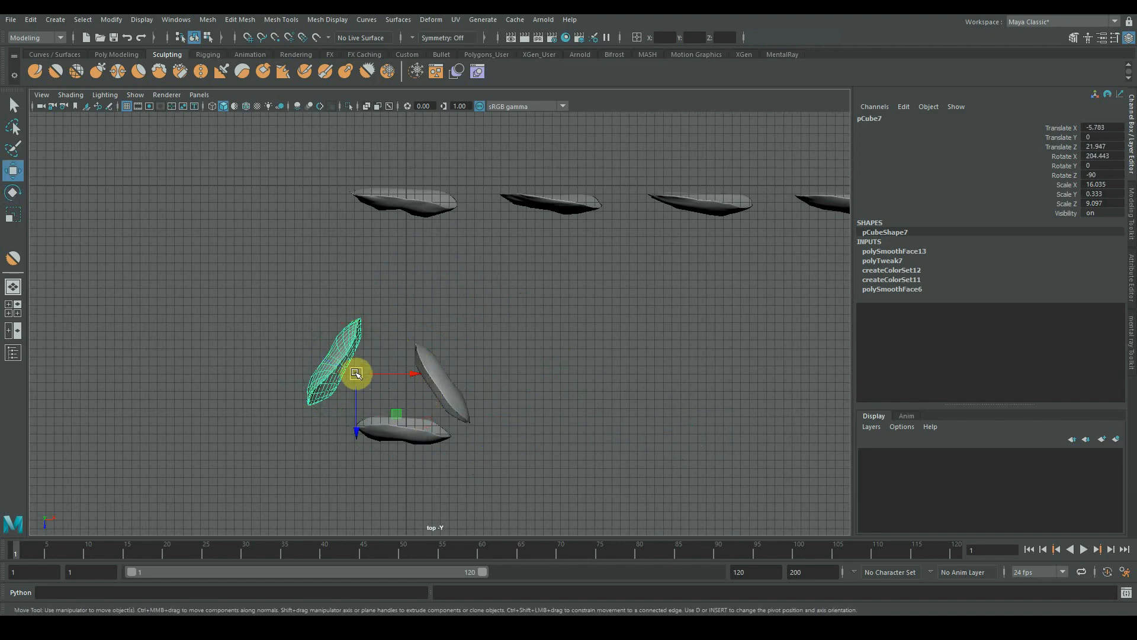
pyautogui.moveTo(356, 370); pyautogui.dragTo(404, 397)
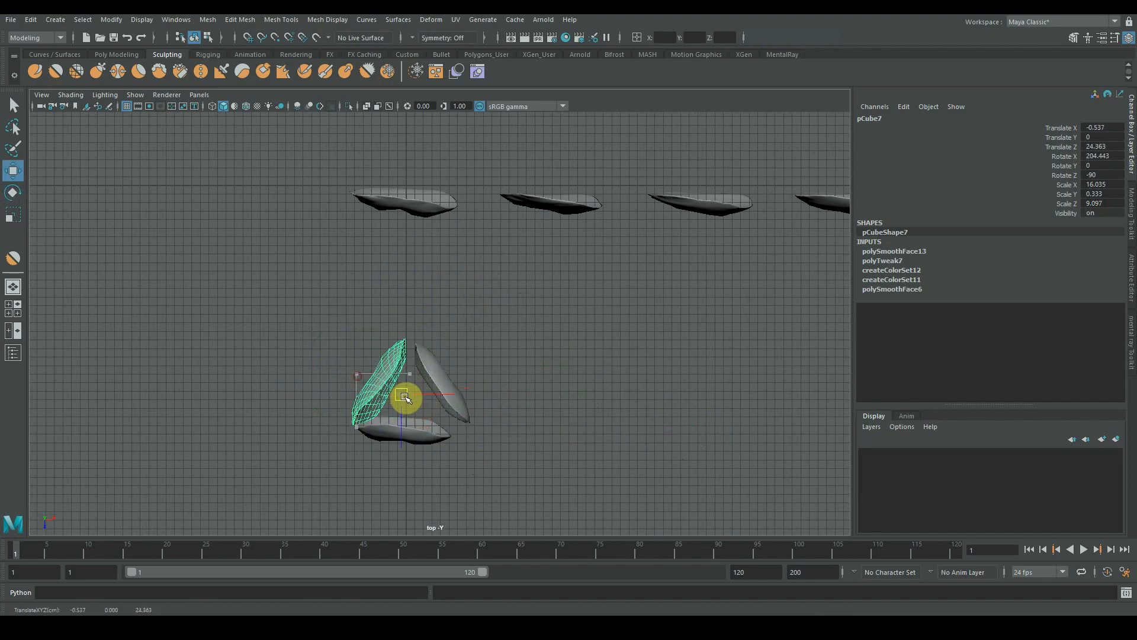
# Close the gap at the second petal, turn the first petal to about 83° in X, and return to the perspective view.
pyautogui.click(455, 376)
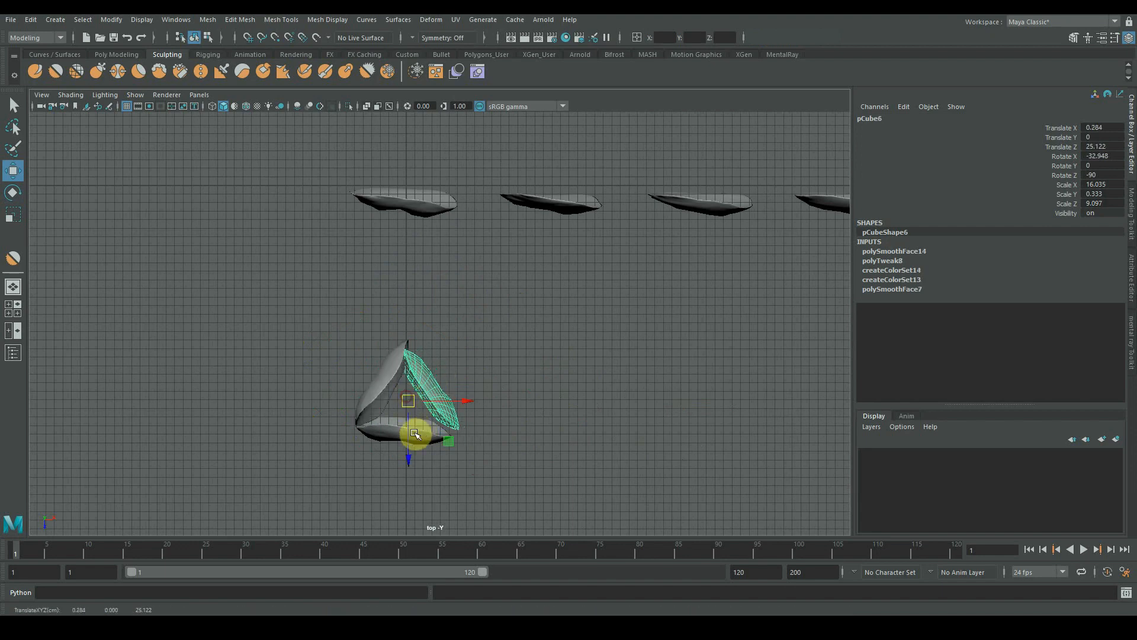
pyautogui.click(415, 434)
pyautogui.press('e')
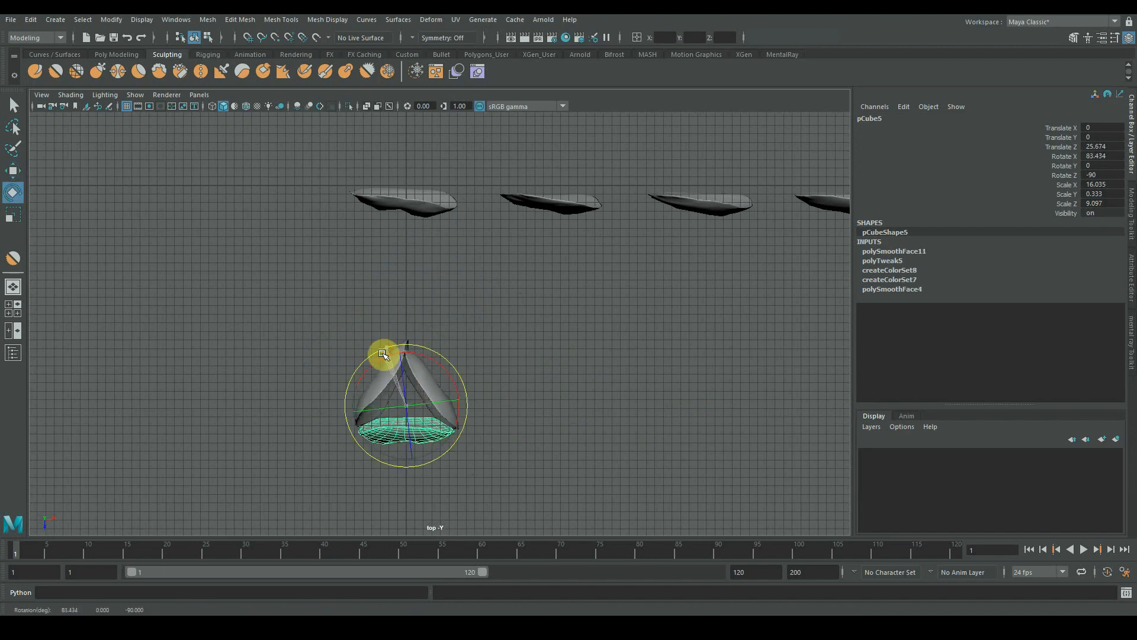
pyautogui.click(570, 354)
pyautogui.keyDown('alt'); pyautogui.moveTo(490, 380); pyautogui.dragTo(523, 385, button='middle'); pyautogui.keyUp('alt')
pyautogui.press('space')
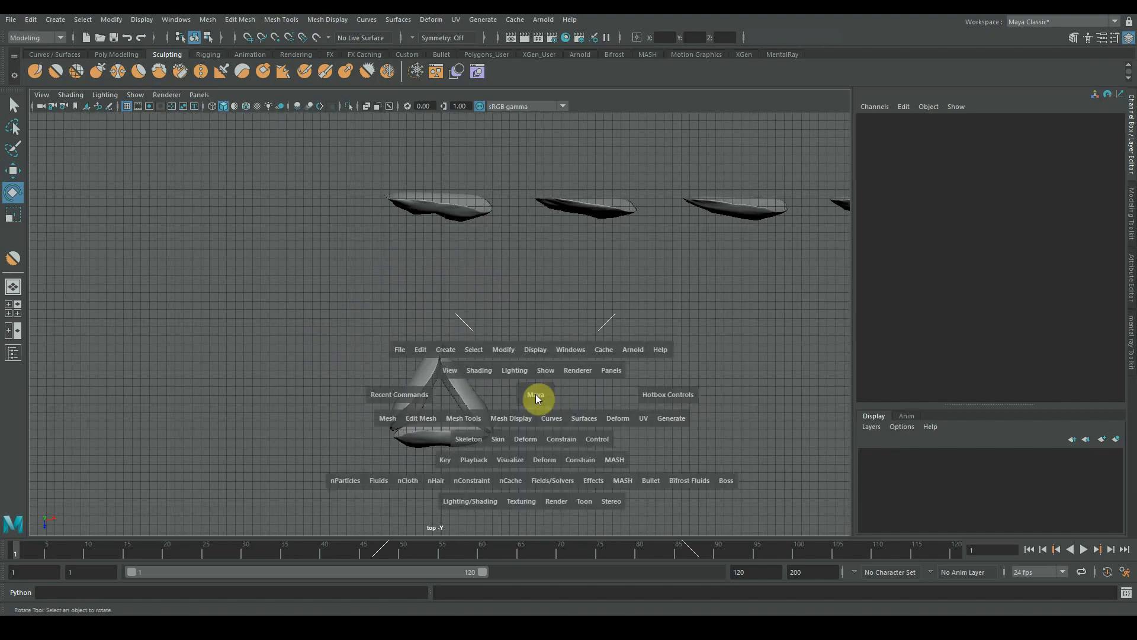
pyautogui.press('space')
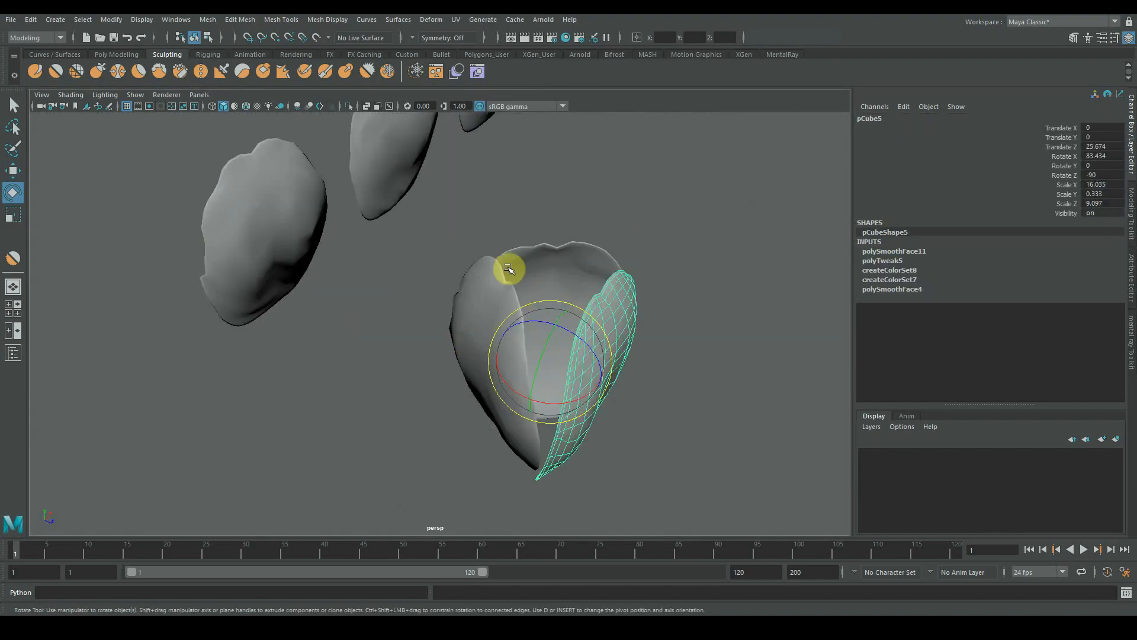
# Select the three petals of the bud and reshape them with the Grab tool.
pyautogui.moveTo(508, 268); pyautogui.dragTo(727, 446)
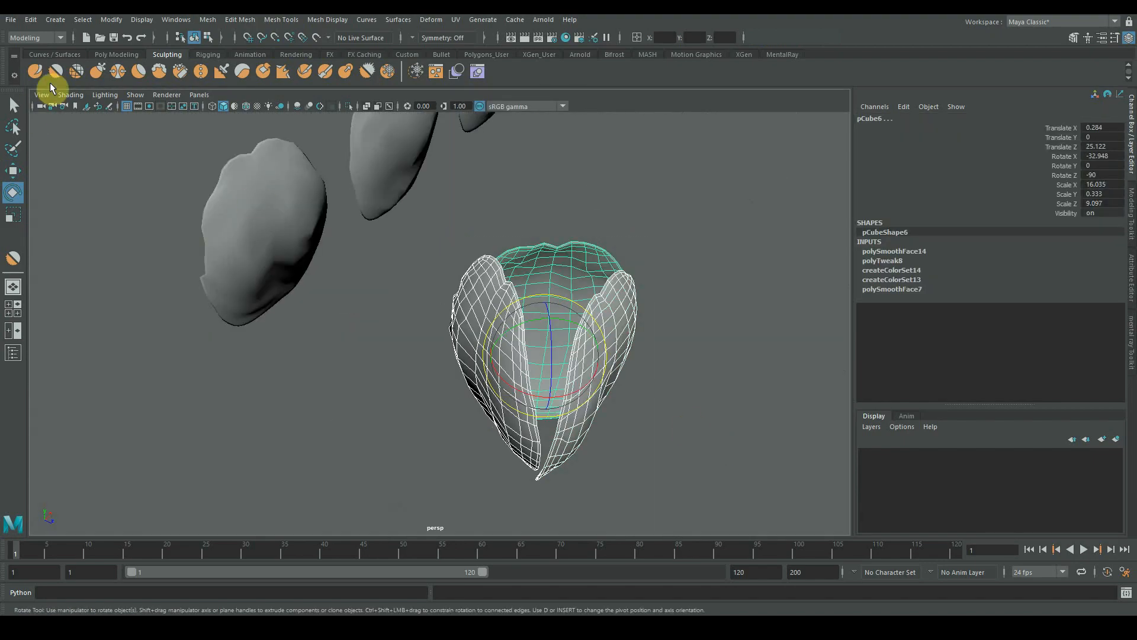
pyautogui.click(98, 72)
pyautogui.scroll(-3, 429, 307)
pyautogui.moveTo(428, 307)
pyautogui.keyDown('alt'); pyautogui.mouseDown()
pyautogui.moveTo(401, 319)
pyautogui.moveTo(470, 286)
pyautogui.moveTo(452, 296)
pyautogui.moveTo(472, 295)
pyautogui.moveTo(465, 309)
pyautogui.moveTo(469, 278)
pyautogui.moveTo(495, 274)
pyautogui.moveTo(381, 292)
pyautogui.moveTo(437, 296)
pyautogui.moveTo(439, 323)
pyautogui.moveTo(383, 342)
pyautogui.moveTo(436, 371)
pyautogui.moveTo(399, 244)
pyautogui.moveTo(444, 246)
pyautogui.moveTo(432, 307)
pyautogui.moveTo(419, 297)
pyautogui.moveTo(432, 246)
pyautogui.moveTo(468, 315)
pyautogui.moveTo(459, 336)
pyautogui.moveTo(477, 348)
pyautogui.moveTo(439, 373)
pyautogui.moveTo(474, 399)
pyautogui.mouseUp(); pyautogui.keyUp('alt')
# Scale the third bud petal down slightly to about 15.18, 0.315 and 8.61 in X, Y and Z.
pyautogui.press('w')
pyautogui.click(477, 325)
pyautogui.press('r')
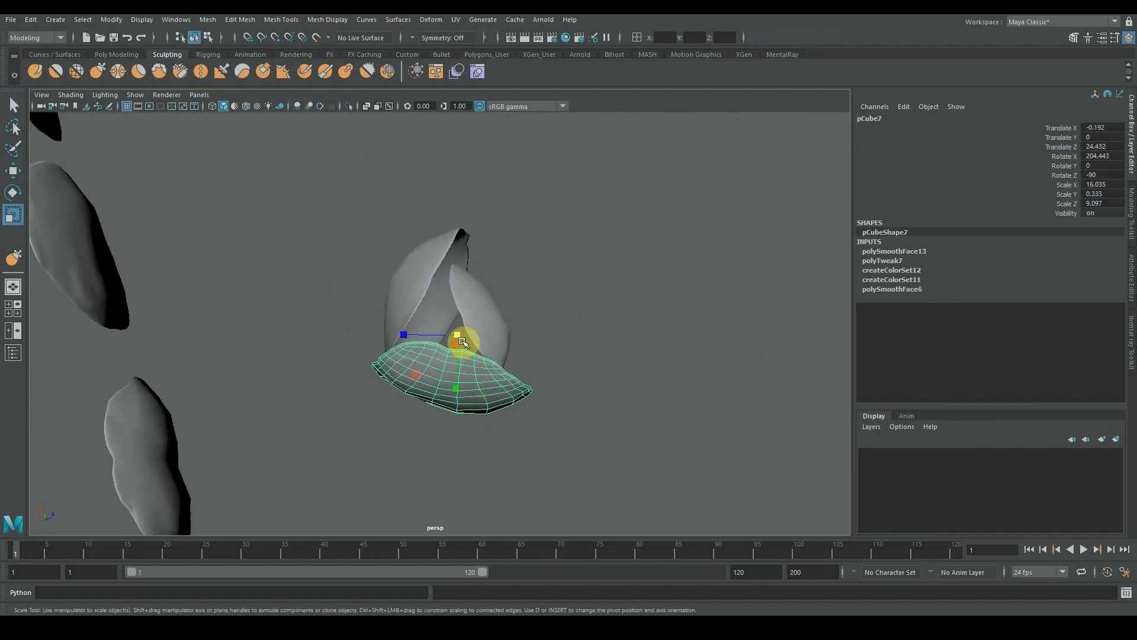
pyautogui.moveTo(464, 338); pyautogui.dragTo(453, 337)
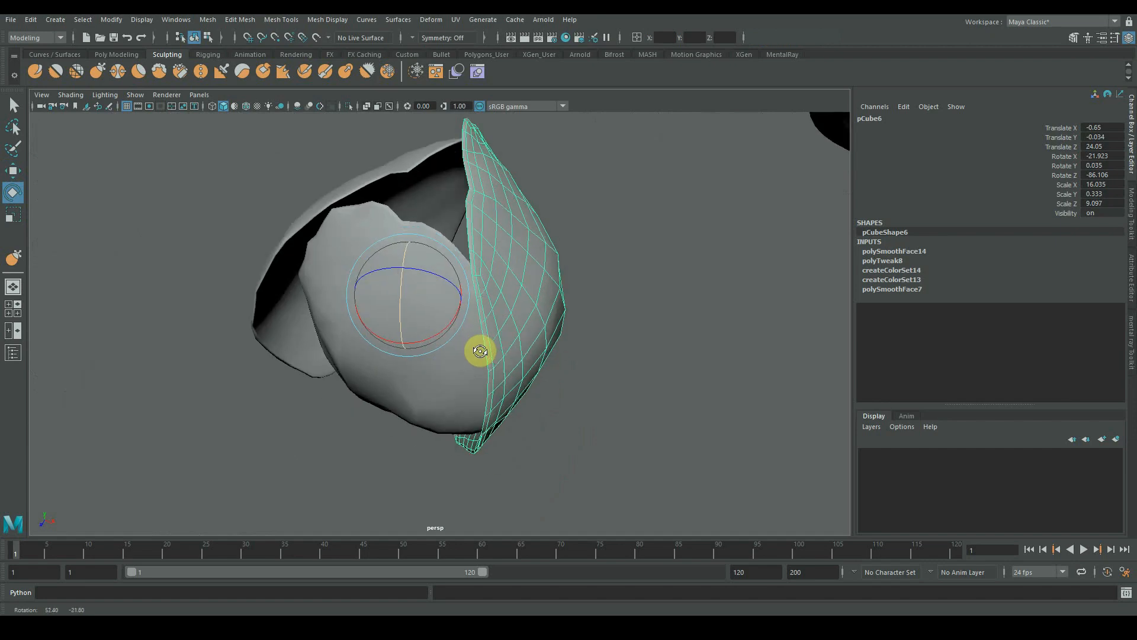
pyautogui.keyDown('alt'); pyautogui.moveTo(479, 350); pyautogui.dragTo(521, 365); pyautogui.keyUp('alt')
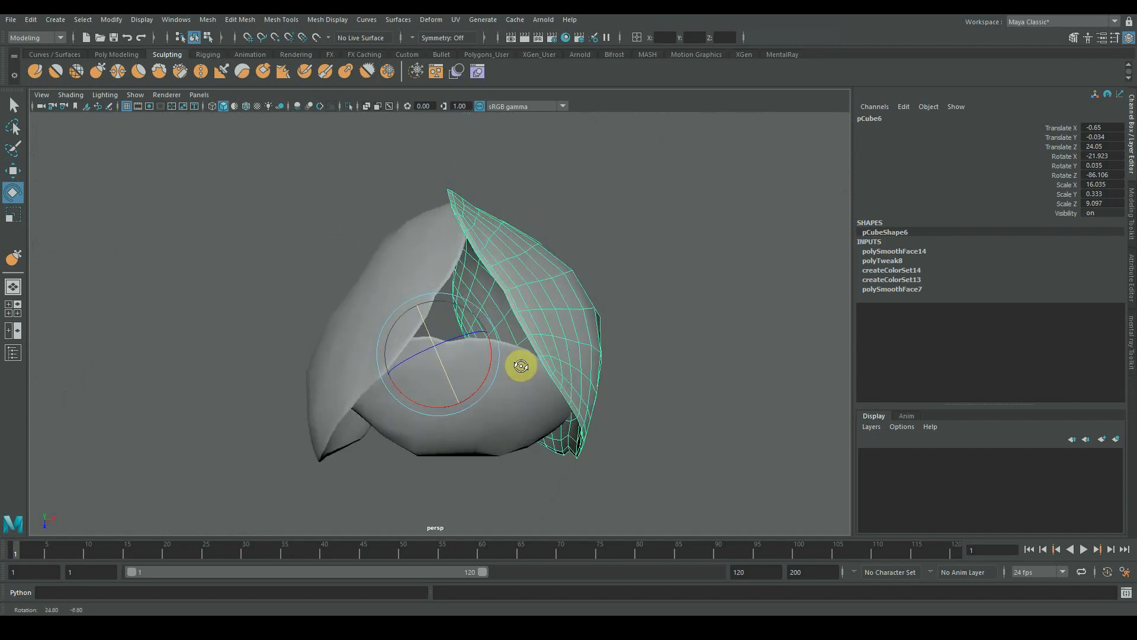
# Duplicate the third bud petal and scale the copy to about 11.77, 0.244 and 6.68 in X, Y and Z.
pyautogui.click(472, 310)
pyautogui.hotkey('ctrl', 'd')
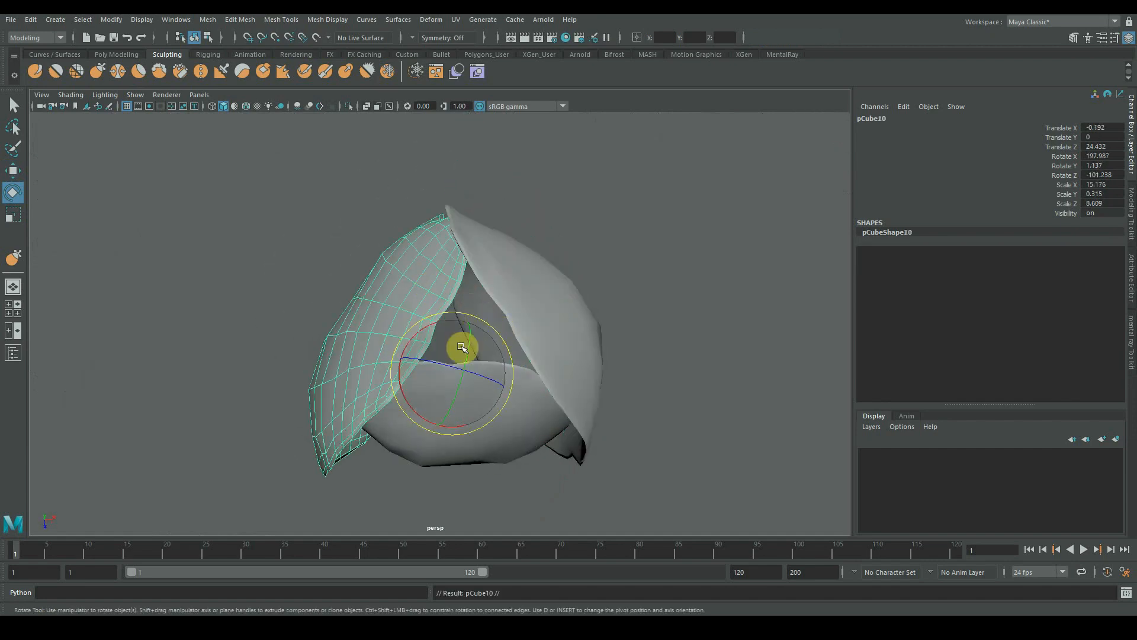
pyautogui.press('r')
pyautogui.moveTo(466, 370); pyautogui.dragTo(500, 355)
# Move the small duplicate petal inside the bud and rotate it to about 267°, 17° and -89° to fill the central gap.
pyautogui.press('w')
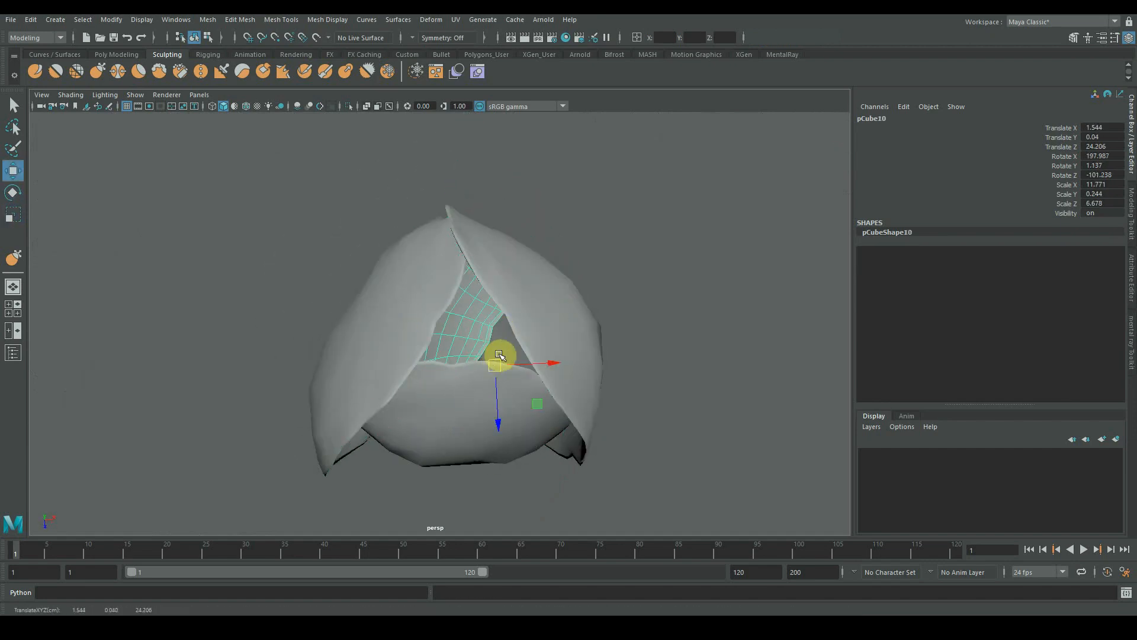
pyautogui.press('e')
pyautogui.moveTo(524, 312); pyautogui.dragTo(499, 364)
pyautogui.press('w')
pyautogui.press('e')
pyautogui.click(470, 369)
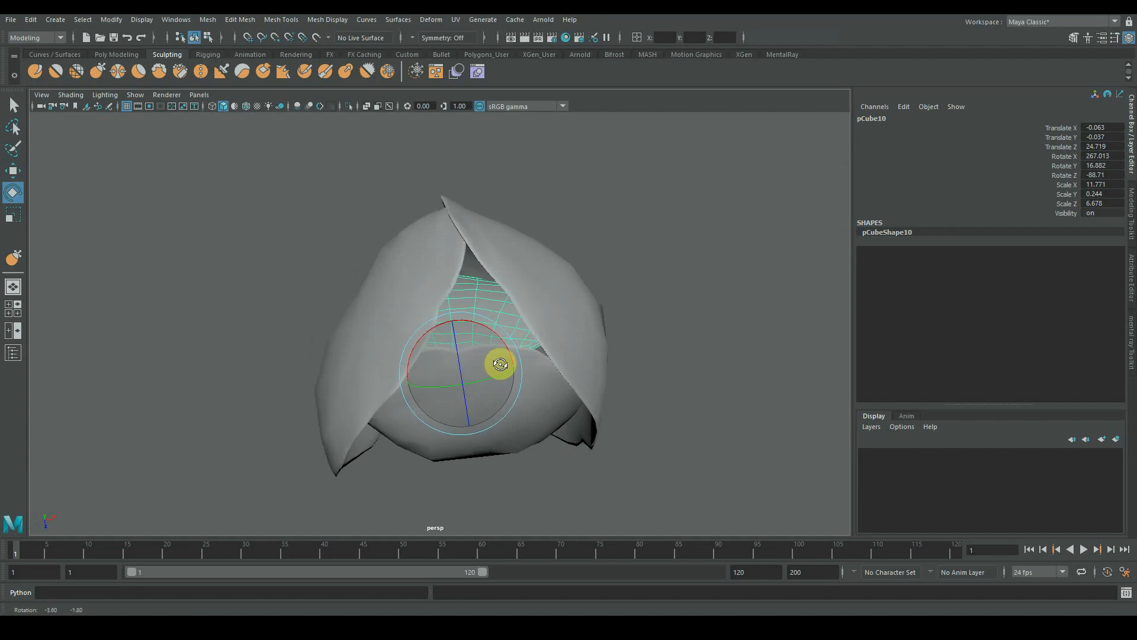
# Rotate the small inner petal to about 245°, 16° and -92° and move it to about 0.34, -0.03 and 24.69.
pyautogui.moveTo(454, 309); pyautogui.dragTo(434, 323)
pyautogui.press('w')
pyautogui.moveTo(460, 371); pyautogui.dragTo(427, 361)
pyautogui.press('space')
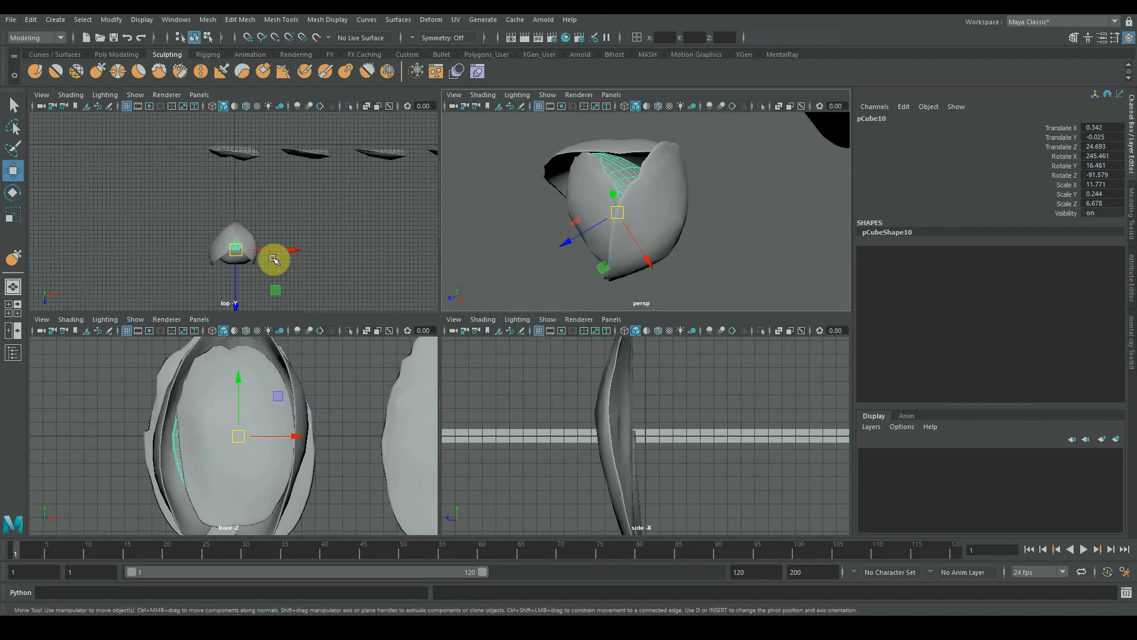
pyautogui.press('space')
# Reshape the bud's petals together with the Grab tool to close the remaining gaps, and clear the selection.
pyautogui.keyDown('alt'); pyautogui.moveTo(485, 320); pyautogui.dragTo(553, 437); pyautogui.keyUp('alt')
pyautogui.press('e')
pyautogui.press('w')
pyautogui.keyDown('alt'); pyautogui.moveTo(552, 437); pyautogui.dragTo(676, 388, button='right'); pyautogui.keyUp('alt')
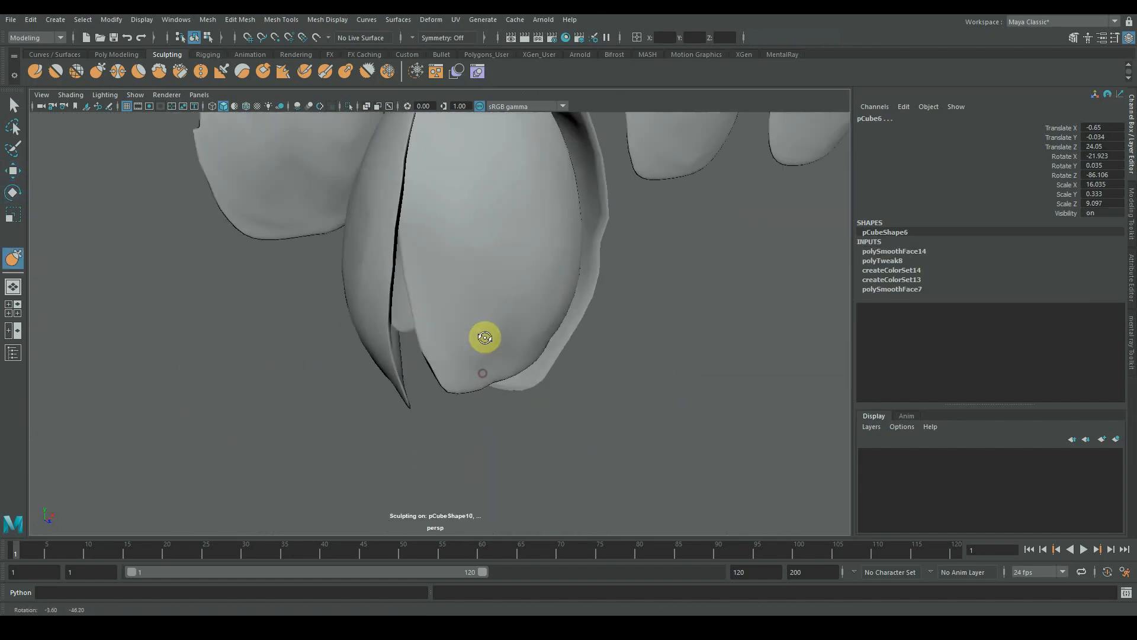
pyautogui.moveTo(482, 335)
pyautogui.keyDown('alt'); pyautogui.mouseDown()
pyautogui.moveTo(543, 338)
pyautogui.moveTo(475, 363)
pyautogui.moveTo(498, 333)
pyautogui.moveTo(482, 307)
pyautogui.moveTo(500, 371)
pyautogui.moveTo(497, 326)
pyautogui.moveTo(348, 284)
pyautogui.moveTo(444, 363)
pyautogui.moveTo(535, 319)
pyautogui.moveTo(388, 310)
pyautogui.moveTo(373, 327)
pyautogui.moveTo(398, 352)
pyautogui.mouseUp(); pyautogui.keyUp('alt')
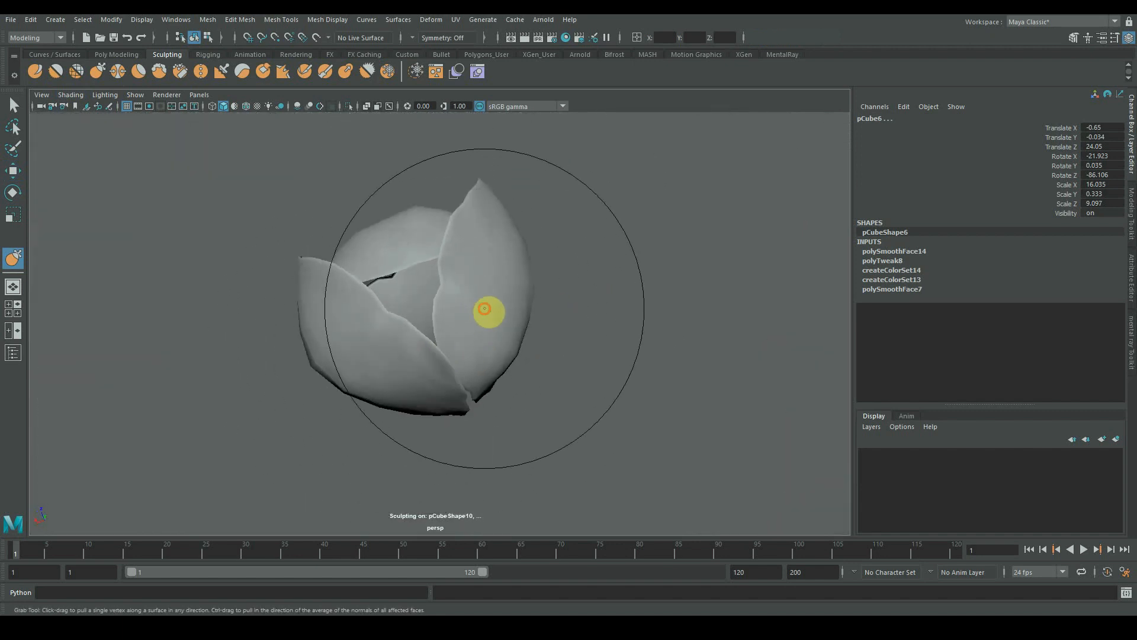
pyautogui.keyDown('alt'); pyautogui.moveTo(484, 309); pyautogui.dragTo(346, 381); pyautogui.keyUp('alt')
pyautogui.press('q')
pyautogui.click(604, 301)
# Move the first petal of the four-petal row to the front of the bud in the top view.
pyautogui.keyDown('alt'); pyautogui.moveTo(502, 275); pyautogui.dragTo(545, 372); pyautogui.keyUp('alt')
pyautogui.scroll(-5, 546, 386)
pyautogui.scroll(5, 545, 372)
pyautogui.moveTo(489, 445)
pyautogui.keyDown('alt'); pyautogui.mouseDown()
pyautogui.moveTo(414, 441)
pyautogui.moveTo(484, 440)
pyautogui.mouseUp(); pyautogui.keyUp('alt')
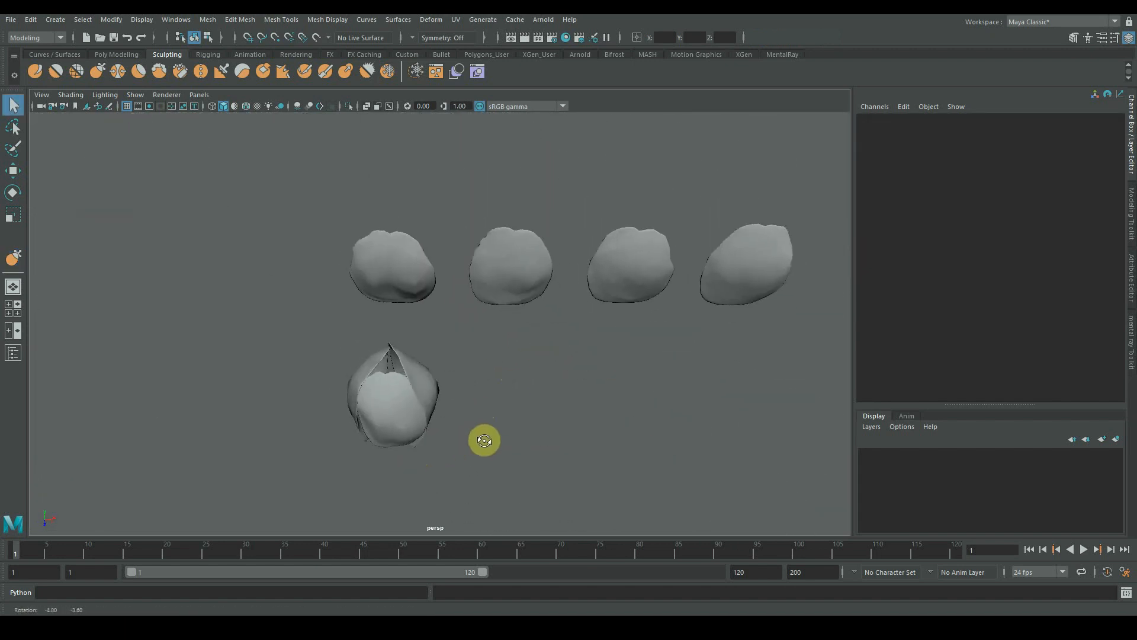
pyautogui.moveTo(368, 228); pyautogui.dragTo(748, 284)
pyautogui.press('space')
pyautogui.press('space')
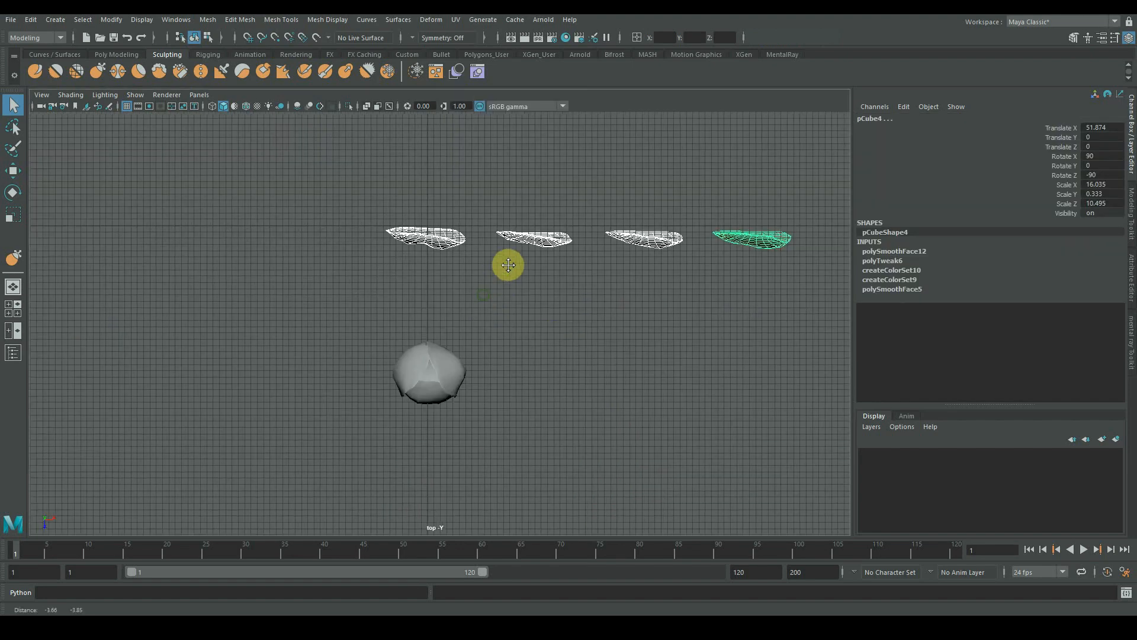
pyautogui.click(428, 235)
pyautogui.press('w')
pyautogui.moveTo(430, 224); pyautogui.dragTo(428, 412)
# Rotate the second petal of the row to about 5° in X and place it beside the bud at about X 6.12, Z 24.59.
pyautogui.click(559, 229)
pyautogui.press('e')
pyautogui.moveTo(533, 171); pyautogui.dragTo(470, 376)
pyautogui.press('w')
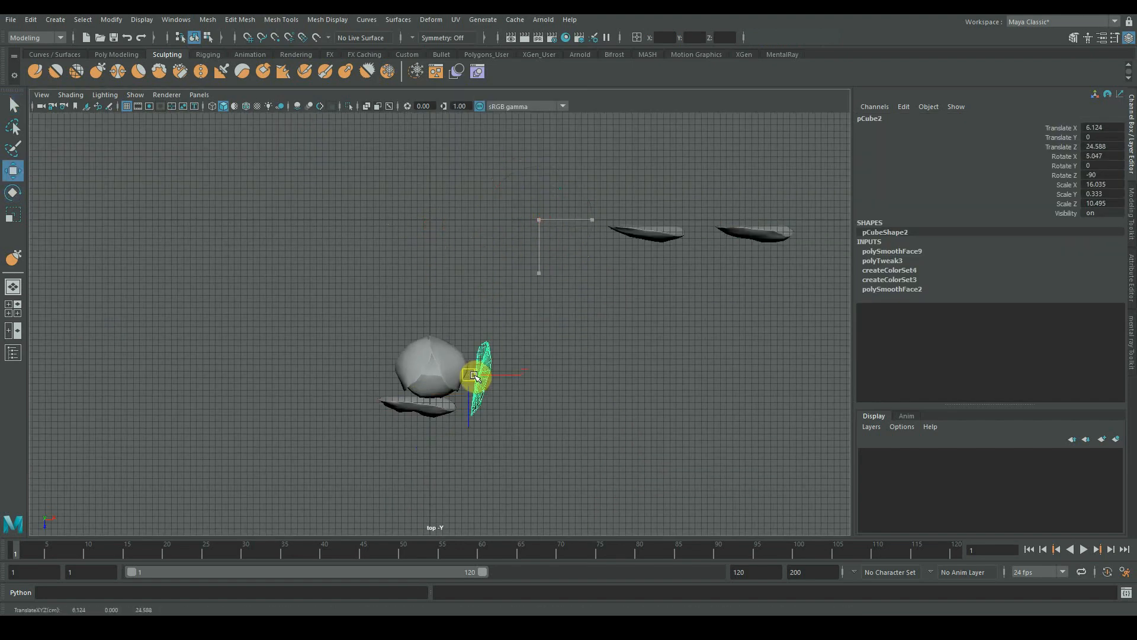
# Turn the last two petals of the row toward the bud and place them around it, the fourth at about X -3.8, Z 22.7.
pyautogui.click(645, 232)
pyautogui.press('e')
pyautogui.moveTo(631, 185); pyautogui.dragTo(665, 267)
pyautogui.click(752, 234)
pyautogui.press('e')
pyautogui.moveTo(734, 169); pyautogui.dragTo(817, 207)
pyautogui.press('w')
pyautogui.moveTo(757, 221); pyautogui.dragTo(417, 353)
pyautogui.press('space')
pyautogui.click(556, 419)
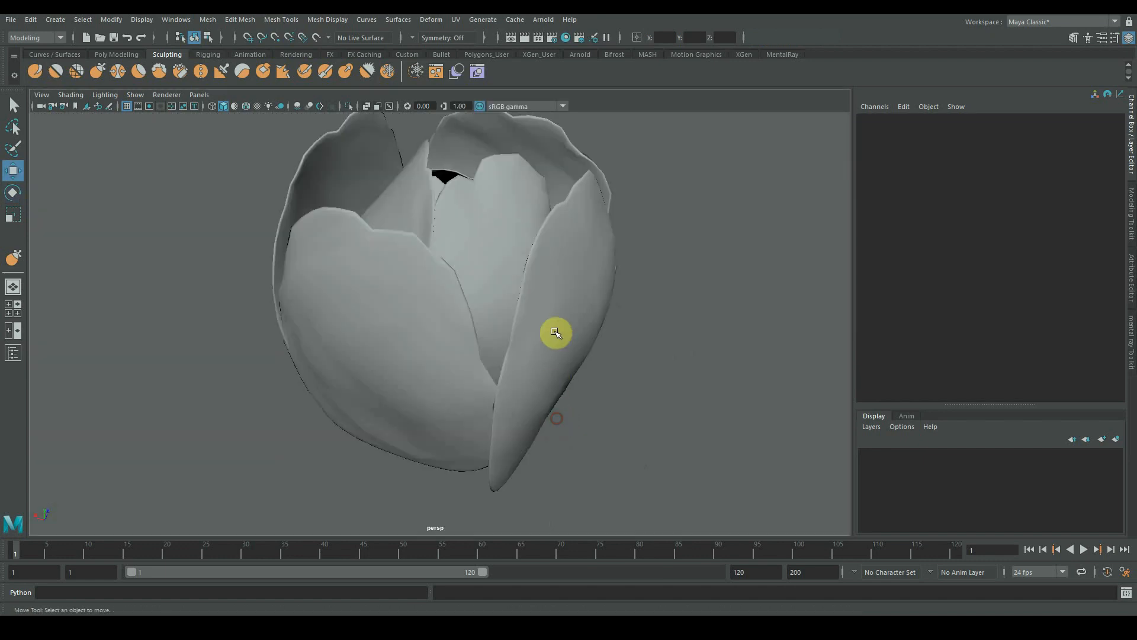
# Select the four outer petals together and reshape them around the bud with the Grab tool.
pyautogui.keyDown('alt'); pyautogui.moveTo(556, 333); pyautogui.dragTo(479, 363); pyautogui.keyUp('alt')
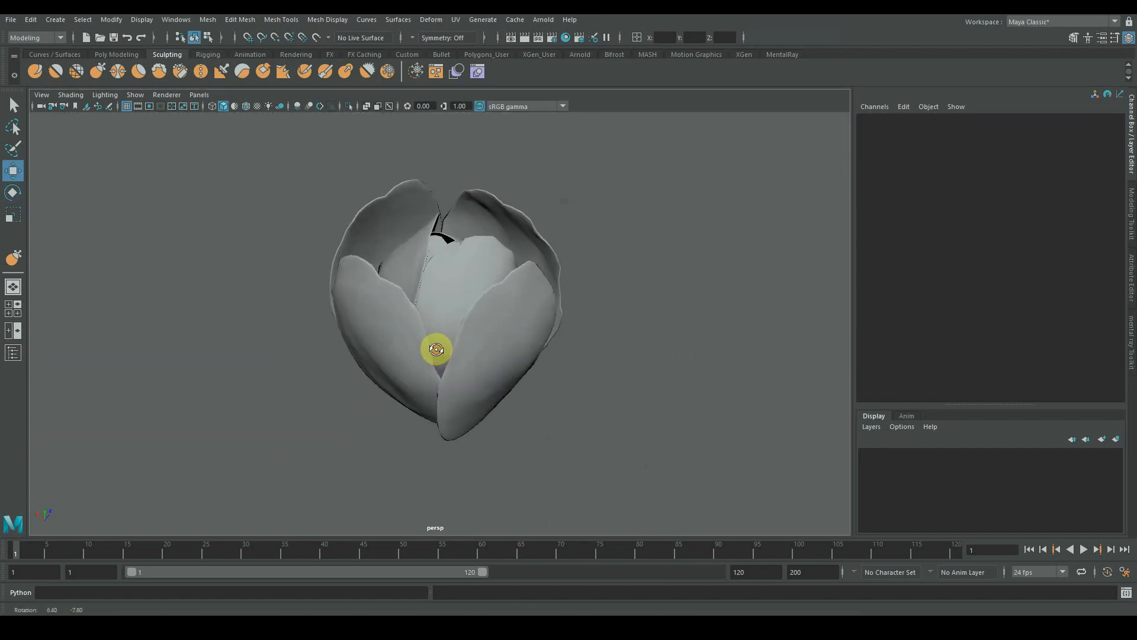
pyautogui.click(401, 338)
pyautogui.keyDown('shift'); pyautogui.click(480, 243); pyautogui.keyUp('shift')
pyautogui.keyDown('shift'); pyautogui.click(513, 332); pyautogui.keyUp('shift')
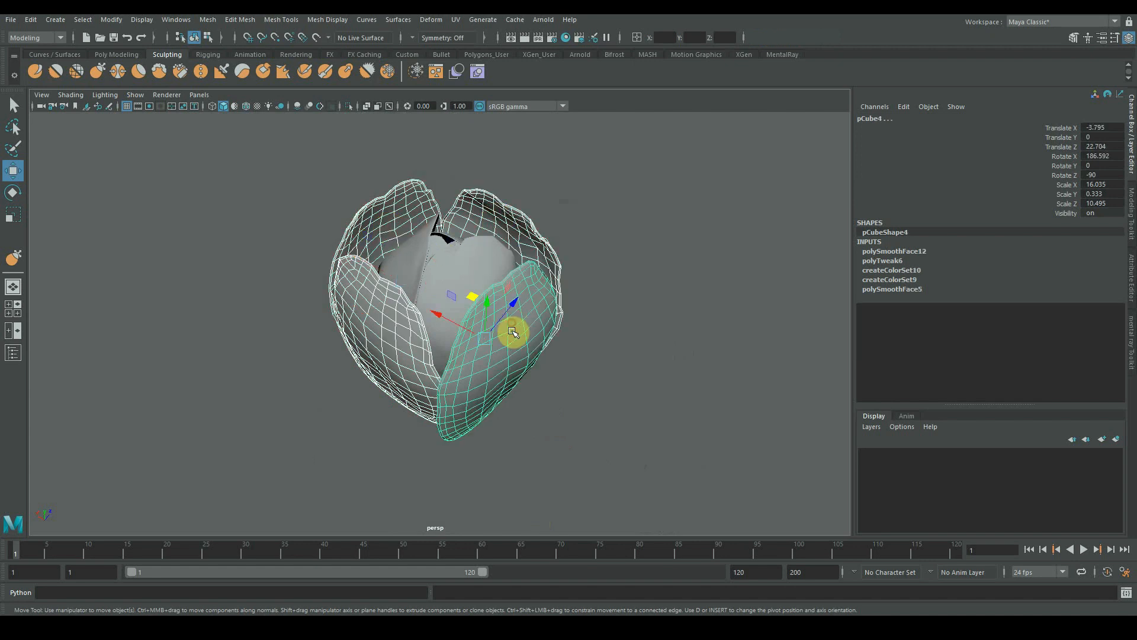
pyautogui.click(13, 258)
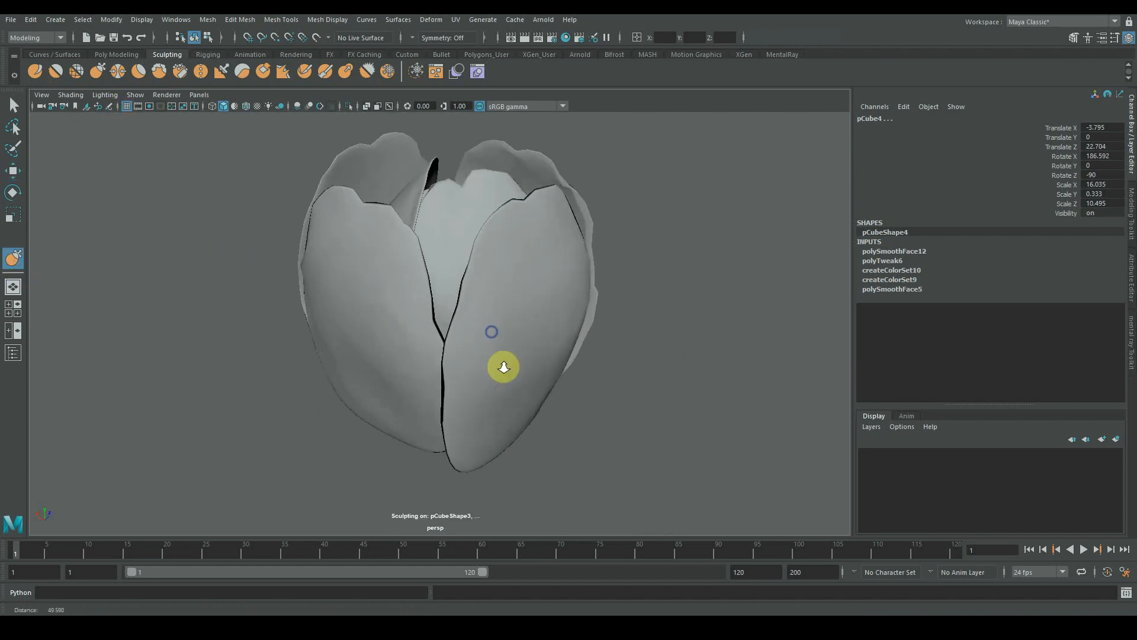
pyautogui.moveTo(503, 368)
pyautogui.keyDown('alt'); pyautogui.mouseDown()
pyautogui.moveTo(543, 322)
pyautogui.moveTo(543, 335)
pyautogui.mouseUp(); pyautogui.keyUp('alt')
pyautogui.moveTo(535, 290)
pyautogui.keyDown('alt'); pyautogui.mouseDown()
pyautogui.moveTo(355, 350)
pyautogui.moveTo(430, 384)
pyautogui.moveTo(480, 325)
pyautogui.moveTo(424, 310)
pyautogui.moveTo(441, 322)
pyautogui.moveTo(359, 278)
pyautogui.moveTo(368, 300)
pyautogui.moveTo(540, 385)
pyautogui.moveTo(475, 355)
pyautogui.moveTo(508, 374)
pyautogui.moveTo(383, 345)
pyautogui.moveTo(373, 332)
pyautogui.moveTo(455, 398)
pyautogui.moveTo(401, 388)
pyautogui.moveTo(367, 361)
pyautogui.moveTo(338, 365)
pyautogui.moveTo(238, 296)
pyautogui.moveTo(342, 374)
pyautogui.mouseUp(); pyautogui.keyUp('alt')
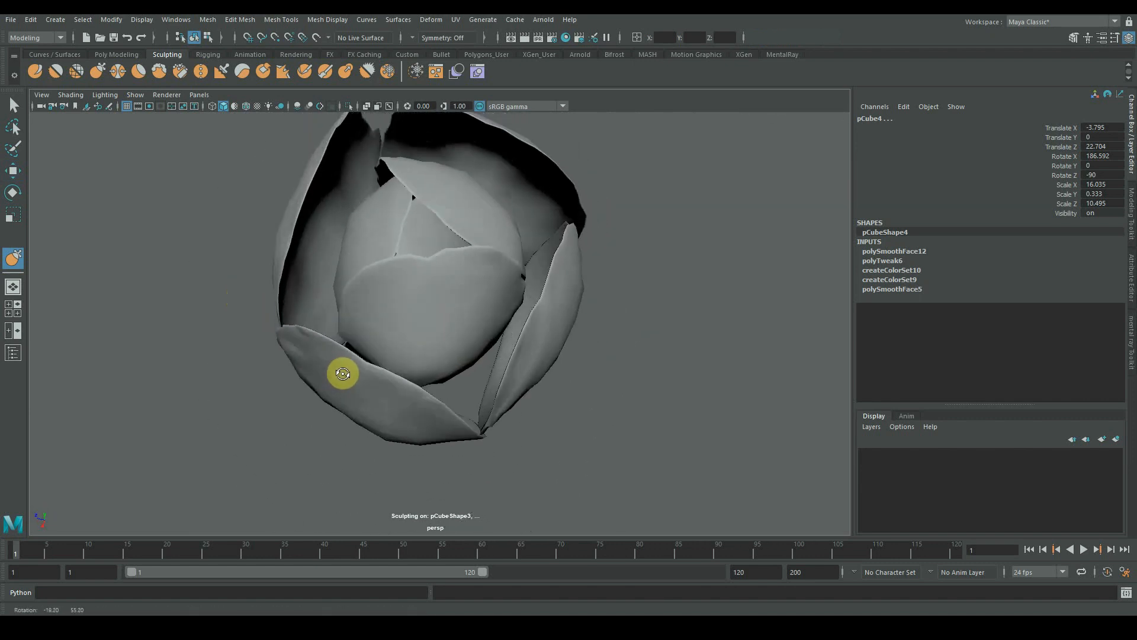
# Move and rotate individual outer petals so that they wrap around the inner bud.
pyautogui.press('w')
pyautogui.click(521, 345)
pyautogui.keyDown('alt'); pyautogui.moveTo(520, 345); pyautogui.dragTo(445, 289); pyautogui.keyUp('alt')
pyautogui.press('e')
pyautogui.press('w')
pyautogui.keyDown('alt'); pyautogui.moveTo(555, 347); pyautogui.dragTo(424, 322); pyautogui.keyUp('alt')
pyautogui.keyDown('alt'); pyautogui.moveTo(524, 179); pyautogui.dragTo(494, 376); pyautogui.keyUp('alt')
pyautogui.click(639, 347)
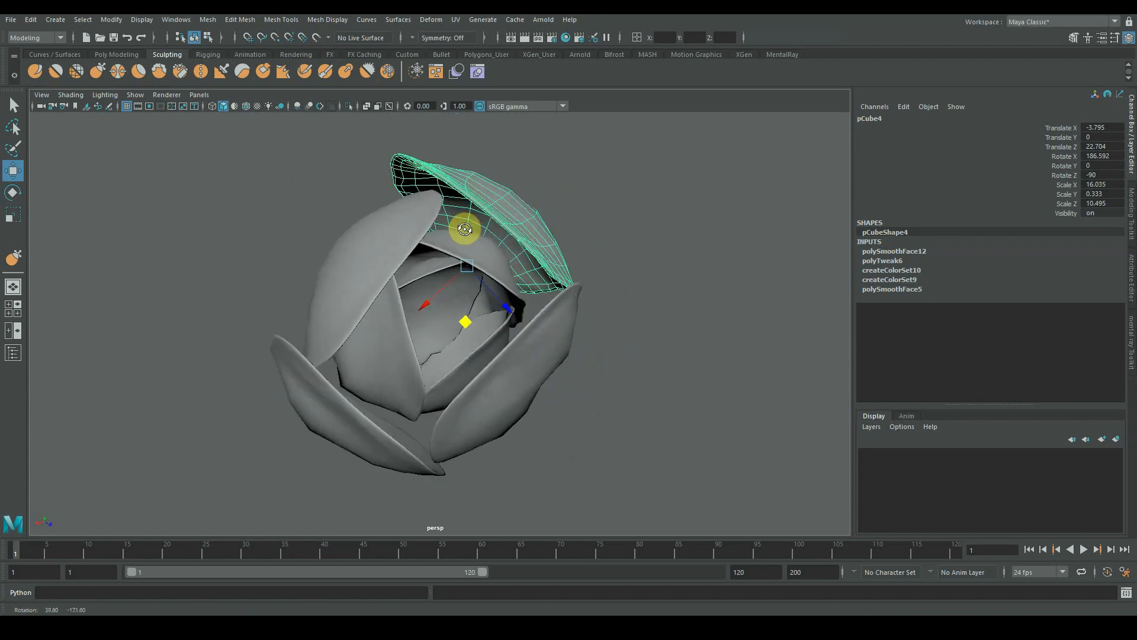
# Shift the outer petal at X -3.8 slightly and tilt it against the inner bud.
pyautogui.keyDown('alt'); pyautogui.moveTo(464, 230); pyautogui.dragTo(456, 243); pyautogui.keyUp('alt')
pyautogui.moveTo(465, 321); pyautogui.dragTo(464, 330)
pyautogui.press('e')
pyautogui.moveTo(459, 237); pyautogui.dragTo(503, 254)
# Rotate the front outer petal to about 90°, 9° and -85°, and adjust its position and scale.
pyautogui.click(437, 375)
pyautogui.moveTo(436, 375)
pyautogui.keyDown('alt'); pyautogui.mouseDown()
pyautogui.moveTo(459, 426)
pyautogui.moveTo(446, 357)
pyautogui.mouseUp(); pyautogui.keyUp('alt')
pyautogui.press('e')
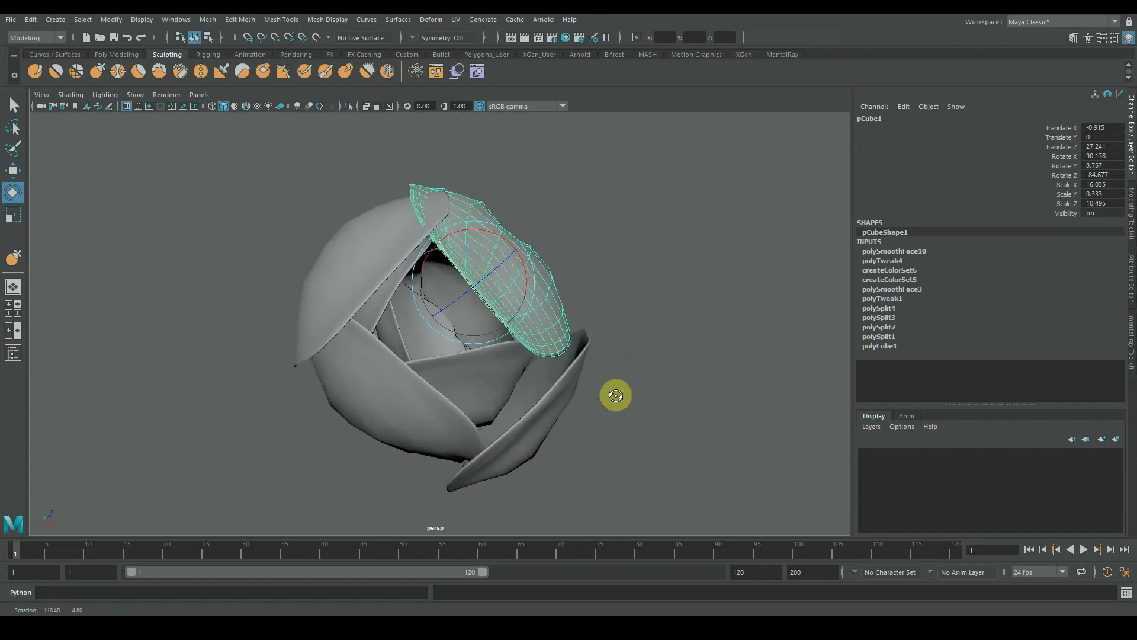
pyautogui.keyDown('alt'); pyautogui.moveTo(615, 395); pyautogui.dragTo(612, 393); pyautogui.keyUp('alt')
pyautogui.press('w')
pyautogui.moveTo(484, 233); pyautogui.dragTo(487, 233)
pyautogui.press('r')
pyautogui.moveTo(449, 272); pyautogui.dragTo(320, 274)
# Move the adjacent outer petal to about 3.78, -0.08 and 24.33 and rotate it to about 8°, -1° and -97°.
pyautogui.click(509, 208)
pyautogui.press('e')
pyautogui.press('w')
pyautogui.moveTo(450, 225); pyautogui.dragTo(457, 253)
pyautogui.keyDown('alt'); pyautogui.moveTo(546, 233); pyautogui.dragTo(487, 245); pyautogui.keyUp('alt')
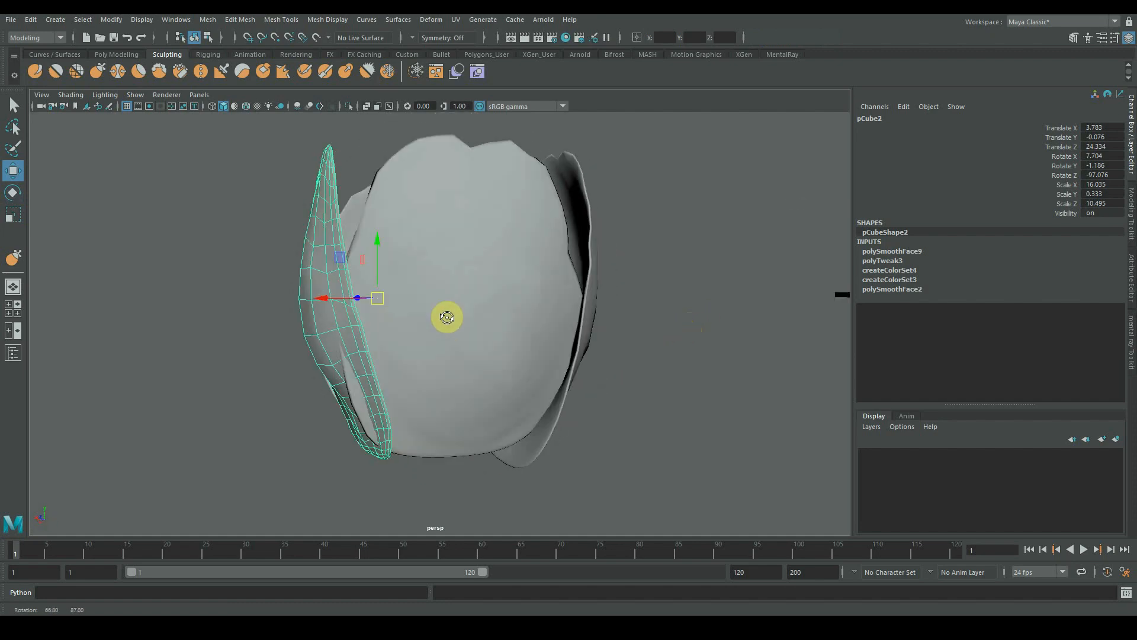
# Adjust the tilt of the neighbouring outer petals with the Rotate tool.
pyautogui.keyDown('alt'); pyautogui.moveTo(651, 338); pyautogui.dragTo(654, 352); pyautogui.keyUp('alt')
pyautogui.click(469, 355)
pyautogui.press('e')
pyautogui.keyDown('alt'); pyautogui.moveTo(470, 355); pyautogui.dragTo(479, 367); pyautogui.keyUp('alt')
pyautogui.click(477, 399)
pyautogui.keyDown('alt'); pyautogui.moveTo(563, 357); pyautogui.dragTo(285, 391); pyautogui.keyUp('alt')
pyautogui.keyDown('alt'); pyautogui.moveTo(632, 375); pyautogui.dragTo(569, 412); pyautogui.keyUp('alt')
# Place the fourth outer petal at about -2.72, 0.12 and 22.36, rotate it to about 195°, -6° and -83°, and scale it to about 15.52, 0.322 and 10.16.
pyautogui.click(444, 436)
pyautogui.press('w')
pyautogui.moveTo(424, 392); pyautogui.dragTo(425, 385)
pyautogui.keyDown('alt'); pyautogui.moveTo(425, 385); pyautogui.dragTo(361, 329); pyautogui.keyUp('alt')
pyautogui.press('e')
pyautogui.moveTo(406, 402); pyautogui.dragTo(398, 400)
pyautogui.press('r')
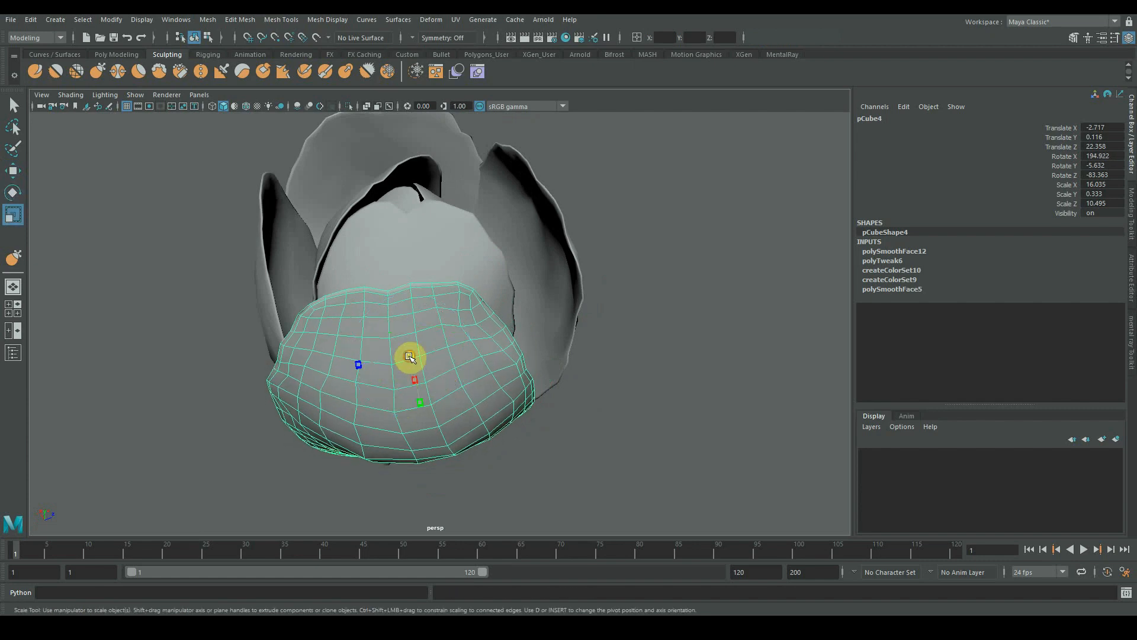
pyautogui.moveTo(410, 357); pyautogui.dragTo(402, 358)
pyautogui.keyDown('alt'); pyautogui.moveTo(521, 421); pyautogui.dragTo(435, 381); pyautogui.keyUp('alt')
pyautogui.scroll(-5, 507, 393)
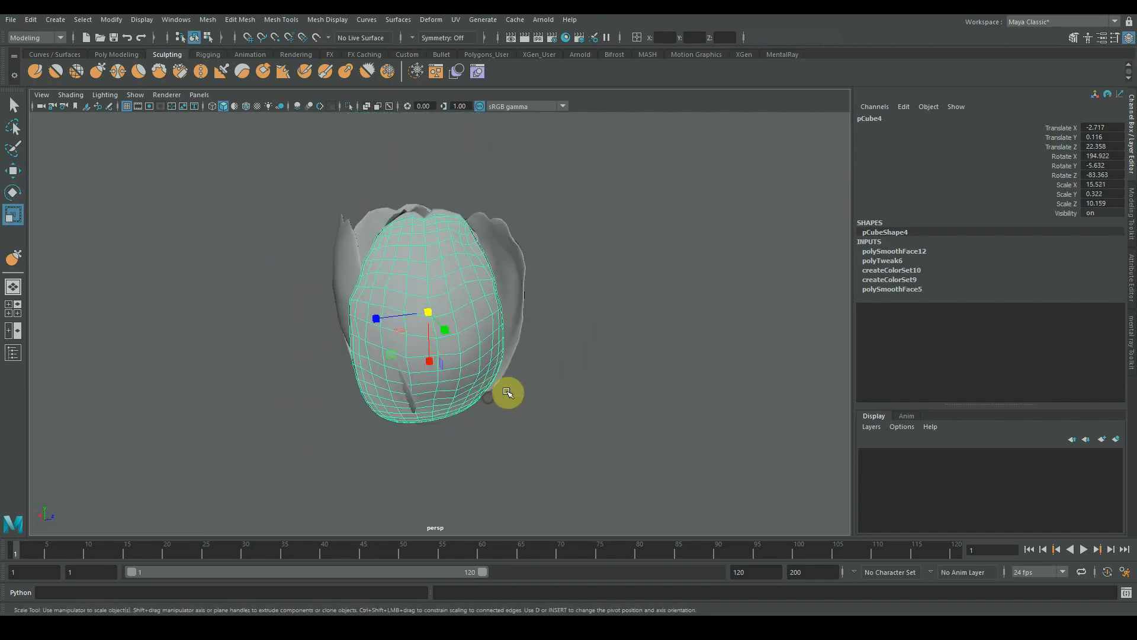
# Select the outer petals together and reshape their lower ends with a resized Grab tool brush.
pyautogui.keyDown('alt'); pyautogui.moveTo(528, 323); pyautogui.dragTo(527, 361); pyautogui.keyUp('alt')
pyautogui.scroll(3, 528, 356)
pyautogui.keyDown('shift'); pyautogui.click(521, 267); pyautogui.keyUp('shift')
pyautogui.keyDown('shift'); pyautogui.click(353, 180); pyautogui.keyUp('shift')
pyautogui.click(98, 71)
pyautogui.scroll(4, 415, 414)
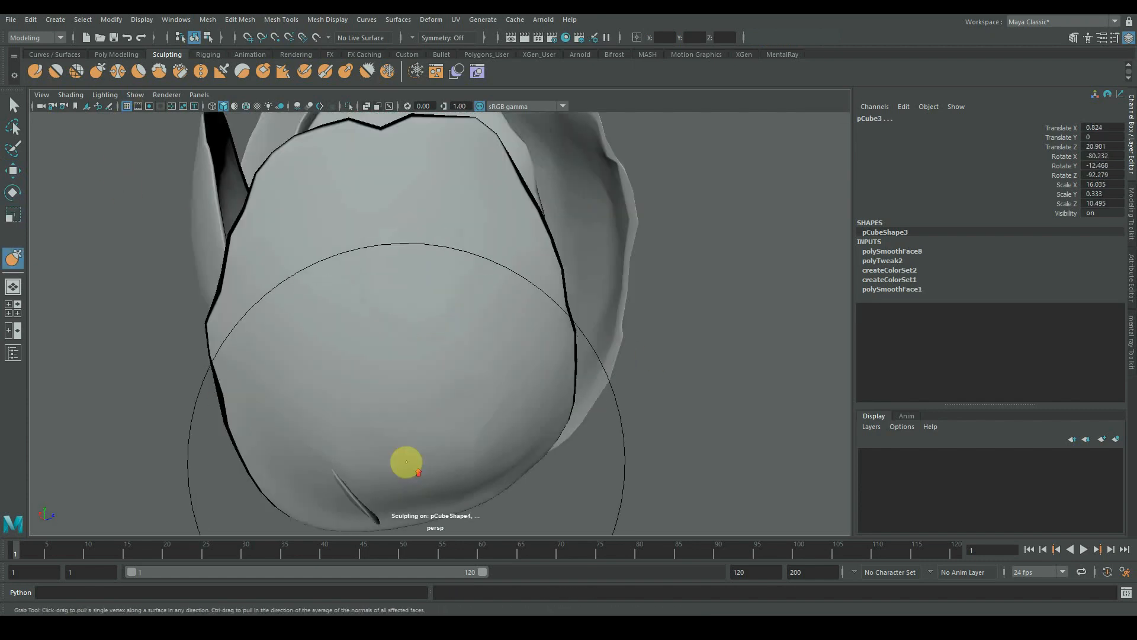
pyautogui.scroll(-1, 406, 462)
pyautogui.press('b')
pyautogui.moveTo(456, 357); pyautogui.dragTo(366, 355)
pyautogui.keyDown('alt'); pyautogui.moveTo(284, 379); pyautogui.dragTo(377, 437); pyautogui.keyUp('alt')
# Refine the outer petals one at a time with the Grab tool so that they fit around the bud.
pyautogui.press('q')
pyautogui.click(340, 444)
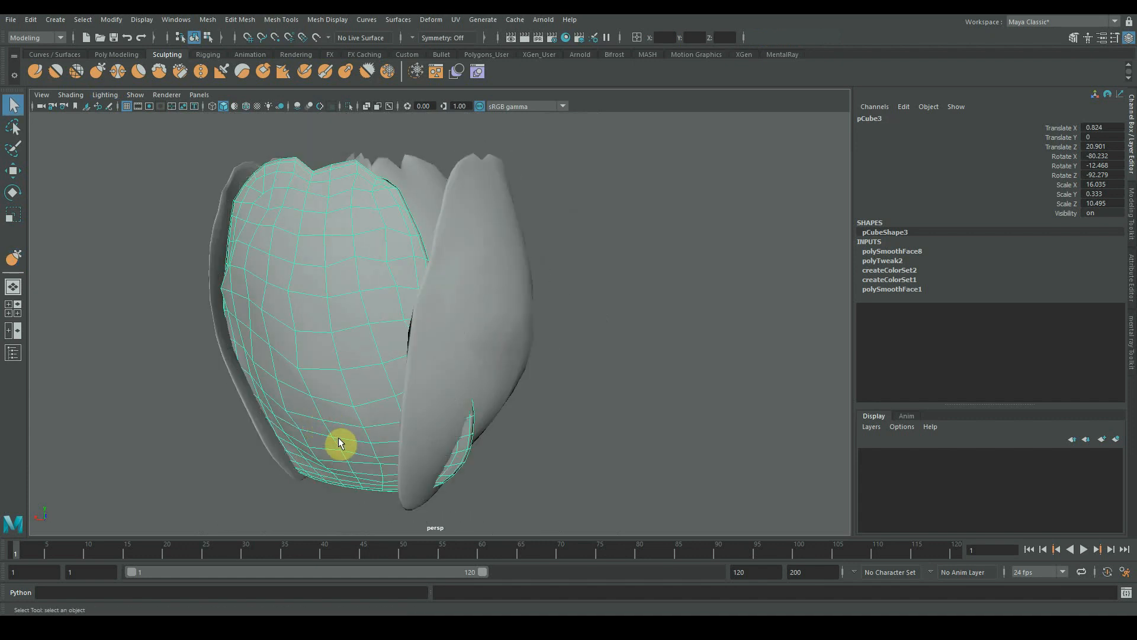
pyautogui.press('y')
pyautogui.moveTo(452, 445)
pyautogui.keyDown('alt'); pyautogui.mouseDown()
pyautogui.moveTo(488, 419)
pyautogui.moveTo(450, 422)
pyautogui.mouseUp(); pyautogui.keyUp('alt')
pyautogui.moveTo(486, 417)
pyautogui.keyDown('alt'); pyautogui.mouseDown()
pyautogui.moveTo(436, 427)
pyautogui.moveTo(452, 449)
pyautogui.moveTo(508, 424)
pyautogui.moveTo(506, 442)
pyautogui.moveTo(472, 409)
pyautogui.moveTo(383, 403)
pyautogui.moveTo(495, 444)
pyautogui.moveTo(482, 406)
pyautogui.moveTo(516, 456)
pyautogui.moveTo(505, 479)
pyautogui.moveTo(531, 385)
pyautogui.moveTo(517, 436)
pyautogui.moveTo(541, 429)
pyautogui.moveTo(614, 468)
pyautogui.moveTo(490, 411)
pyautogui.moveTo(489, 396)
pyautogui.moveTo(401, 399)
pyautogui.moveTo(435, 388)
pyautogui.moveTo(489, 461)
pyautogui.moveTo(513, 389)
pyautogui.moveTo(389, 392)
pyautogui.moveTo(507, 432)
pyautogui.moveTo(515, 274)
pyautogui.moveTo(474, 292)
pyautogui.moveTo(510, 317)
pyautogui.moveTo(472, 296)
pyautogui.moveTo(464, 338)
pyautogui.moveTo(532, 338)
pyautogui.moveTo(480, 379)
pyautogui.mouseUp(); pyautogui.keyUp('alt')
pyautogui.click(432, 386)
pyautogui.moveTo(490, 329)
pyautogui.keyDown('alt'); pyautogui.mouseDown()
pyautogui.moveTo(482, 314)
pyautogui.moveTo(520, 322)
pyautogui.moveTo(372, 274)
pyautogui.moveTo(421, 310)
pyautogui.moveTo(340, 278)
pyautogui.moveTo(403, 314)
pyautogui.moveTo(409, 363)
pyautogui.moveTo(403, 249)
pyautogui.moveTo(450, 319)
pyautogui.moveTo(414, 356)
pyautogui.moveTo(549, 325)
pyautogui.moveTo(464, 328)
pyautogui.moveTo(442, 290)
pyautogui.moveTo(563, 246)
pyautogui.moveTo(541, 221)
pyautogui.moveTo(505, 226)
pyautogui.moveTo(521, 244)
pyautogui.moveTo(426, 314)
pyautogui.moveTo(520, 238)
pyautogui.moveTo(521, 275)
pyautogui.moveTo(523, 231)
pyautogui.moveTo(505, 257)
pyautogui.moveTo(517, 228)
pyautogui.moveTo(430, 263)
pyautogui.moveTo(631, 155)
pyautogui.moveTo(478, 307)
pyautogui.mouseUp(); pyautogui.keyUp('alt')
pyautogui.press('q')
pyautogui.click(462, 330)
pyautogui.press('y')
pyautogui.press('q')
pyautogui.click(540, 341)
pyautogui.moveTo(540, 342)
pyautogui.keyDown('alt'); pyautogui.mouseDown()
pyautogui.moveTo(535, 259)
pyautogui.moveTo(521, 246)
pyautogui.moveTo(581, 256)
pyautogui.moveTo(523, 274)
pyautogui.moveTo(492, 335)
pyautogui.moveTo(515, 379)
pyautogui.moveTo(526, 289)
pyautogui.moveTo(548, 353)
pyautogui.moveTo(508, 295)
pyautogui.moveTo(518, 330)
pyautogui.moveTo(485, 339)
pyautogui.moveTo(543, 359)
pyautogui.moveTo(539, 332)
pyautogui.moveTo(541, 348)
pyautogui.moveTo(484, 367)
pyautogui.moveTo(449, 337)
pyautogui.moveTo(500, 350)
pyautogui.moveTo(490, 330)
pyautogui.moveTo(579, 297)
pyautogui.moveTo(513, 330)
pyautogui.moveTo(472, 406)
pyautogui.moveTo(436, 406)
pyautogui.moveTo(385, 355)
pyautogui.mouseUp(); pyautogui.keyUp('alt')
pyautogui.press('y')
pyautogui.press('q')
pyautogui.click(629, 410)
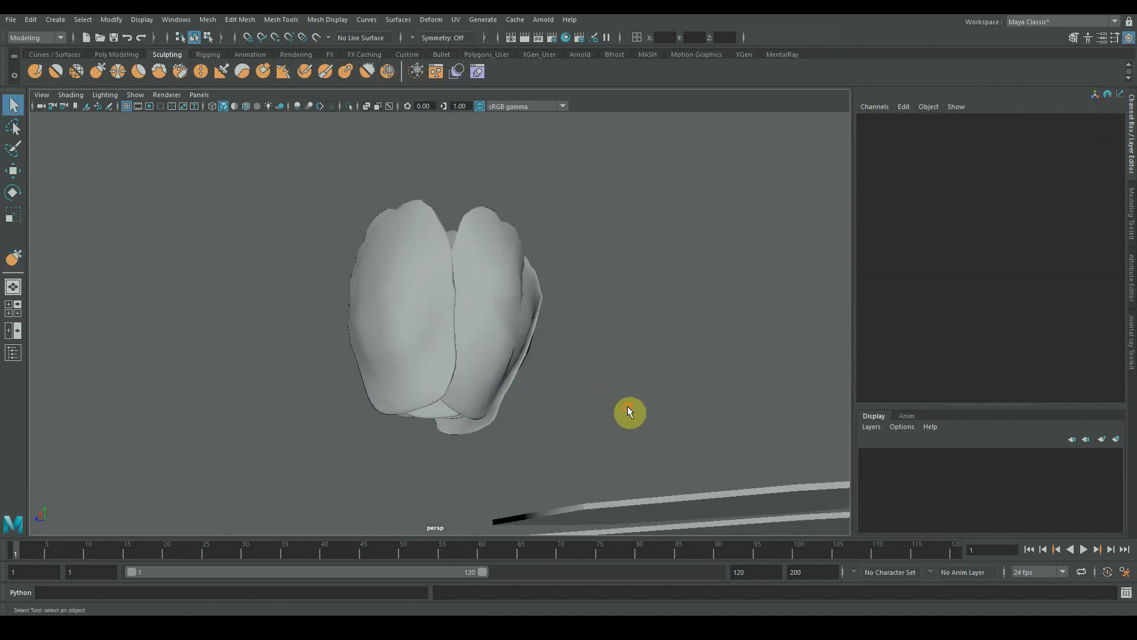
# Check the underside of the assembled flower, frame the whole flower and save the scene.
pyautogui.keyDown('alt'); pyautogui.moveTo(627, 407); pyautogui.dragTo(497, 386); pyautogui.keyUp('alt')
pyautogui.scroll(2, 498, 386)
pyautogui.keyDown('alt'); pyautogui.moveTo(591, 414); pyautogui.dragTo(523, 410); pyautogui.keyUp('alt')
pyautogui.scroll(3, 638, 418)
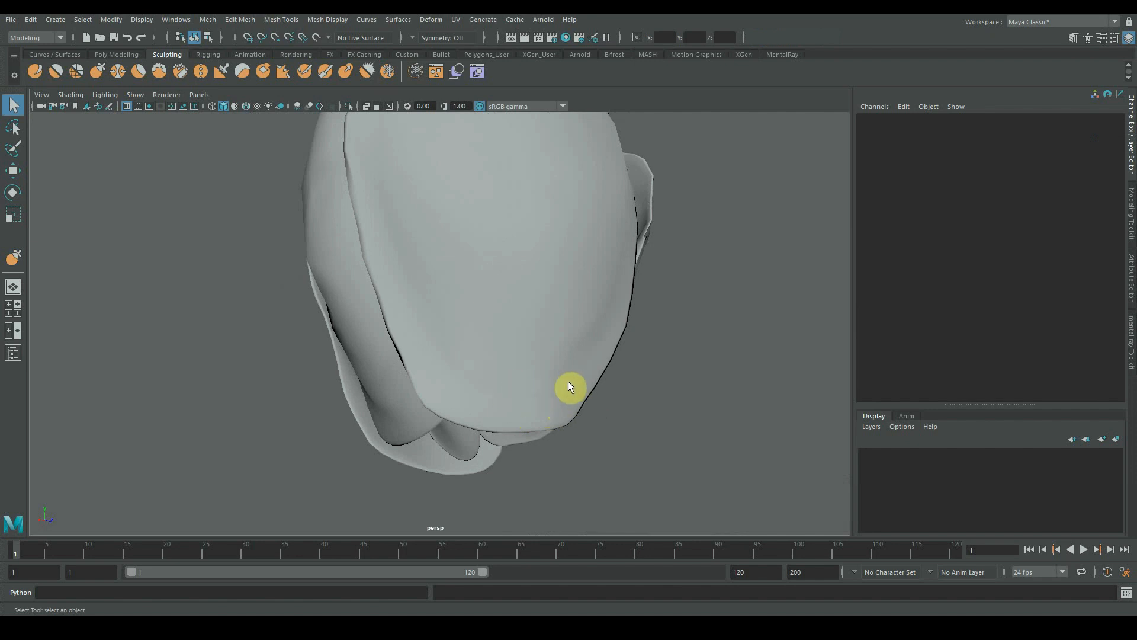
pyautogui.press('f')
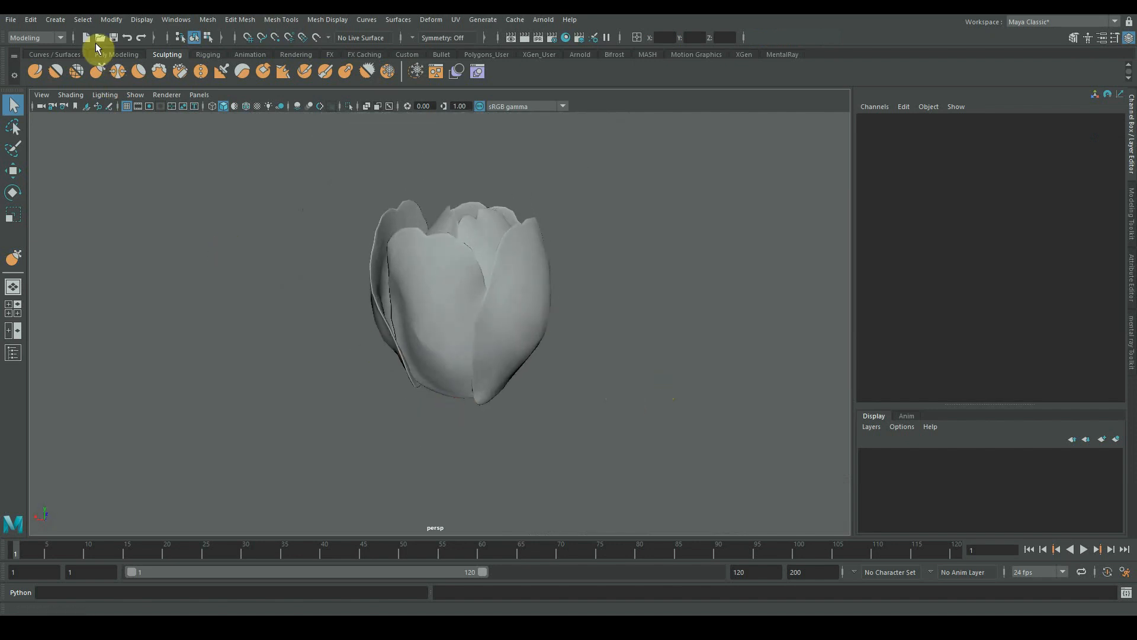
pyautogui.click(113, 38)
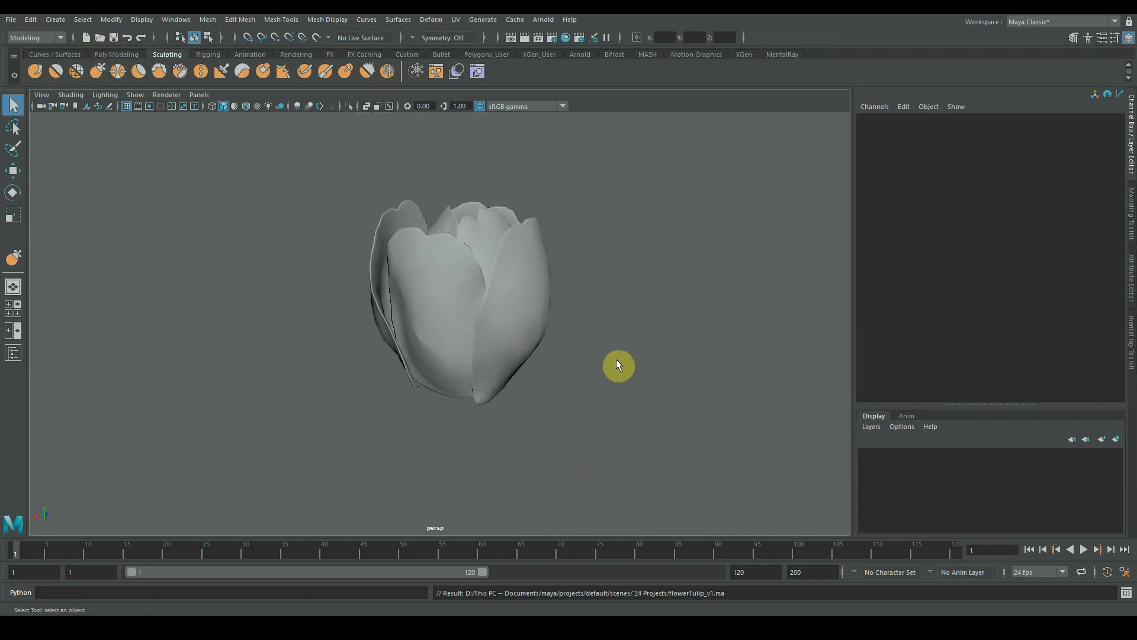
# Create a polygon cube and move it beneath the flower to about Y -12.78 and Z 22.45.
pyautogui.click(672, 384)
pyautogui.keyDown('alt'); pyautogui.moveTo(727, 382); pyautogui.dragTo(231, 372, button='right'); pyautogui.keyUp('alt')
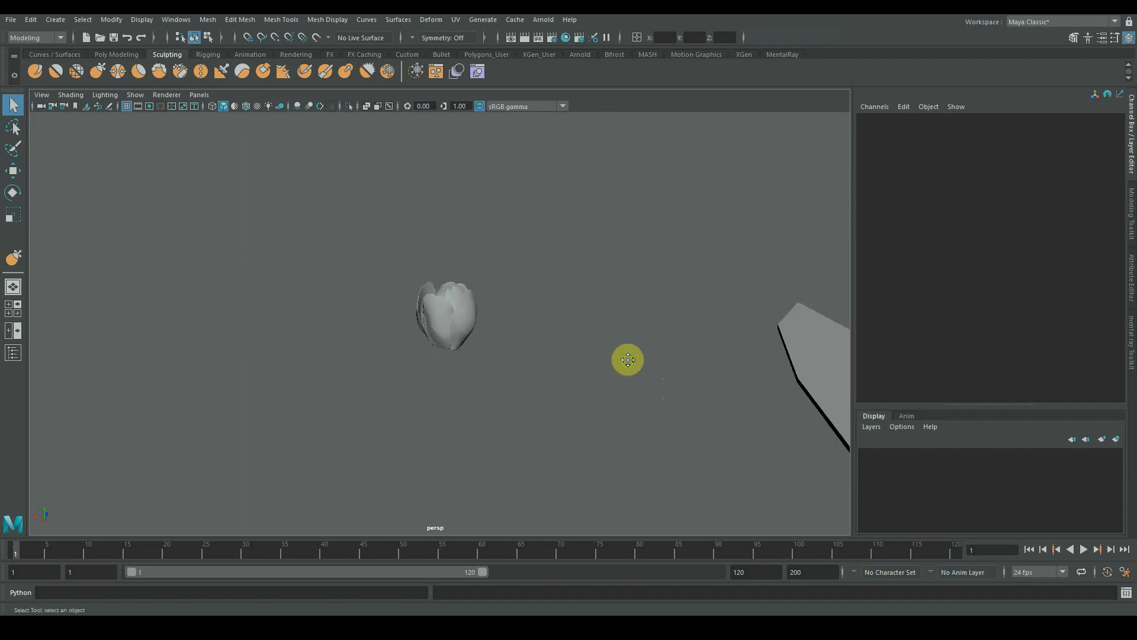
pyautogui.keyDown('alt'); pyautogui.moveTo(766, 353); pyautogui.dragTo(521, 352, button='right'); pyautogui.keyUp('alt')
pyautogui.keyDown('alt'); pyautogui.moveTo(521, 352); pyautogui.dragTo(807, 350); pyautogui.keyUp('alt')
pyautogui.click(116, 54)
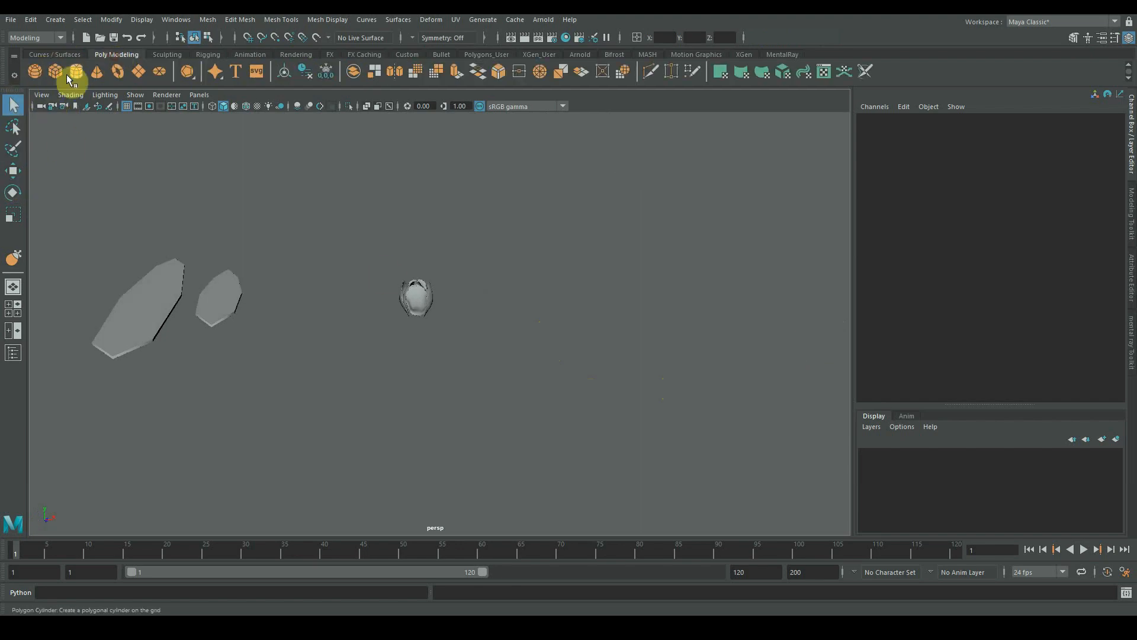
pyautogui.click(55, 71)
pyautogui.press('space')
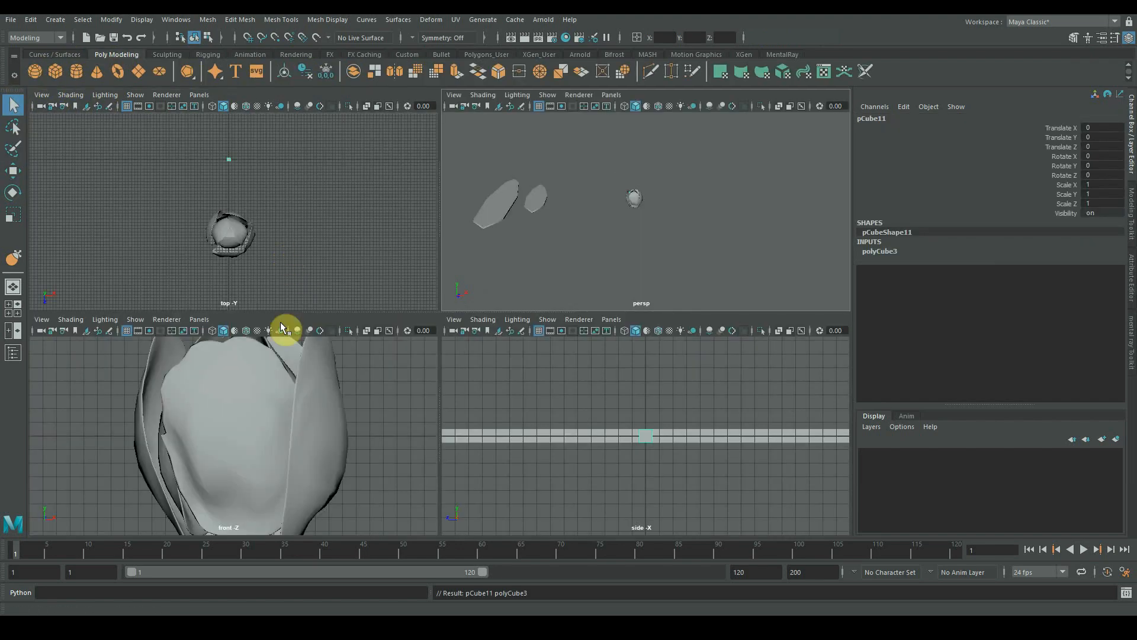
pyautogui.press('space')
pyautogui.press('w')
pyautogui.moveTo(439, 314); pyautogui.dragTo(438, 351)
pyautogui.press('space')
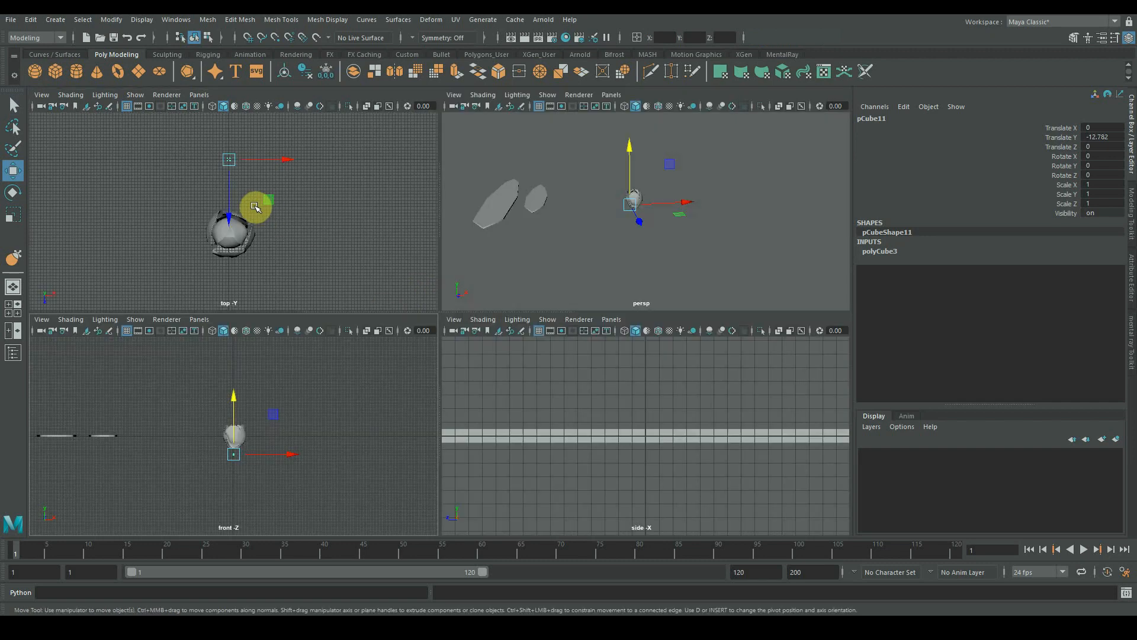
pyautogui.moveTo(230, 208); pyautogui.dragTo(228, 283)
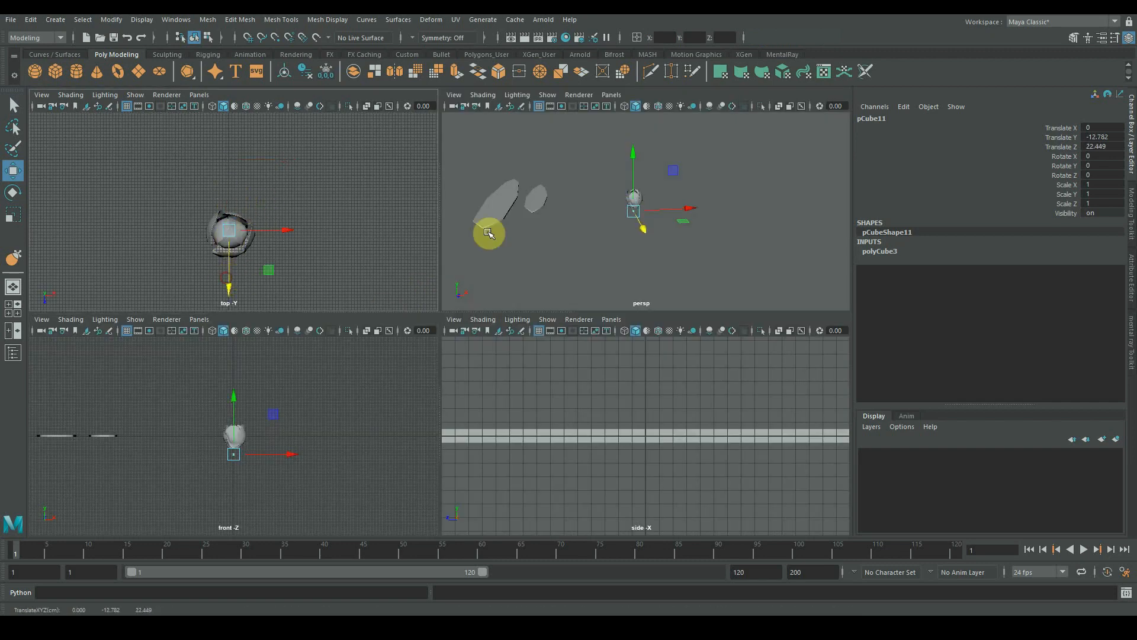
pyautogui.press('space')
# Scale the cube to about 93.39 in Y to form a long stem and lower it beneath the flower.
pyautogui.scroll(-5, 371, 362)
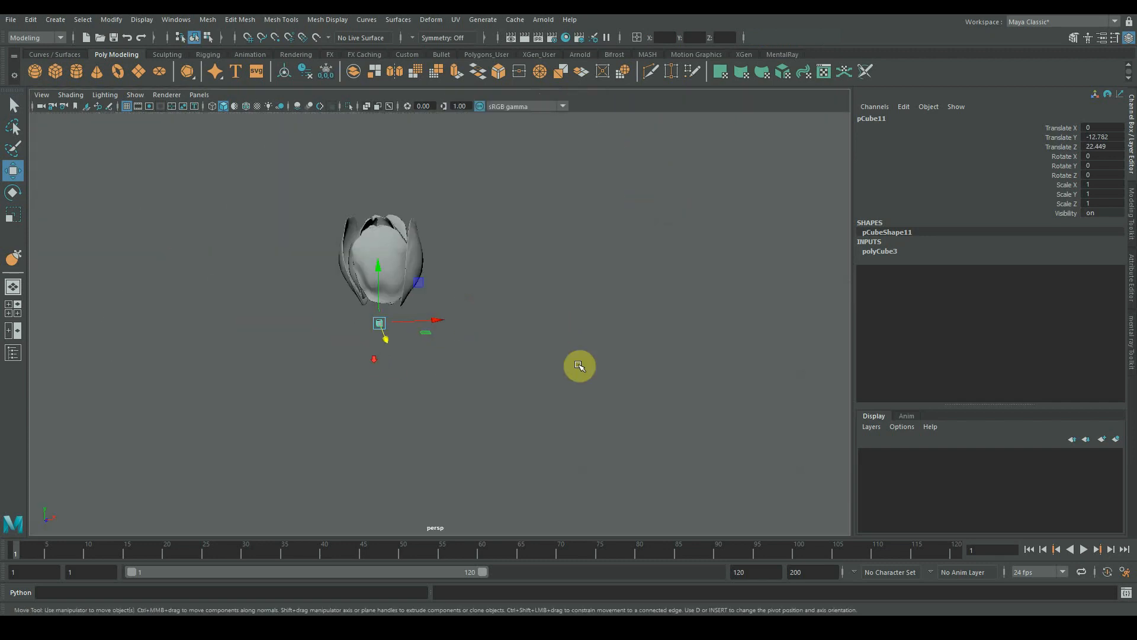
pyautogui.keyDown('alt'); pyautogui.moveTo(578, 366); pyautogui.dragTo(481, 330); pyautogui.keyUp('alt')
pyautogui.press('r')
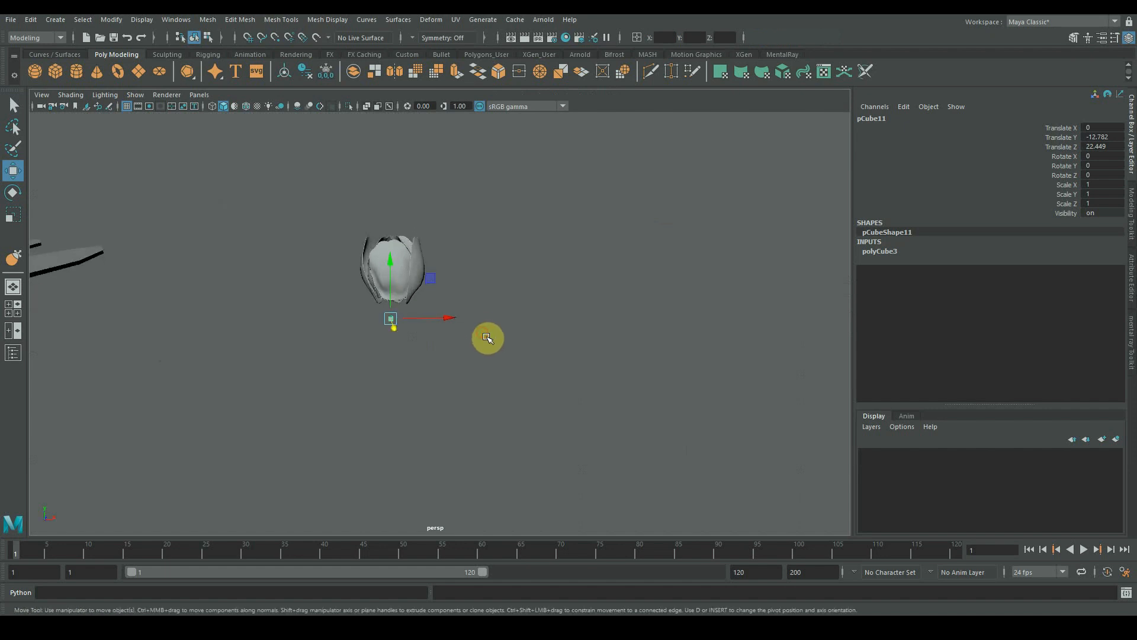
pyautogui.click(435, 319)
pyautogui.moveTo(386, 265); pyautogui.dragTo(385, 89)
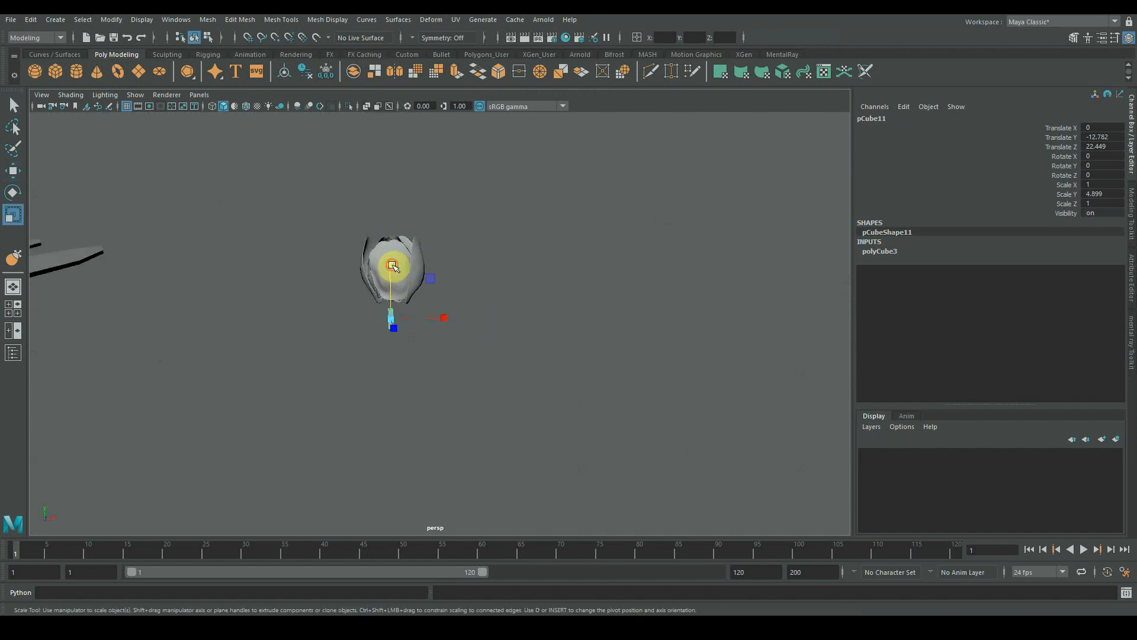
pyautogui.moveTo(391, 267); pyautogui.dragTo(371, 91)
pyautogui.press('w')
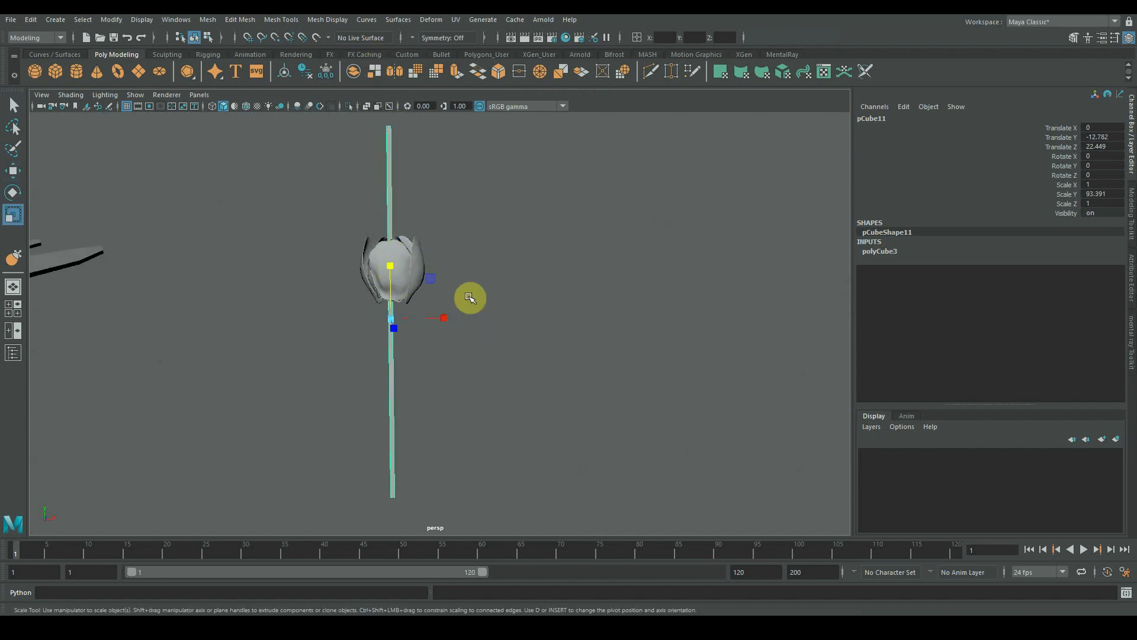
pyautogui.moveTo(391, 269); pyautogui.dragTo(388, 463)
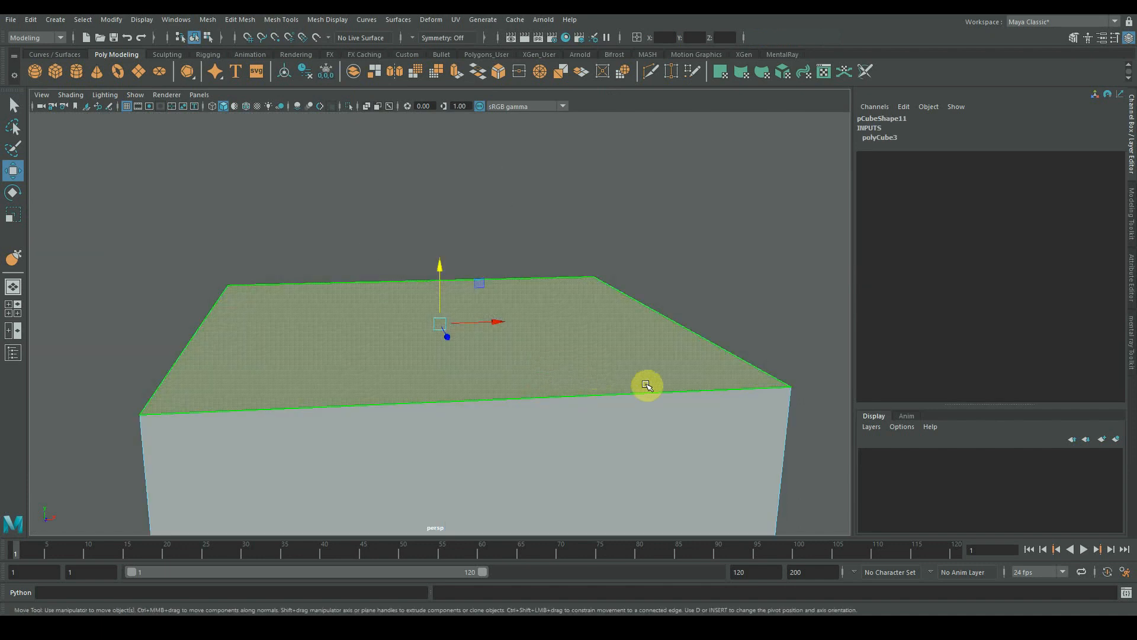
# Extrude the stem's top face slightly upward and scale it outward to flare the end.
pyautogui.scroll(-10, 648, 385)
pyautogui.keyDown('alt'); pyautogui.moveTo(499, 388); pyautogui.dragTo(501, 360); pyautogui.keyUp('alt')
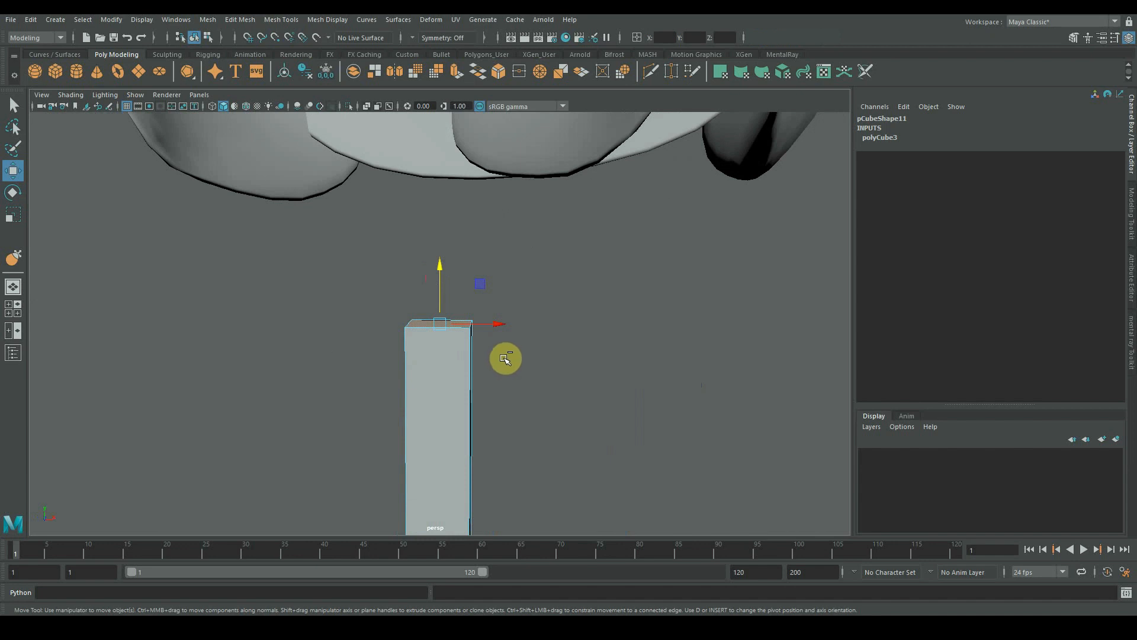
pyautogui.hotkey('ctrl', 'e')
pyautogui.moveTo(437, 283); pyautogui.dragTo(438, 243)
pyautogui.press('r')
pyautogui.keyDown('alt'); pyautogui.moveTo(551, 310); pyautogui.dragTo(457, 338); pyautogui.keyUp('alt')
pyautogui.click(563, 300)
pyautogui.click(450, 280)
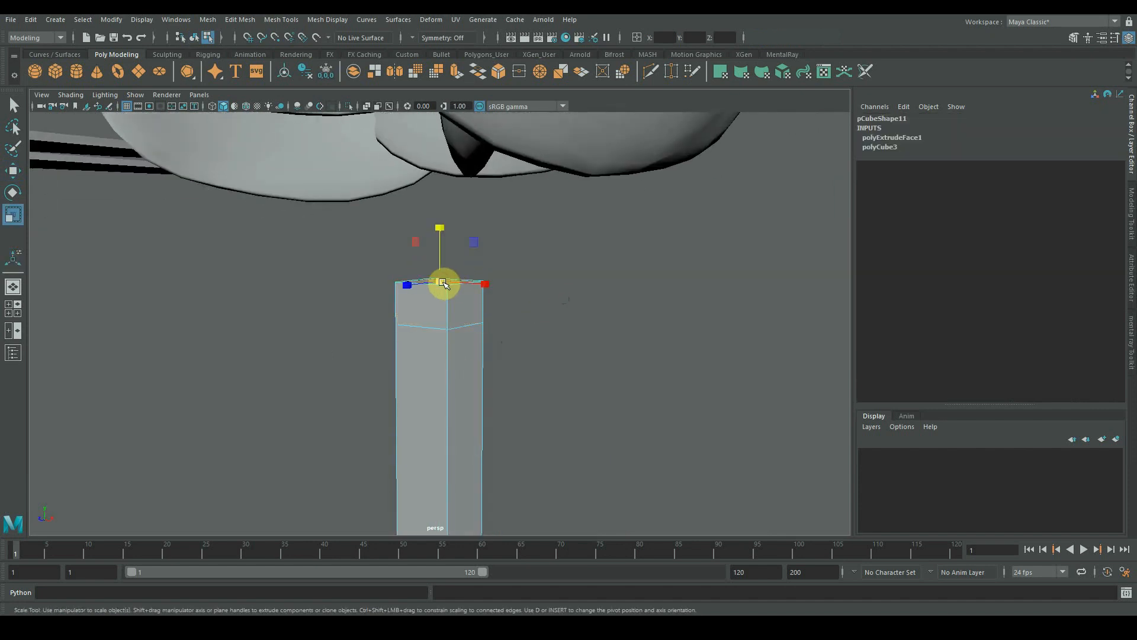
pyautogui.moveTo(444, 284); pyautogui.dragTo(459, 284)
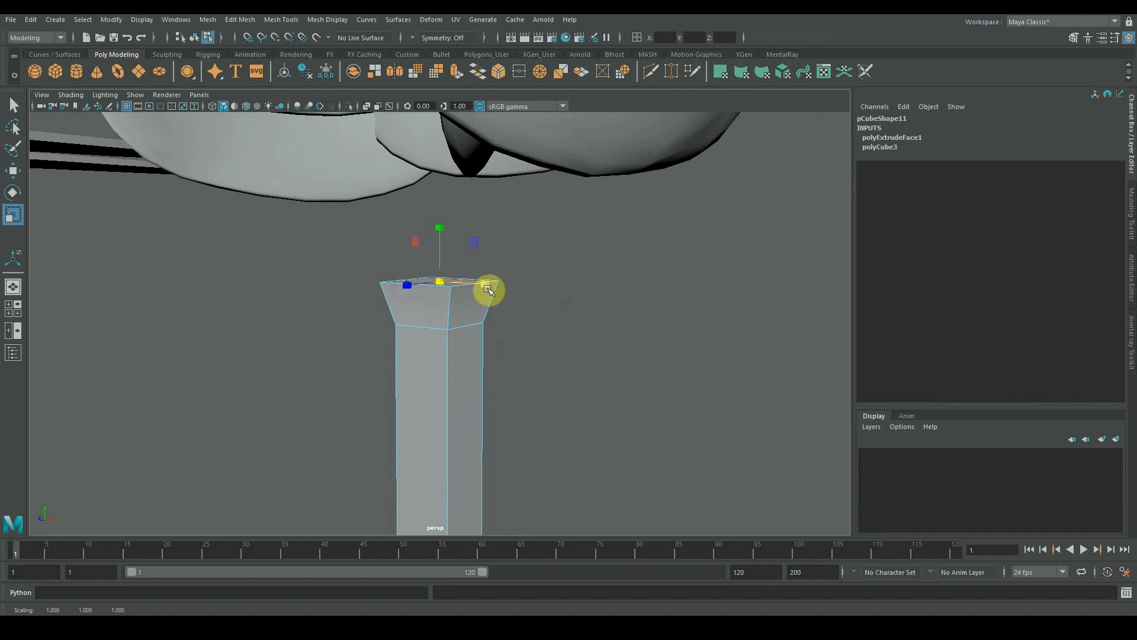
# Extrude the stem's flared top face upward by 0.609 and delete the cap face to leave the end open.
pyautogui.hotkey('ctrl', 'e')
pyautogui.moveTo(441, 240); pyautogui.dragTo(432, 208)
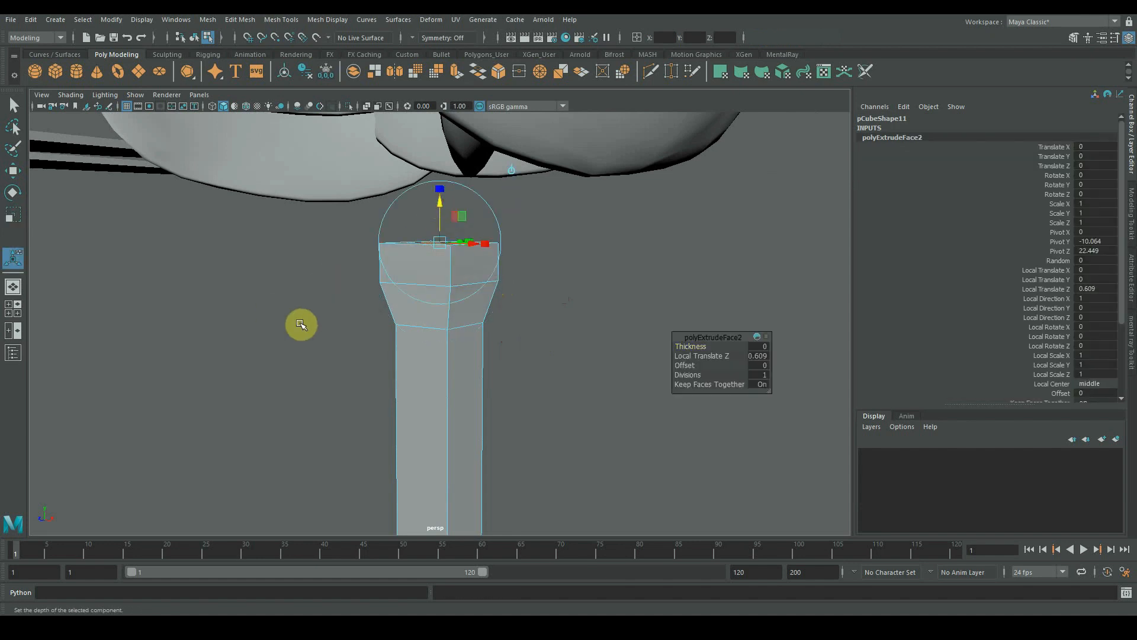
pyautogui.click(376, 337)
pyautogui.moveTo(524, 299)
pyautogui.keyDown('alt'); pyautogui.mouseDown()
pyautogui.moveTo(543, 290)
pyautogui.moveTo(568, 304)
pyautogui.moveTo(530, 298)
pyautogui.moveTo(540, 304)
pyautogui.mouseUp(); pyautogui.keyUp('alt')
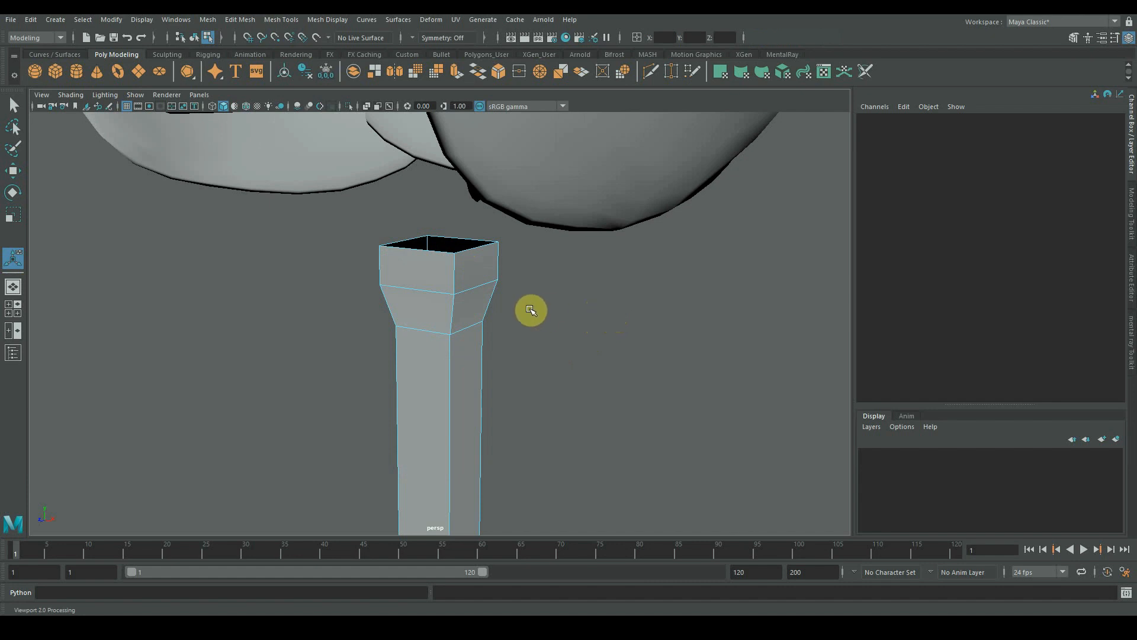
pyautogui.keyDown('alt'); pyautogui.moveTo(601, 316); pyautogui.dragTo(332, 311, button='right'); pyautogui.keyUp('alt')
pyautogui.keyDown('alt'); pyautogui.moveTo(317, 309); pyautogui.dragTo(390, 299); pyautogui.keyUp('alt')
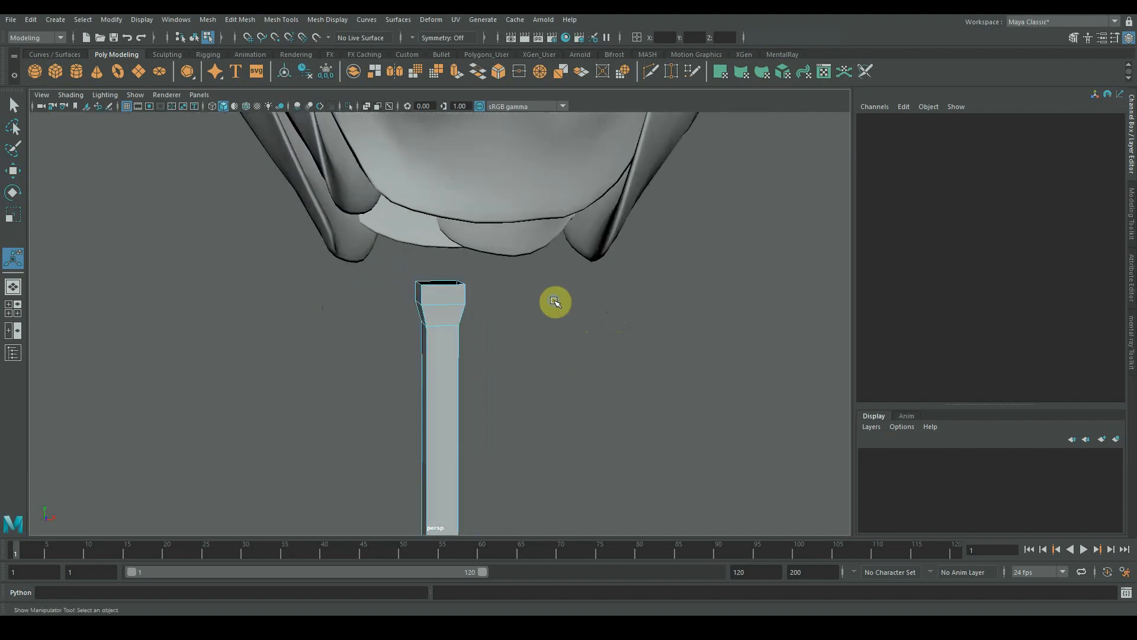
pyautogui.keyDown('alt'); pyautogui.moveTo(555, 301); pyautogui.dragTo(388, 304, button='right'); pyautogui.keyUp('alt')
# In the wireframe top view, centre the stem beneath the bud at about X 0.166 and Z 23.727.
pyautogui.moveTo(456, 338); pyautogui.dragTo(497, 305, button='right')
pyautogui.press('space')
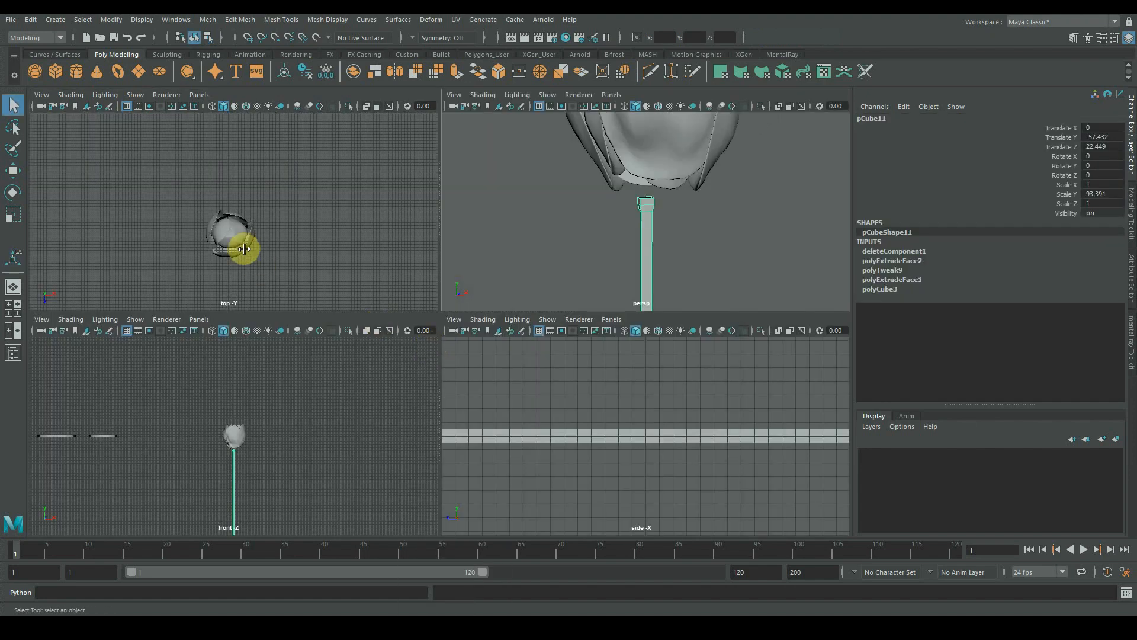
pyautogui.press('space')
pyautogui.scroll(4, 435, 367)
pyautogui.keyDown('alt'); pyautogui.moveTo(435, 368); pyautogui.dragTo(421, 276, button='middle'); pyautogui.keyUp('alt')
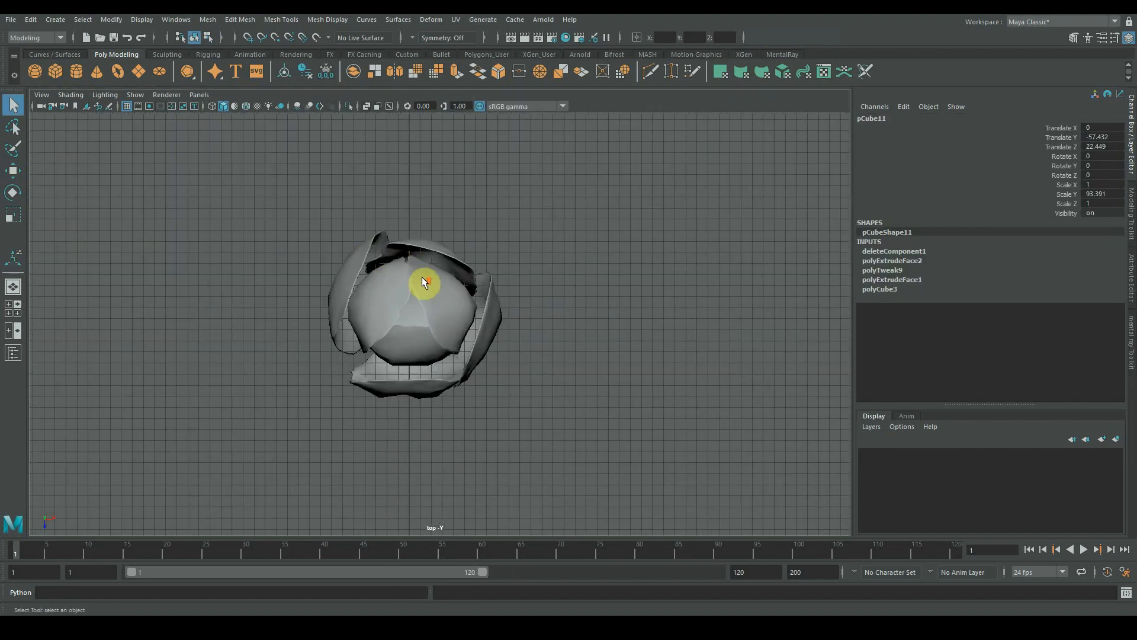
pyautogui.scroll(3, 422, 276)
pyautogui.click(212, 107)
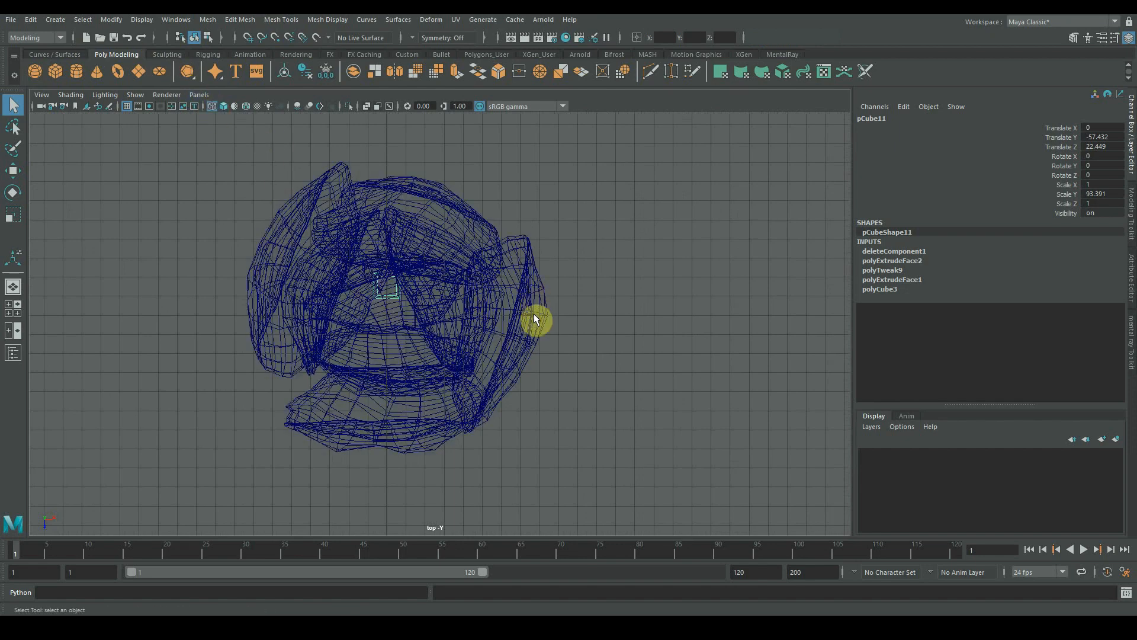
pyautogui.scroll(3, 528, 315)
pyautogui.keyDown('alt'); pyautogui.moveTo(403, 298); pyautogui.dragTo(420, 275, button='middle'); pyautogui.keyUp('alt')
pyautogui.press('w')
pyautogui.moveTo(390, 251); pyautogui.dragTo(393, 289)
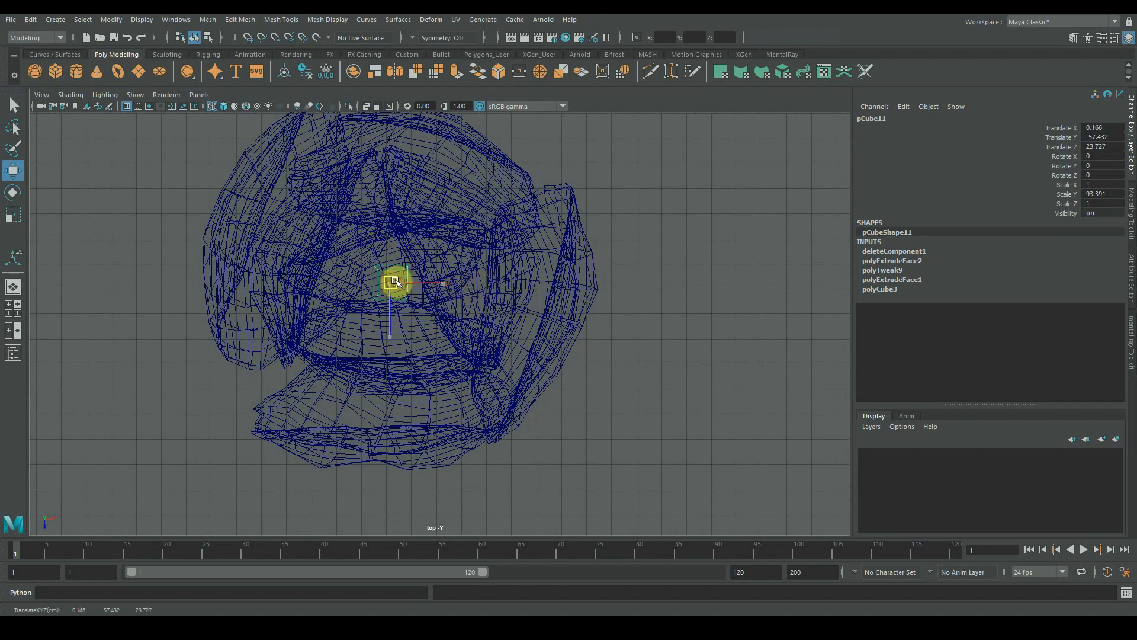
# Bring the stem's flared top up against the underside of the bud.
pyautogui.press('space')
pyautogui.press('space')
pyautogui.moveTo(642, 231)
pyautogui.keyDown('alt'); pyautogui.mouseDown()
pyautogui.moveTo(536, 299)
pyautogui.moveTo(604, 330)
pyautogui.moveTo(635, 362)
pyautogui.moveTo(576, 335)
pyautogui.mouseUp(); pyautogui.keyUp('alt')
pyautogui.moveTo(464, 299); pyautogui.dragTo(414, 274, button='right')
pyautogui.moveTo(382, 243); pyautogui.dragTo(444, 224)
# Select the bottom edge vertices of the inner petal above the stem and try pulling them down onto it.
pyautogui.press('q')
pyautogui.click(449, 221)
pyautogui.keyDown('alt'); pyautogui.moveTo(453, 217); pyautogui.dragTo(491, 222, button='right'); pyautogui.keyUp('alt')
pyautogui.keyDown('alt'); pyautogui.moveTo(441, 201); pyautogui.dragTo(531, 342, button='middle'); pyautogui.keyUp('alt')
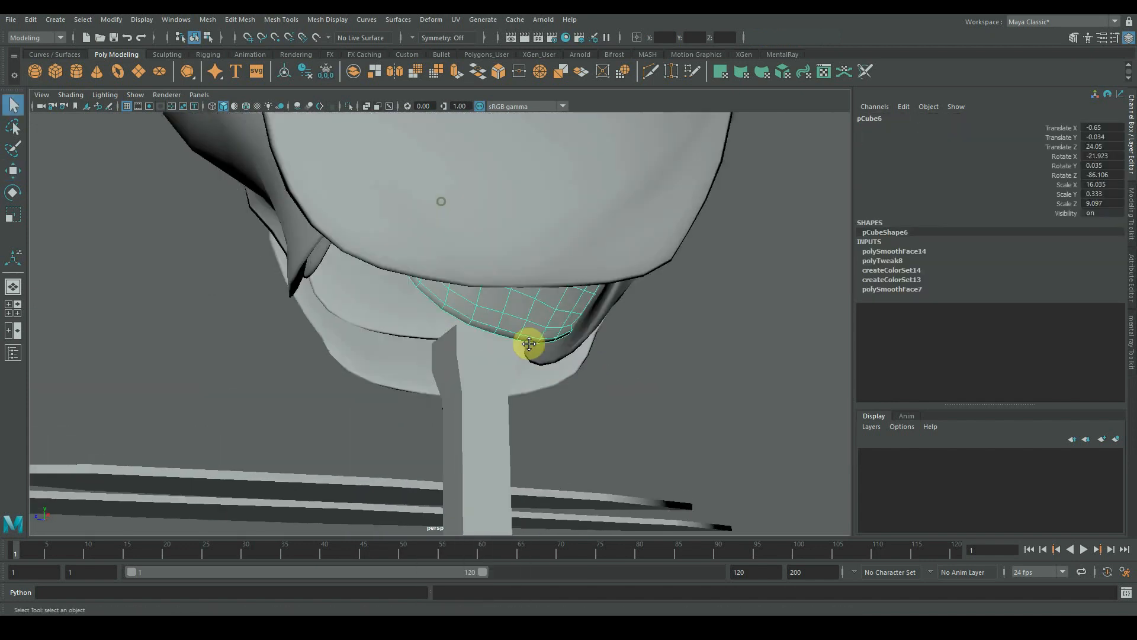
pyautogui.keyDown('alt'); pyautogui.moveTo(530, 343); pyautogui.dragTo(396, 254); pyautogui.keyUp('alt')
pyautogui.keyDown('alt'); pyautogui.moveTo(456, 243); pyautogui.dragTo(652, 272, button='right'); pyautogui.keyUp('alt')
pyautogui.rightClick(456, 197)
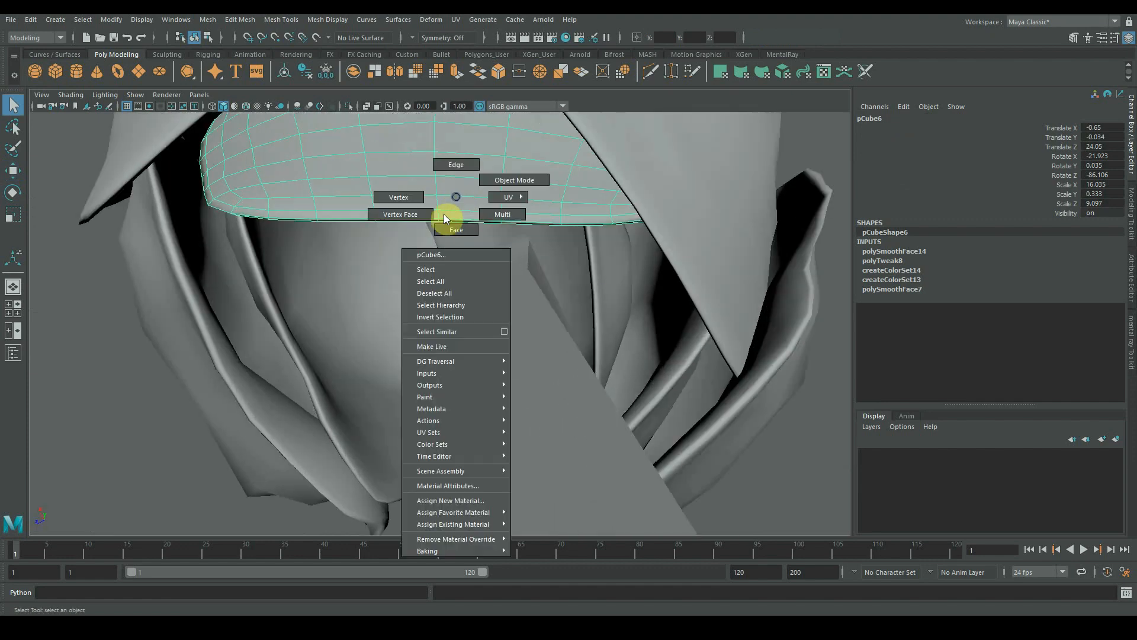
pyautogui.moveTo(439, 227); pyautogui.dragTo(409, 199, button='right')
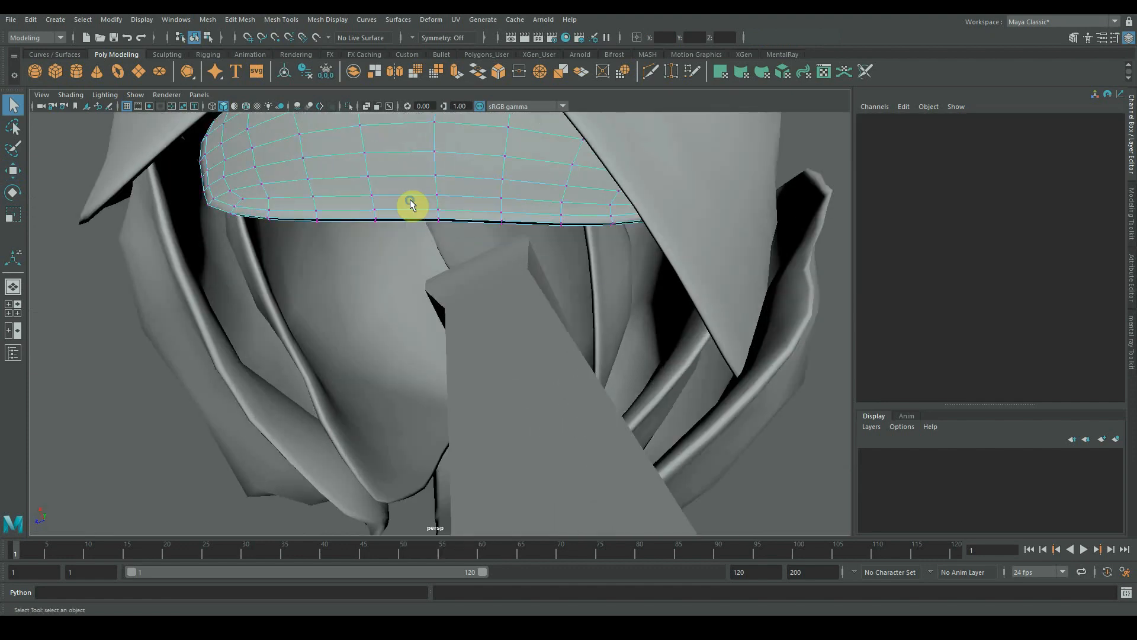
pyautogui.keyDown('alt'); pyautogui.moveTo(410, 199); pyautogui.dragTo(345, 265); pyautogui.keyUp('alt')
pyautogui.keyDown('alt'); pyautogui.moveTo(510, 289); pyautogui.dragTo(475, 402); pyautogui.keyUp('alt')
pyautogui.press('w')
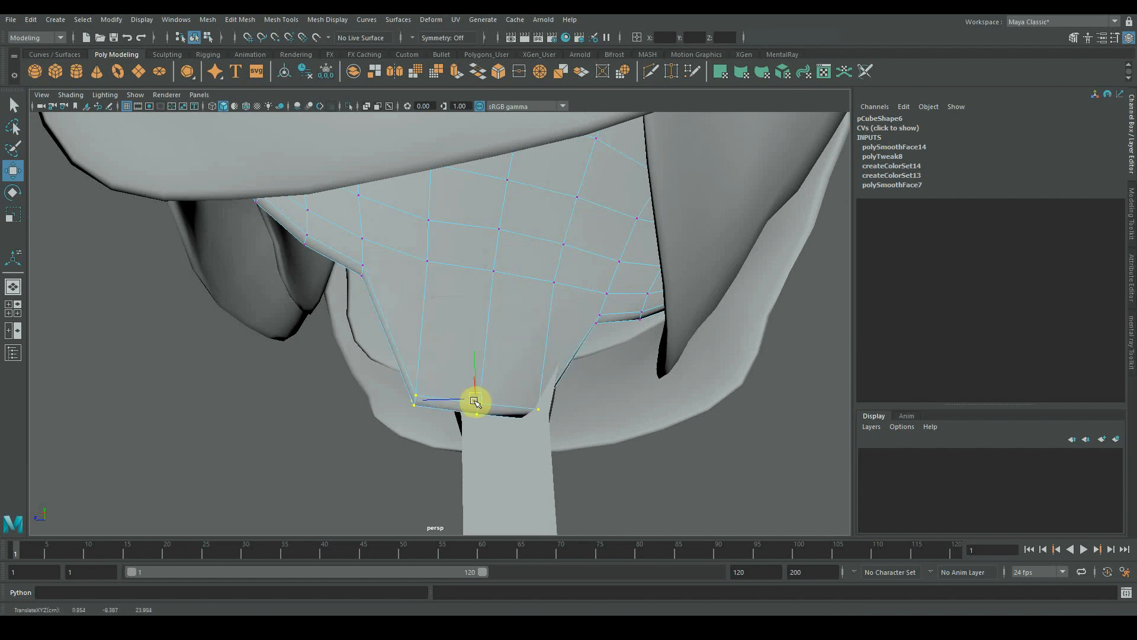
pyautogui.hotkey('ctrl', 'z')
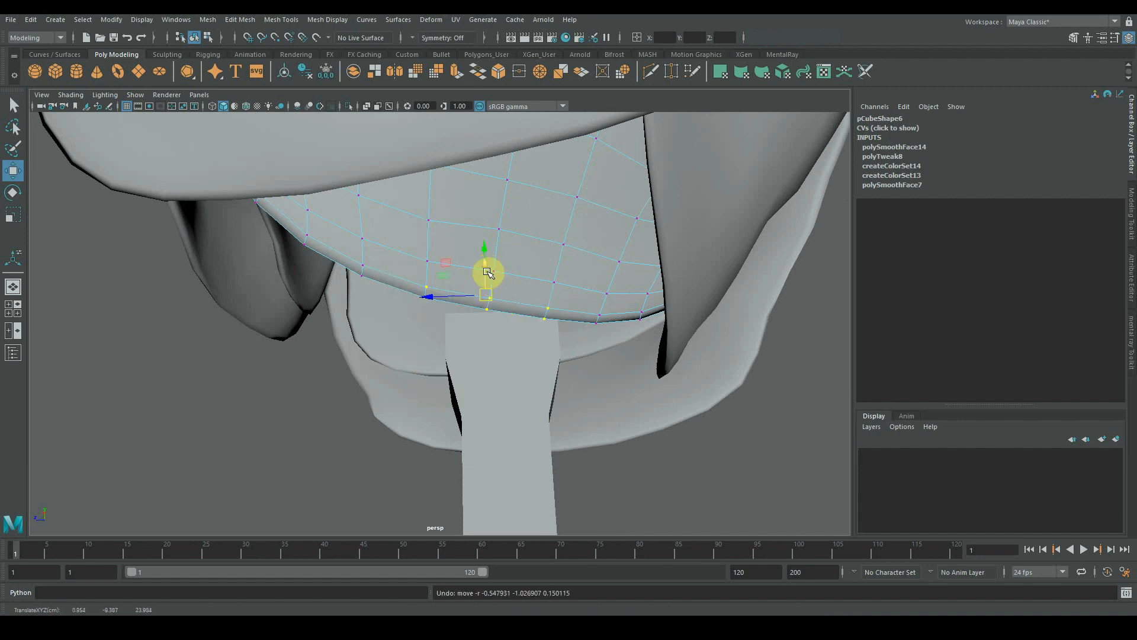
# Turn on soft selection and pull the inner petal's bottom edge smoothly down over the stem's top.
pyautogui.press('b')
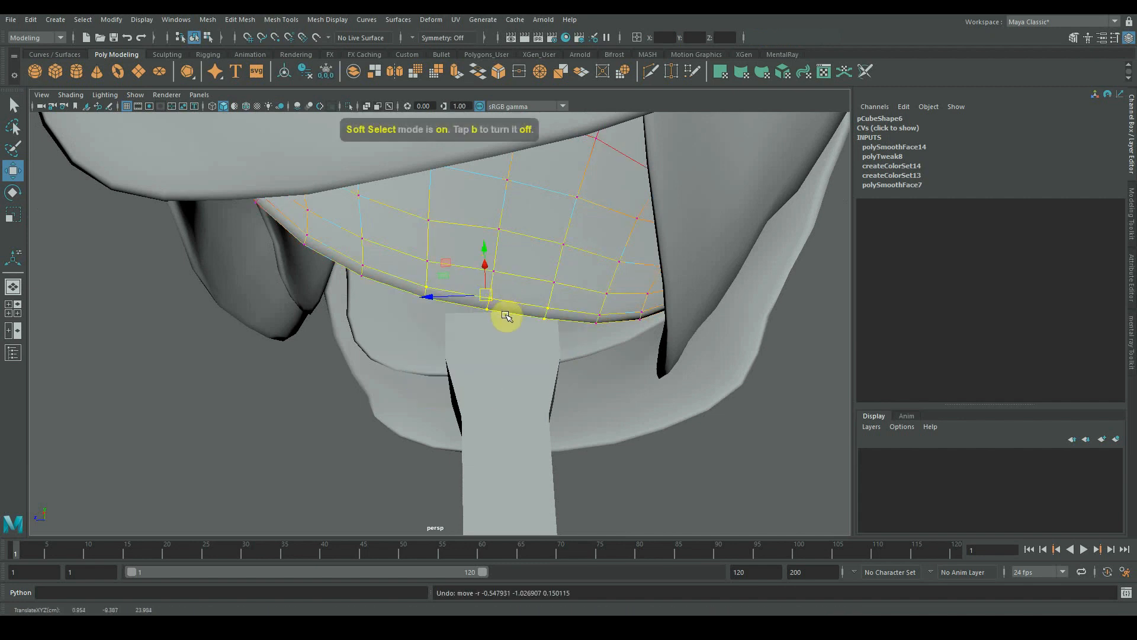
pyautogui.keyDown('alt'); pyautogui.moveTo(613, 310); pyautogui.dragTo(375, 279); pyautogui.keyUp('alt')
pyautogui.hotkey('ctrl', 'z')
pyautogui.press('b')
pyautogui.moveTo(474, 283)
pyautogui.keyDown('alt'); pyautogui.mouseDown()
pyautogui.moveTo(485, 302)
pyautogui.moveTo(459, 286)
pyautogui.moveTo(459, 296)
pyautogui.mouseUp(); pyautogui.keyUp('alt')
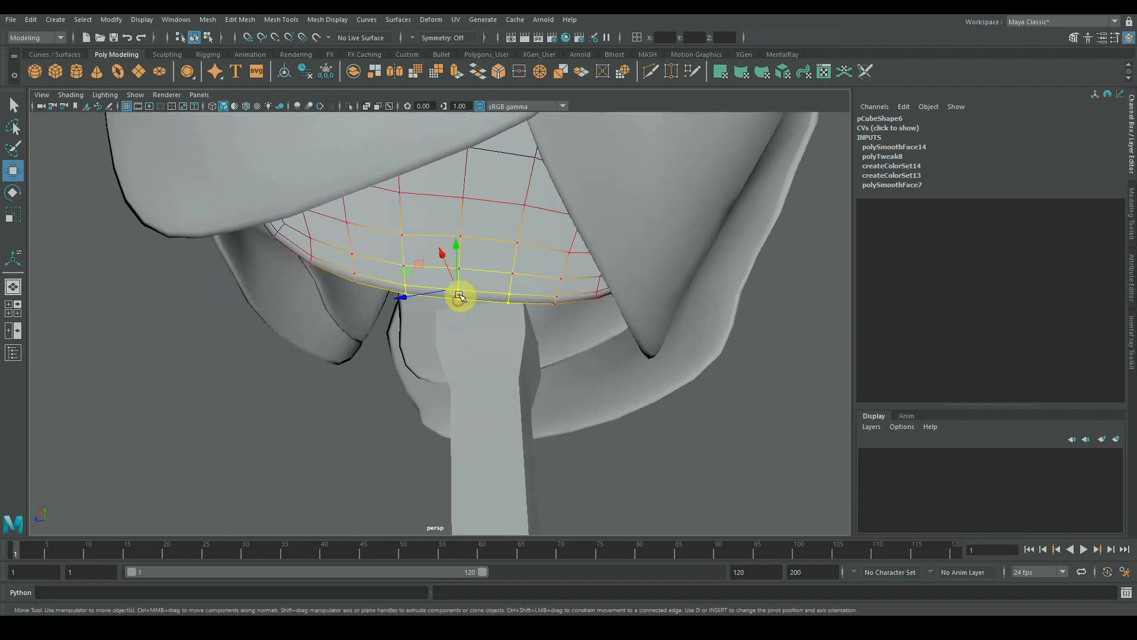
pyautogui.moveTo(459, 246); pyautogui.dragTo(456, 297)
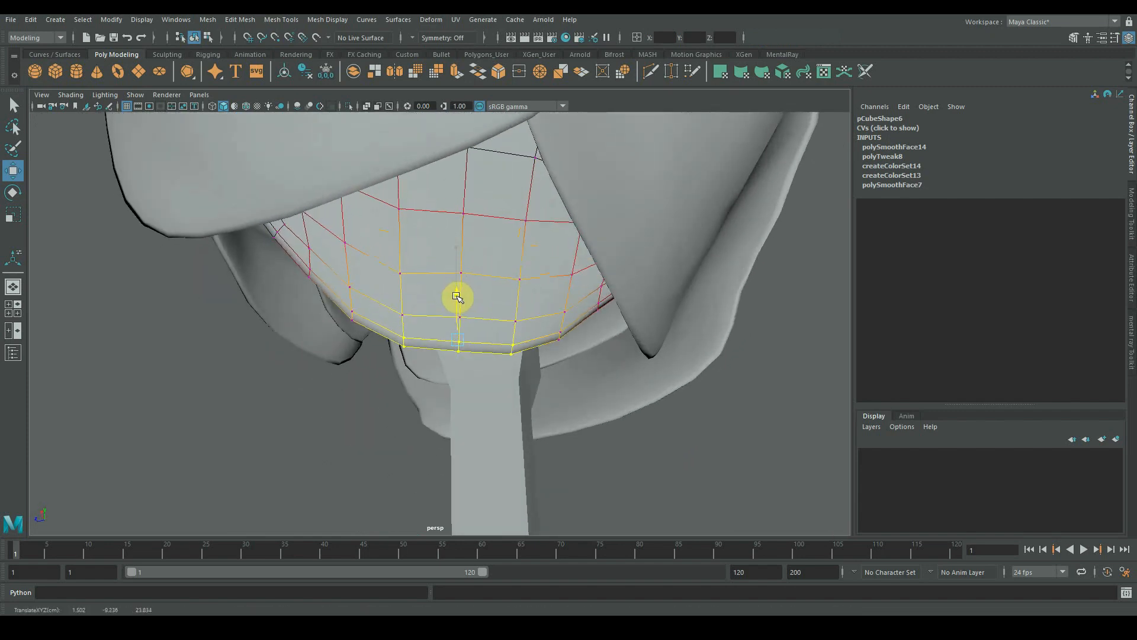
# Scale the inner petal's bottom edge vertices and shift them against the side of the stem's flared top.
pyautogui.press('r')
pyautogui.moveTo(463, 346); pyautogui.dragTo(543, 362)
pyautogui.press('w')
pyautogui.moveTo(538, 403); pyautogui.dragTo(533, 395)
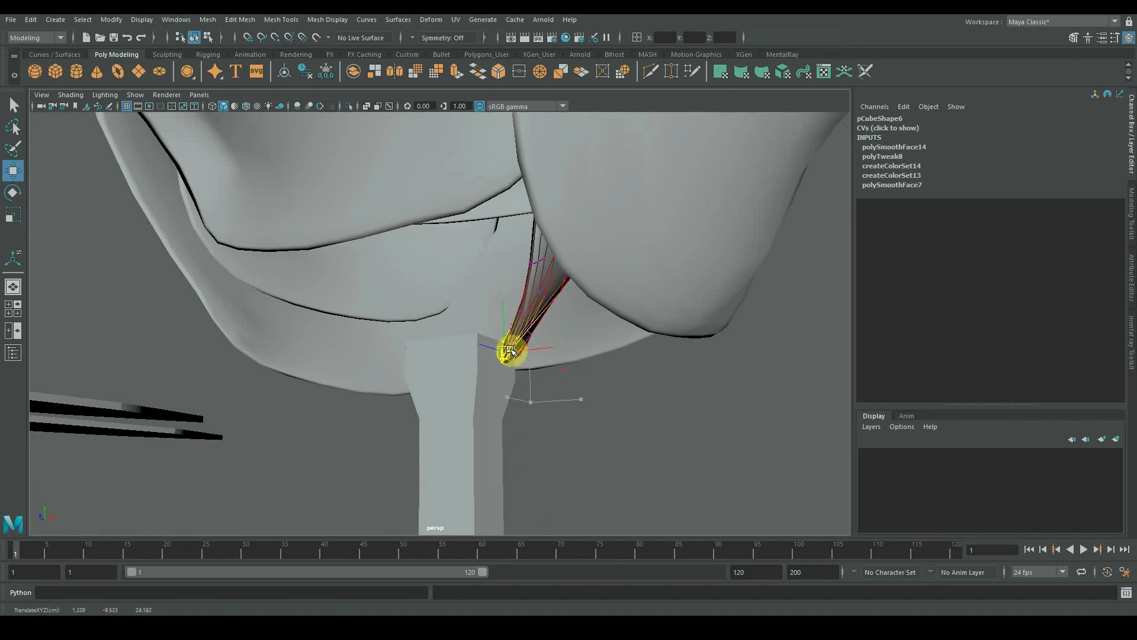
pyautogui.keyDown('alt'); pyautogui.moveTo(511, 358); pyautogui.dragTo(441, 230); pyautogui.keyUp('alt')
pyautogui.press('e')
pyautogui.press('w')
# Select the neighbouring inner petal's lower edge vertices, bend them in toward the stem with soft selection, and return to object mode.
pyautogui.click(439, 225)
pyautogui.keyDown('alt'); pyautogui.moveTo(439, 224); pyautogui.dragTo(584, 244, button='right'); pyautogui.keyUp('alt')
pyautogui.keyDown('alt'); pyautogui.moveTo(584, 244); pyautogui.dragTo(472, 254); pyautogui.keyUp('alt')
pyautogui.moveTo(472, 254); pyautogui.dragTo(432, 267, button='right')
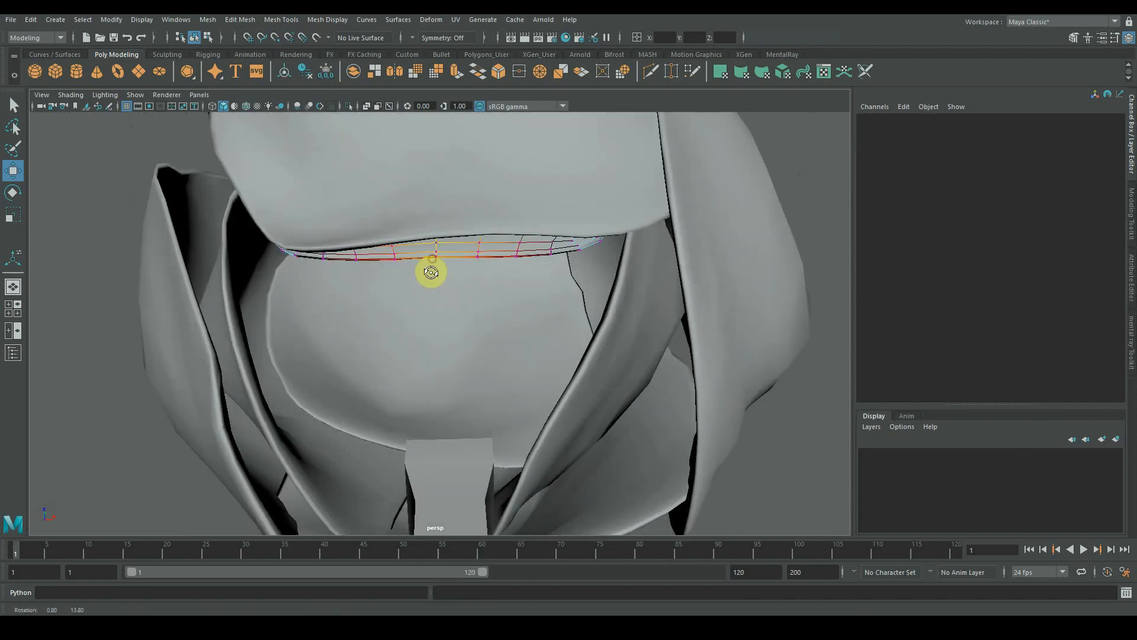
pyautogui.moveTo(495, 276); pyautogui.dragTo(396, 245)
pyautogui.keyDown('alt'); pyautogui.moveTo(456, 277); pyautogui.dragTo(628, 330); pyautogui.keyUp('alt')
pyautogui.keyDown('alt'); pyautogui.moveTo(584, 251); pyautogui.dragTo(479, 350); pyautogui.keyUp('alt')
pyautogui.press('e')
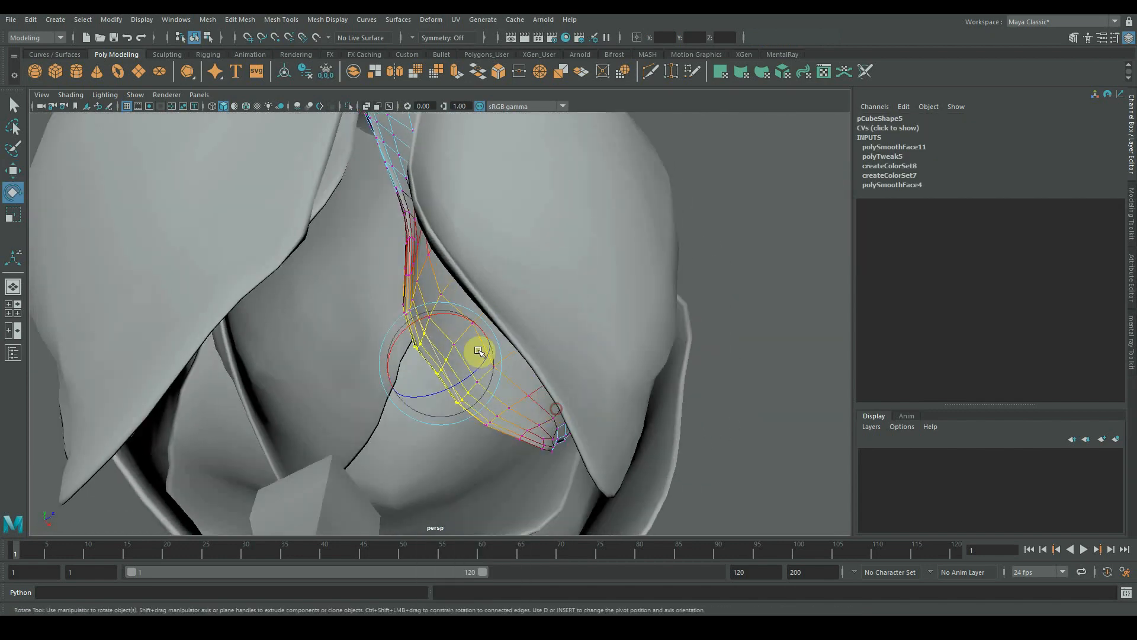
pyautogui.keyDown('alt'); pyautogui.moveTo(564, 286); pyautogui.dragTo(302, 285); pyautogui.keyUp('alt')
pyautogui.press('F8')
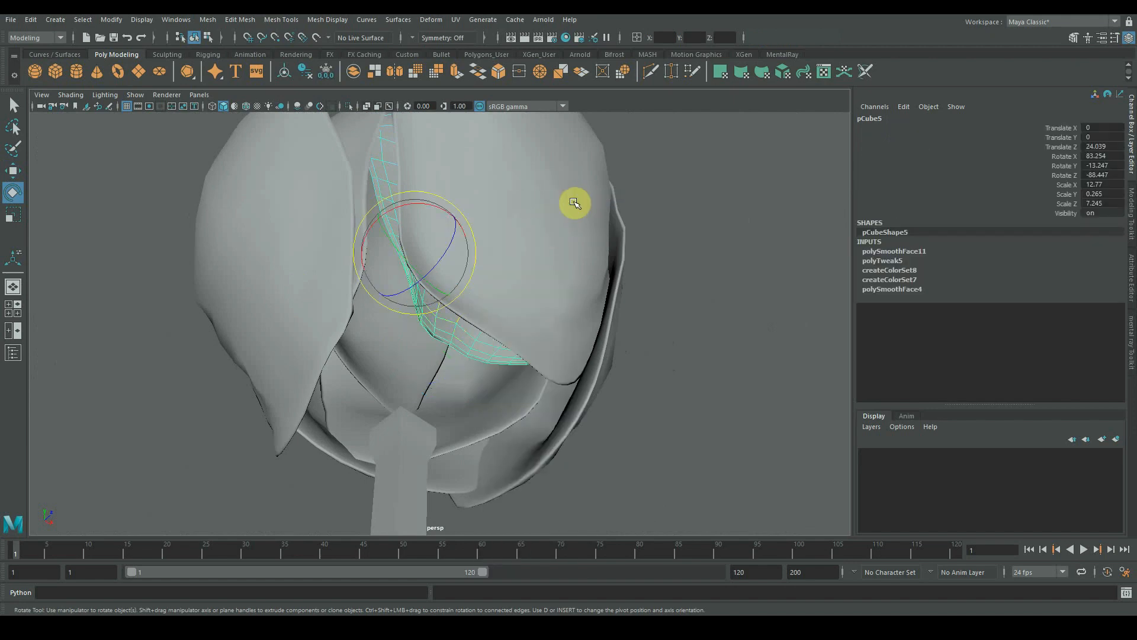
# Select all the petals of the bud and combine them into one mesh.
pyautogui.keyDown('alt'); pyautogui.moveTo(577, 198); pyautogui.dragTo(637, 336); pyautogui.keyUp('alt')
pyautogui.keyDown('alt'); pyautogui.moveTo(637, 336); pyautogui.dragTo(584, 254, button='right'); pyautogui.keyUp('alt')
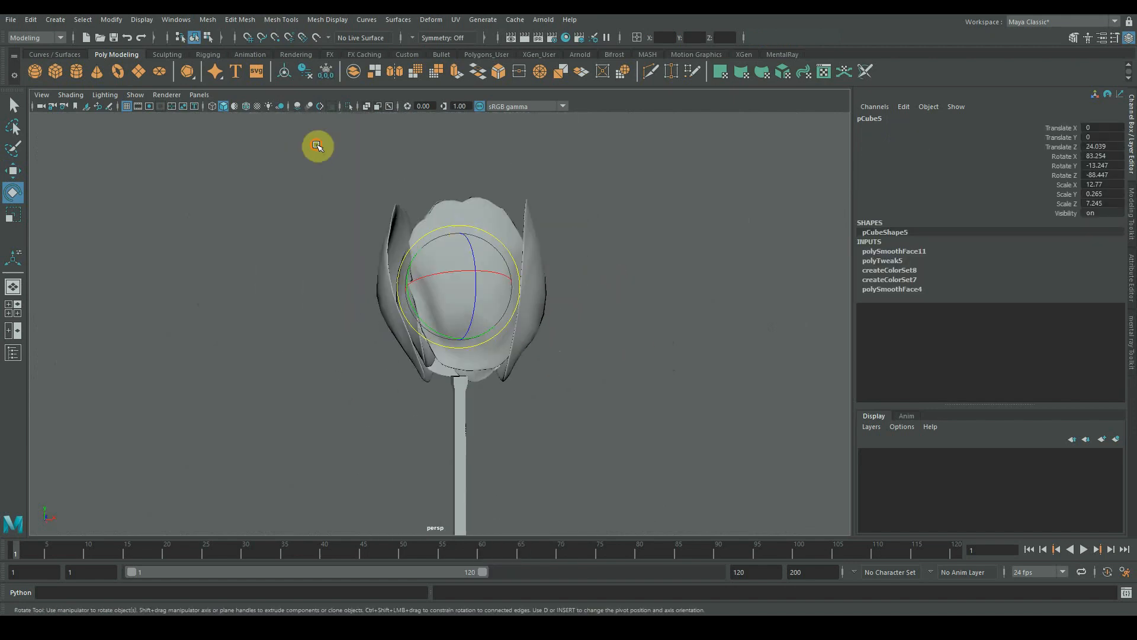
pyautogui.moveTo(317, 144); pyautogui.dragTo(725, 322)
pyautogui.keyDown('shift'); pyautogui.rightClick(484, 335); pyautogui.keyUp('shift')
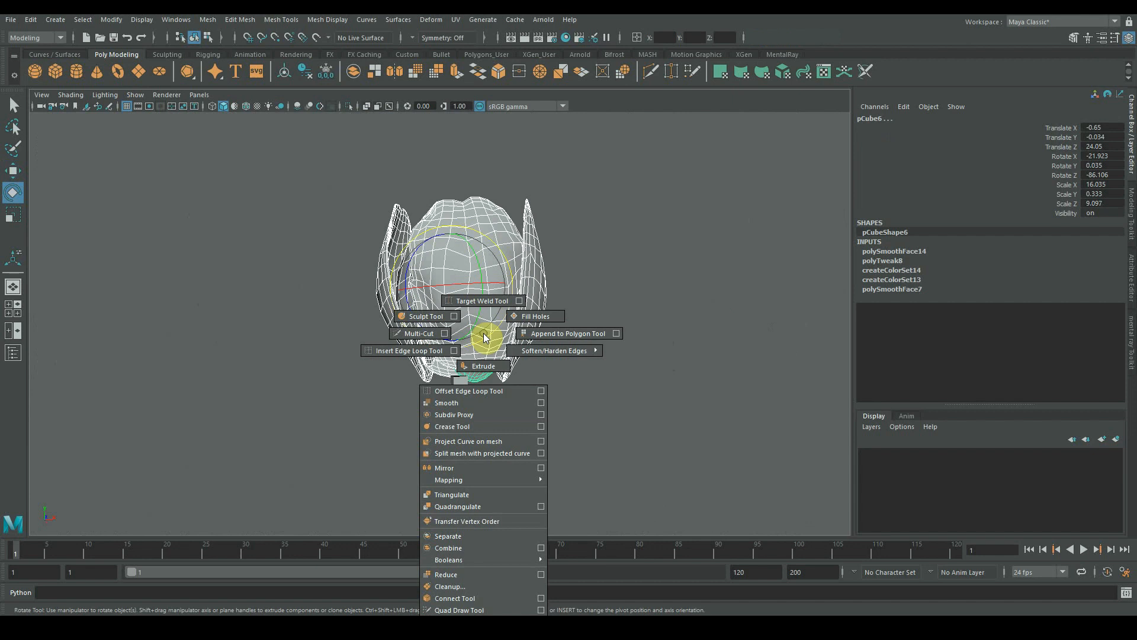
pyautogui.click(448, 547)
# Delete the construction history of the combined petal mesh.
pyautogui.press('r')
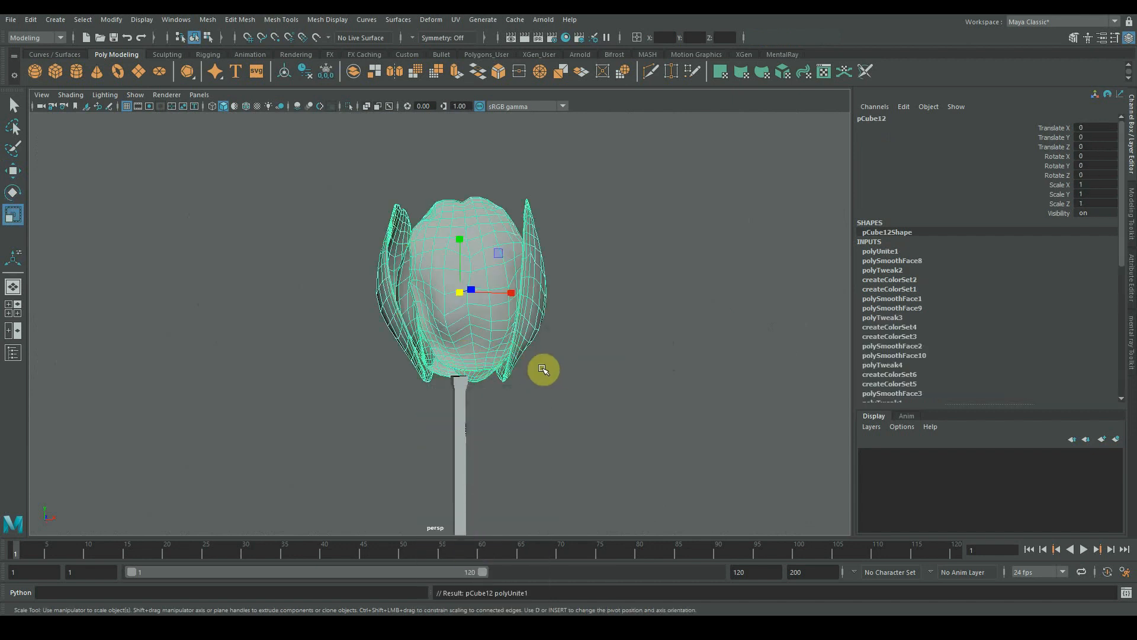
pyautogui.keyDown('alt'); pyautogui.moveTo(543, 369); pyautogui.dragTo(443, 345, button='right'); pyautogui.keyUp('alt')
pyautogui.hotkey('alt', 'shift', 'd')
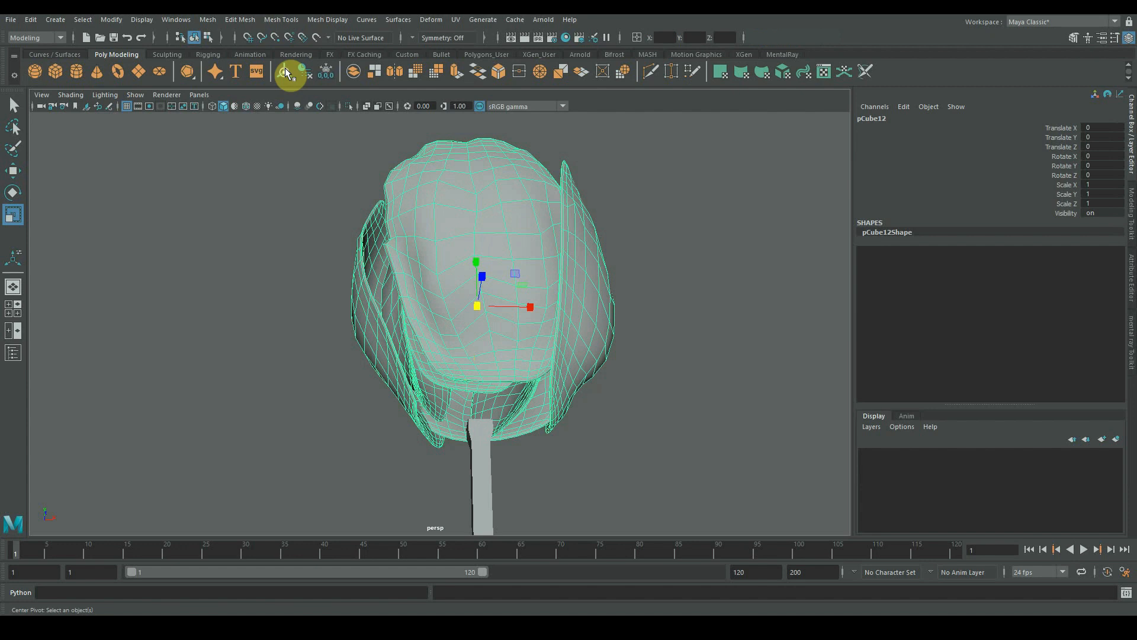
pyautogui.click(31, 20)
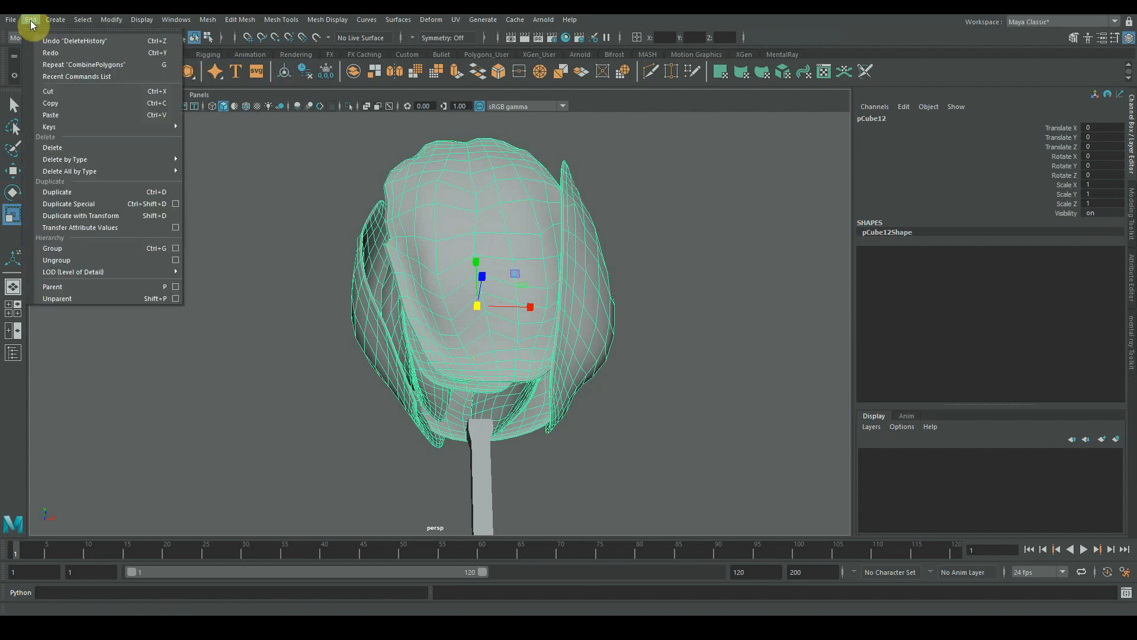
pyautogui.moveTo(97, 161)
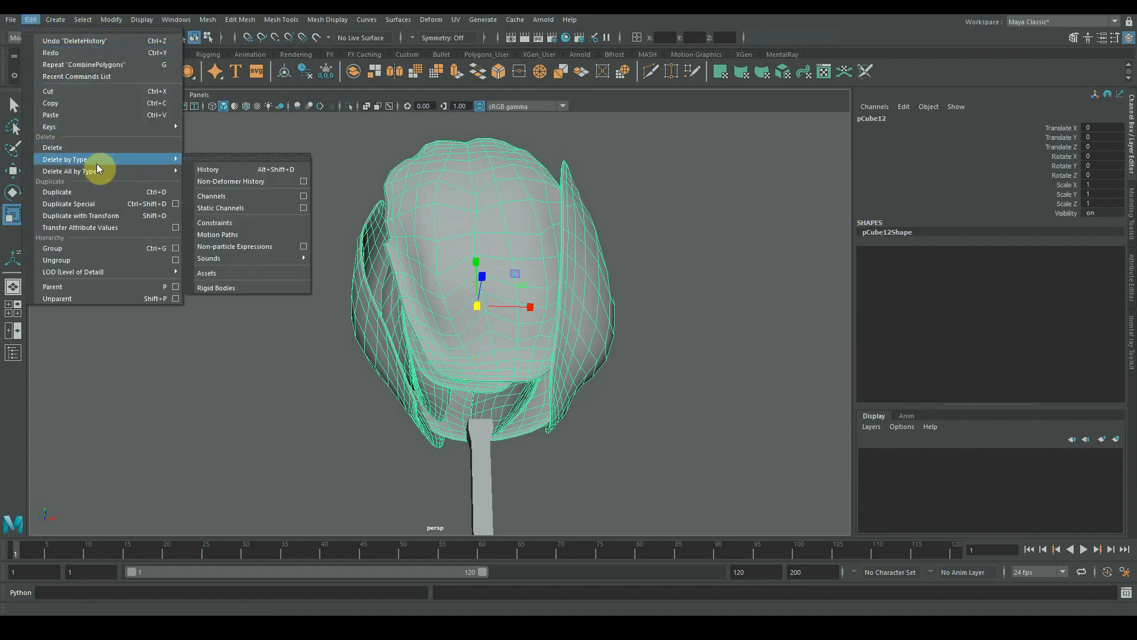
pyautogui.click(236, 171)
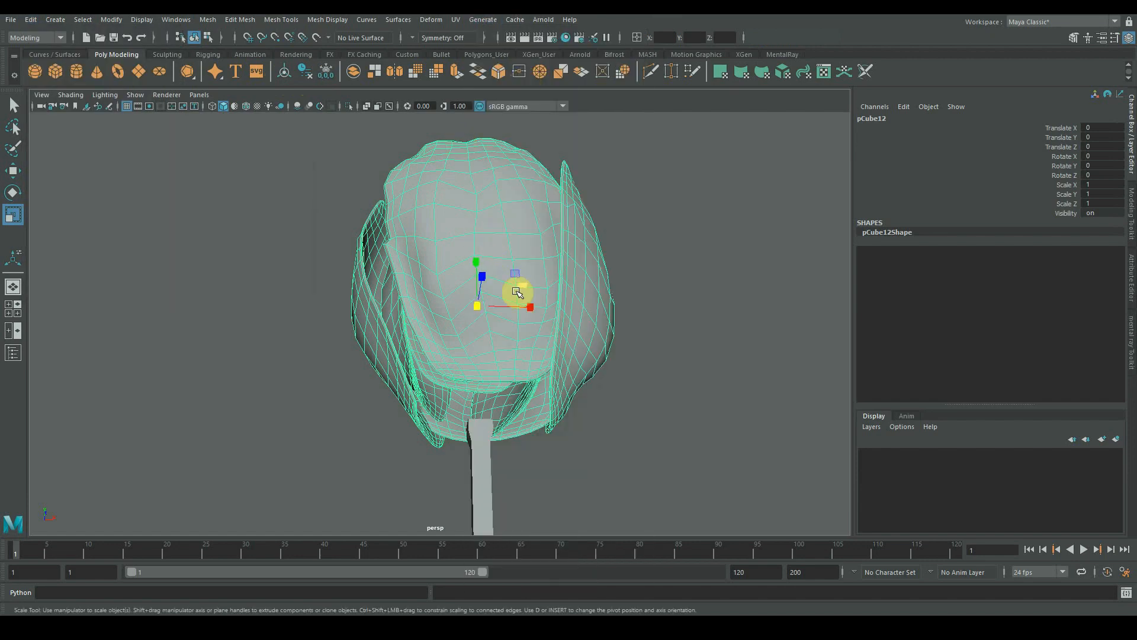
# In the front view, select the bottom vertices of all the petals and widen the soft selection falloff.
pyautogui.keyDown('alt'); pyautogui.moveTo(512, 300); pyautogui.dragTo(389, 332); pyautogui.keyUp('alt')
pyautogui.scroll(2, 555, 332)
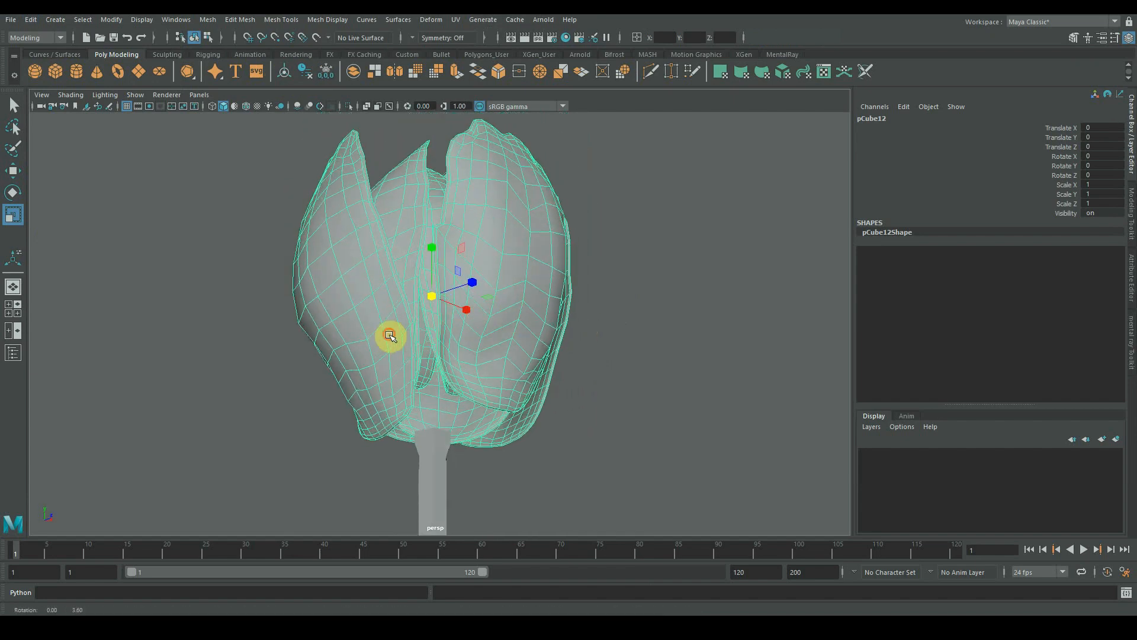
pyautogui.rightClick(390, 335)
pyautogui.moveTo(390, 340); pyautogui.dragTo(335, 276, button='right')
pyautogui.press('space')
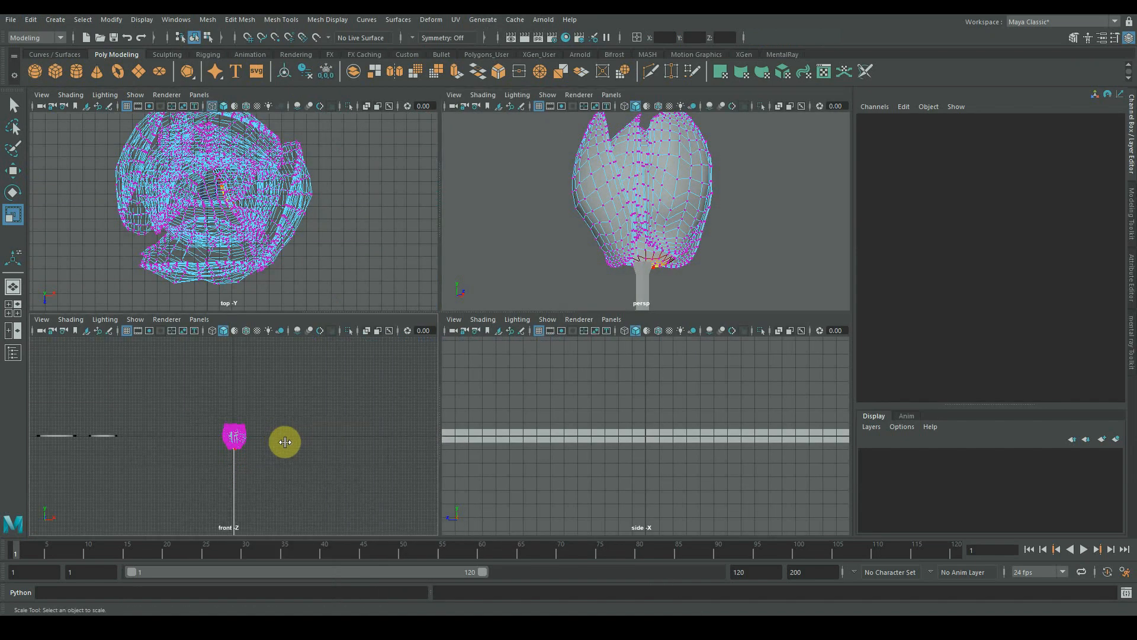
pyautogui.press('space')
pyautogui.press('f')
pyautogui.moveTo(557, 484); pyautogui.dragTo(306, 421)
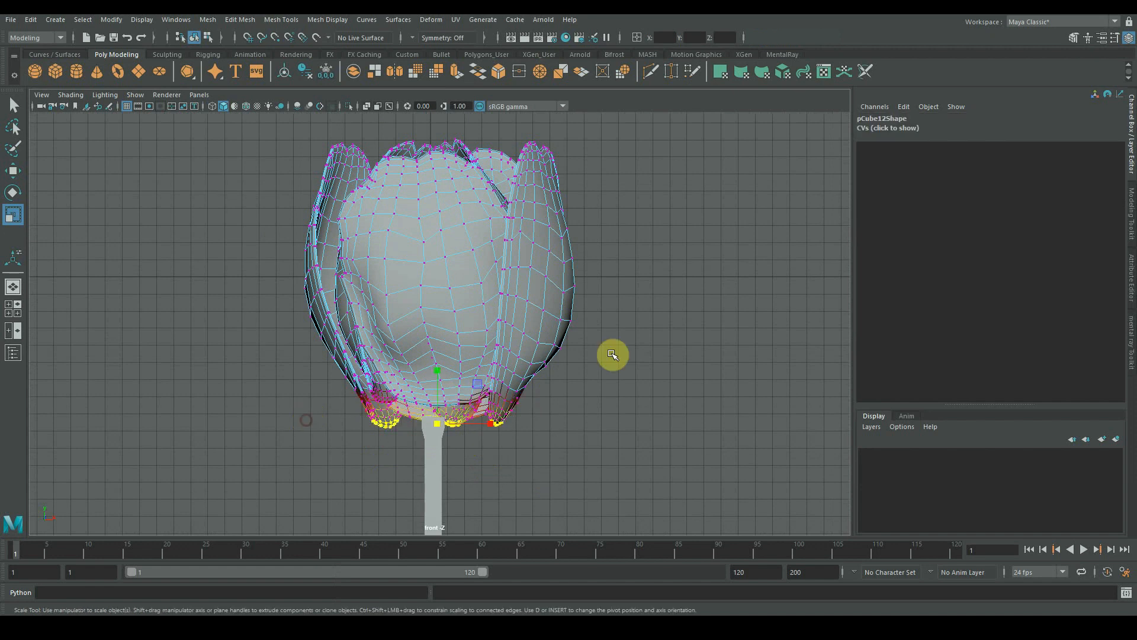
pyautogui.moveTo(424, 385); pyautogui.dragTo(477, 385)
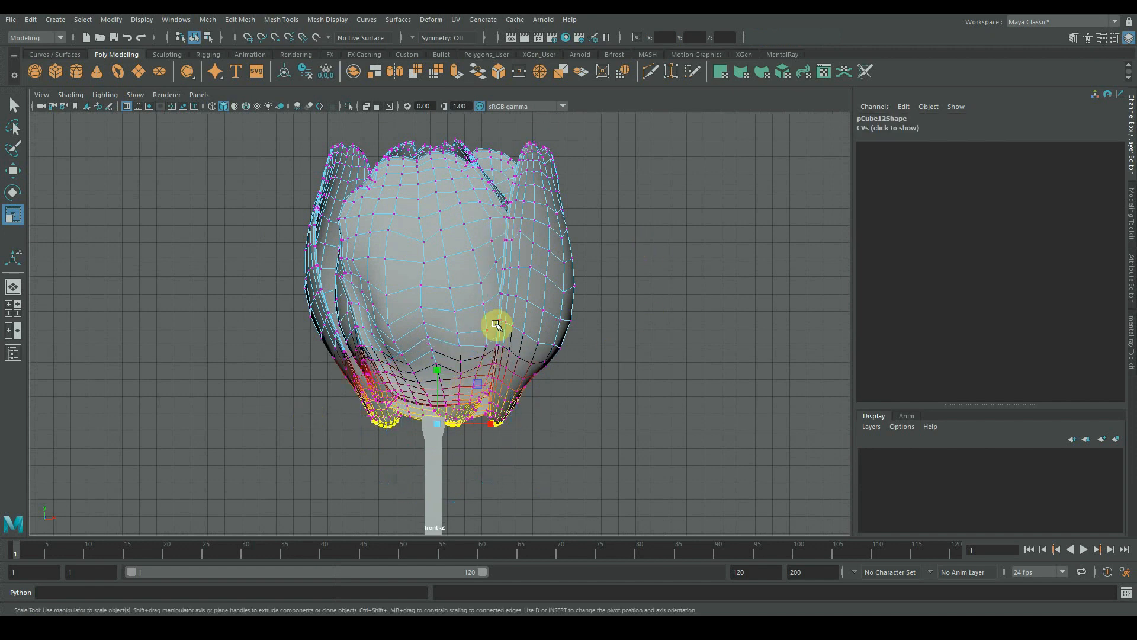
# Check the petal bases around the stem in the perspective view and return to object mode.
pyautogui.press('space')
pyautogui.press('space')
pyautogui.keyDown('alt'); pyautogui.moveTo(400, 343); pyautogui.dragTo(432, 322); pyautogui.keyUp('alt')
pyautogui.scroll(-5, 470, 322)
pyautogui.scroll(6, 601, 342)
pyautogui.press('q')
pyautogui.press('F8')
# Select one whole petal of the bud in face mode and go back to object mode.
pyautogui.keyDown('alt'); pyautogui.moveTo(472, 247); pyautogui.dragTo(770, 355); pyautogui.keyUp('alt')
pyautogui.moveTo(557, 254); pyautogui.dragTo(557, 287, button='right')
pyautogui.doubleClick(643, 249)
pyautogui.press('w')
pyautogui.keyDown('alt'); pyautogui.moveTo(642, 248); pyautogui.dragTo(576, 391); pyautogui.keyUp('alt')
pyautogui.moveTo(491, 245); pyautogui.dragTo(531, 229, button='right')
# In the UV Editing workspace, select the edge loops around the petals' rims and cut the UVs along them.
pyautogui.keyDown('alt'); pyautogui.moveTo(367, 196); pyautogui.dragTo(401, 205); pyautogui.keyUp('alt')
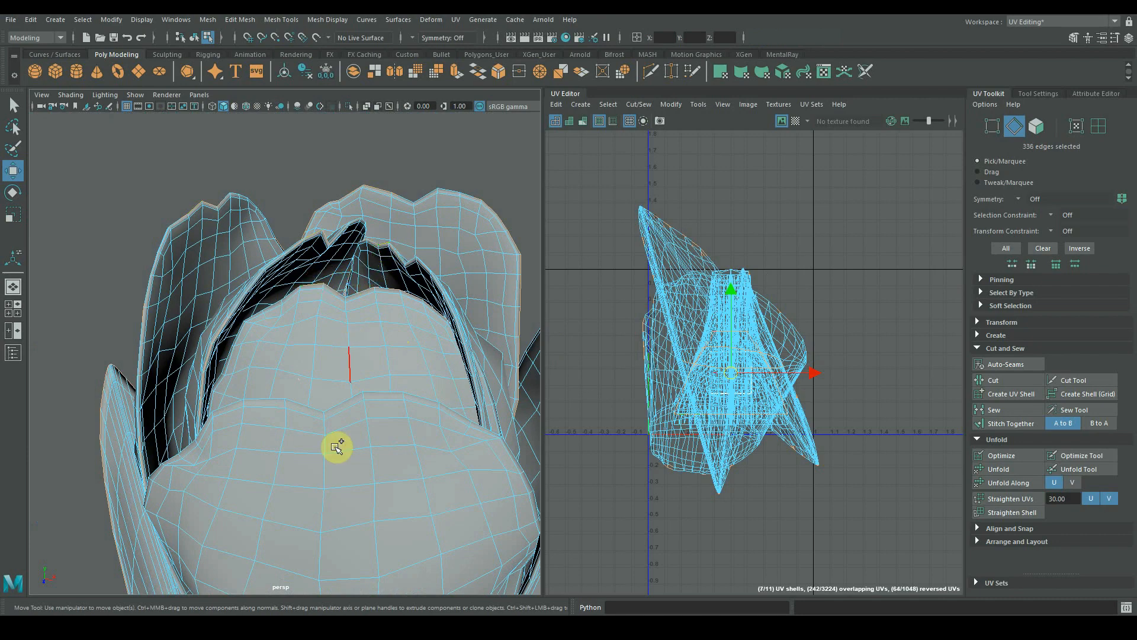
pyautogui.keyDown('alt'); pyautogui.moveTo(338, 403); pyautogui.dragTo(294, 337); pyautogui.keyUp('alt')
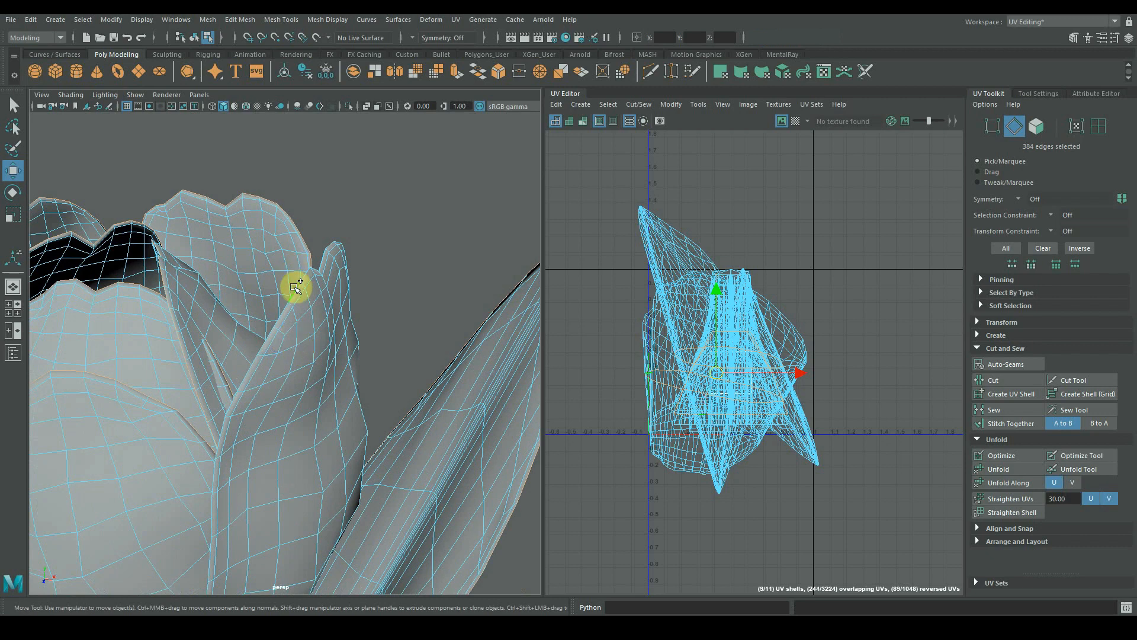
pyautogui.keyDown('alt'); pyautogui.moveTo(295, 288); pyautogui.dragTo(194, 305, button='right'); pyautogui.keyUp('alt')
pyautogui.keyDown('alt'); pyautogui.moveTo(219, 311); pyautogui.dragTo(261, 322); pyautogui.keyUp('alt')
pyautogui.click(1023, 385)
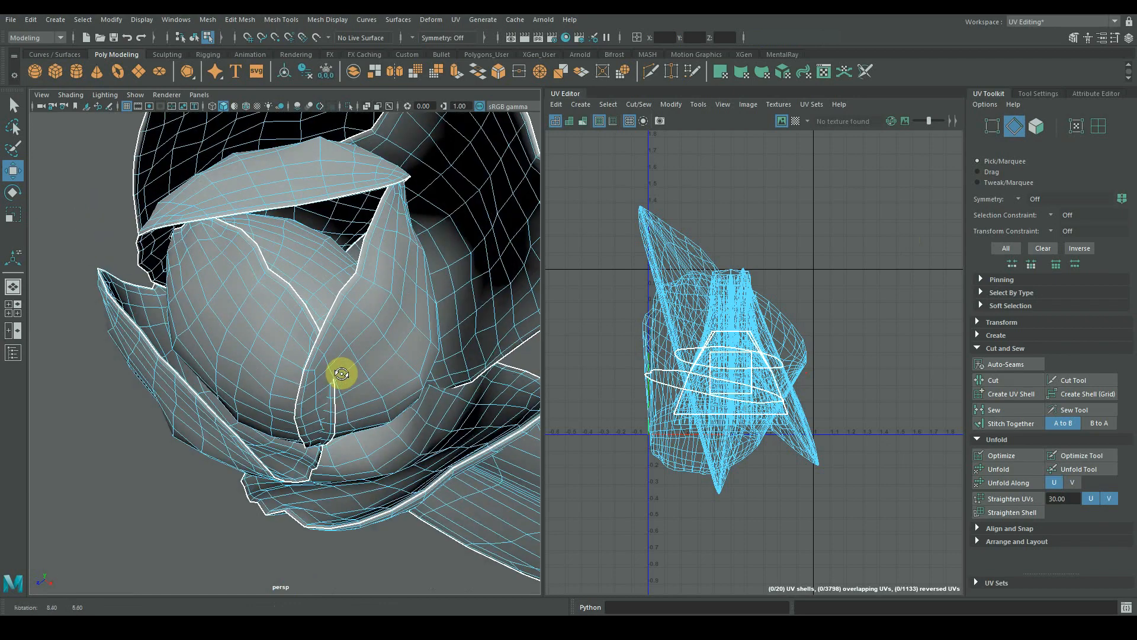
# Rotate and move vertices of an inner bud petal with soft selection to reshape it against its neighbours, and return to object mode.
pyautogui.moveTo(340, 370)
pyautogui.keyDown('alt'); pyautogui.mouseDown()
pyautogui.moveTo(317, 360)
pyautogui.moveTo(332, 370)
pyautogui.mouseUp(); pyautogui.keyUp('alt')
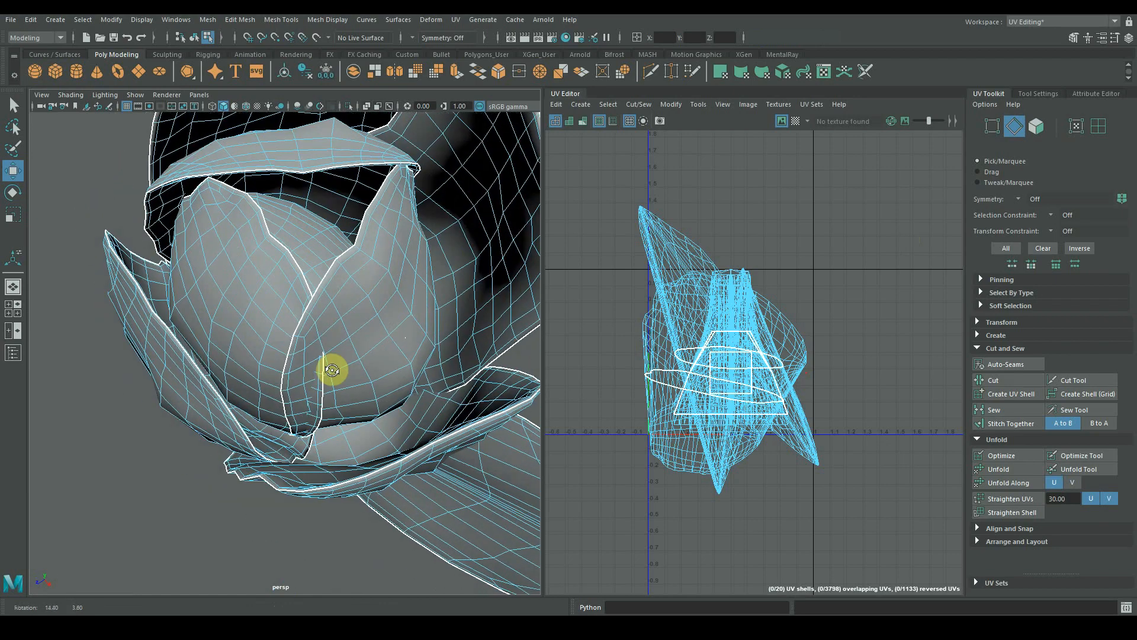
pyautogui.click(336, 348)
pyautogui.moveTo(408, 245); pyautogui.dragTo(315, 344, button='right')
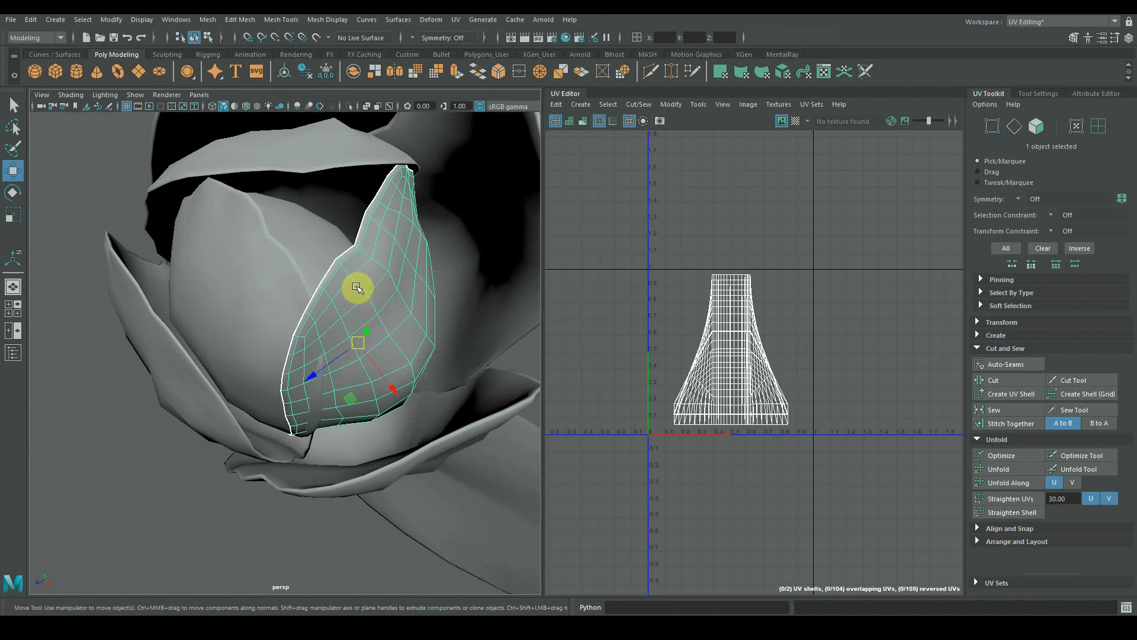
pyautogui.moveTo(357, 287); pyautogui.dragTo(292, 274, button='right')
pyautogui.keyDown('alt'); pyautogui.moveTo(302, 365); pyautogui.dragTo(86, 335); pyautogui.keyUp('alt')
pyautogui.moveTo(185, 413); pyautogui.dragTo(278, 350)
pyautogui.press('b')
pyautogui.press('e')
pyautogui.keyDown('alt'); pyautogui.moveTo(279, 349); pyautogui.dragTo(292, 350, button='right'); pyautogui.keyUp('alt')
pyautogui.moveTo(214, 299); pyautogui.dragTo(296, 305)
pyautogui.press('w')
pyautogui.moveTo(210, 335)
pyautogui.mouseDown()
pyautogui.moveTo(214, 318)
pyautogui.moveTo(198, 332)
pyautogui.moveTo(201, 323)
pyautogui.mouseUp()
pyautogui.moveTo(256, 347); pyautogui.dragTo(284, 322, button='right')
# Reshape the selected inner petal with the Grab sculpting tool so it fits around the bud's core.
pyautogui.click(164, 55)
pyautogui.click(74, 72)
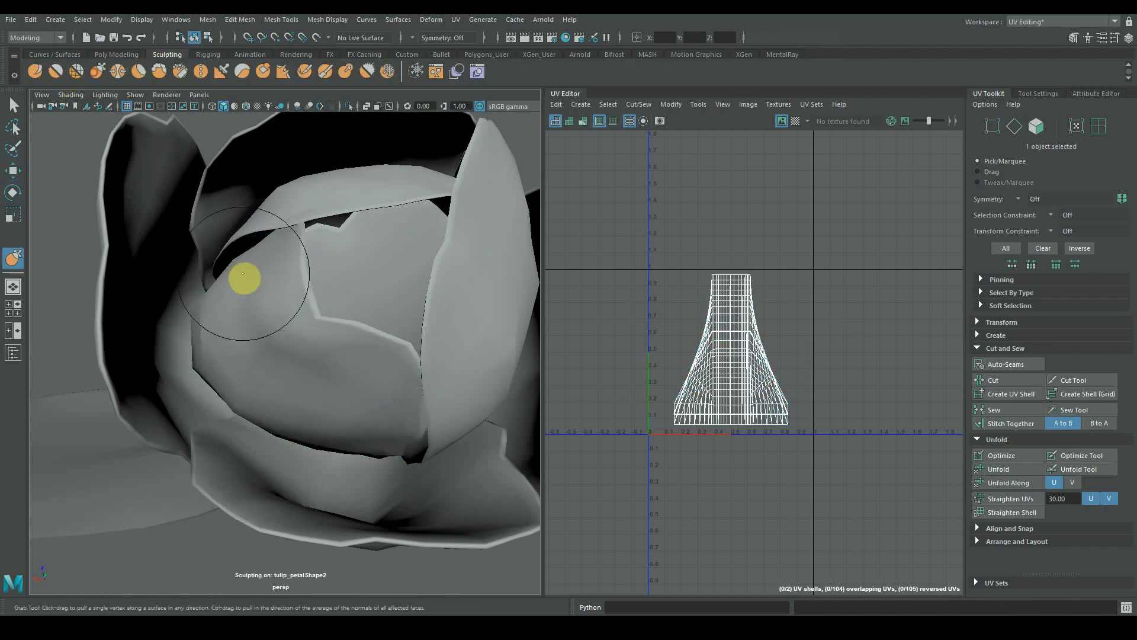
pyautogui.moveTo(315, 400)
pyautogui.keyDown('alt'); pyautogui.mouseDown()
pyautogui.moveTo(320, 414)
pyautogui.moveTo(256, 380)
pyautogui.mouseUp(); pyautogui.keyUp('alt')
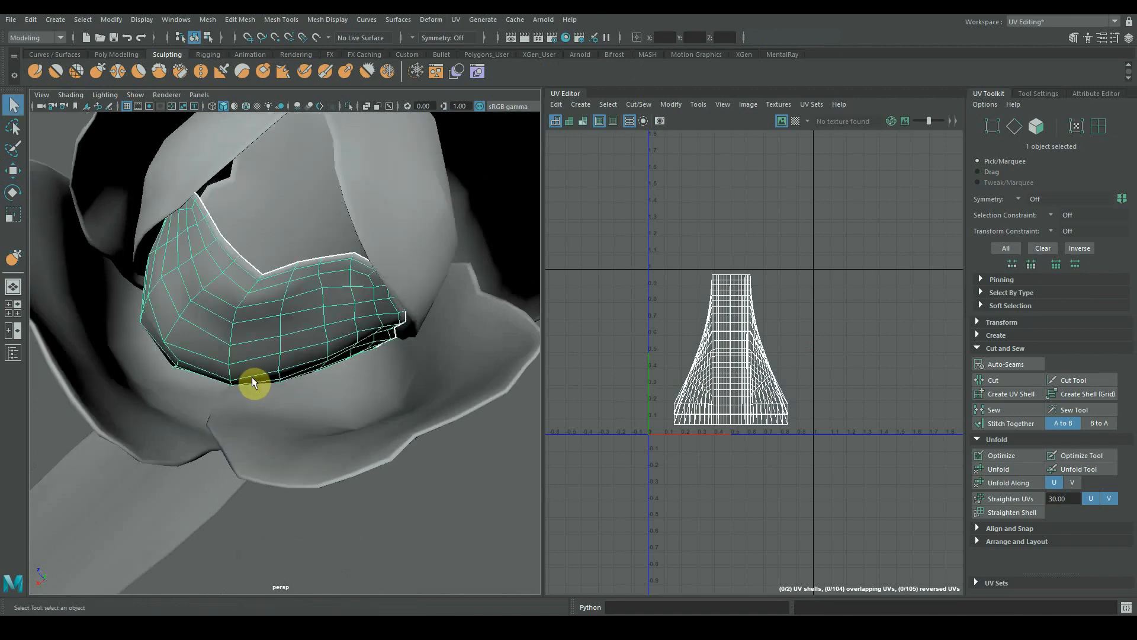
pyautogui.moveTo(272, 330)
pyautogui.keyDown('alt'); pyautogui.mouseDown()
pyautogui.moveTo(257, 354)
pyautogui.moveTo(328, 373)
pyautogui.moveTo(278, 383)
pyautogui.mouseUp(); pyautogui.keyUp('alt')
# Sculpt the dented base of the inner petal outwards and even out its surface with the Smooth tool.
pyautogui.click(37, 71)
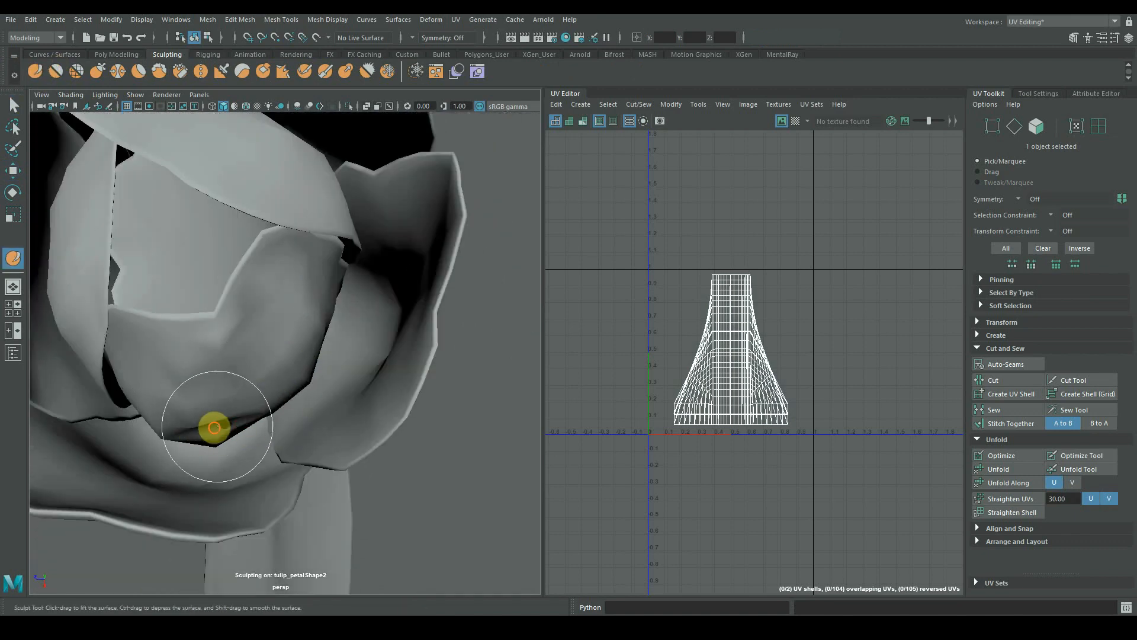
pyautogui.moveTo(237, 437)
pyautogui.keyDown('alt'); pyautogui.mouseDown()
pyautogui.moveTo(171, 428)
pyautogui.moveTo(267, 411)
pyautogui.moveTo(95, 196)
pyautogui.mouseUp(); pyautogui.keyUp('alt')
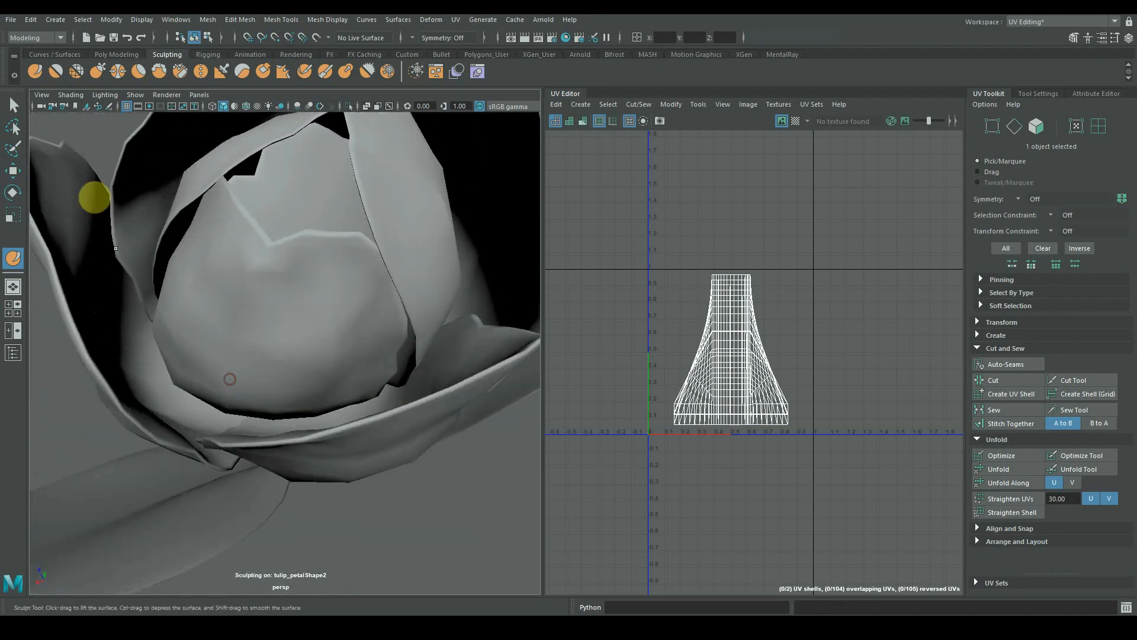
pyautogui.click(56, 75)
pyautogui.keyDown('alt'); pyautogui.moveTo(173, 363); pyautogui.dragTo(335, 361); pyautogui.keyUp('alt')
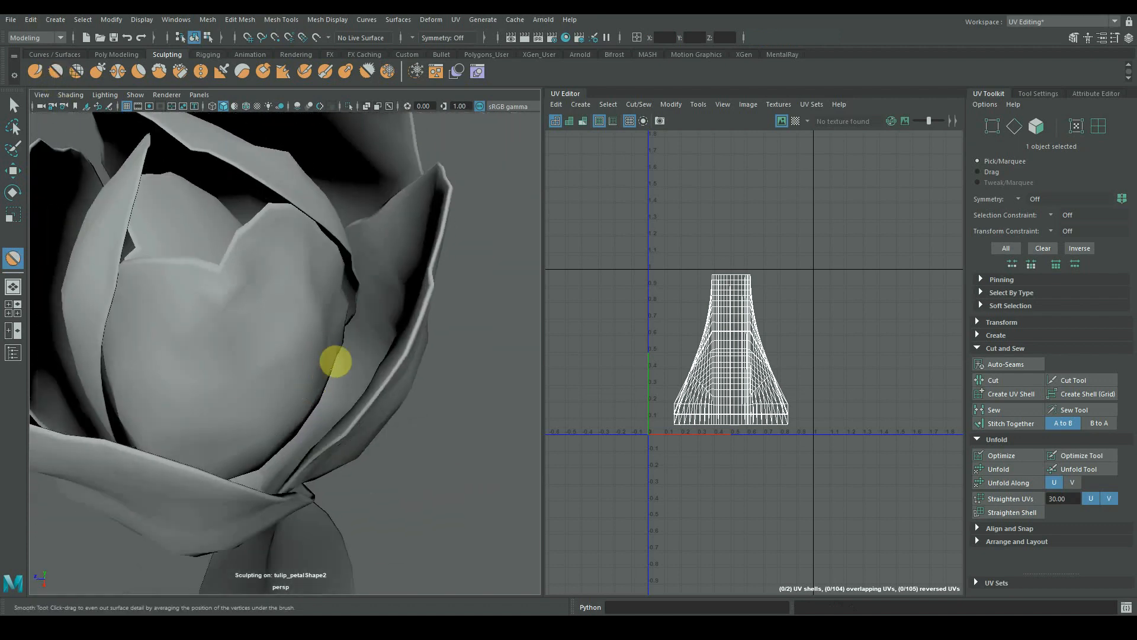
pyautogui.press('q')
# Select the edge loop around the innermost petal's rim with soft selection off and cut the UVs along it.
pyautogui.keyDown('alt'); pyautogui.moveTo(335, 361); pyautogui.dragTo(237, 368, button='right'); pyautogui.keyUp('alt')
pyautogui.keyDown('alt'); pyautogui.moveTo(237, 368); pyautogui.dragTo(203, 312); pyautogui.keyUp('alt')
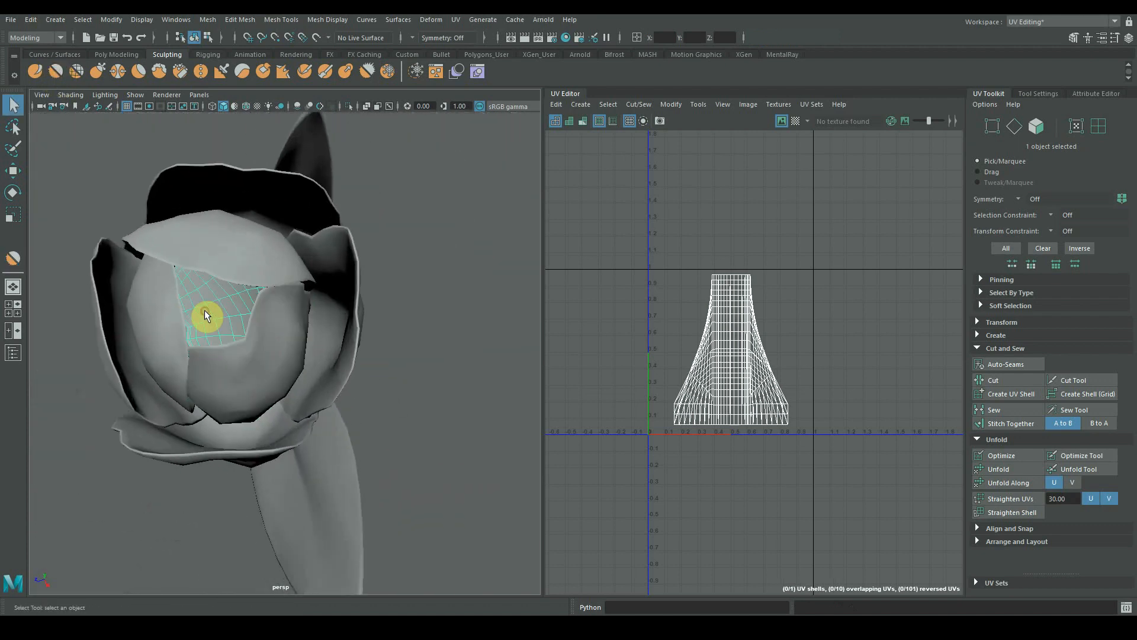
pyautogui.keyDown('alt'); pyautogui.moveTo(203, 312); pyautogui.dragTo(428, 413, button='right'); pyautogui.keyUp('alt')
pyautogui.keyDown('alt'); pyautogui.moveTo(427, 413); pyautogui.dragTo(256, 355); pyautogui.keyUp('alt')
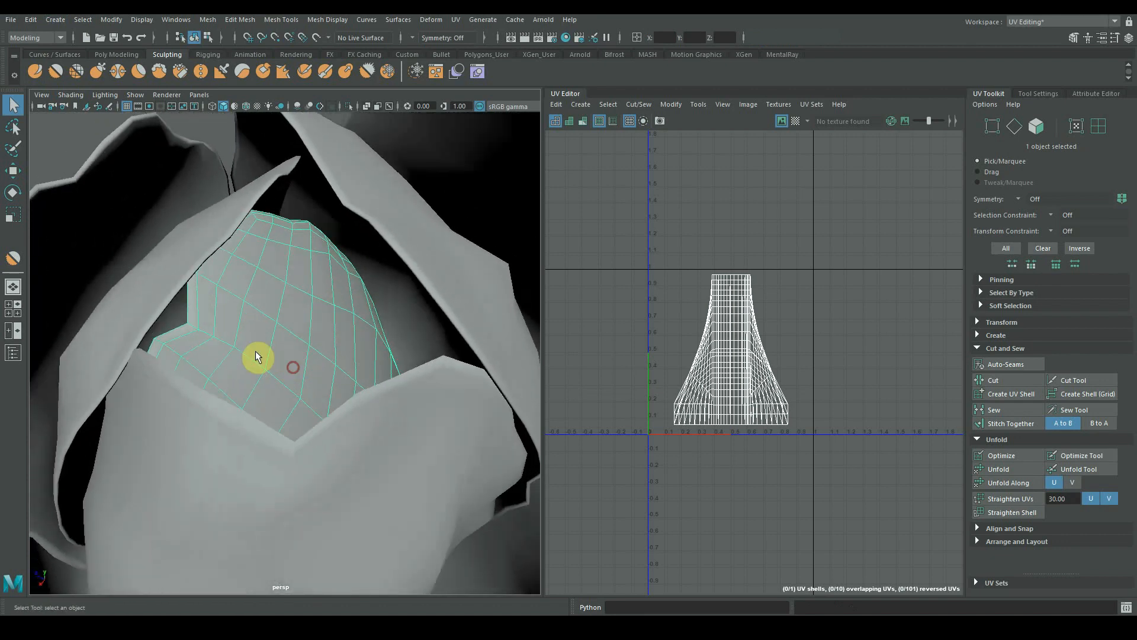
pyautogui.moveTo(216, 244); pyautogui.dragTo(212, 281, button='right')
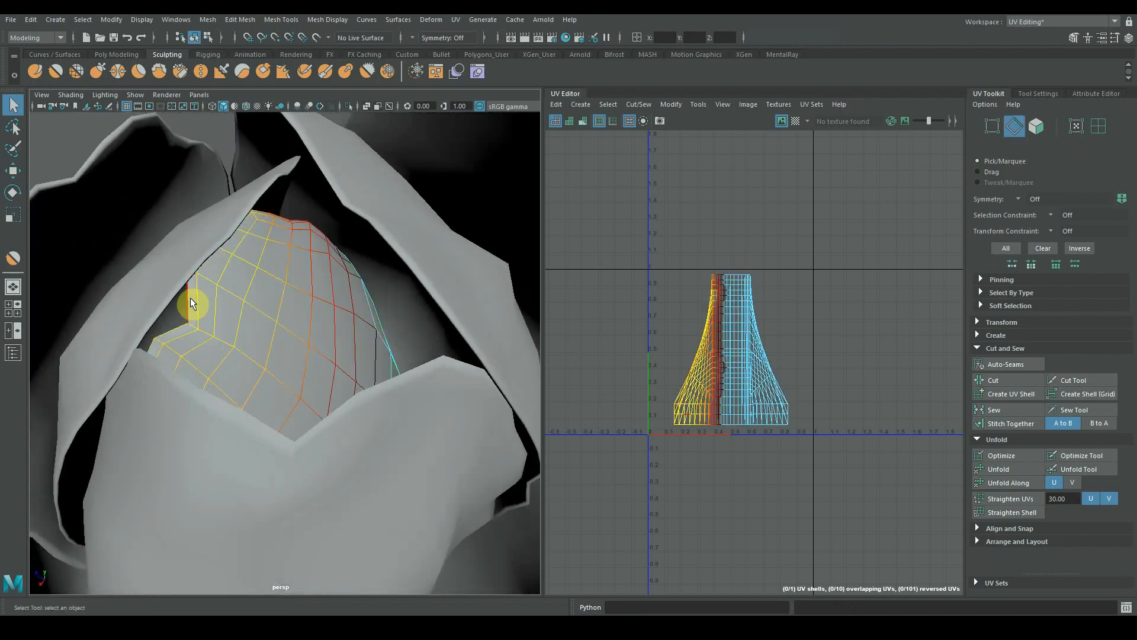
pyautogui.doubleClick(190, 298)
pyautogui.press('b')
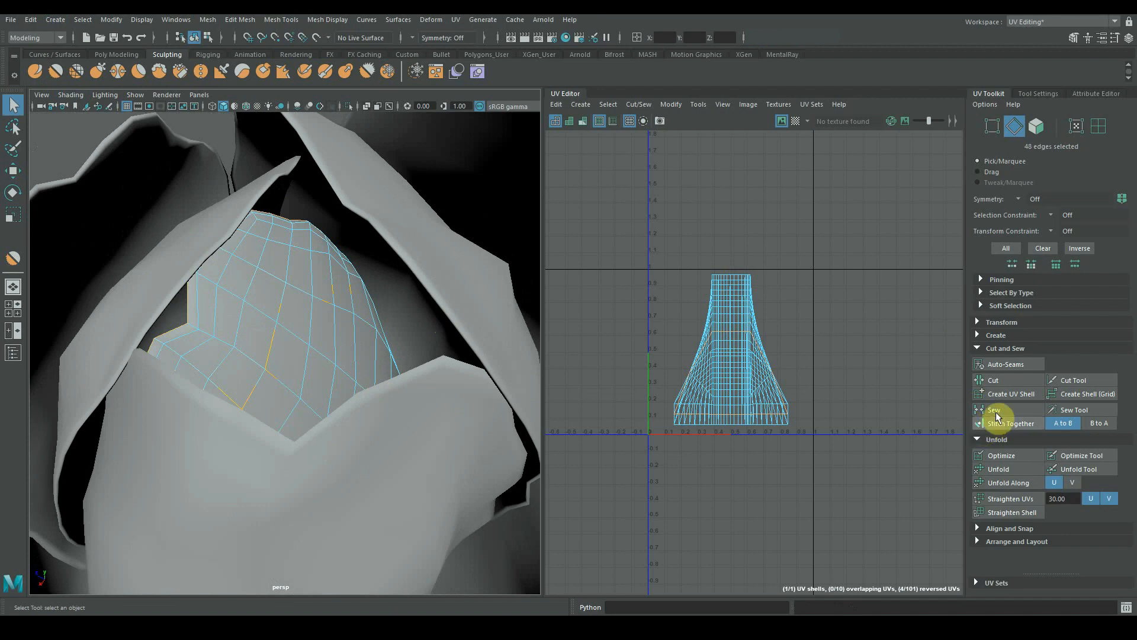
# Select the lengthwise edge loop running along the stem and cut the UVs along it.
pyautogui.keyDown('alt'); pyautogui.moveTo(424, 363); pyautogui.dragTo(196, 363, button='right'); pyautogui.keyUp('alt')
pyautogui.keyDown('alt'); pyautogui.moveTo(195, 363); pyautogui.dragTo(429, 181, button='middle'); pyautogui.keyUp('alt')
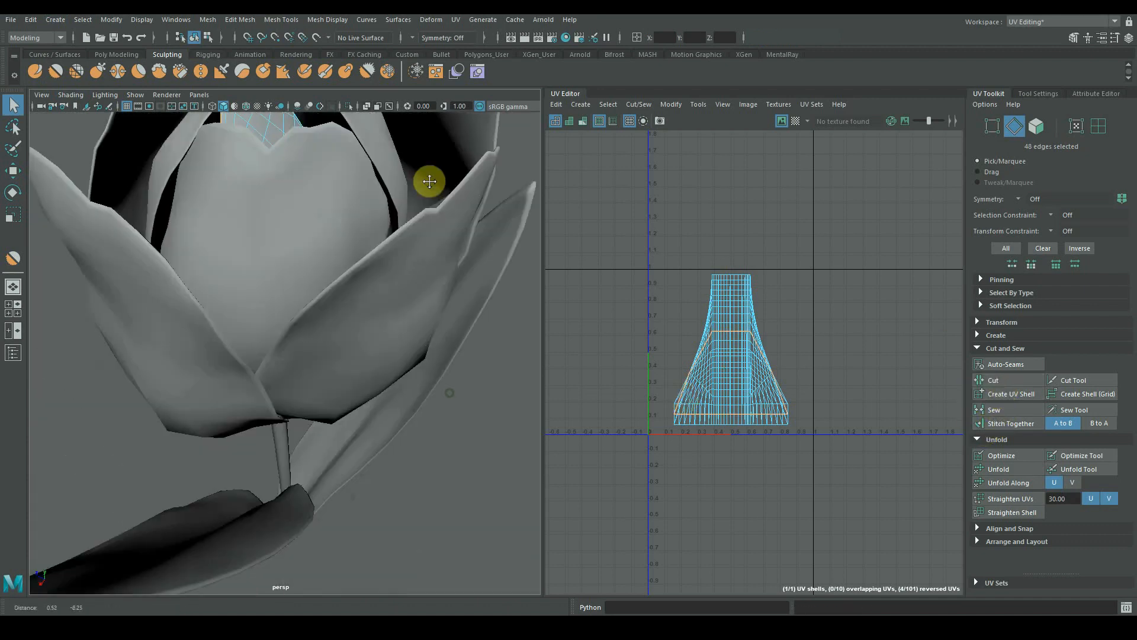
pyautogui.keyDown('alt'); pyautogui.moveTo(414, 396); pyautogui.dragTo(254, 419, button='right'); pyautogui.keyUp('alt')
pyautogui.keyDown('alt'); pyautogui.moveTo(255, 419); pyautogui.dragTo(288, 406); pyautogui.keyUp('alt')
pyautogui.keyDown('alt'); pyautogui.moveTo(145, 479); pyautogui.dragTo(287, 454); pyautogui.keyUp('alt')
pyautogui.keyDown('alt'); pyautogui.moveTo(287, 451); pyautogui.dragTo(351, 206, button='middle'); pyautogui.keyUp('alt')
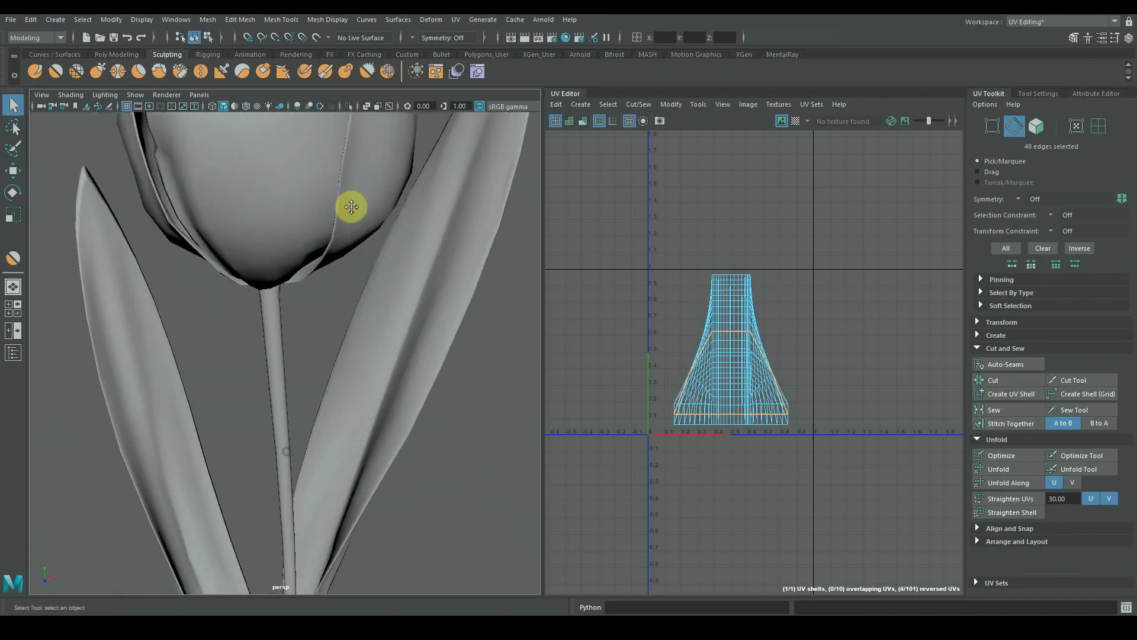
pyautogui.click(278, 392)
pyautogui.keyDown('alt'); pyautogui.moveTo(284, 390); pyautogui.dragTo(287, 251); pyautogui.keyUp('alt')
pyautogui.moveTo(287, 251); pyautogui.dragTo(283, 217, button='right')
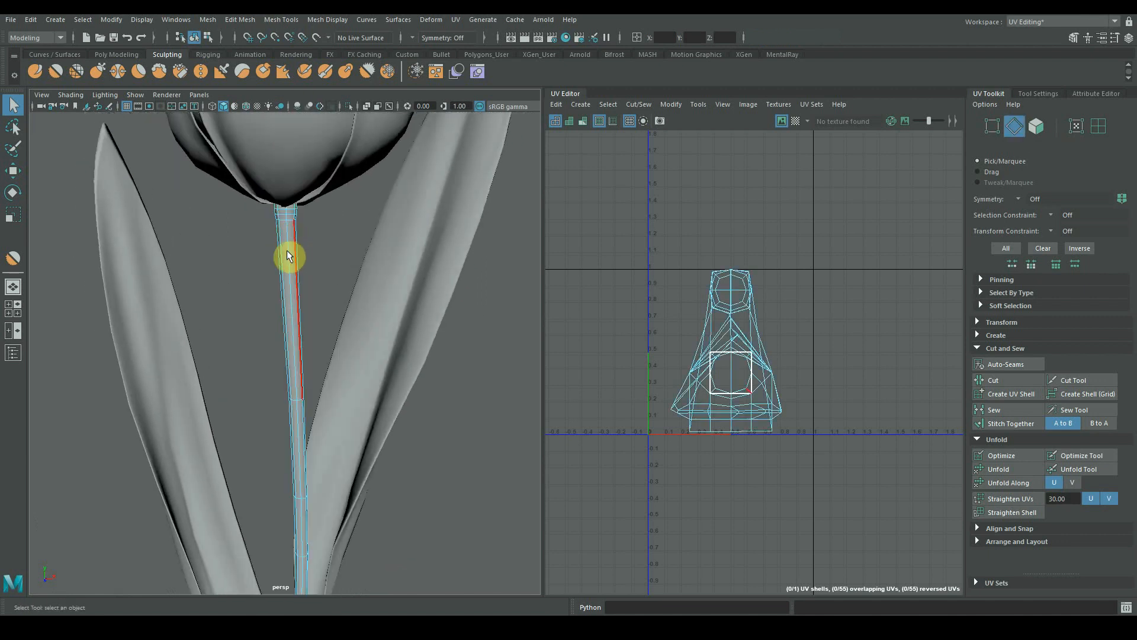
pyautogui.click(994, 382)
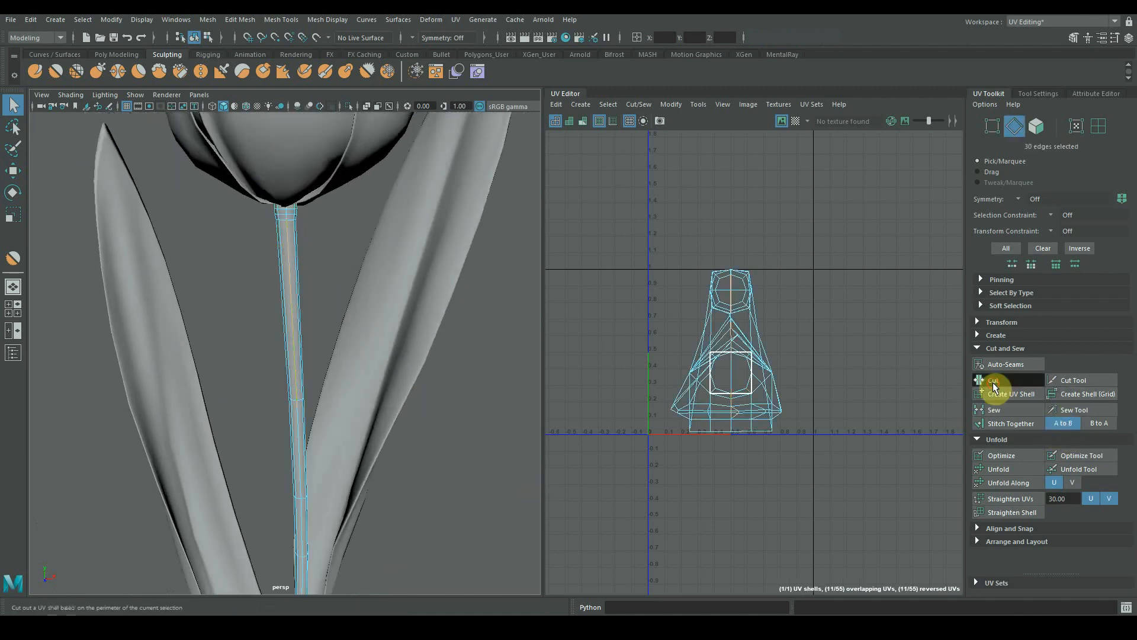
# Select the edge ring around the stem between the leaves and cut the UVs there, clearing the selection.
pyautogui.keyDown('alt'); pyautogui.moveTo(353, 402); pyautogui.dragTo(220, 409, button='right'); pyautogui.keyUp('alt')
pyautogui.keyDown('alt'); pyautogui.moveTo(391, 465); pyautogui.dragTo(411, 378, button='middle'); pyautogui.keyUp('alt')
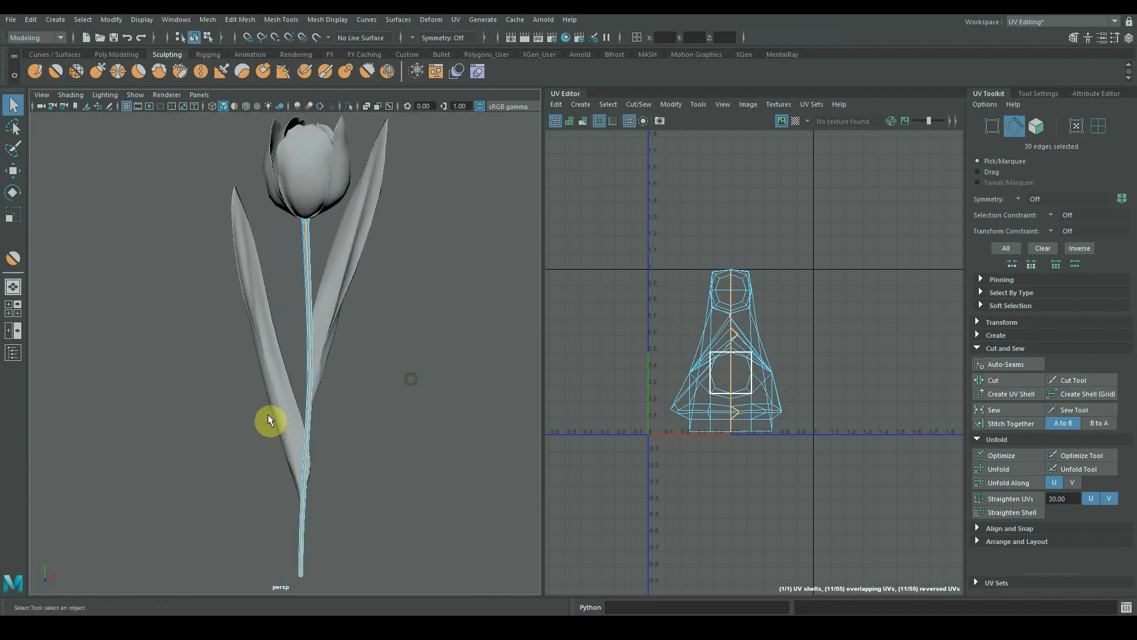
pyautogui.keyDown('alt'); pyautogui.moveTo(270, 417); pyautogui.dragTo(478, 481, button='right'); pyautogui.keyUp('alt')
pyautogui.keyDown('alt'); pyautogui.moveTo(379, 411); pyautogui.dragTo(391, 450, button='middle'); pyautogui.keyUp('alt')
pyautogui.keyDown('alt'); pyautogui.moveTo(356, 415); pyautogui.dragTo(474, 474, button='right'); pyautogui.keyUp('alt')
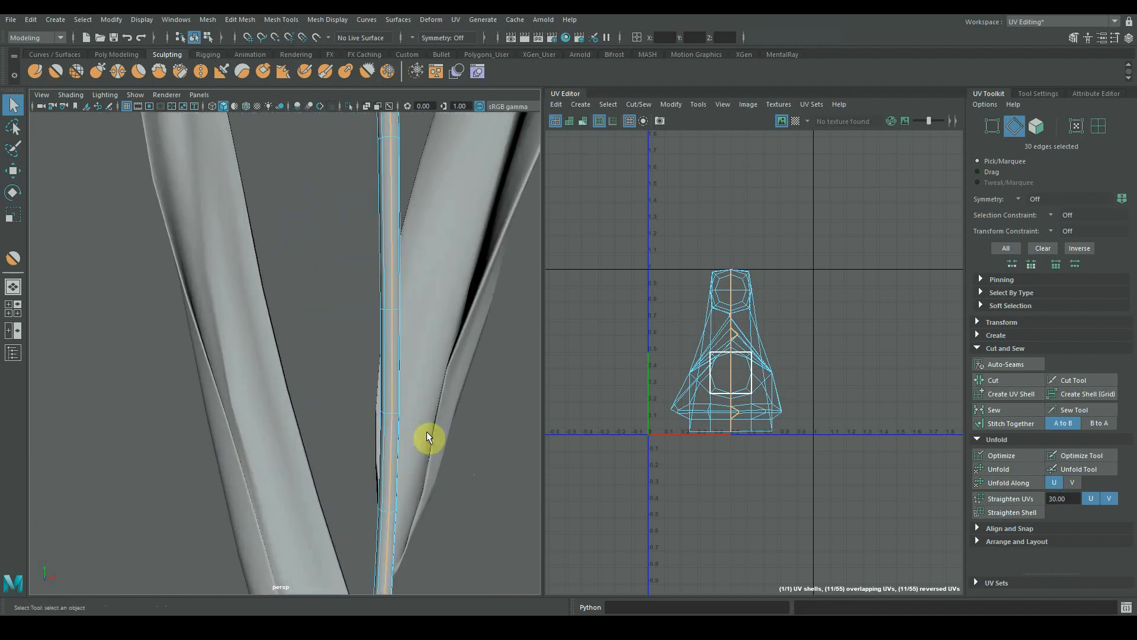
pyautogui.click(393, 413)
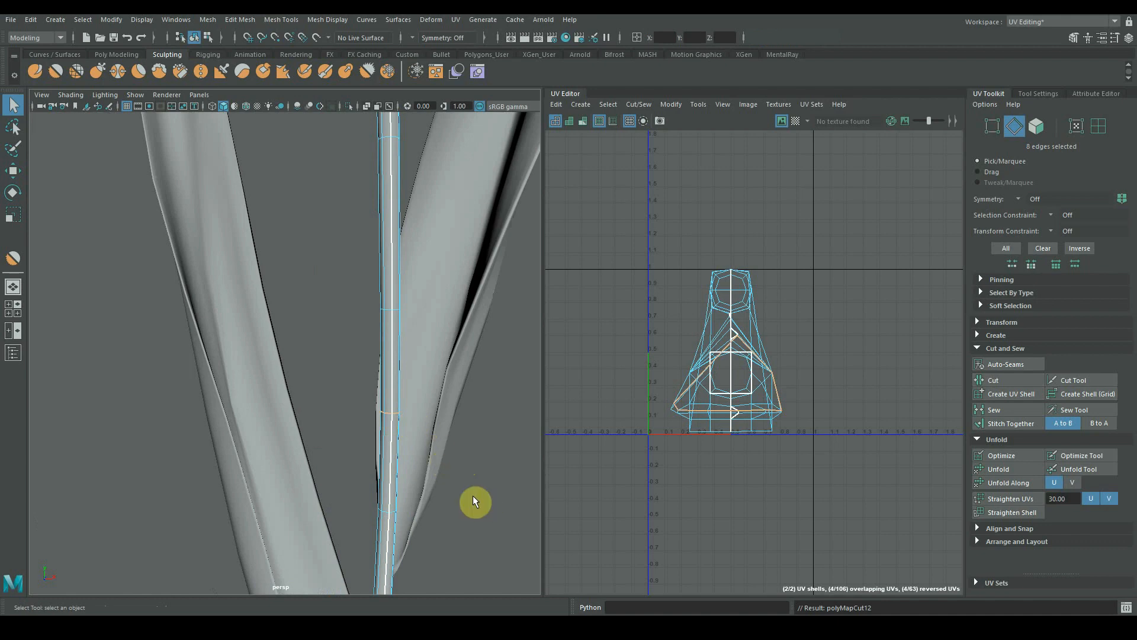
pyautogui.keyDown('alt'); pyautogui.moveTo(473, 495); pyautogui.dragTo(66, 439, button='right'); pyautogui.keyUp('alt')
pyautogui.click(188, 434)
# Select all petals, leaves and the stem in object mode and unfold their UVs.
pyautogui.keyDown('alt'); pyautogui.moveTo(190, 440); pyautogui.dragTo(331, 447); pyautogui.keyUp('alt')
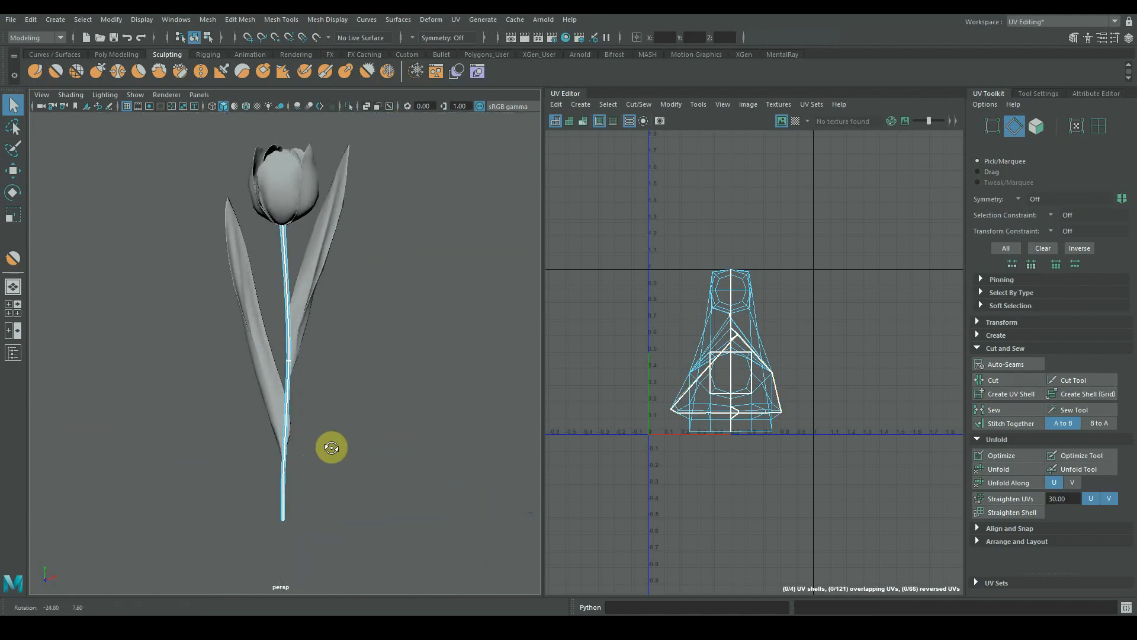
pyautogui.moveTo(296, 216); pyautogui.dragTo(237, 196, button='right')
pyautogui.moveTo(158, 158); pyautogui.dragTo(460, 538)
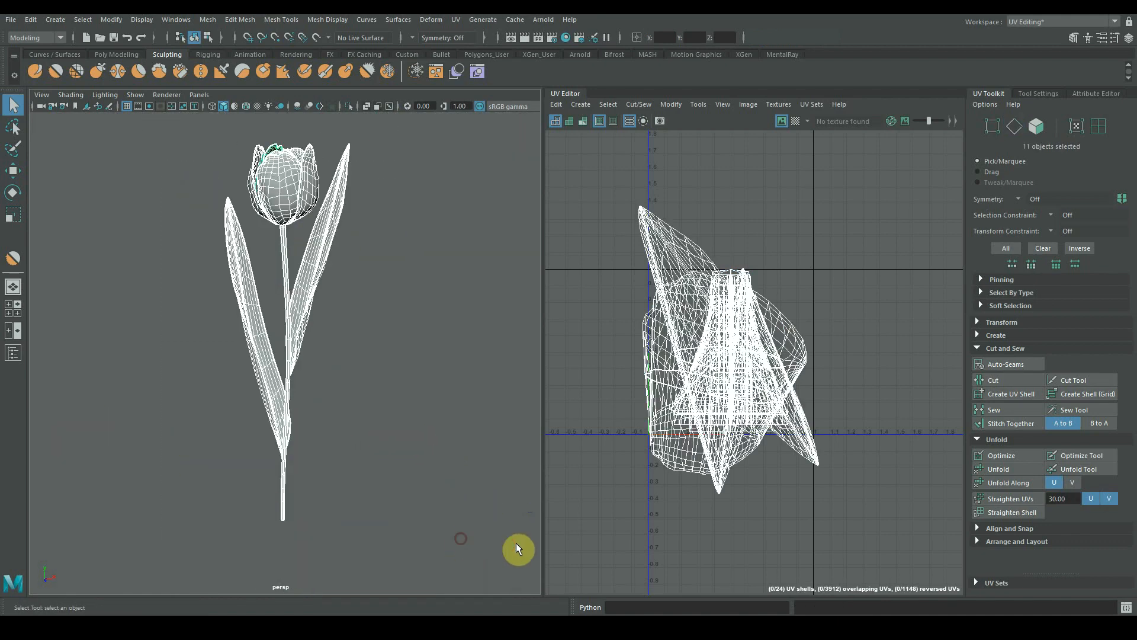
pyautogui.click(1011, 482)
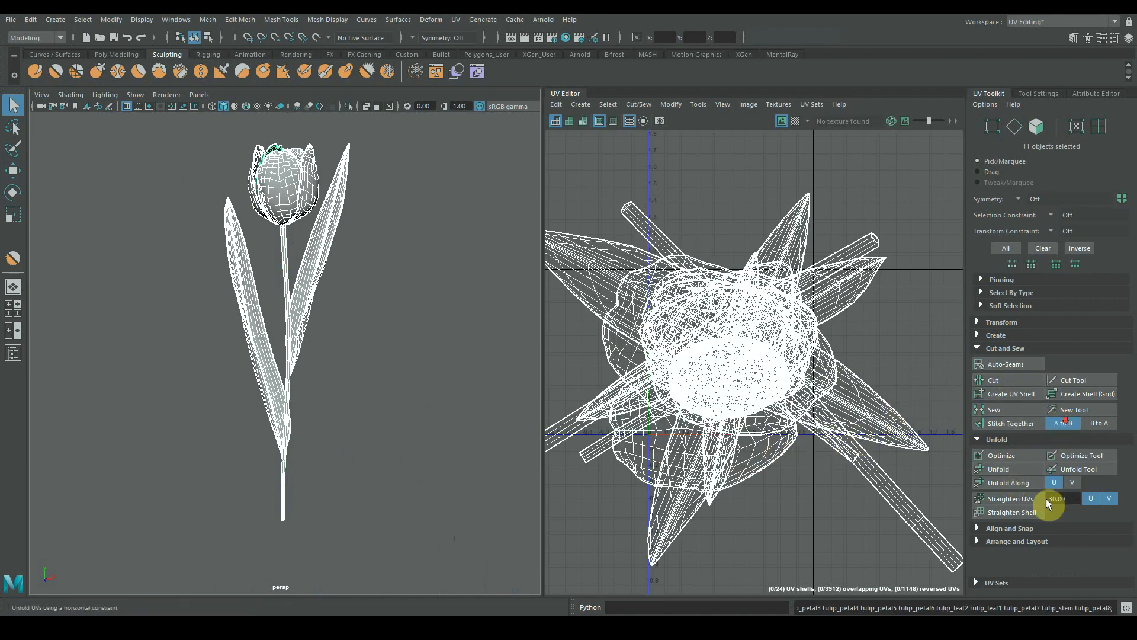
# Lay out all the tulip's UV shells without overlaps inside the 0 to 1 UV tile.
pyautogui.click(1012, 540)
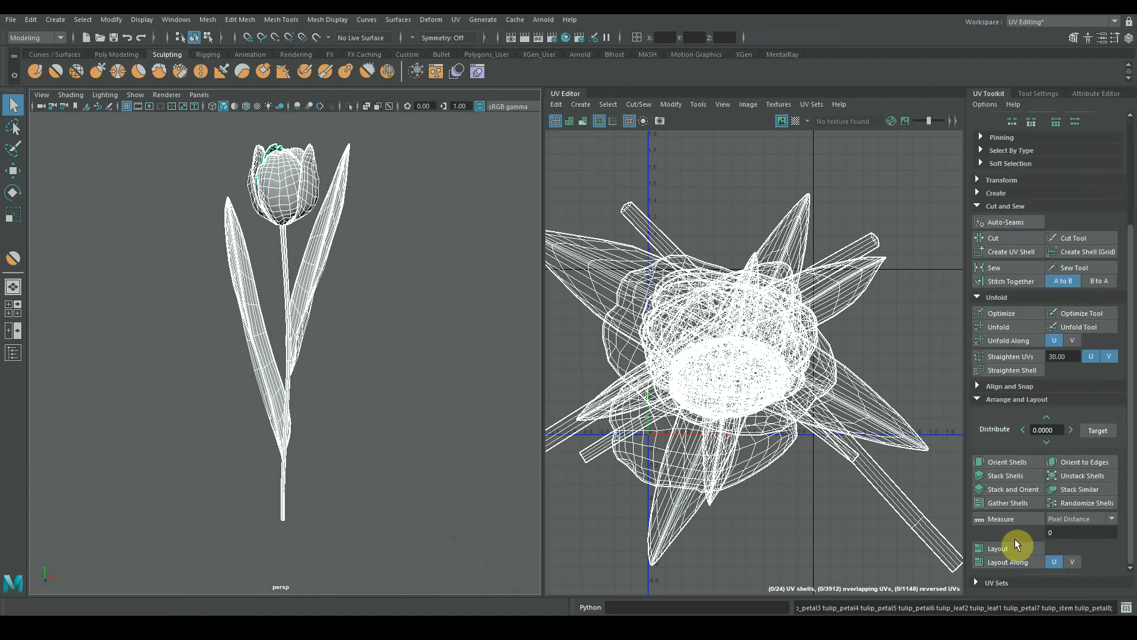
pyautogui.click(1012, 547)
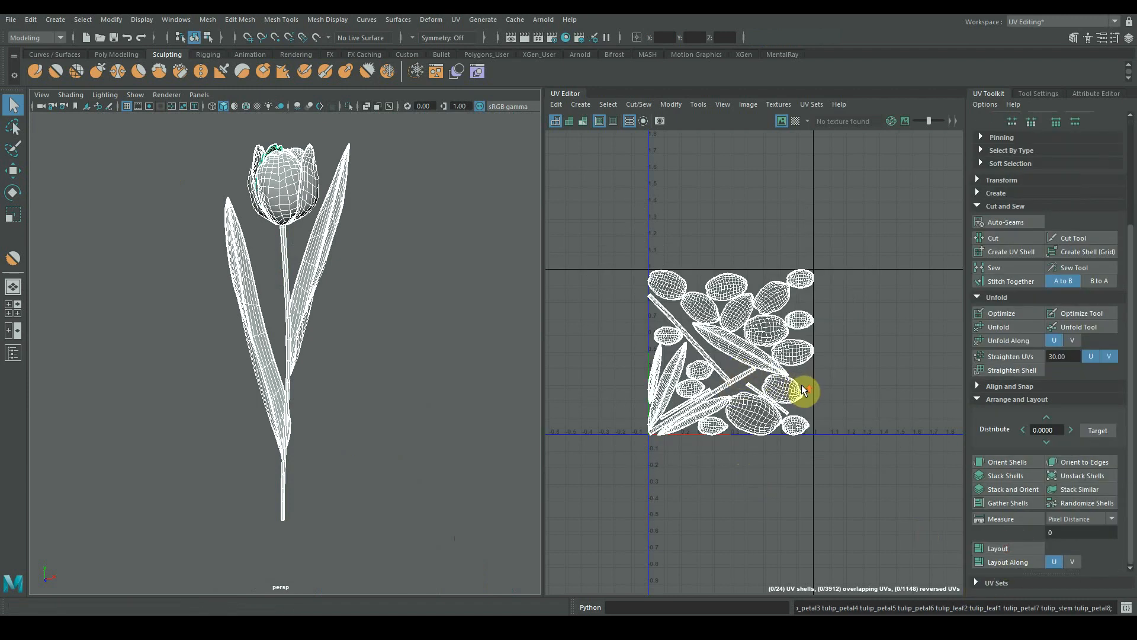
pyautogui.scroll(2, 801, 386)
pyautogui.keyDown('alt'); pyautogui.moveTo(764, 378); pyautogui.dragTo(822, 406, button='middle'); pyautogui.keyUp('alt')
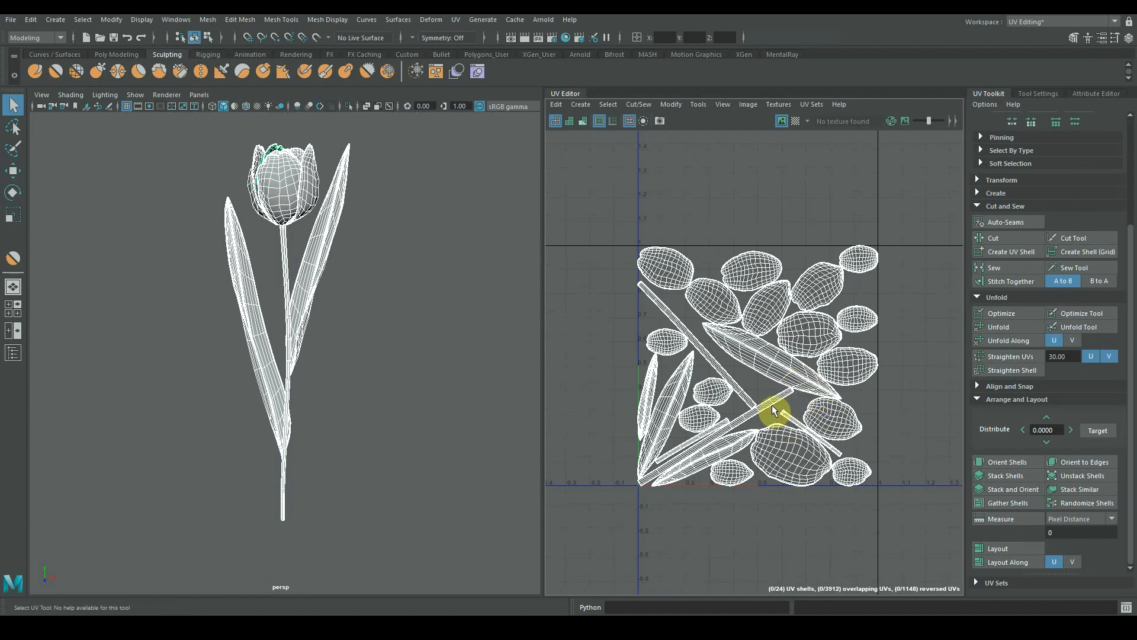
# Select the UV shell of one petal in the tile's upper-left corner and get its texel density.
pyautogui.moveTo(668, 278); pyautogui.dragTo(628, 260, button='right')
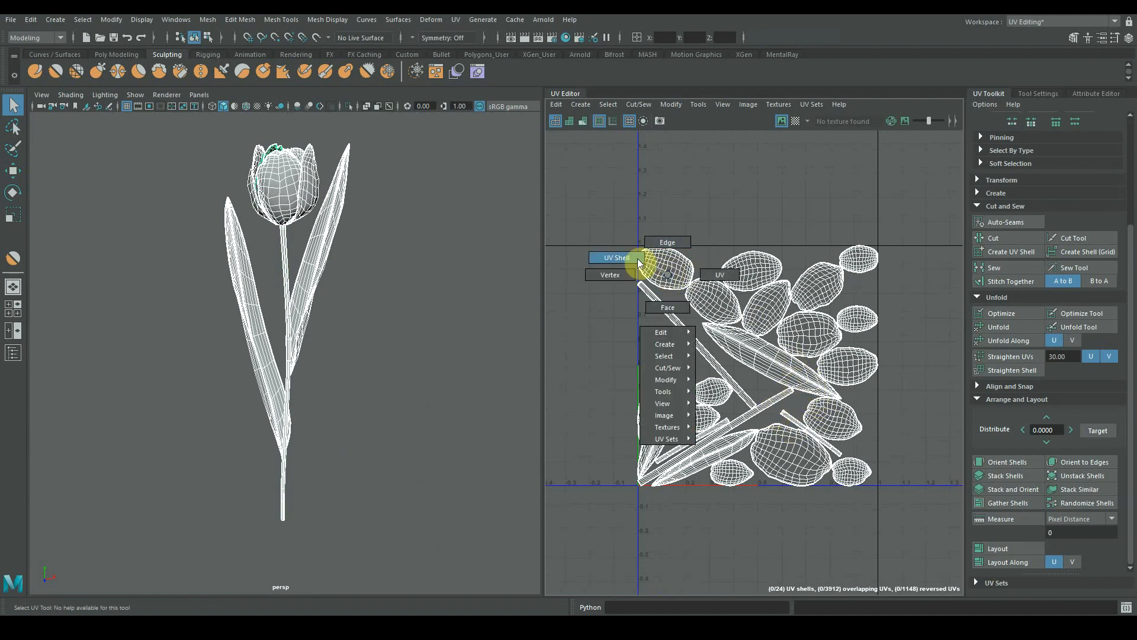
pyautogui.click(666, 265)
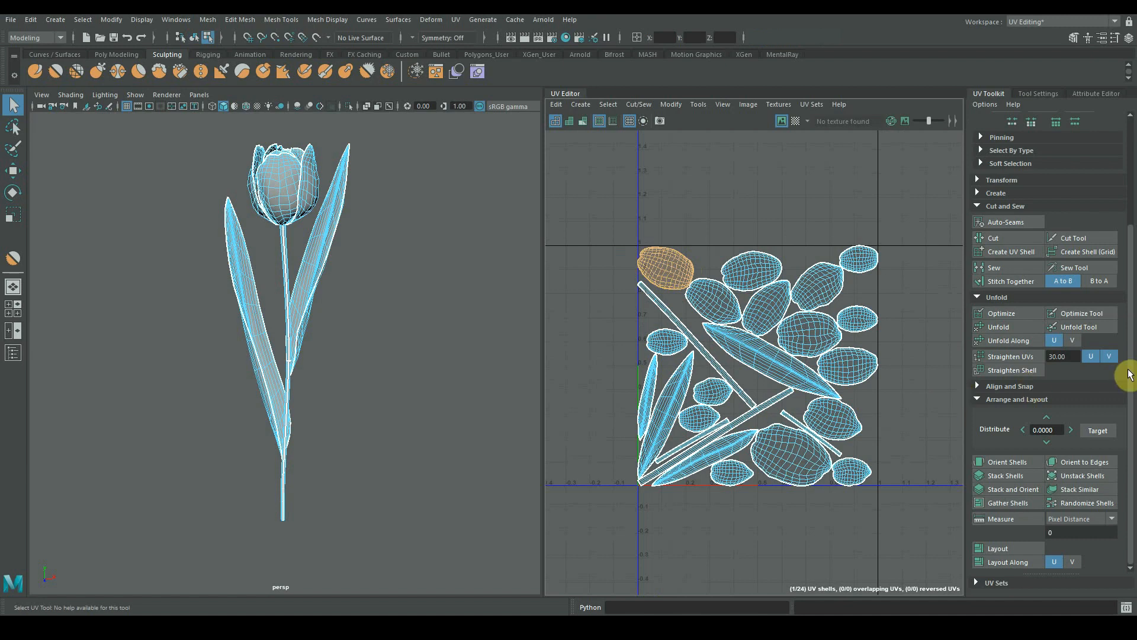
pyautogui.scroll(4, 1129, 374)
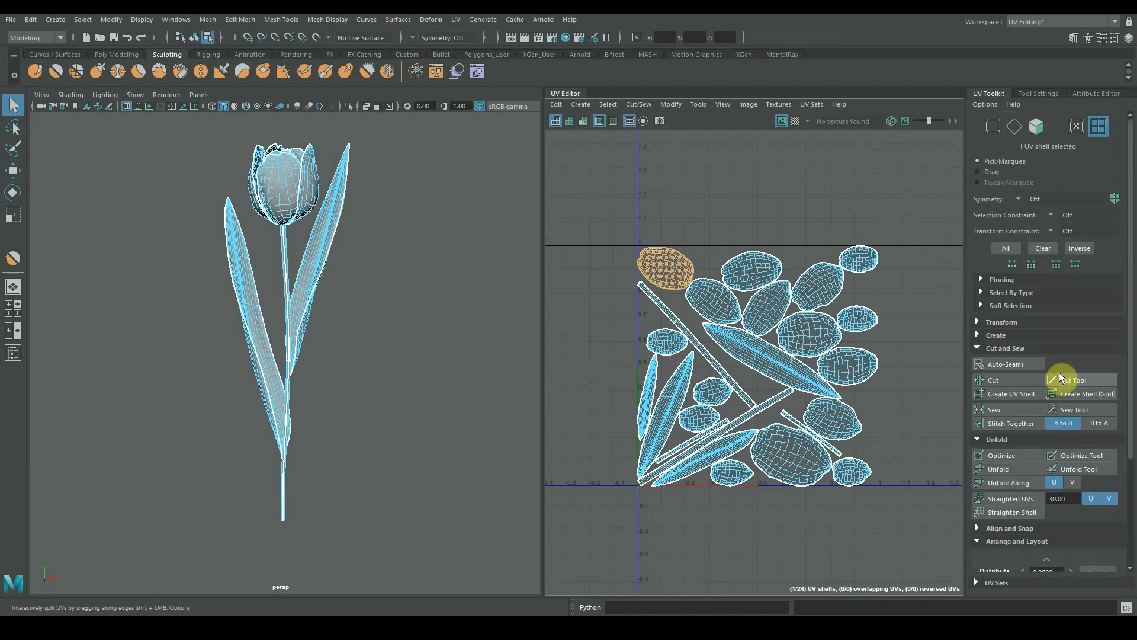
pyautogui.click(1033, 321)
pyautogui.scroll(-4, 1086, 352)
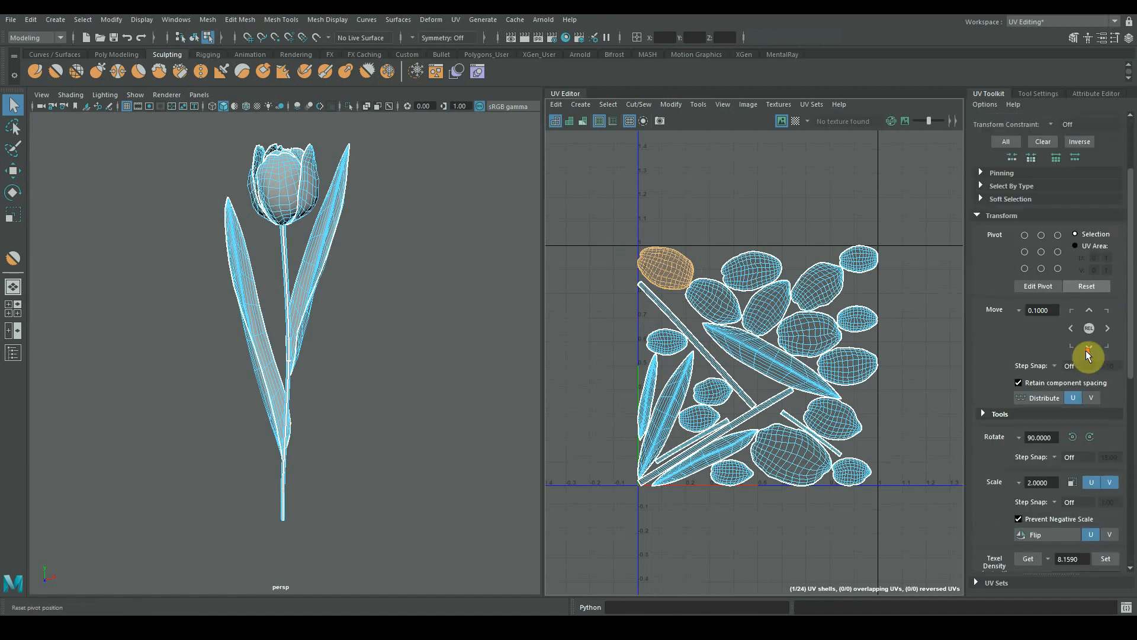
pyautogui.scroll(-1, 1086, 354)
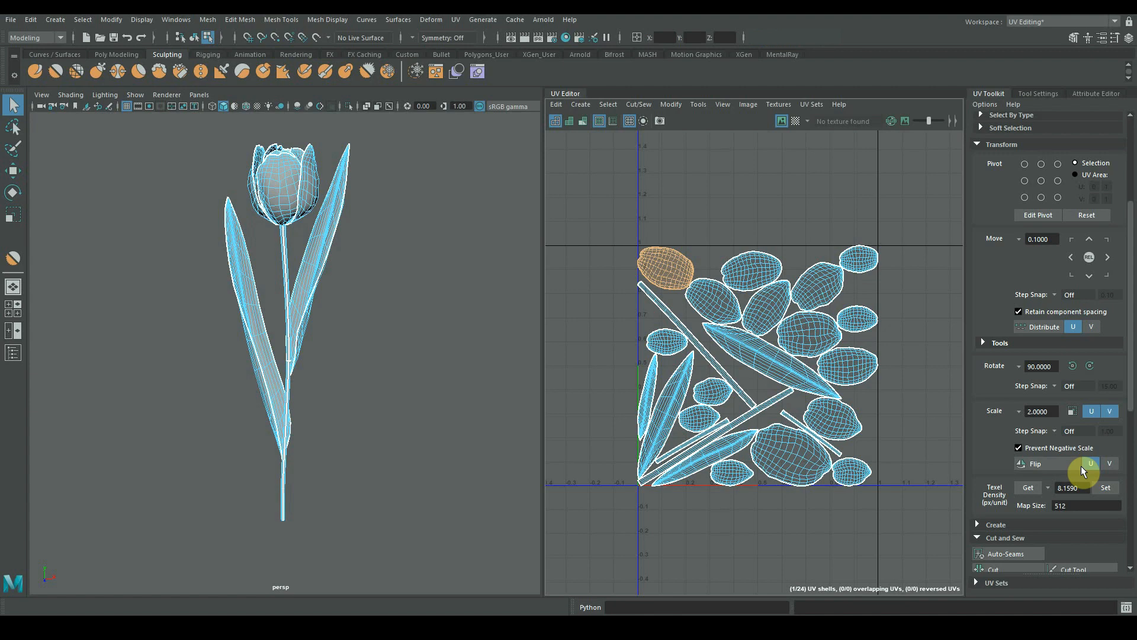
pyautogui.scroll(-3, 1082, 466)
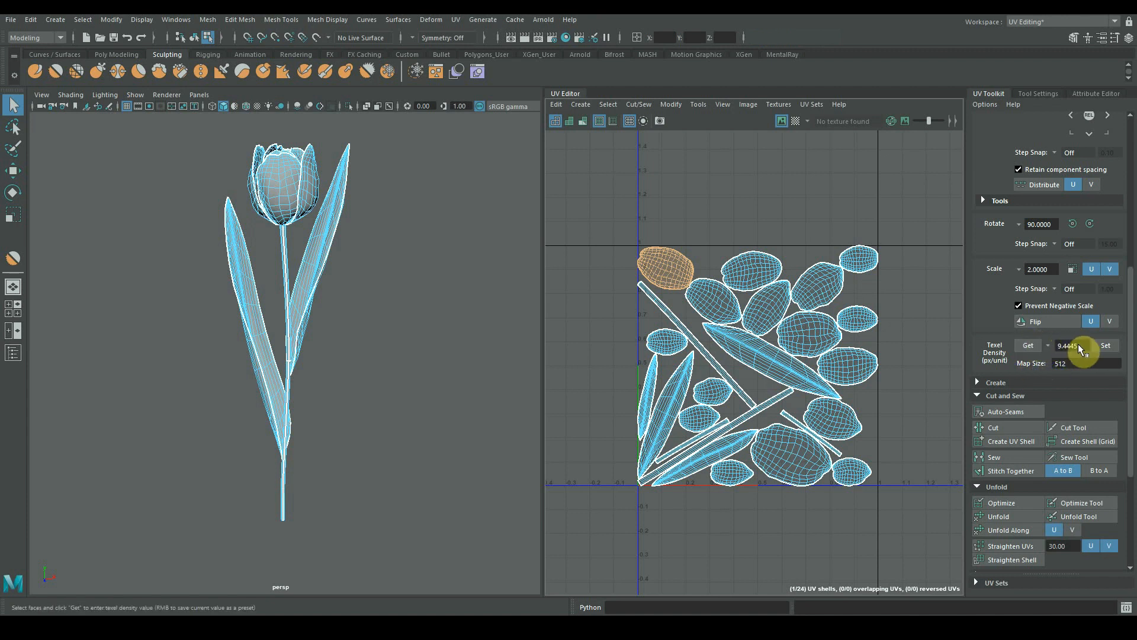
# Select all UV shells and set their texel density to 9.4445, 8 and finally 6 px/unit at map size 512.
pyautogui.moveTo(637, 213); pyautogui.dragTo(897, 512)
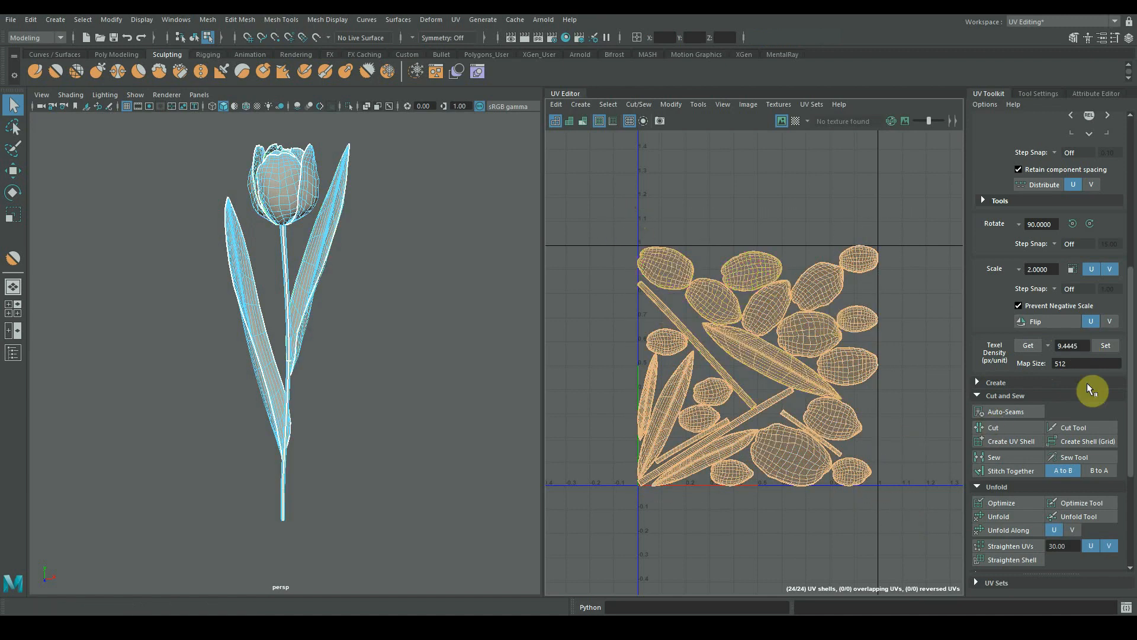
pyautogui.click(1105, 346)
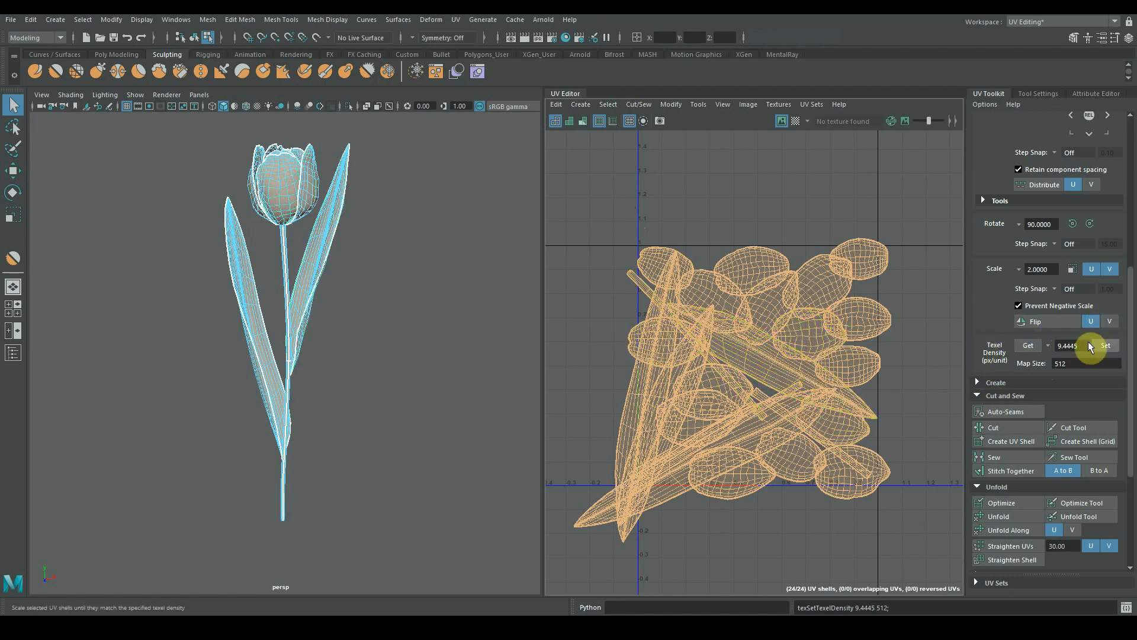
pyautogui.write('8')
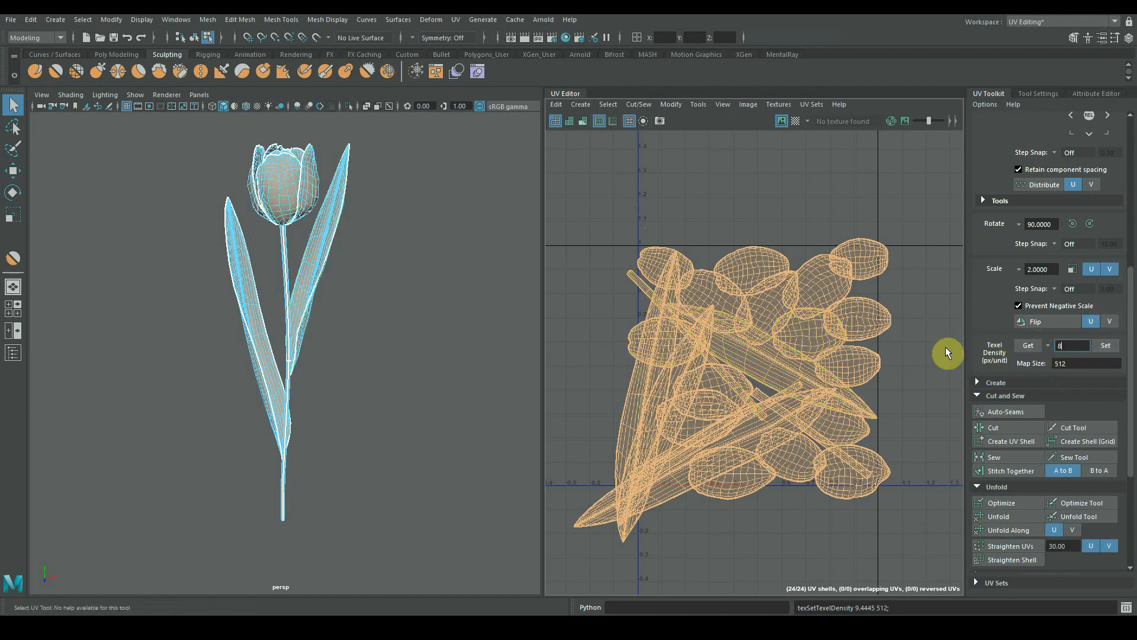
pyautogui.click(1105, 346)
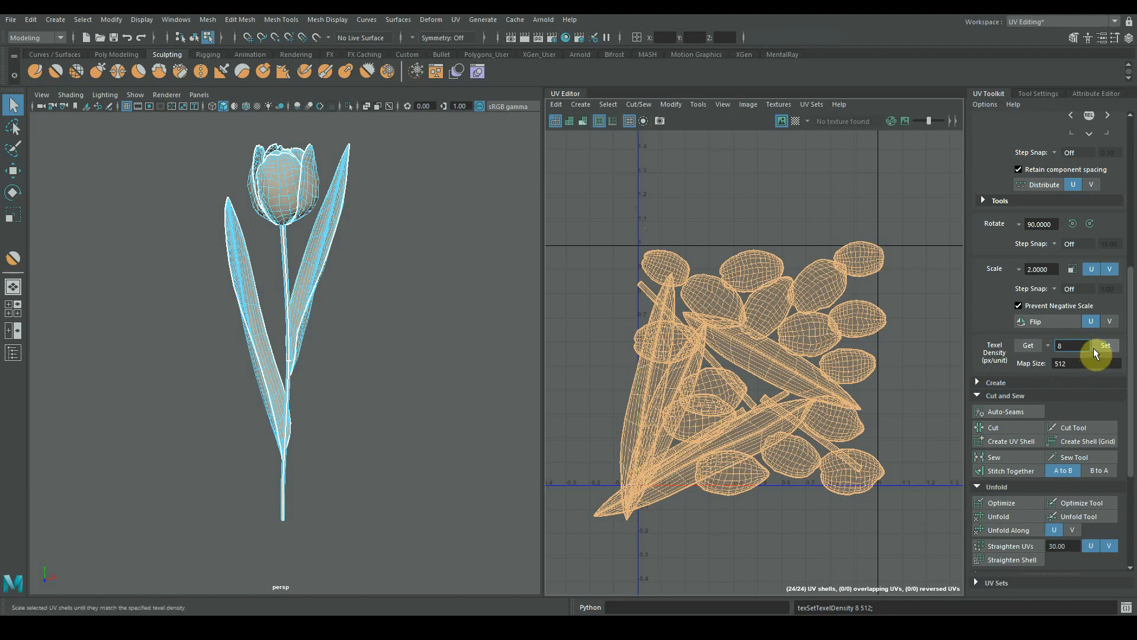
pyautogui.moveTo(1079, 345); pyautogui.dragTo(1012, 346)
pyautogui.write('6')
pyautogui.click(1111, 346)
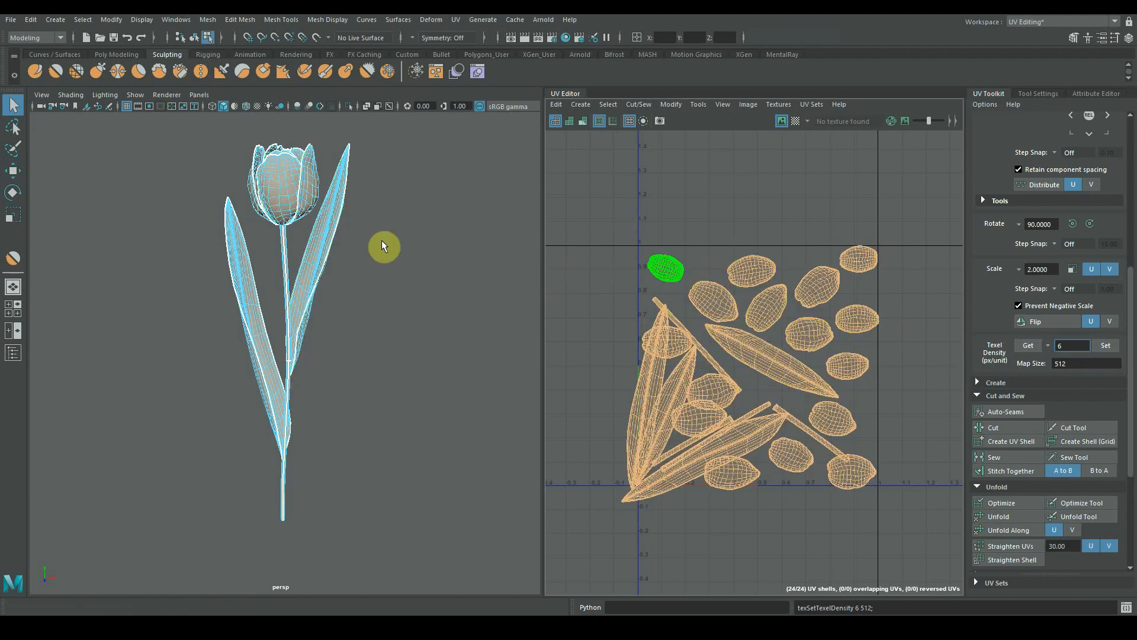
# Select all the petals' UV shells and move them up out of the 0 to 1 tile, above the leaf and stem shells.
pyautogui.keyDown('alt'); pyautogui.moveTo(382, 246); pyautogui.dragTo(416, 343, button='middle'); pyautogui.keyUp('alt')
pyautogui.keyDown('alt'); pyautogui.moveTo(417, 343); pyautogui.dragTo(482, 345, button='right'); pyautogui.keyUp('alt')
pyautogui.keyDown('alt'); pyautogui.moveTo(436, 334); pyautogui.dragTo(411, 356, button='middle'); pyautogui.keyUp('alt')
pyautogui.keyDown('alt'); pyautogui.moveTo(411, 355); pyautogui.dragTo(401, 347, button='right'); pyautogui.keyUp('alt')
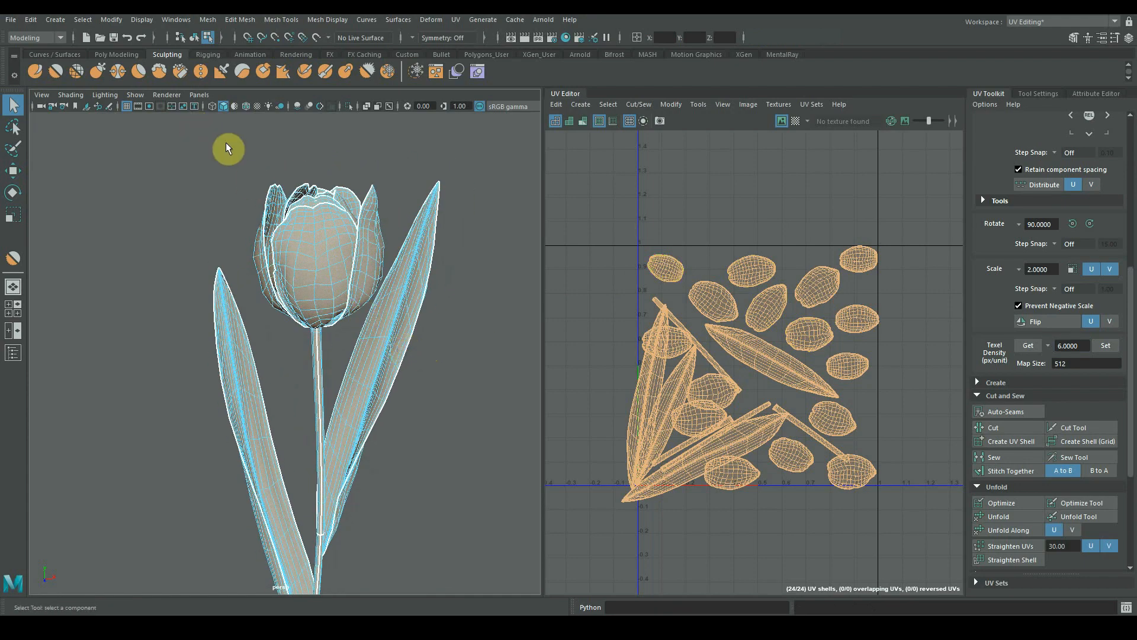
pyautogui.moveTo(241, 152); pyautogui.dragTo(379, 241)
pyautogui.press('w')
pyautogui.scroll(-2, 762, 398)
pyautogui.moveTo(761, 372); pyautogui.dragTo(749, 184)
pyautogui.keyDown('alt'); pyautogui.moveTo(749, 184); pyautogui.dragTo(768, 270, button='middle'); pyautogui.keyUp('alt')
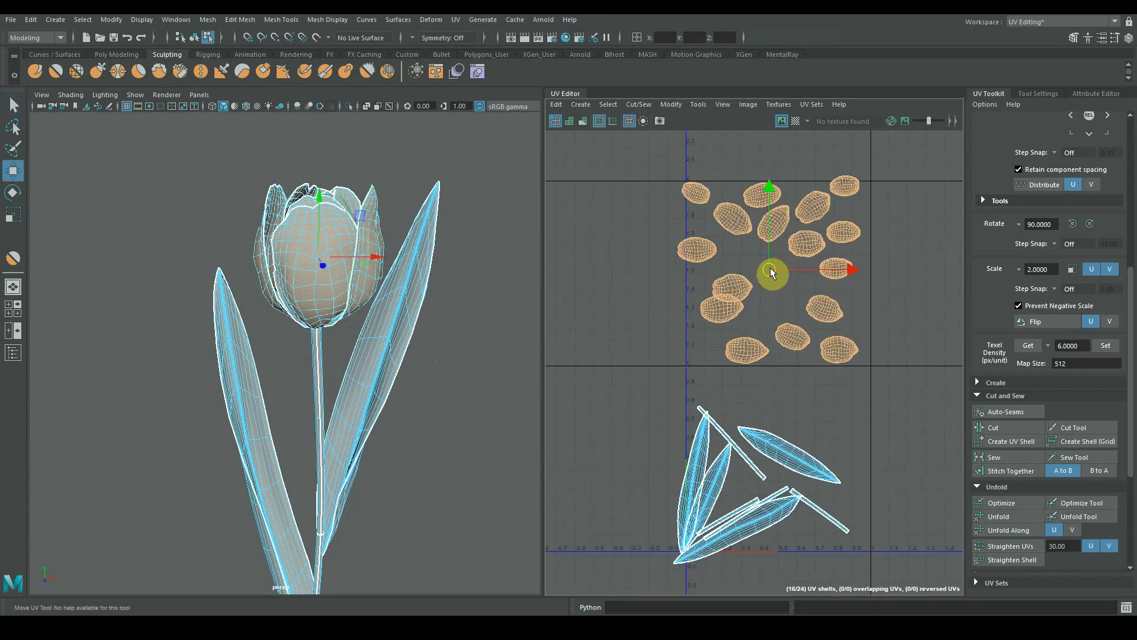
# Start sorting the petal UV shells into two rows, placing three shells in each row beside the remaining group.
pyautogui.click(732, 313)
pyautogui.keyDown('shift'); pyautogui.click(732, 219); pyautogui.keyUp('shift')
pyautogui.moveTo(727, 264); pyautogui.dragTo(586, 264)
pyautogui.keyDown('alt'); pyautogui.moveTo(329, 196); pyautogui.dragTo(314, 248); pyautogui.keyUp('alt')
pyautogui.moveTo(750, 253); pyautogui.dragTo(639, 272)
pyautogui.moveTo(703, 226); pyautogui.dragTo(624, 214)
pyautogui.moveTo(650, 332); pyautogui.dragTo(661, 298)
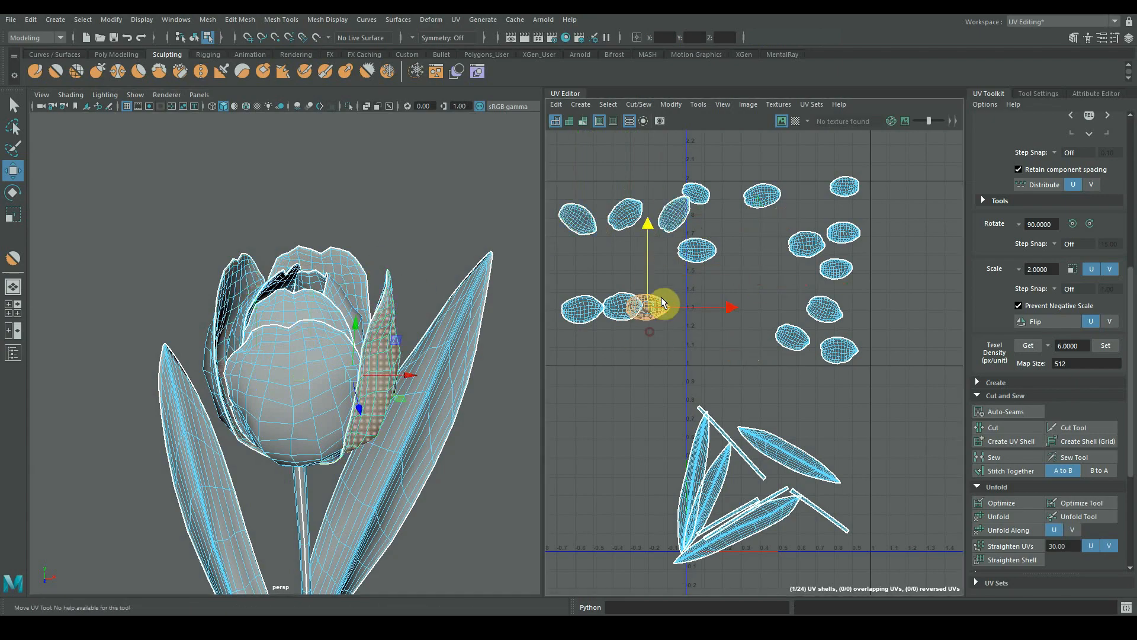
# Extend the two petal rows to five UV shells each, checking the matching petals on the model.
pyautogui.moveTo(720, 267); pyautogui.dragTo(692, 189)
pyautogui.moveTo(697, 222); pyautogui.dragTo(835, 254)
pyautogui.keyDown('alt'); pyautogui.moveTo(379, 267); pyautogui.dragTo(331, 314); pyautogui.keyUp('alt')
pyautogui.moveTo(770, 361); pyautogui.dragTo(802, 237)
pyautogui.moveTo(801, 291); pyautogui.dragTo(716, 258)
pyautogui.click(647, 307)
pyautogui.moveTo(730, 307); pyautogui.dragTo(750, 307)
pyautogui.press('f')
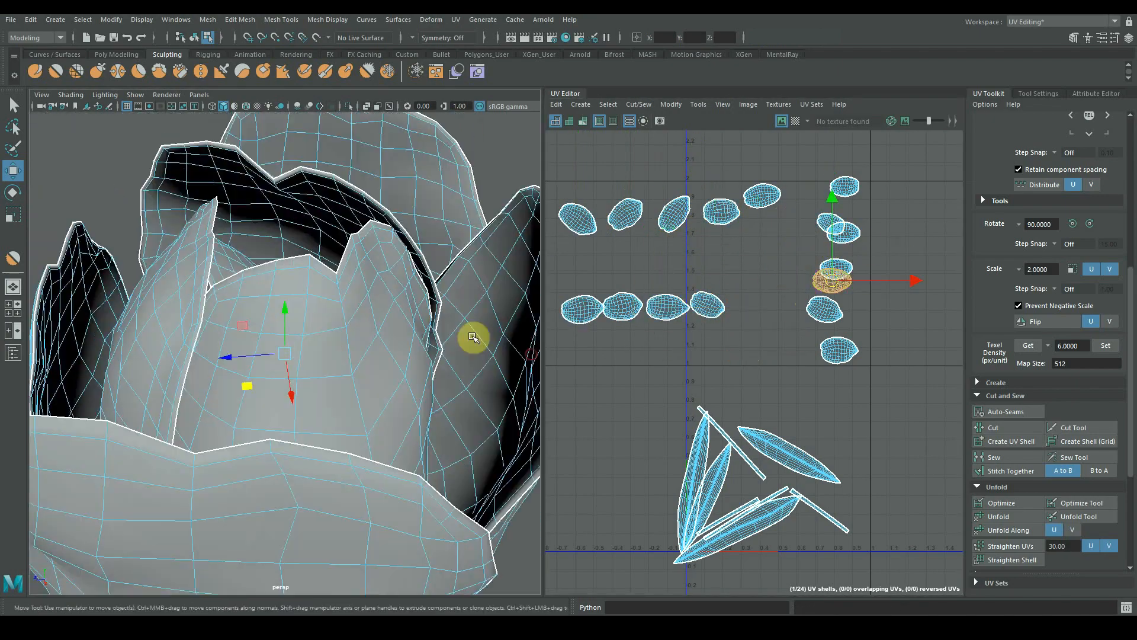
pyautogui.moveTo(832, 280); pyautogui.dragTo(754, 305)
# Spread out the remaining petal UV shells so that the shells of each petal stand apart.
pyautogui.keyDown('alt'); pyautogui.moveTo(213, 266); pyautogui.dragTo(296, 266); pyautogui.keyUp('alt')
pyautogui.moveTo(863, 238); pyautogui.dragTo(800, 251)
pyautogui.moveTo(831, 330); pyautogui.dragTo(878, 361)
pyautogui.moveTo(863, 174); pyautogui.dragTo(826, 231)
pyautogui.hotkey('ctrl', '1')
pyautogui.keyDown('alt'); pyautogui.moveTo(429, 302); pyautogui.dragTo(255, 320); pyautogui.keyUp('alt')
pyautogui.hotkey('ctrl', '1')
pyautogui.moveTo(837, 205); pyautogui.dragTo(836, 227)
pyautogui.click(830, 245)
pyautogui.moveTo(830, 245); pyautogui.dragTo(829, 301)
pyautogui.moveTo(912, 335); pyautogui.dragTo(861, 409)
pyautogui.moveTo(885, 371); pyautogui.dragTo(893, 232)
# Arrange all the petal UV shells in two horizontal rows of eight above the tile.
pyautogui.scroll(-8, 284, 355)
pyautogui.scroll(-3, 754, 356)
pyautogui.moveTo(752, 360); pyautogui.dragTo(753, 264)
pyautogui.keyDown('alt'); pyautogui.moveTo(711, 251); pyautogui.dragTo(686, 249, button='middle'); pyautogui.keyUp('alt')
pyautogui.moveTo(700, 358); pyautogui.dragTo(785, 370)
pyautogui.moveTo(738, 279); pyautogui.dragTo(738, 213)
pyautogui.moveTo(687, 169); pyautogui.dragTo(852, 219)
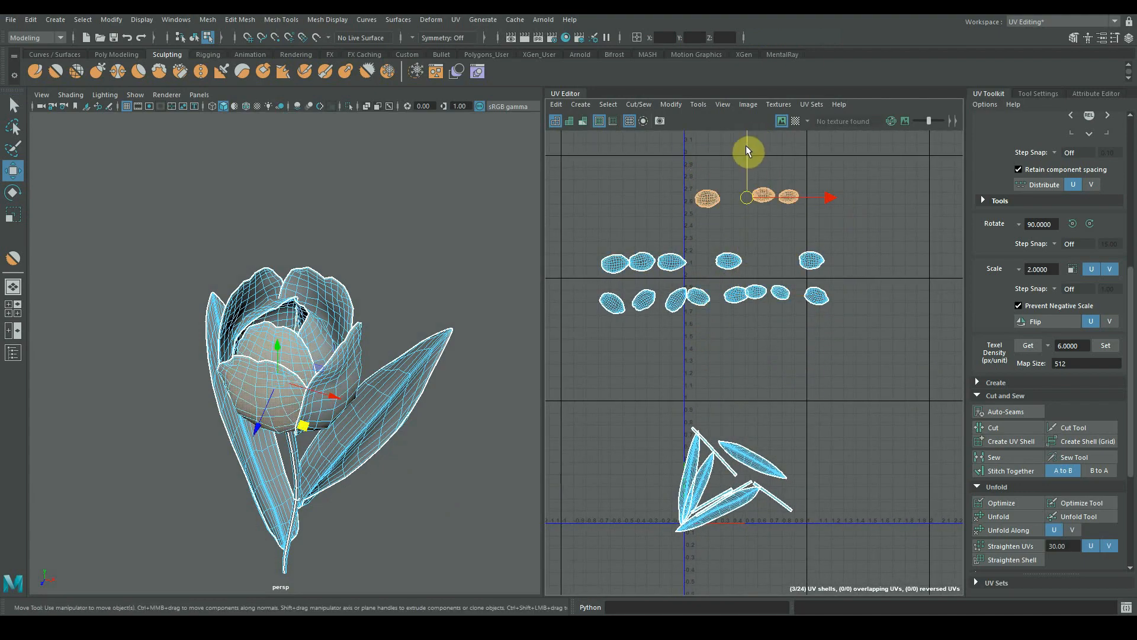
pyautogui.moveTo(748, 151); pyautogui.dragTo(748, 215)
pyautogui.moveTo(848, 340); pyautogui.dragTo(600, 295)
# Move the four leaf UV shells out to the left and spread them apart from the stem shells.
pyautogui.keyDown('alt'); pyautogui.moveTo(391, 367); pyautogui.dragTo(361, 436); pyautogui.keyUp('alt')
pyautogui.click(361, 437)
pyautogui.keyDown('shift'); pyautogui.click(720, 506); pyautogui.keyUp('shift')
pyautogui.scroll(-1, 715, 483)
pyautogui.keyDown('alt'); pyautogui.moveTo(716, 483); pyautogui.dragTo(748, 410, button='middle'); pyautogui.keyUp('alt')
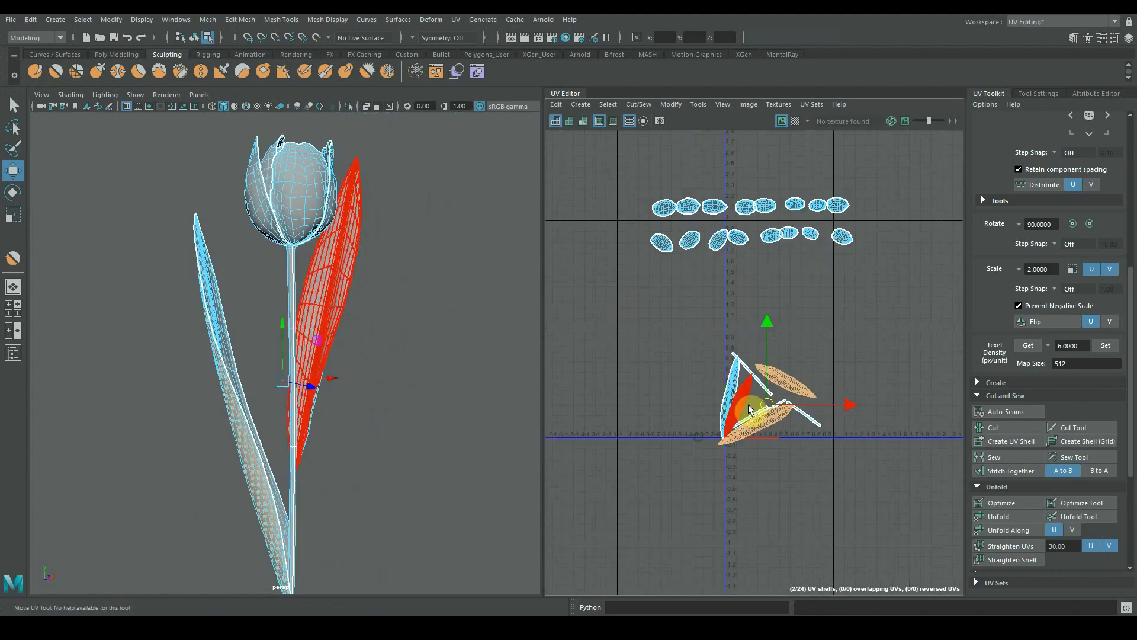
pyautogui.moveTo(767, 405); pyautogui.dragTo(656, 334)
pyautogui.moveTo(180, 303); pyautogui.dragTo(231, 322)
pyautogui.moveTo(729, 396); pyautogui.dragTo(640, 420)
pyautogui.click(737, 406)
pyautogui.moveTo(738, 406); pyautogui.dragTo(713, 401)
pyautogui.moveTo(675, 310); pyautogui.dragTo(715, 365)
# Separate the four stem UV shells and spread them out to the right of the leaf shells.
pyautogui.moveTo(776, 415); pyautogui.dragTo(844, 299)
pyautogui.moveTo(308, 414)
pyautogui.keyDown('alt'); pyautogui.mouseDown()
pyautogui.moveTo(285, 405)
pyautogui.moveTo(296, 409)
pyautogui.mouseUp(); pyautogui.keyUp('alt')
pyautogui.moveTo(734, 438); pyautogui.dragTo(832, 368)
pyautogui.click(279, 393)
pyautogui.keyDown('alt'); pyautogui.moveTo(279, 394); pyautogui.dragTo(407, 411); pyautogui.keyUp('alt')
pyautogui.click(74, 411)
pyautogui.moveTo(830, 350); pyautogui.dragTo(790, 345)
pyautogui.moveTo(827, 350); pyautogui.dragTo(869, 377)
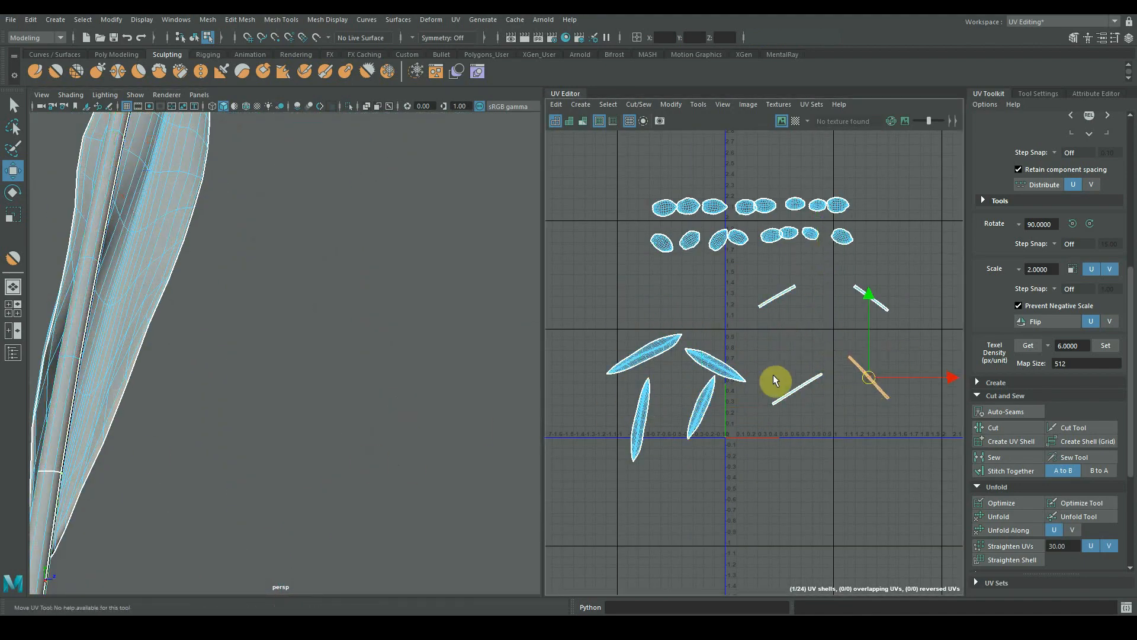
# Maximize the UV editor, then move the four stem shells farther right and the four leaf shells farther left.
pyautogui.keyDown('alt'); pyautogui.moveTo(773, 375); pyautogui.dragTo(762, 420, button='middle'); pyautogui.keyUp('alt')
pyautogui.press('space')
pyautogui.scroll(-1, 590, 394)
pyautogui.keyDown('alt'); pyautogui.moveTo(589, 394); pyautogui.dragTo(623, 307, button='middle'); pyautogui.keyUp('alt')
pyautogui.scroll(1, 524, 375)
pyautogui.keyDown('alt'); pyautogui.moveTo(524, 375); pyautogui.dragTo(490, 389, button='middle'); pyautogui.keyUp('alt')
pyautogui.moveTo(543, 248); pyautogui.dragTo(864, 426)
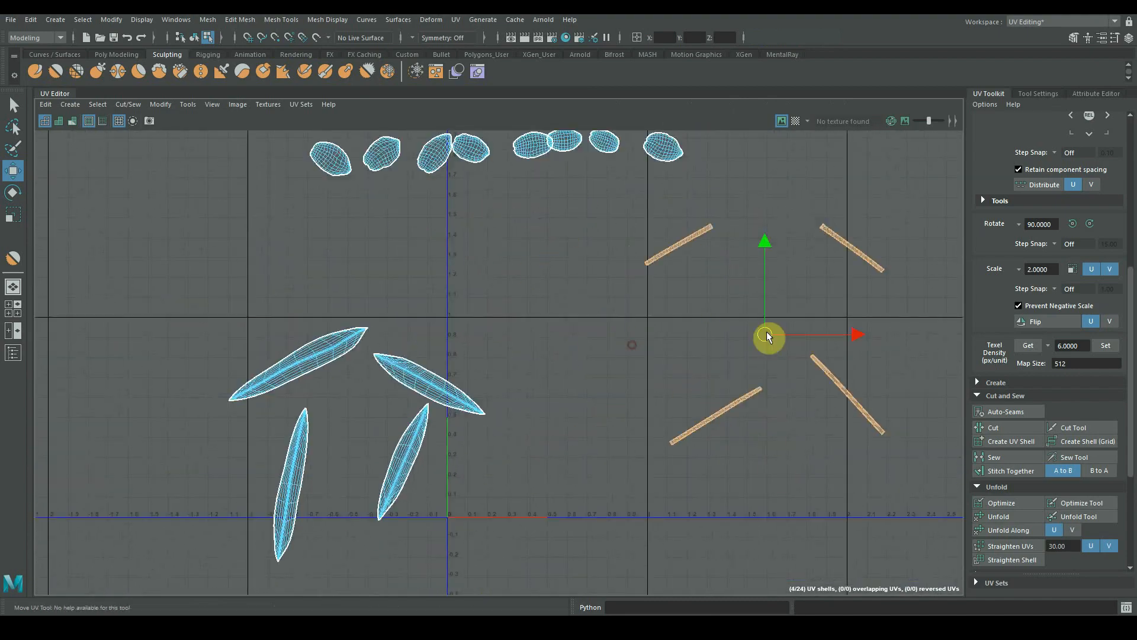
pyautogui.moveTo(766, 336); pyautogui.dragTo(786, 335)
pyautogui.moveTo(509, 314); pyautogui.dragTo(237, 533)
pyautogui.moveTo(356, 444); pyautogui.dragTo(293, 356)
# Rotate the first three petal UV shells of the upper row upright with their pointed ends down.
pyautogui.keyDown('alt'); pyautogui.moveTo(433, 254); pyautogui.dragTo(436, 365, button='middle'); pyautogui.keyUp('alt')
pyautogui.click(317, 207)
pyautogui.scroll(4, 315, 136)
pyautogui.press('e')
pyautogui.scroll(-1, 444, 186)
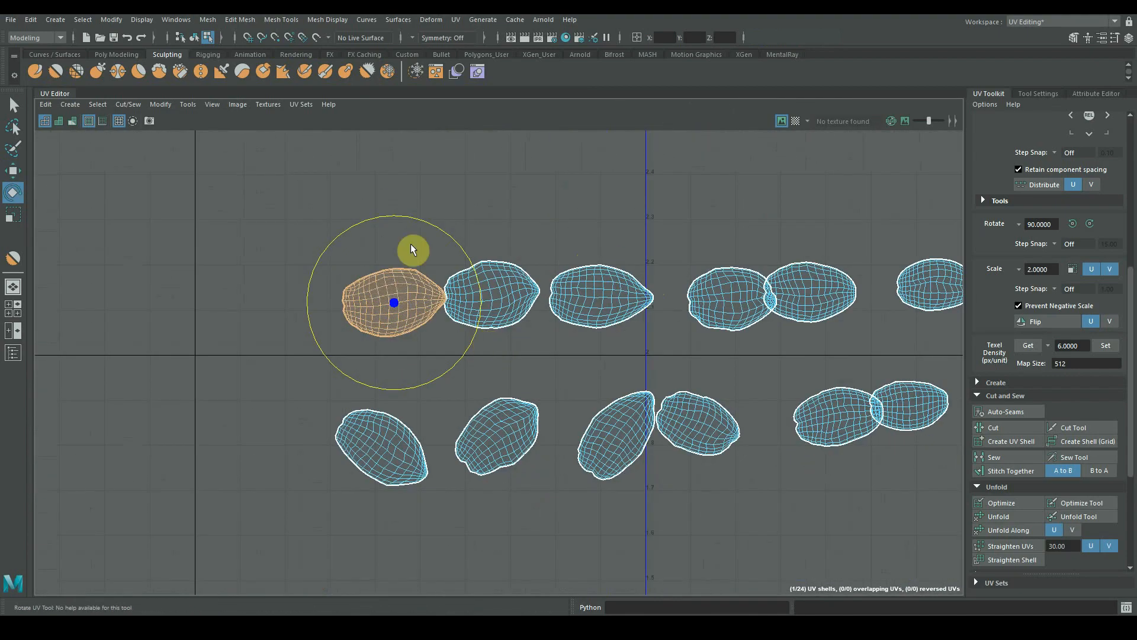
pyautogui.moveTo(411, 240); pyautogui.dragTo(460, 317)
pyautogui.click(473, 282)
pyautogui.moveTo(480, 218); pyautogui.dragTo(563, 293)
pyautogui.click(595, 292)
pyautogui.scroll(2, 597, 291)
pyautogui.keyDown('alt'); pyautogui.moveTo(598, 292); pyautogui.dragTo(578, 290, button='middle'); pyautogui.keyUp('alt')
pyautogui.moveTo(586, 257); pyautogui.dragTo(619, 305)
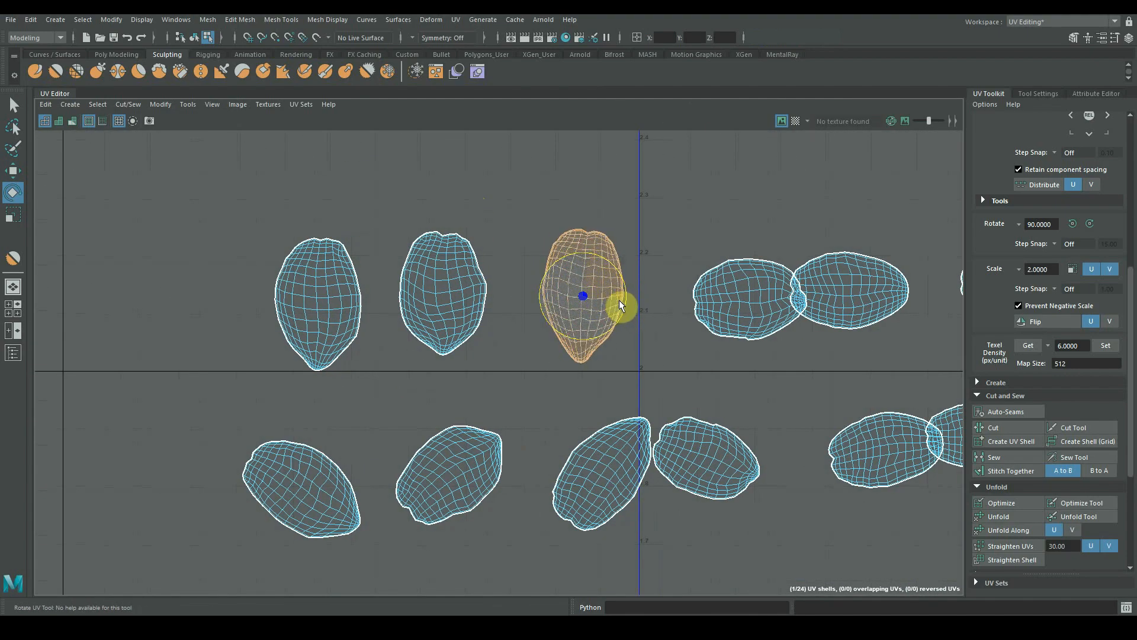
# Rotate the remaining five petal UV shells of the upper row upright with their pointed ends down.
pyautogui.keyDown('alt'); pyautogui.moveTo(711, 302); pyautogui.dragTo(496, 290, button='middle'); pyautogui.keyUp('alt')
pyautogui.click(533, 278)
pyautogui.moveTo(536, 245); pyautogui.dragTo(576, 288)
pyautogui.click(607, 259)
pyautogui.moveTo(628, 234); pyautogui.dragTo(676, 278)
pyautogui.scroll(5, 670, 261)
pyautogui.keyDown('alt'); pyautogui.moveTo(545, 386); pyautogui.dragTo(344, 446, button='middle'); pyautogui.keyUp('alt')
pyautogui.moveTo(578, 275); pyautogui.dragTo(628, 326)
pyautogui.moveTo(676, 285); pyautogui.dragTo(711, 315)
pyautogui.keyDown('alt'); pyautogui.moveTo(770, 320); pyautogui.dragTo(613, 290, button='middle'); pyautogui.keyUp('alt')
pyautogui.moveTo(681, 254); pyautogui.dragTo(732, 296)
# Rotate the petal UV shells of the lower row upright with their pointed ends down, working from right to left.
pyautogui.keyDown('alt'); pyautogui.moveTo(685, 446); pyautogui.dragTo(774, 312, button='middle'); pyautogui.keyUp('alt')
pyautogui.moveTo(799, 373); pyautogui.dragTo(850, 396)
pyautogui.moveTo(520, 361); pyautogui.dragTo(572, 369)
pyautogui.keyDown('alt'); pyautogui.moveTo(414, 388); pyautogui.dragTo(546, 390, button='middle'); pyautogui.keyUp('alt')
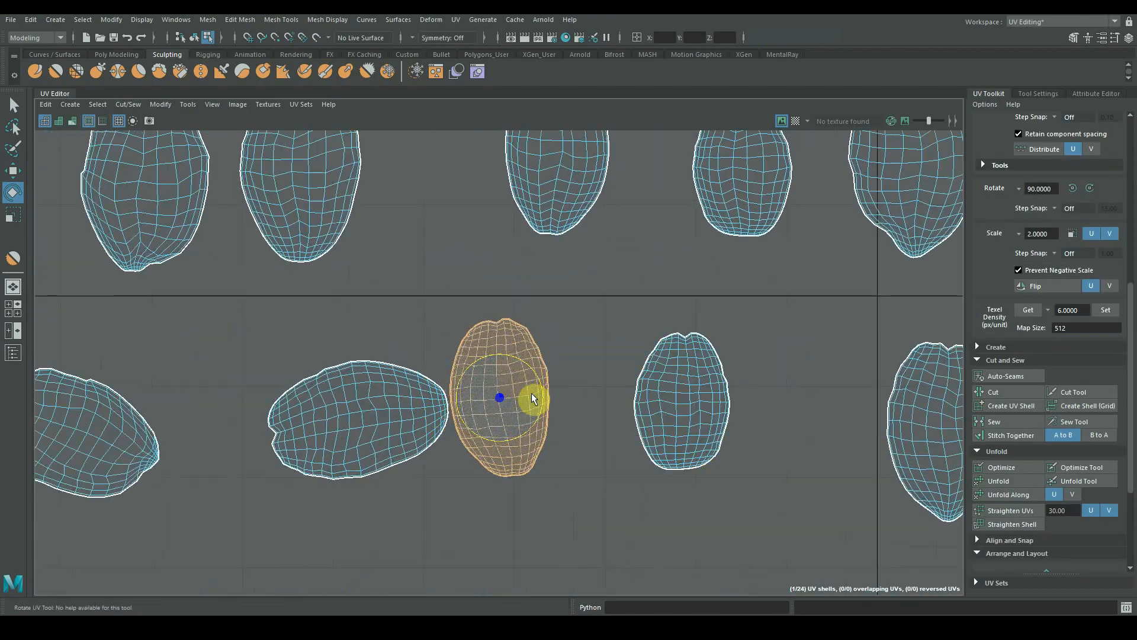
pyautogui.keyDown('alt'); pyautogui.moveTo(379, 415); pyautogui.dragTo(531, 399, button='middle'); pyautogui.keyUp('alt')
pyautogui.moveTo(510, 360); pyautogui.dragTo(553, 403)
pyautogui.keyDown('alt'); pyautogui.moveTo(237, 414); pyautogui.dragTo(438, 400, button='middle'); pyautogui.keyUp('alt')
pyautogui.moveTo(429, 361); pyautogui.dragTo(471, 403)
pyautogui.moveTo(424, 347); pyautogui.dragTo(452, 427)
pyautogui.click(184, 392)
pyautogui.moveTo(319, 348); pyautogui.dragTo(347, 419)
pyautogui.scroll(-2, 348, 355)
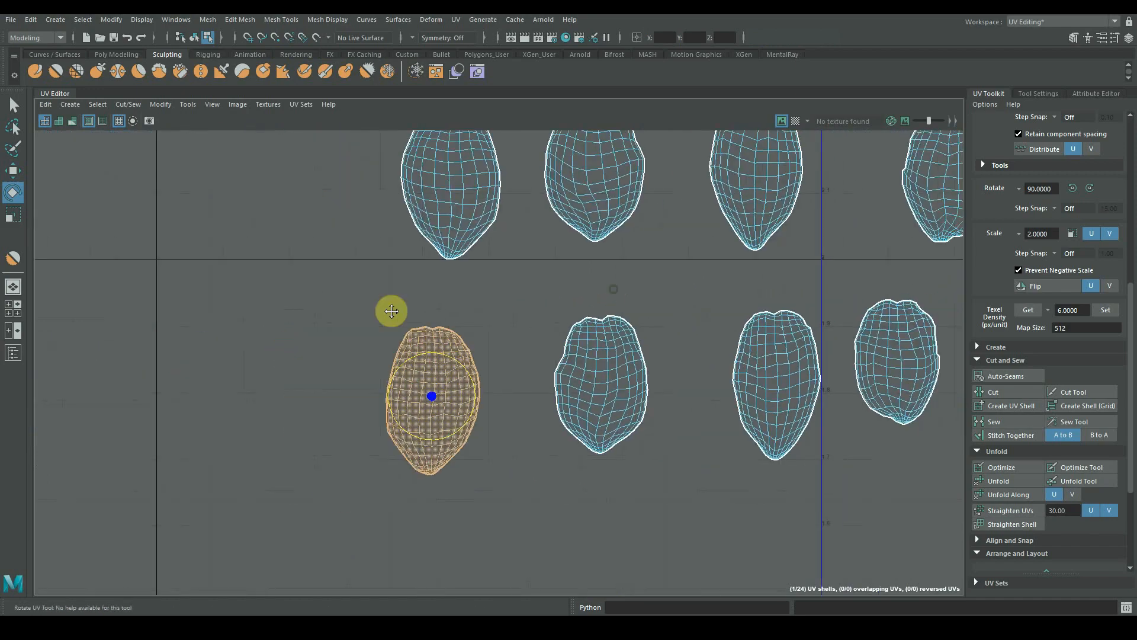
# Show the perspective view beside the UV editor in a narrow pane and frame the leaf UV shells.
pyautogui.keyDown('alt'); pyautogui.moveTo(392, 311); pyautogui.dragTo(415, 148, button='middle'); pyautogui.keyUp('alt')
pyautogui.scroll(-3, 414, 148)
pyautogui.keyDown('alt'); pyautogui.moveTo(565, 485); pyautogui.dragTo(621, 322, button='middle'); pyautogui.keyUp('alt')
pyautogui.scroll(-4, 622, 322)
pyautogui.keyDown('alt'); pyautogui.moveTo(770, 136); pyautogui.dragTo(620, 327, button='middle'); pyautogui.keyUp('alt')
pyautogui.keyDown('alt'); pyautogui.moveTo(465, 517); pyautogui.dragTo(548, 251, button='middle'); pyautogui.keyUp('alt')
pyautogui.scroll(2, 548, 251)
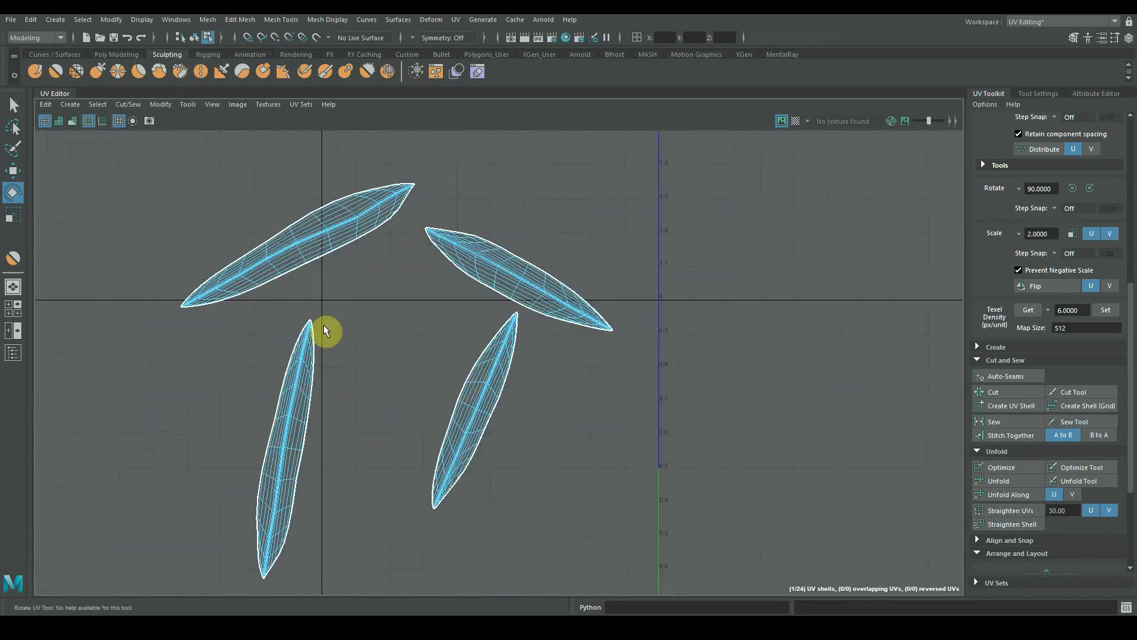
pyautogui.click(326, 231)
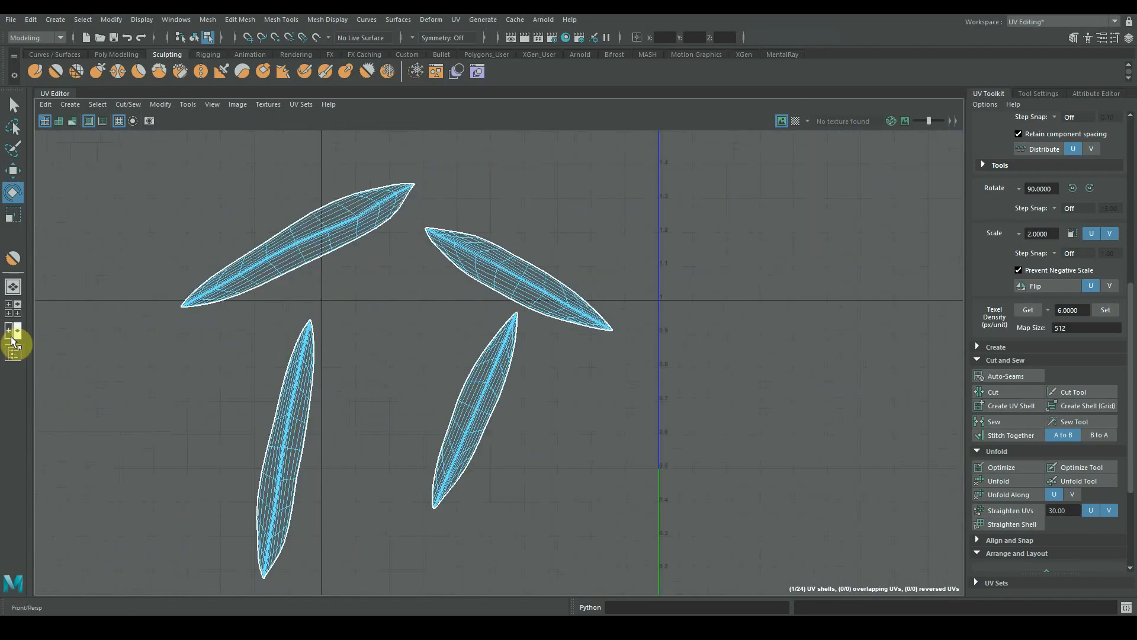
pyautogui.moveTo(33, 335); pyautogui.dragTo(249, 355)
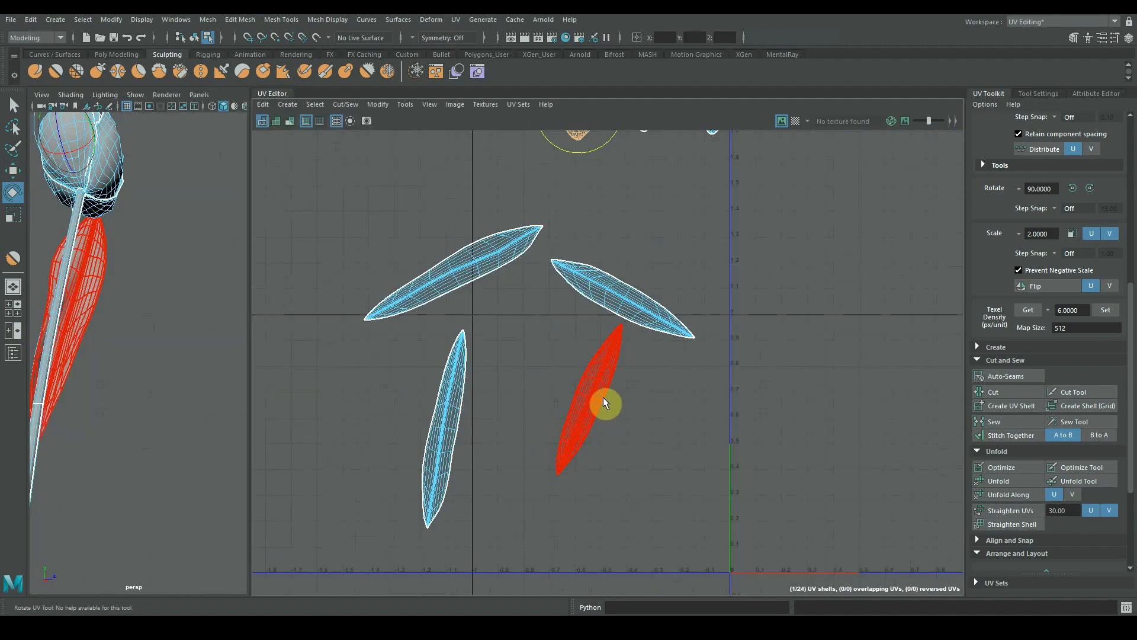
pyautogui.keyDown('alt'); pyautogui.moveTo(414, 348); pyautogui.dragTo(509, 362, button='middle'); pyautogui.keyUp('alt')
pyautogui.keyDown('alt'); pyautogui.moveTo(600, 384); pyautogui.dragTo(526, 368, button='right'); pyautogui.keyUp('alt')
pyautogui.keyDown('alt'); pyautogui.moveTo(537, 359); pyautogui.dragTo(556, 396, button='middle'); pyautogui.keyUp('alt')
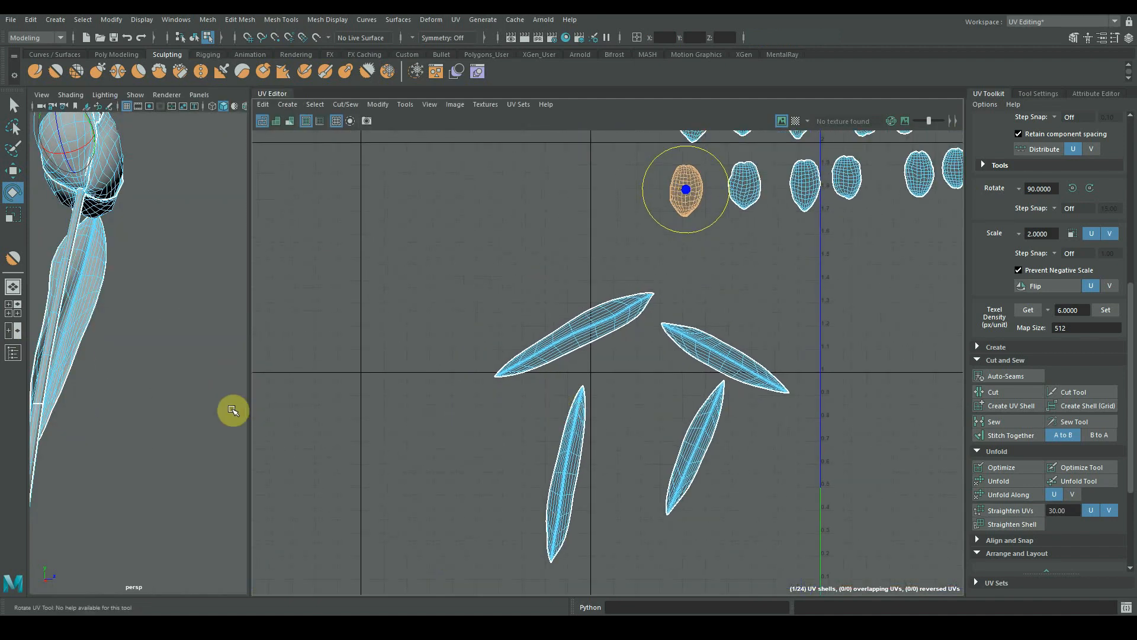
# Select the points at the tip of the left leaf on the model to identify the tip ends of its UV shells.
pyautogui.keyDown('alt'); pyautogui.moveTo(155, 370); pyautogui.dragTo(78, 327, button='right'); pyautogui.keyUp('alt')
pyautogui.keyDown('alt'); pyautogui.moveTo(74, 325); pyautogui.dragTo(188, 357, button='middle'); pyautogui.keyUp('alt')
pyautogui.keyDown('alt'); pyautogui.moveTo(187, 357); pyautogui.dragTo(93, 371); pyautogui.keyUp('alt')
pyautogui.keyDown('alt'); pyautogui.moveTo(91, 376); pyautogui.dragTo(66, 274, button='right'); pyautogui.keyUp('alt')
pyautogui.moveTo(77, 155); pyautogui.dragTo(109, 237)
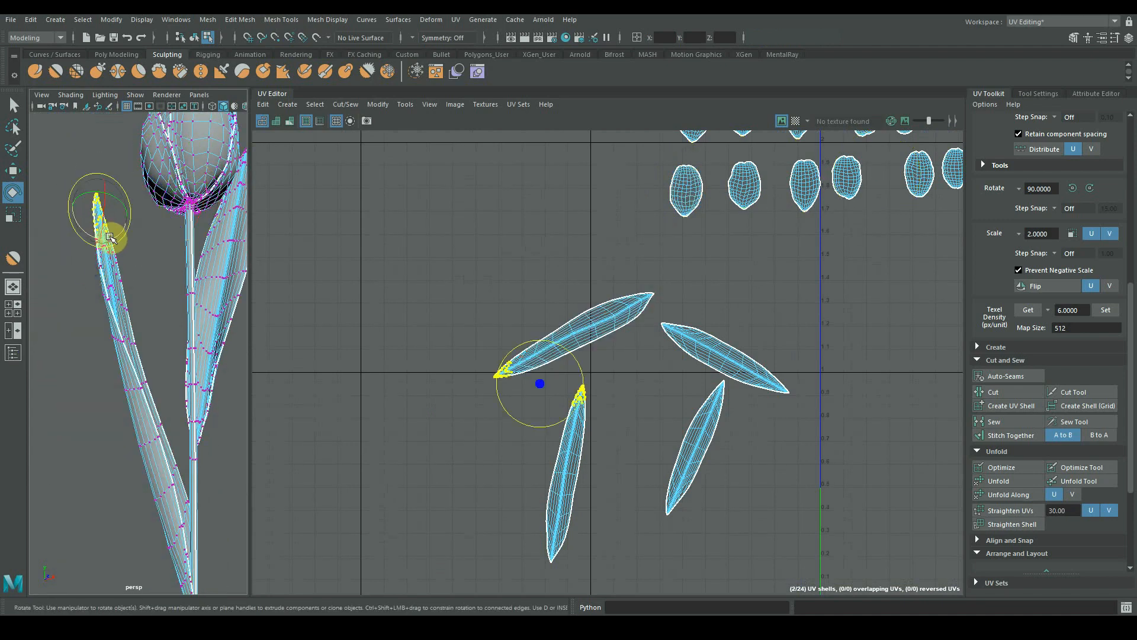
# Rotate the left leaf's two UV shells upright with their tips up and place them side by side.
pyautogui.moveTo(583, 330); pyautogui.dragTo(531, 314, button='right')
pyautogui.click(581, 343)
pyautogui.moveTo(581, 296); pyautogui.dragTo(612, 348)
pyautogui.press('w')
pyautogui.moveTo(574, 333); pyautogui.dragTo(507, 469)
pyautogui.click(573, 440)
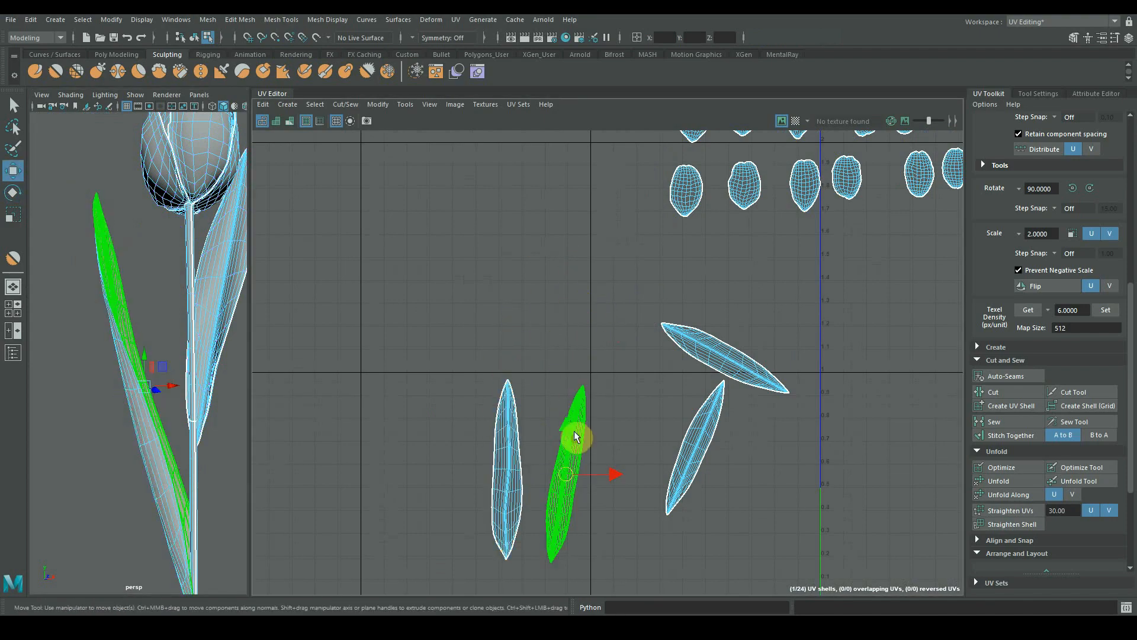
pyautogui.press('e')
# Rotate the other leaf's two UV shells upright and place them in line with the first pair.
pyautogui.keyDown('alt'); pyautogui.moveTo(203, 273); pyautogui.dragTo(110, 372, button='middle'); pyautogui.keyUp('alt')
pyautogui.keyDown('alt'); pyautogui.moveTo(728, 356); pyautogui.dragTo(645, 269, button='middle'); pyautogui.keyUp('alt')
pyautogui.moveTo(668, 304); pyautogui.dragTo(616, 328)
pyautogui.moveTo(642, 269); pyautogui.dragTo(510, 391)
pyautogui.click(609, 360)
pyautogui.moveTo(608, 317); pyautogui.dragTo(408, 389)
# Move the row of four upright leaf UV shells into the 0 to 1 tile.
pyautogui.scroll(6, 564, 411)
pyautogui.scroll(-10, 562, 409)
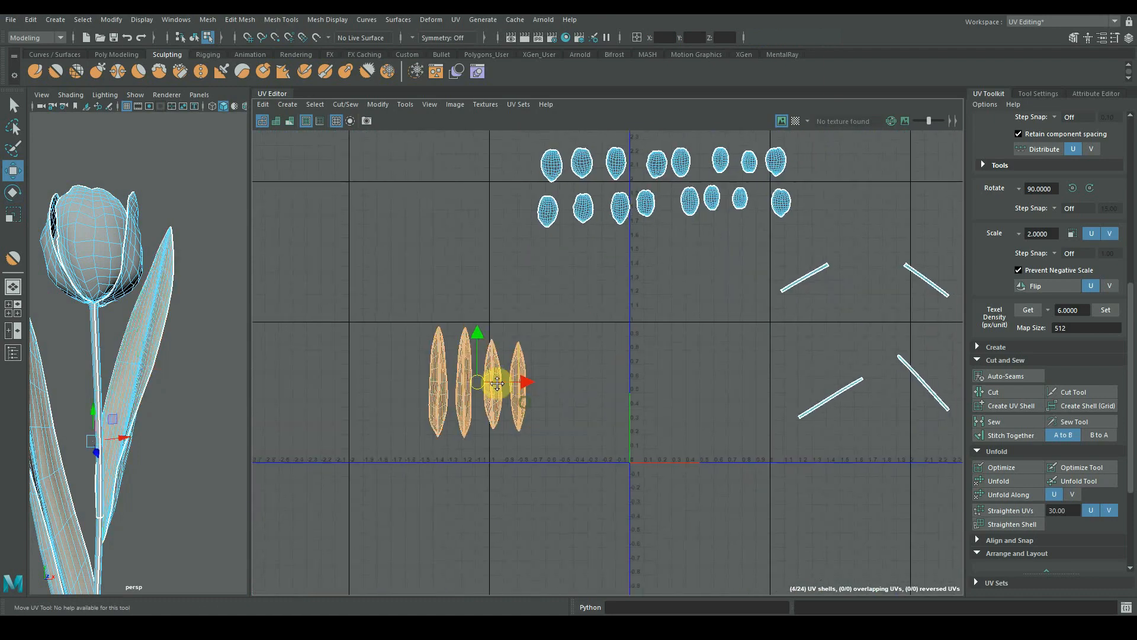
pyautogui.moveTo(495, 383); pyautogui.dragTo(687, 401)
# Select the points on the model where the leaves meet the stem to identify the matching ends of the stem UV shells.
pyautogui.scroll(2, 719, 354)
pyautogui.keyDown('alt'); pyautogui.moveTo(853, 342); pyautogui.dragTo(690, 380, button='middle'); pyautogui.keyUp('alt')
pyautogui.moveTo(119, 322); pyautogui.dragTo(79, 322, button='right')
pyautogui.moveTo(79, 322); pyautogui.dragTo(113, 290)
pyautogui.keyDown('alt'); pyautogui.moveTo(123, 439); pyautogui.dragTo(172, 189, button='middle'); pyautogui.keyUp('alt')
pyautogui.moveTo(91, 233); pyautogui.dragTo(206, 477)
# Rotate the two lower stem UV shells upright with their marked ends up and place them side by side.
pyautogui.click(687, 436)
pyautogui.press('e')
pyautogui.moveTo(653, 407); pyautogui.dragTo(626, 437)
pyautogui.click(787, 429)
pyautogui.moveTo(809, 450); pyautogui.dragTo(680, 460)
pyautogui.press('w')
pyautogui.keyDown('alt'); pyautogui.moveTo(681, 460); pyautogui.dragTo(704, 520, button='middle'); pyautogui.keyUp('alt')
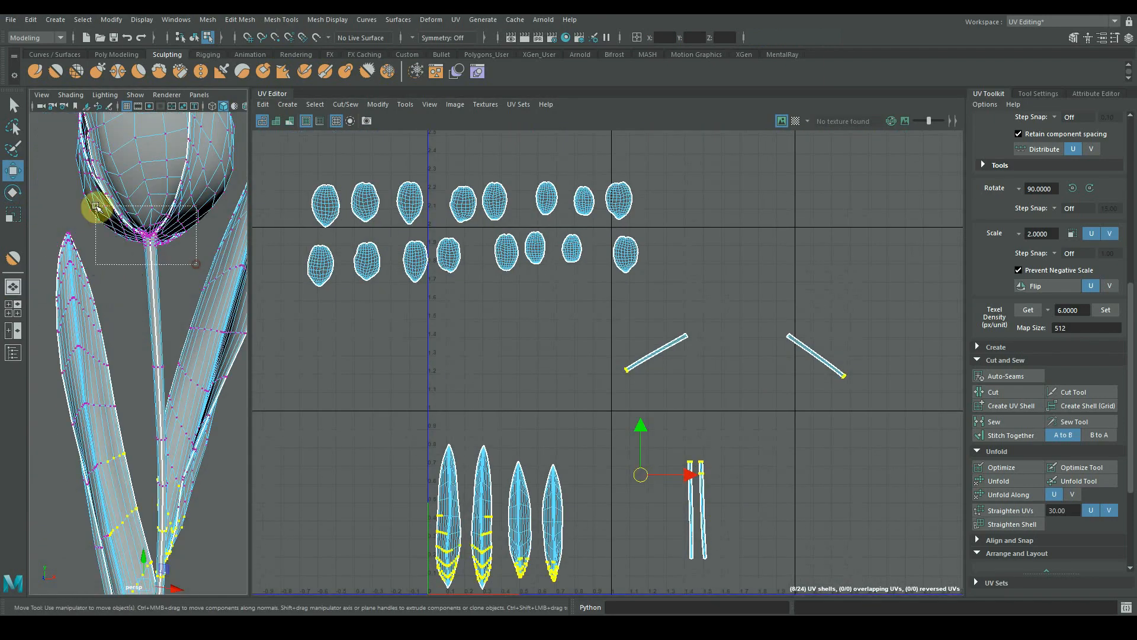
# Rotate the two remaining stem UV shells upright with their marked ends aligned and place them beside each other.
pyautogui.press('e')
pyautogui.moveTo(642, 313); pyautogui.dragTo(691, 413)
pyautogui.press('w')
pyautogui.click(817, 355)
pyautogui.press('e')
pyautogui.moveTo(800, 315); pyautogui.dragTo(702, 413)
pyautogui.press('w')
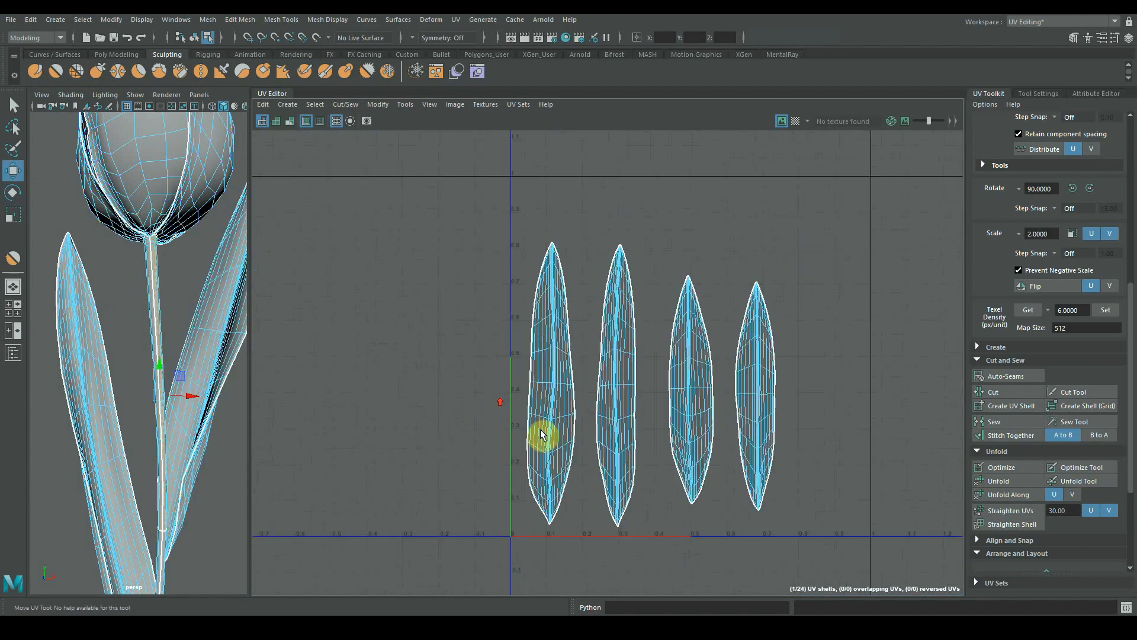
# Move the four leaf UV shells into the lower-left corner of the 0 to 1 tile and close the gaps between them.
pyautogui.moveTo(524, 272); pyautogui.dragTo(802, 364)
pyautogui.keyDown('alt'); pyautogui.moveTo(673, 267); pyautogui.dragTo(685, 333, button='middle'); pyautogui.keyUp('alt')
pyautogui.moveTo(685, 333); pyautogui.dragTo(672, 345)
pyautogui.scroll(3, 623, 373)
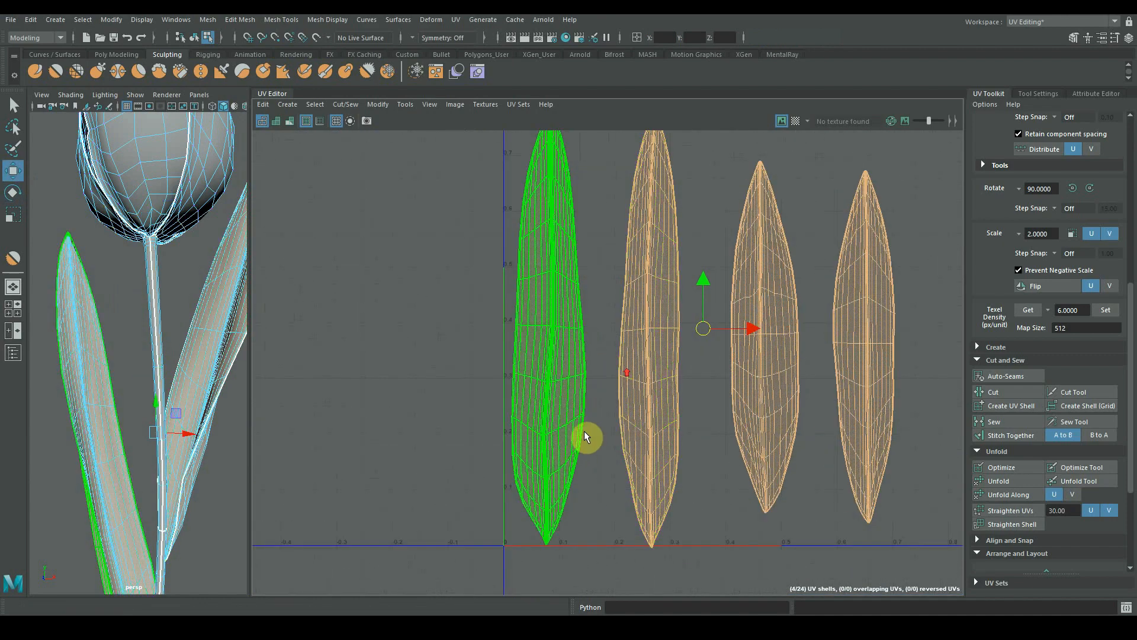
pyautogui.keyDown('alt'); pyautogui.moveTo(586, 435); pyautogui.dragTo(600, 394, button='middle'); pyautogui.keyUp('alt')
pyautogui.moveTo(716, 286); pyautogui.dragTo(765, 329)
pyautogui.keyDown('ctrl'); pyautogui.click(587, 338); pyautogui.keyUp('ctrl')
pyautogui.keyDown('ctrl'); pyautogui.click(634, 296); pyautogui.keyUp('ctrl')
pyautogui.keyDown('ctrl'); pyautogui.click(691, 350); pyautogui.keyUp('ctrl')
# Move the four upright stem UV shells to the tile's right edge, with the upper pair above the lower pair.
pyautogui.click(705, 531)
pyautogui.keyDown('alt'); pyautogui.moveTo(777, 197); pyautogui.dragTo(703, 334, button='right'); pyautogui.keyUp('alt')
pyautogui.keyDown('alt'); pyautogui.moveTo(703, 334); pyautogui.dragTo(658, 439, button='middle'); pyautogui.keyUp('alt')
pyautogui.keyDown('alt'); pyautogui.moveTo(783, 244); pyautogui.dragTo(508, 238, button='right'); pyautogui.keyUp('alt')
pyautogui.keyDown('alt'); pyautogui.moveTo(732, 246); pyautogui.dragTo(487, 325, button='middle'); pyautogui.keyUp('alt')
pyautogui.moveTo(746, 249); pyautogui.dragTo(865, 413)
pyautogui.moveTo(797, 303); pyautogui.dragTo(645, 380)
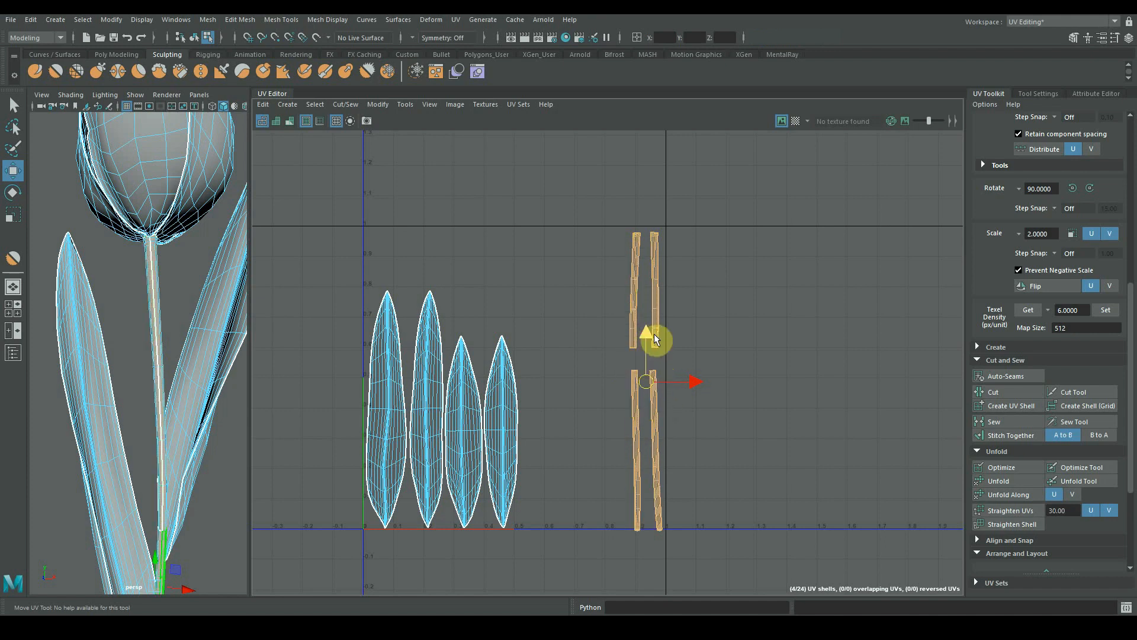
# Examine the facing ends of the upper and lower stem UV shells and how they line up.
pyautogui.scroll(3, 663, 362)
pyautogui.scroll(1, 675, 349)
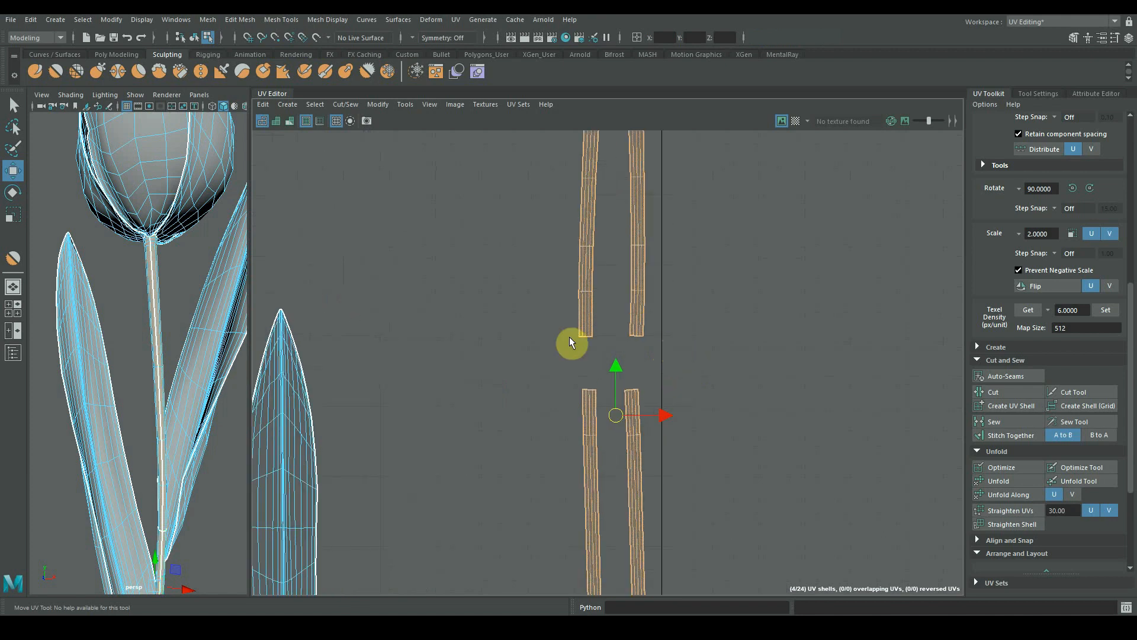
pyautogui.scroll(2, 605, 324)
pyautogui.moveTo(572, 302); pyautogui.dragTo(572, 270, button='right')
pyautogui.scroll(-3, 581, 305)
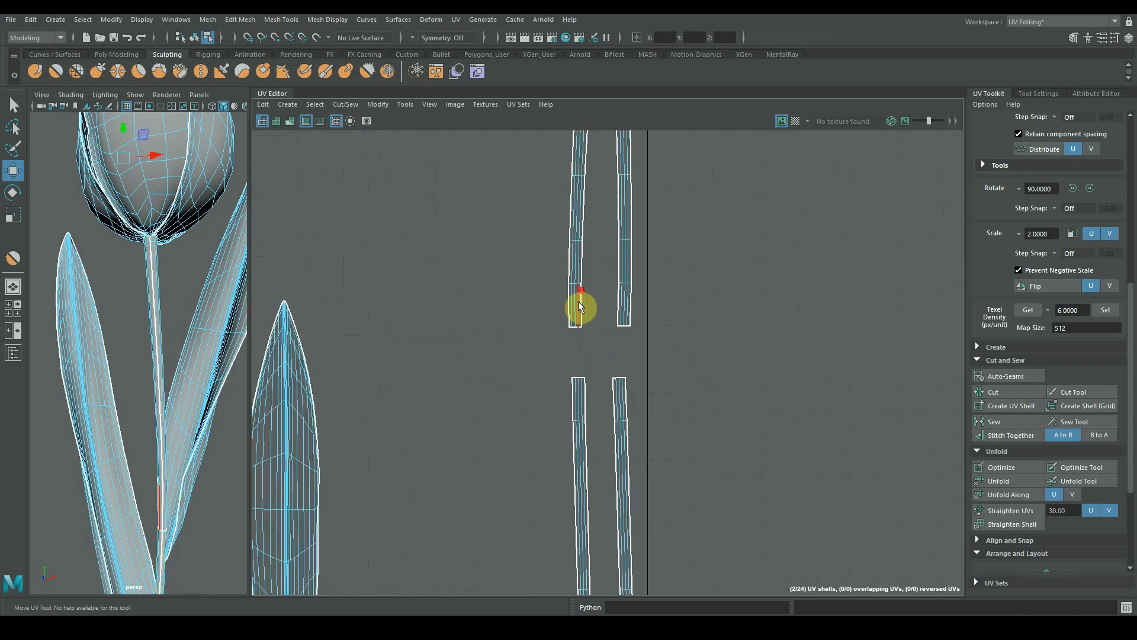
pyautogui.keyDown('alt'); pyautogui.moveTo(593, 333); pyautogui.dragTo(652, 326, button='middle'); pyautogui.keyUp('alt')
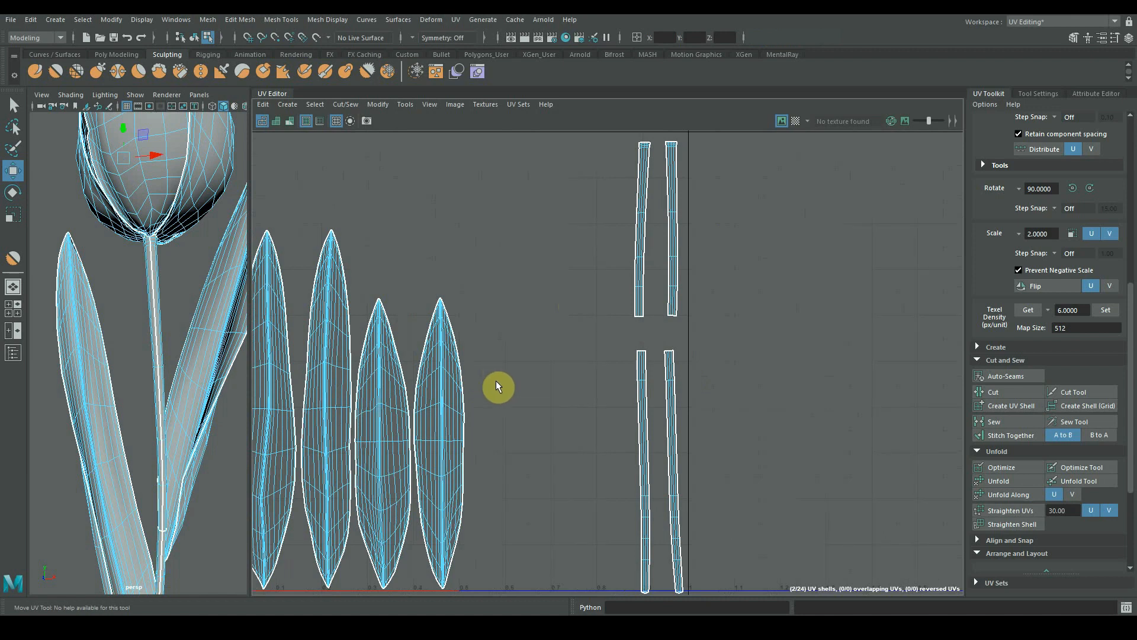
pyautogui.scroll(-3, 578, 317)
pyautogui.keyDown('alt'); pyautogui.moveTo(581, 322); pyautogui.dragTo(680, 319, button='middle'); pyautogui.keyUp('alt')
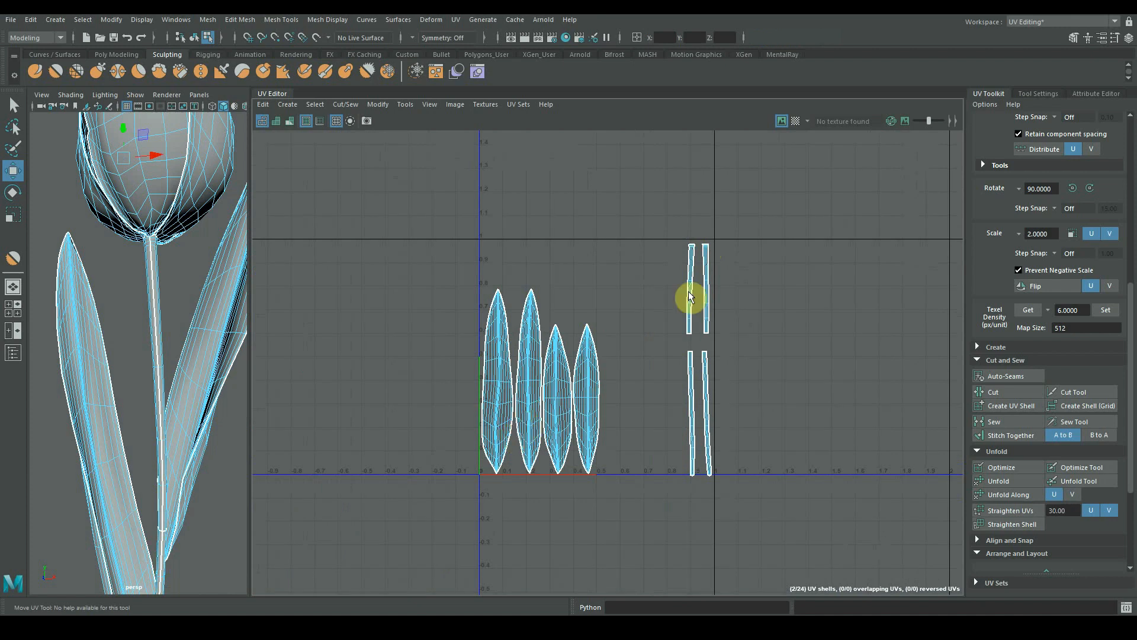
pyautogui.scroll(2, 719, 376)
pyautogui.scroll(5, 673, 340)
pyautogui.keyDown('alt'); pyautogui.moveTo(619, 243); pyautogui.dragTo(657, 406, button='middle'); pyautogui.keyUp('alt')
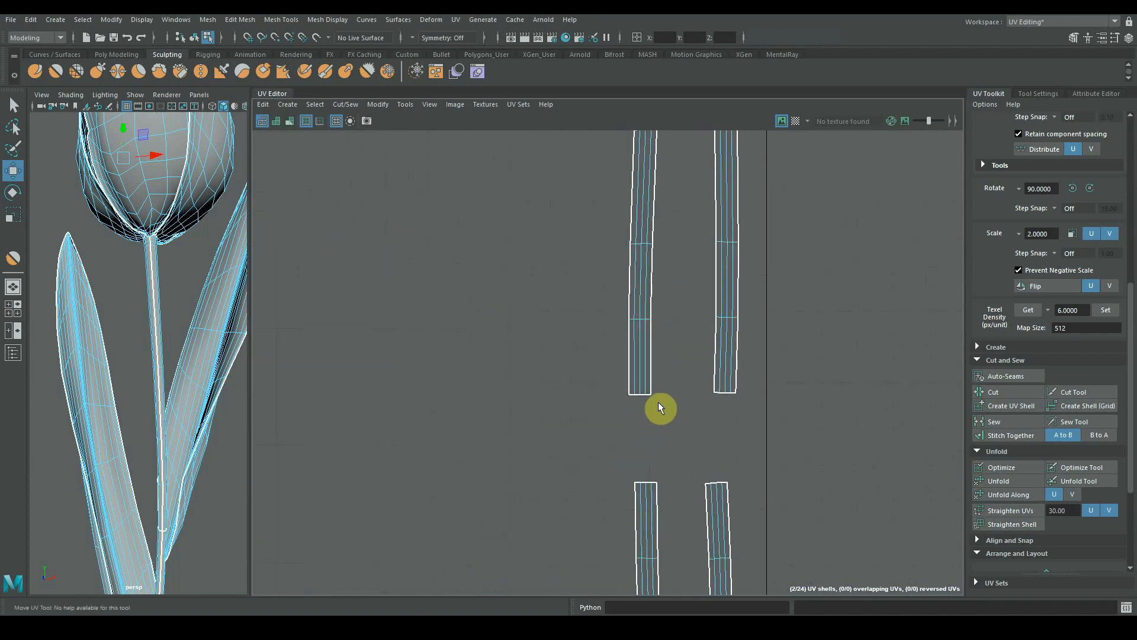
# Select the shared end edges of the upper and lower stem UV shells and sew each pair into one long shell.
pyautogui.rightClick(639, 372)
pyautogui.moveTo(643, 342); pyautogui.dragTo(641, 340, button='right')
pyautogui.keyDown('alt'); pyautogui.moveTo(155, 477); pyautogui.dragTo(129, 320, button='middle'); pyautogui.keyUp('alt')
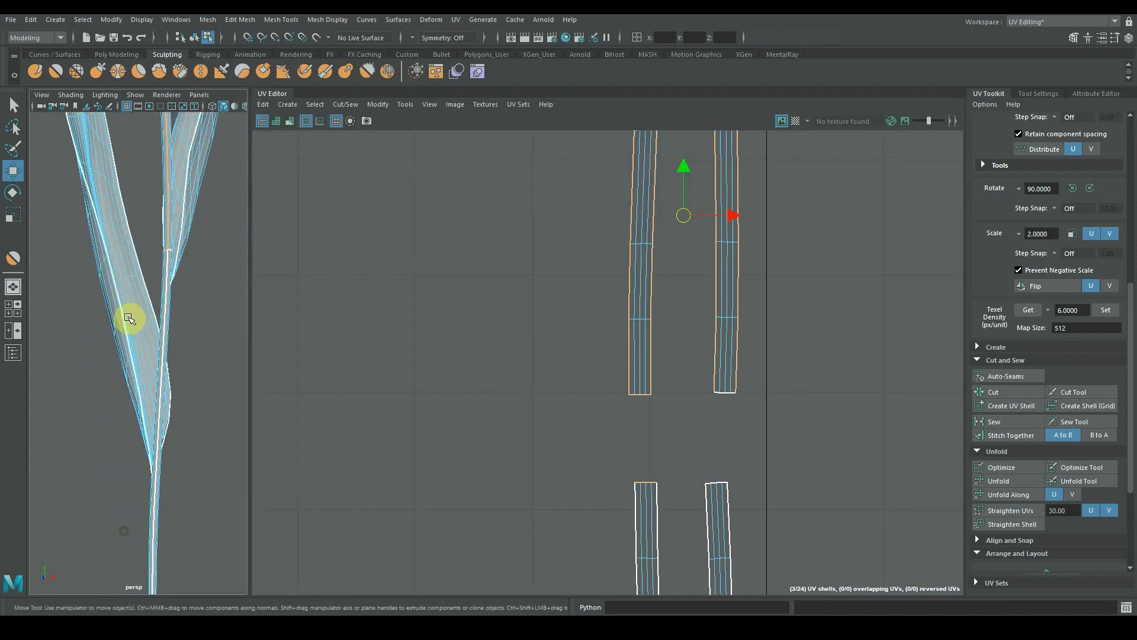
pyautogui.keyDown('alt'); pyautogui.moveTo(130, 320); pyautogui.dragTo(224, 366, button='right'); pyautogui.keyUp('alt')
pyautogui.click(148, 296)
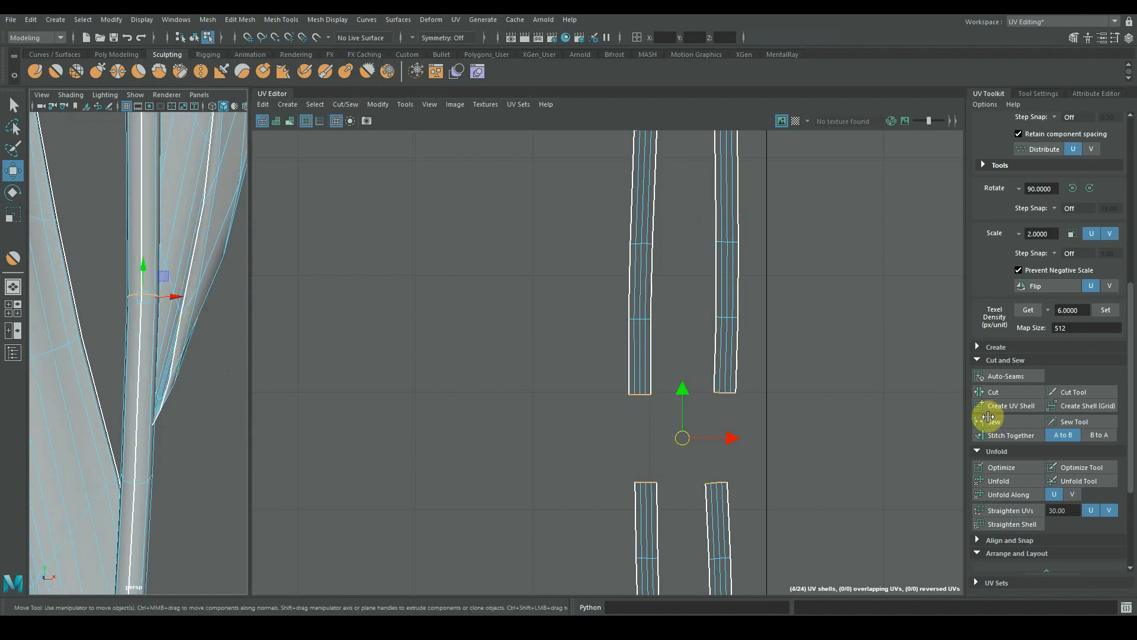
pyautogui.keyDown('alt'); pyautogui.moveTo(142, 308); pyautogui.dragTo(153, 349); pyautogui.keyUp('alt')
pyautogui.keyDown('alt'); pyautogui.moveTo(668, 399); pyautogui.dragTo(385, 365, button='right'); pyautogui.keyUp('alt')
pyautogui.keyDown('alt'); pyautogui.moveTo(385, 365); pyautogui.dragTo(385, 313, button='middle'); pyautogui.keyUp('alt')
pyautogui.moveTo(604, 372); pyautogui.dragTo(601, 357, button='right')
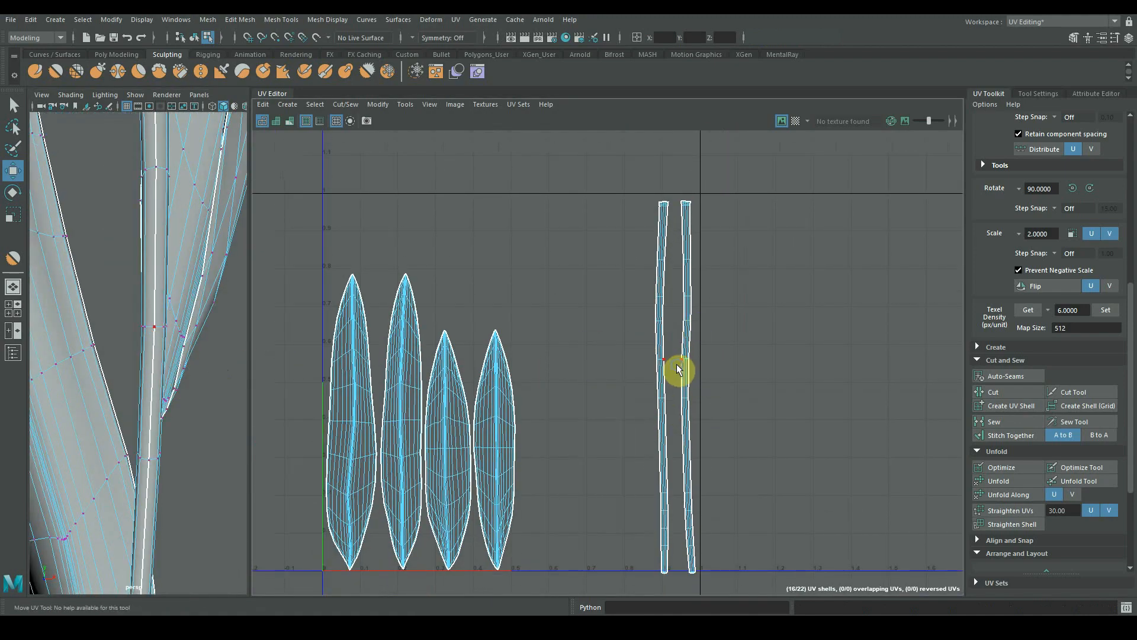
# Select both long stem UV shells and unfold them.
pyautogui.moveTo(677, 366); pyautogui.dragTo(636, 339, button='right')
pyautogui.moveTo(635, 340); pyautogui.dragTo(736, 378)
pyautogui.click(1000, 481)
pyautogui.scroll(2, 692, 423)
pyautogui.keyDown('alt'); pyautogui.moveTo(691, 424); pyautogui.dragTo(672, 385, button='middle'); pyautogui.keyUp('alt')
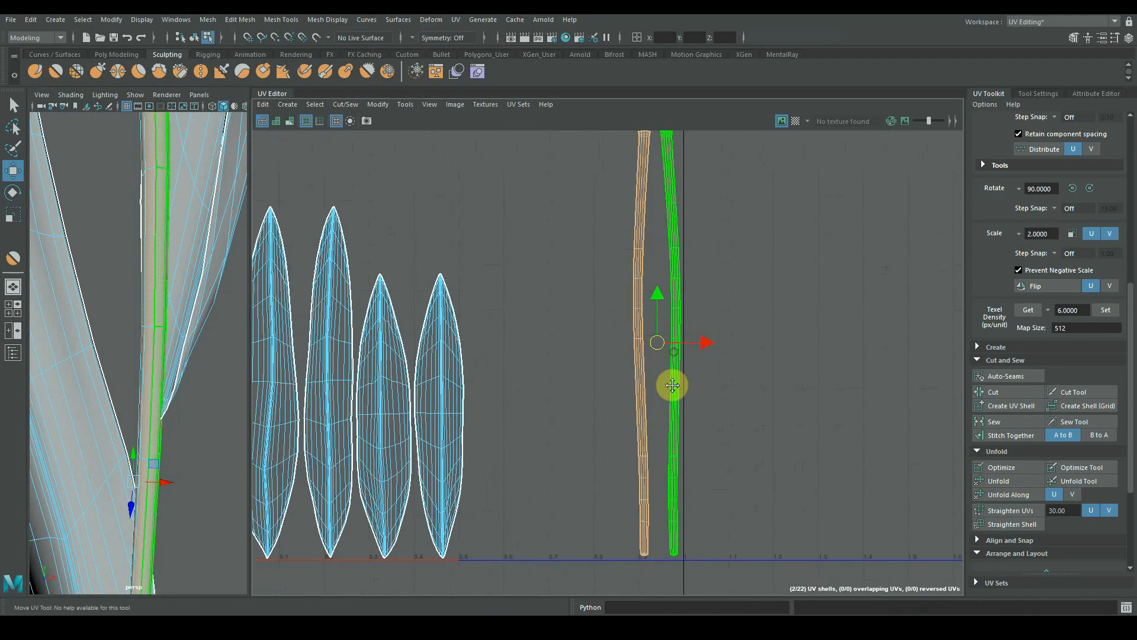
pyautogui.click(583, 370)
# Move four petal UV shells into the tile and stack them in two pairs between the leaf and stem shells.
pyautogui.scroll(-4, 567, 366)
pyautogui.keyDown('alt'); pyautogui.moveTo(438, 196); pyautogui.dragTo(566, 366, button='middle'); pyautogui.keyUp('alt')
pyautogui.moveTo(391, 160); pyautogui.dragTo(764, 266)
pyautogui.moveTo(604, 235); pyautogui.dragTo(658, 367)
pyautogui.moveTo(496, 323); pyautogui.dragTo(629, 521)
pyautogui.moveTo(424, 223); pyautogui.dragTo(439, 245)
pyautogui.scroll(-5, 122, 361)
pyautogui.click(122, 360)
pyautogui.scroll(4, 122, 360)
pyautogui.keyDown('alt'); pyautogui.moveTo(628, 434); pyautogui.dragTo(632, 407, button='middle'); pyautogui.keyUp('alt')
pyautogui.moveTo(446, 190); pyautogui.dragTo(697, 501)
pyautogui.click(650, 428)
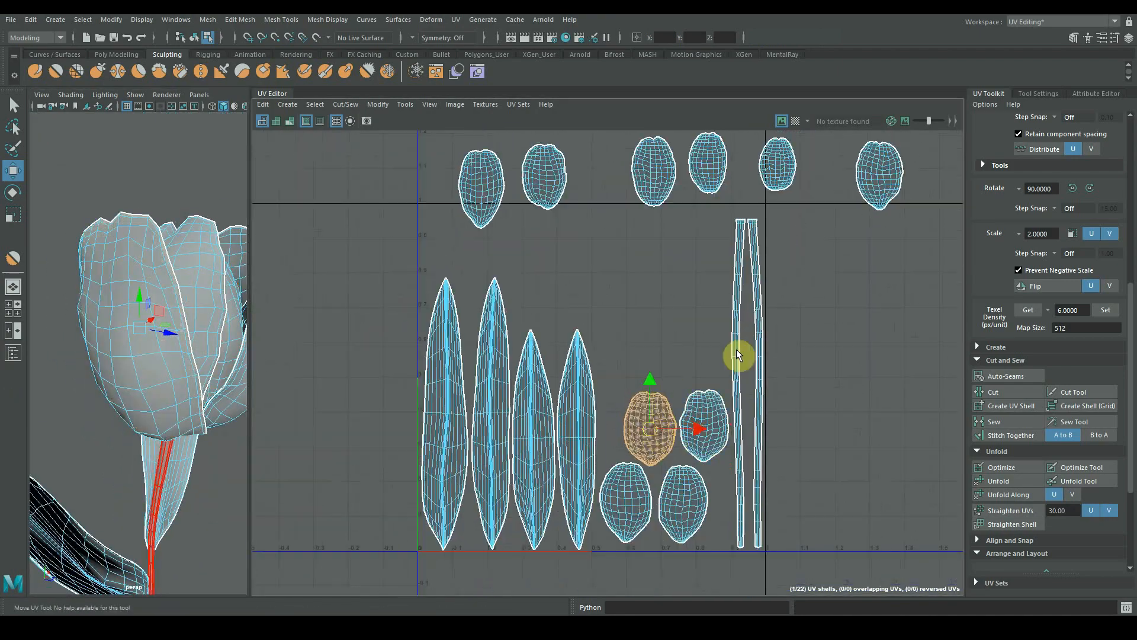
# Place a pair of large petal UV shells in the tile's upper-left corner, above the two tall leaf shells.
pyautogui.keyDown('alt'); pyautogui.moveTo(736, 349); pyautogui.dragTo(736, 438, button='middle'); pyautogui.keyUp('alt')
pyautogui.moveTo(514, 294); pyautogui.dragTo(654, 441)
pyautogui.scroll(3, 635, 453)
pyautogui.scroll(-2, 593, 385)
pyautogui.moveTo(533, 231); pyautogui.dragTo(459, 414)
pyautogui.keyDown('shift'); pyautogui.click(538, 341); pyautogui.keyUp('shift')
pyautogui.scroll(3, 459, 415)
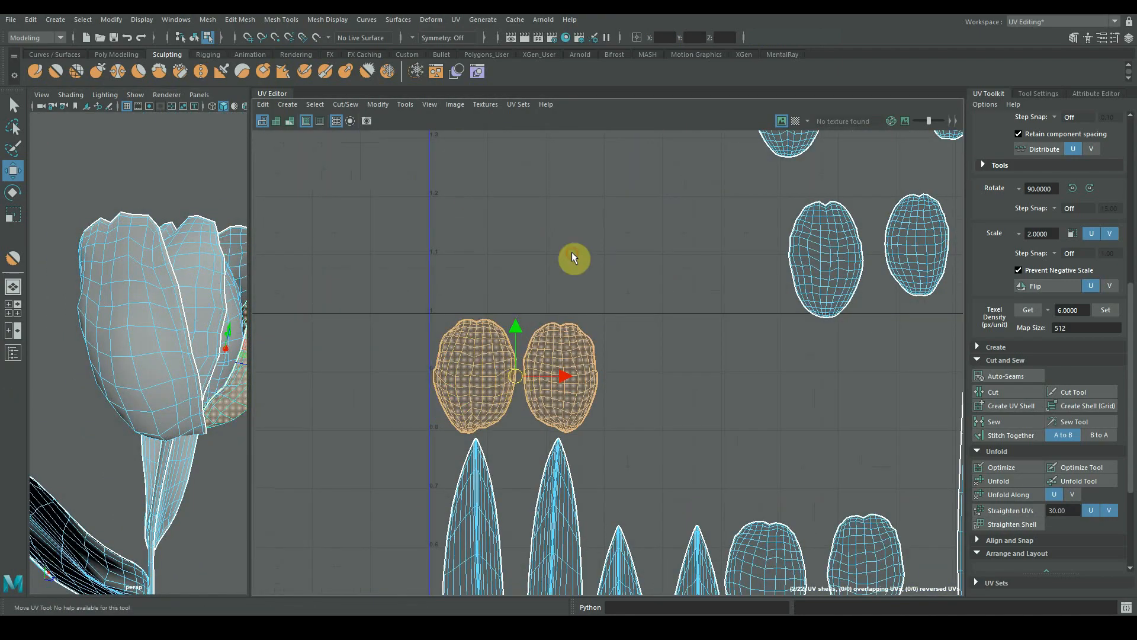
# Place another pair of large petal UV shells in the tile's top row, directly beside the first pair.
pyautogui.click(571, 252)
pyautogui.moveTo(609, 199); pyautogui.dragTo(491, 435)
pyautogui.keyDown('shift'); pyautogui.click(616, 332); pyautogui.keyUp('shift')
pyautogui.scroll(3, 572, 337)
pyautogui.scroll(-4, 572, 338)
# Fit the pair of small petal UV shells into the space above the two short leaf shells.
pyautogui.moveTo(630, 349); pyautogui.dragTo(497, 533)
pyautogui.click(589, 343)
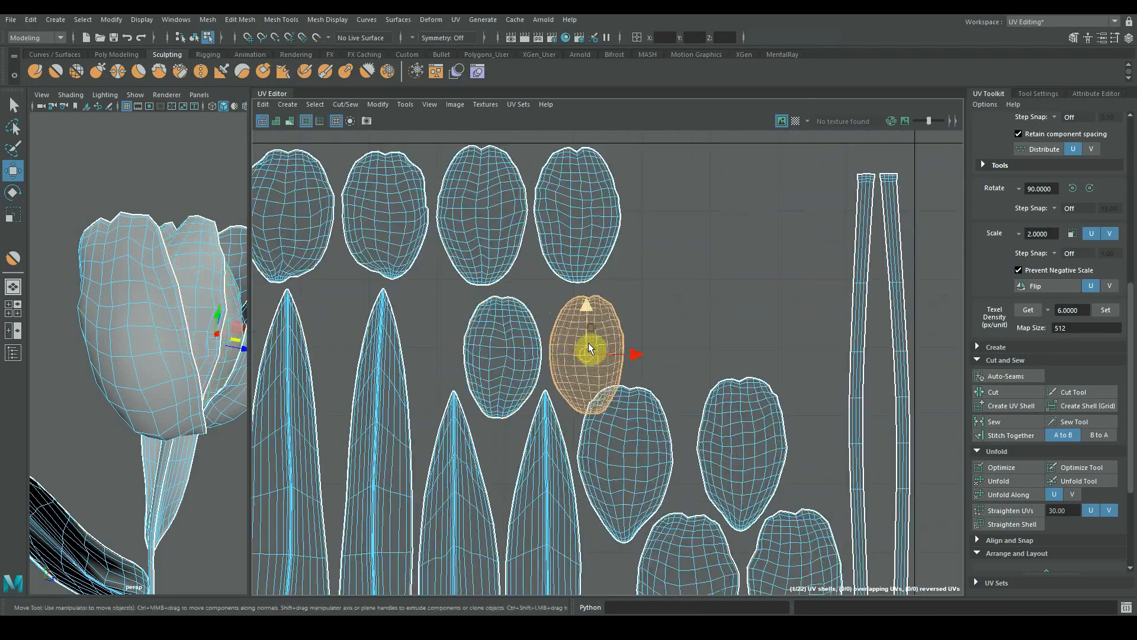
pyautogui.keyDown('shift'); pyautogui.click(502, 355); pyautogui.keyUp('shift')
pyautogui.moveTo(543, 356); pyautogui.dragTo(485, 334)
pyautogui.scroll(3, 516, 340)
pyautogui.click(480, 335)
# Place one petal UV pair at the end of the top row beside the stem shells and the last pair just beneath it.
pyautogui.scroll(-5, 479, 336)
pyautogui.moveTo(863, 176); pyautogui.dragTo(809, 302)
pyautogui.keyDown('shift'); pyautogui.click(876, 294); pyautogui.keyUp('shift')
pyautogui.moveTo(843, 299); pyautogui.dragTo(641, 374)
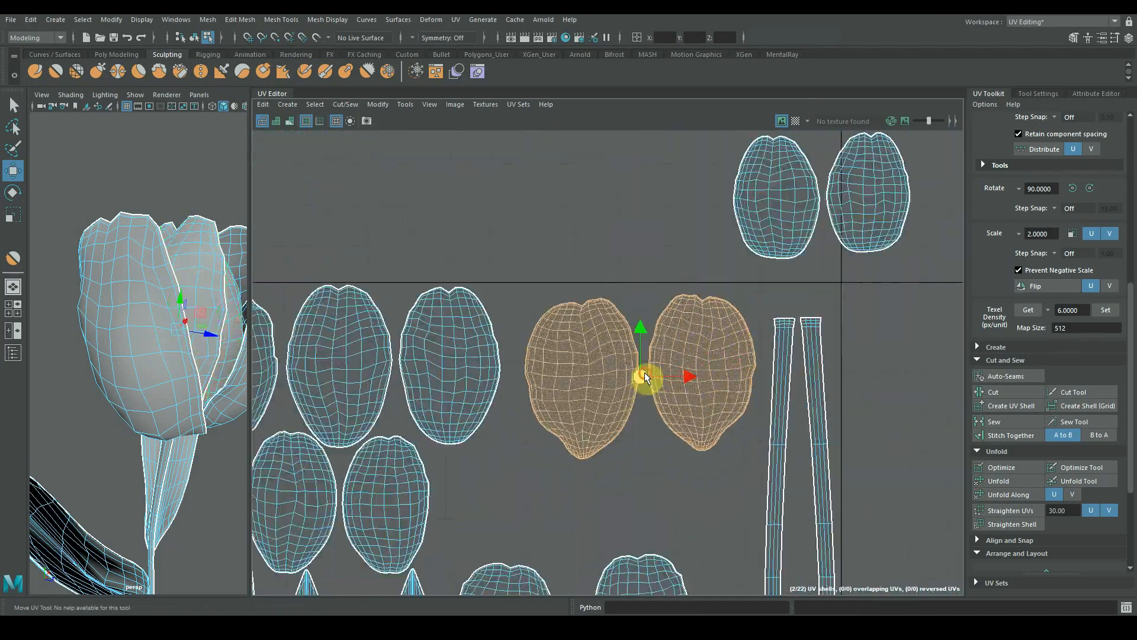
pyautogui.moveTo(728, 142); pyautogui.dragTo(888, 249)
pyautogui.moveTo(822, 196); pyautogui.dragTo(579, 510)
pyautogui.keyDown('alt'); pyautogui.moveTo(579, 510); pyautogui.dragTo(670, 381, button='middle'); pyautogui.keyUp('alt')
# Select the stacked petal UV shells between the leaves and the stem and adjust their spacing so no shells overlap.
pyautogui.scroll(-4, 741, 269)
pyautogui.moveTo(655, 291); pyautogui.dragTo(784, 485)
pyautogui.scroll(4, 792, 484)
pyautogui.keyDown('alt'); pyautogui.moveTo(601, 264); pyautogui.dragTo(623, 454, button='middle'); pyautogui.keyUp('alt')
pyautogui.moveTo(532, 319); pyautogui.dragTo(637, 326)
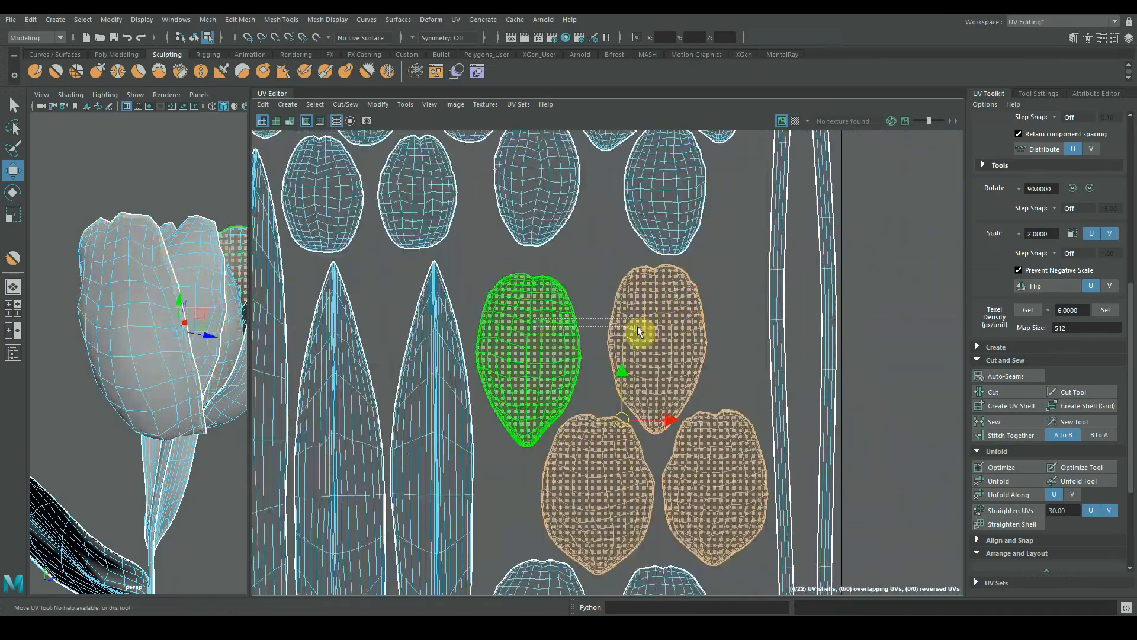
pyautogui.scroll(-1, 638, 325)
pyautogui.keyDown('alt'); pyautogui.moveTo(596, 273); pyautogui.dragTo(596, 335, button='middle'); pyautogui.keyUp('alt')
pyautogui.click(595, 335)
pyautogui.scroll(-5, 672, 353)
pyautogui.keyDown('alt'); pyautogui.moveTo(593, 385); pyautogui.dragTo(631, 352, button='middle'); pyautogui.keyUp('alt')
pyautogui.scroll(-1, 630, 352)
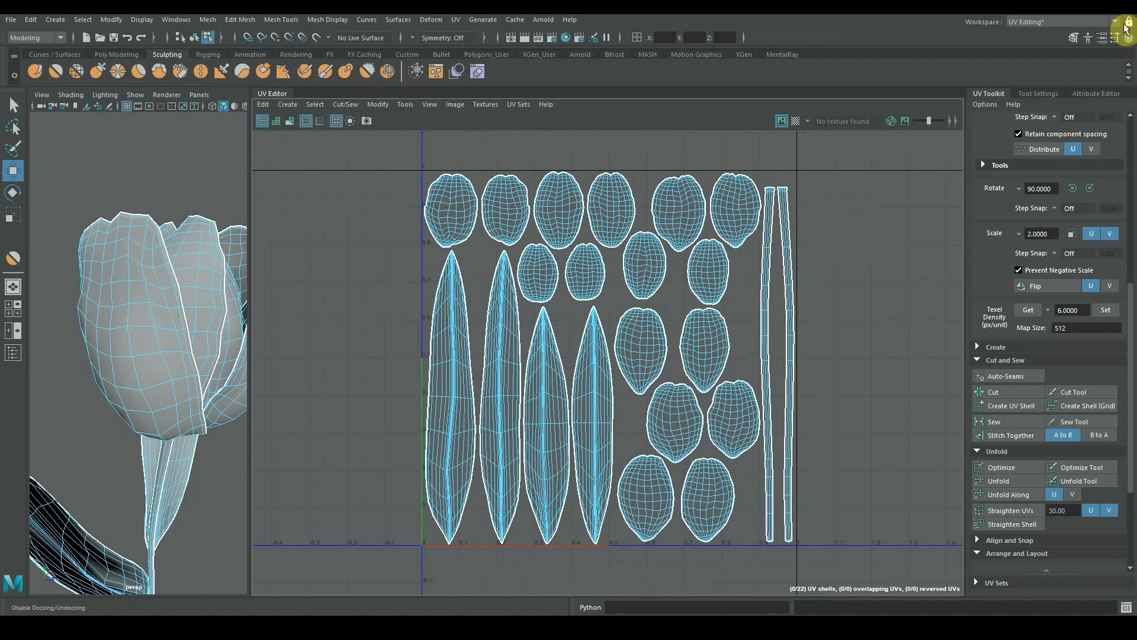
# Switch the workspace to Maya Classic and view the whole tulip model.
pyautogui.click(1026, 23)
pyautogui.click(1032, 33)
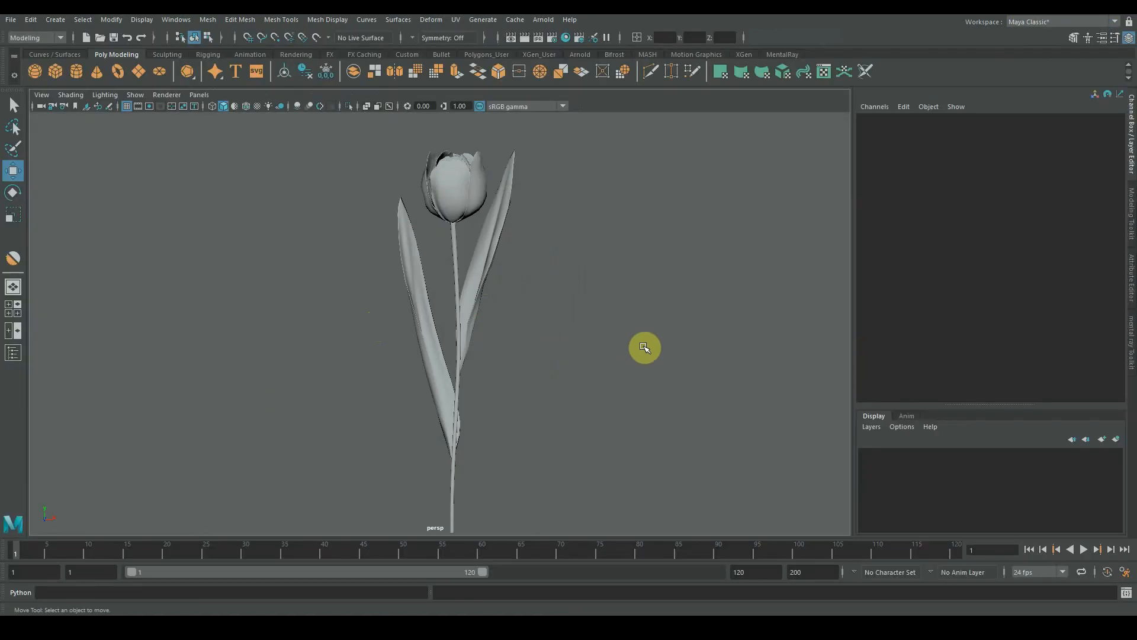
pyautogui.keyDown('alt'); pyautogui.moveTo(546, 337); pyautogui.dragTo(528, 331); pyautogui.keyUp('alt')
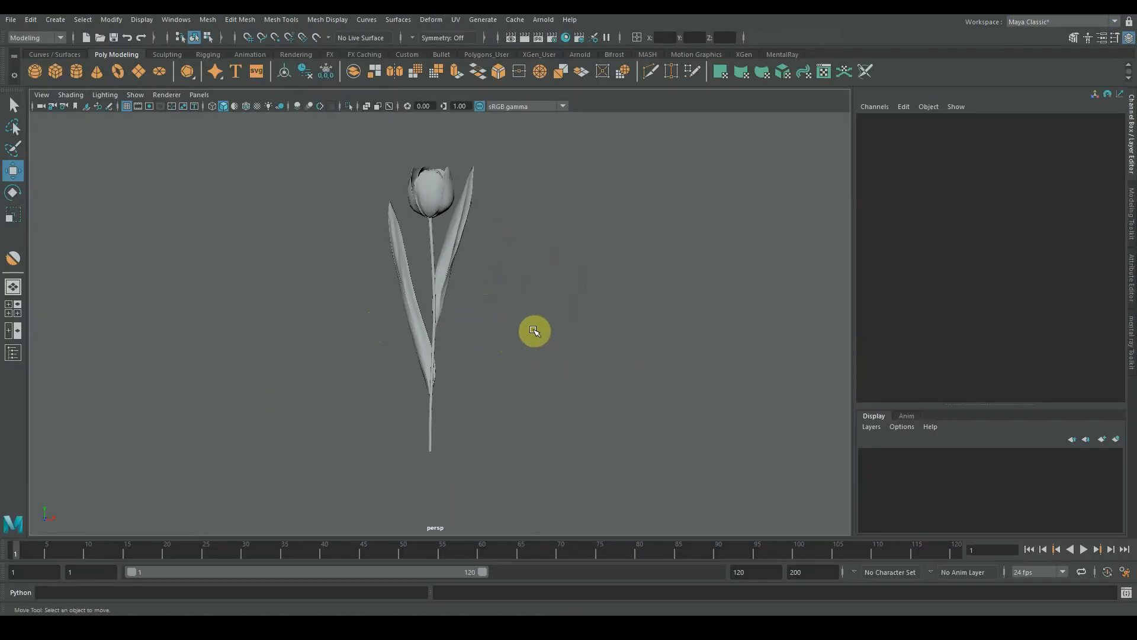
pyautogui.keyDown('alt'); pyautogui.moveTo(612, 354); pyautogui.dragTo(581, 353, button='middle'); pyautogui.keyUp('alt')
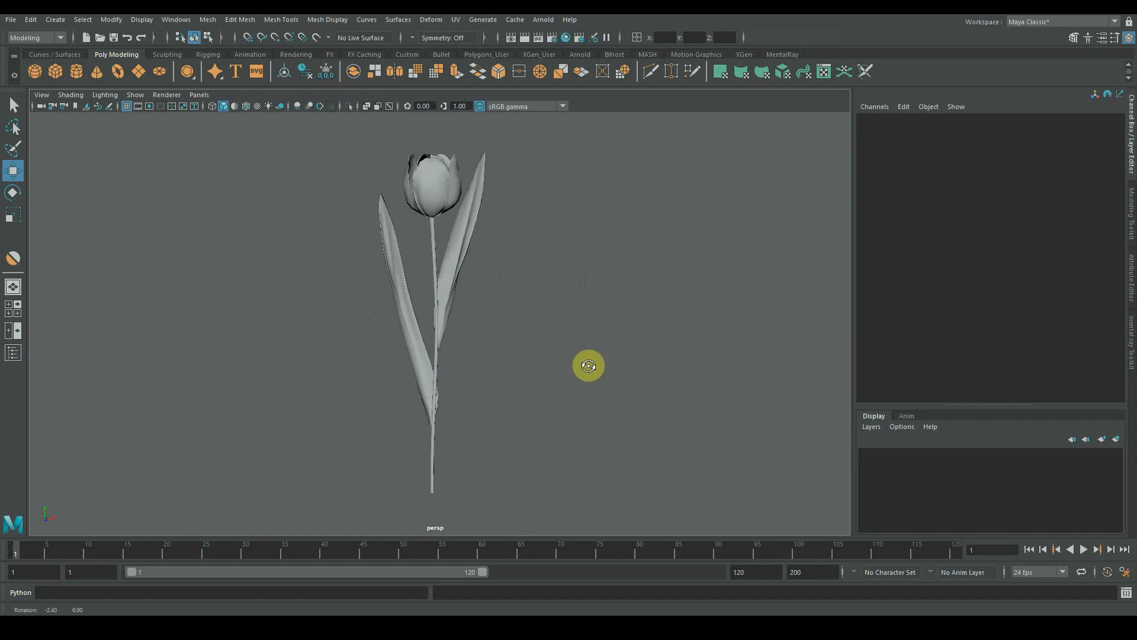
pyautogui.moveTo(588, 366)
pyautogui.keyDown('alt'); pyautogui.mouseDown()
pyautogui.moveTo(645, 358)
pyautogui.moveTo(566, 358)
pyautogui.moveTo(590, 356)
pyautogui.mouseUp(); pyautogui.keyUp('alt')
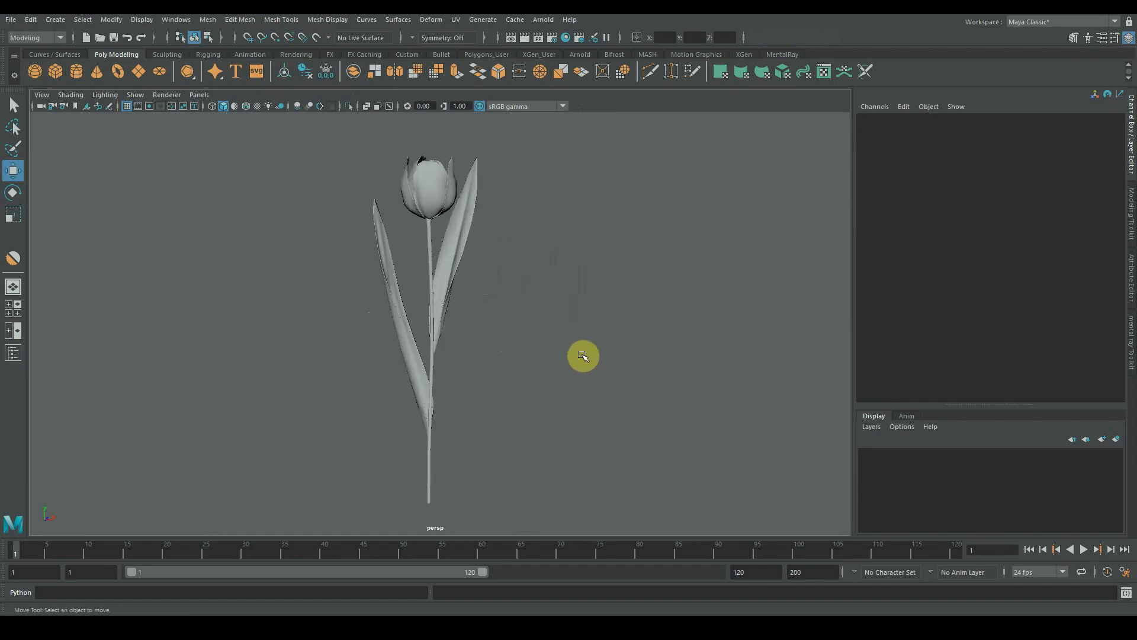